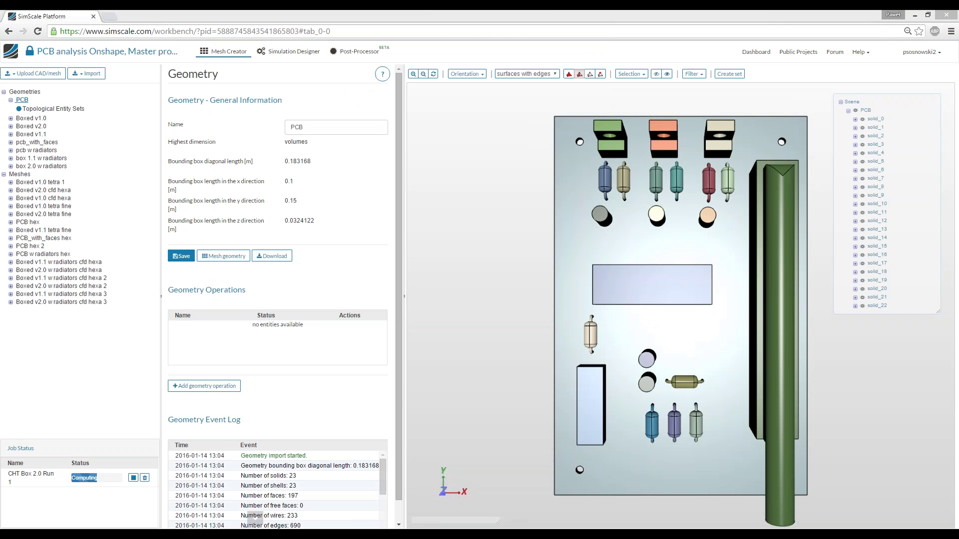
Step: Switch to Onshape and open the document PCB analysis- SimScale Onshape webinar MASTER from the user's own documents
key("alt+Tab")
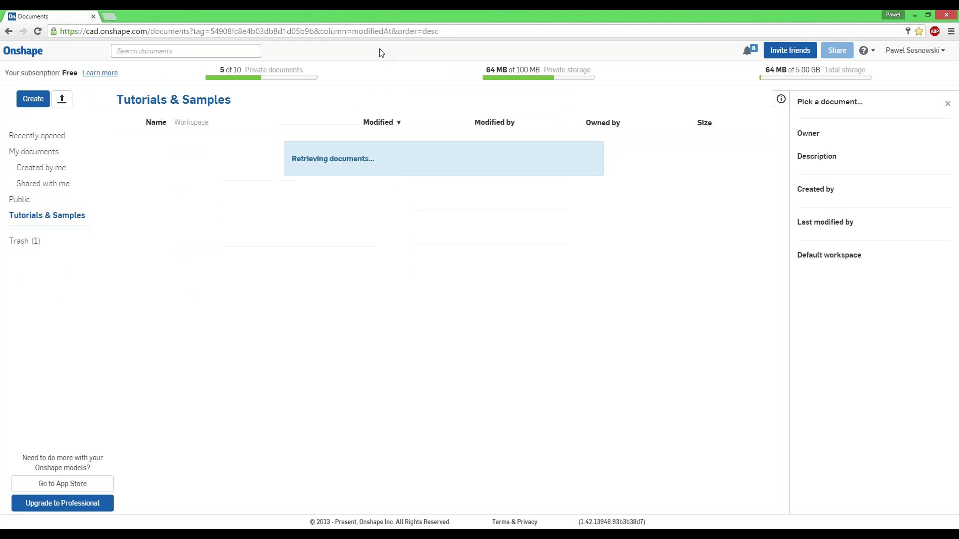
left_click(55, 153)
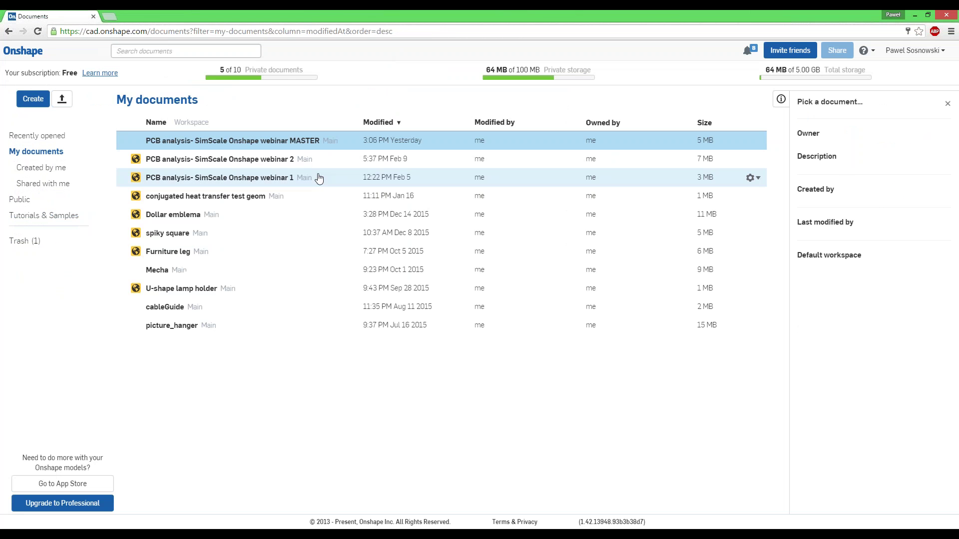
left_click(307, 142)
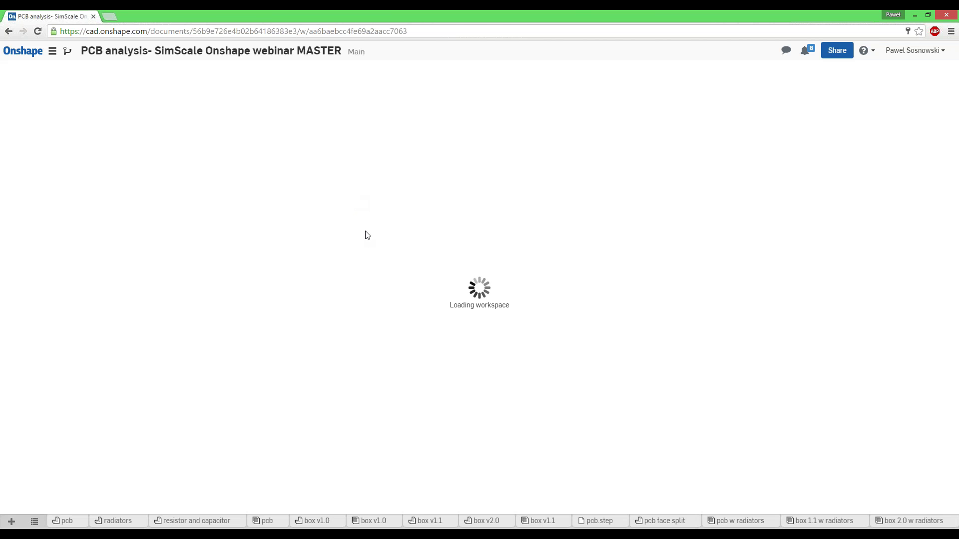
Step: Examine the pcb and radiators part studios and the pcb w radiators assembly
left_click(328, 521)
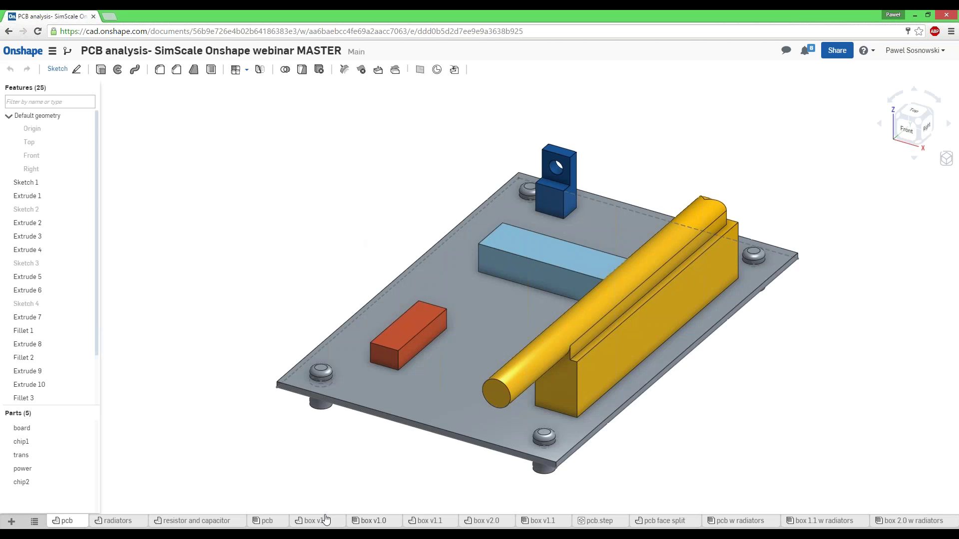
left_click(75, 523)
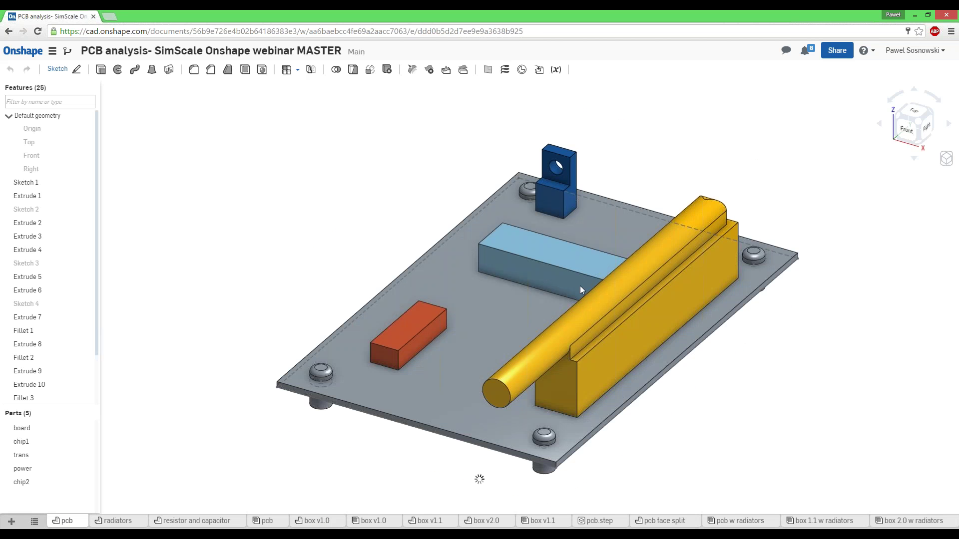
left_click(115, 521)
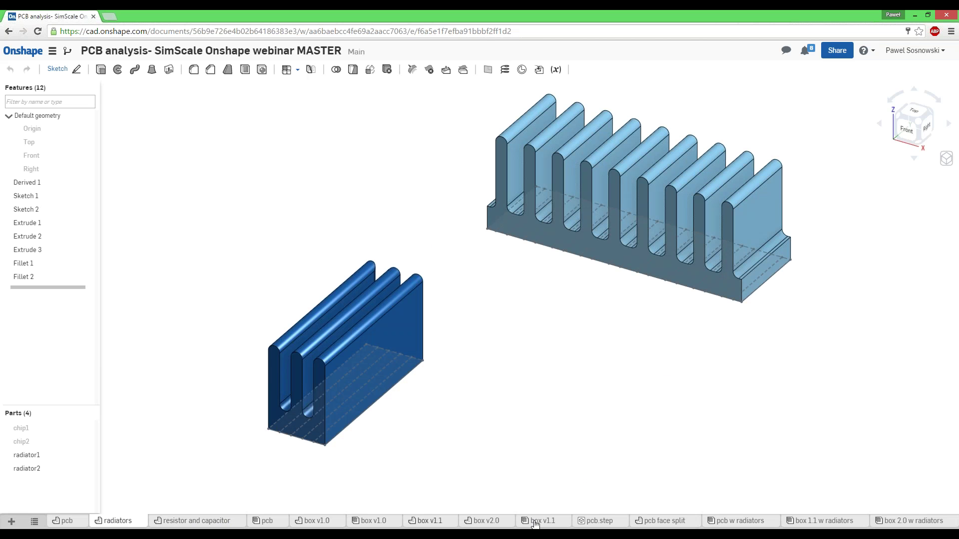
left_click(737, 523)
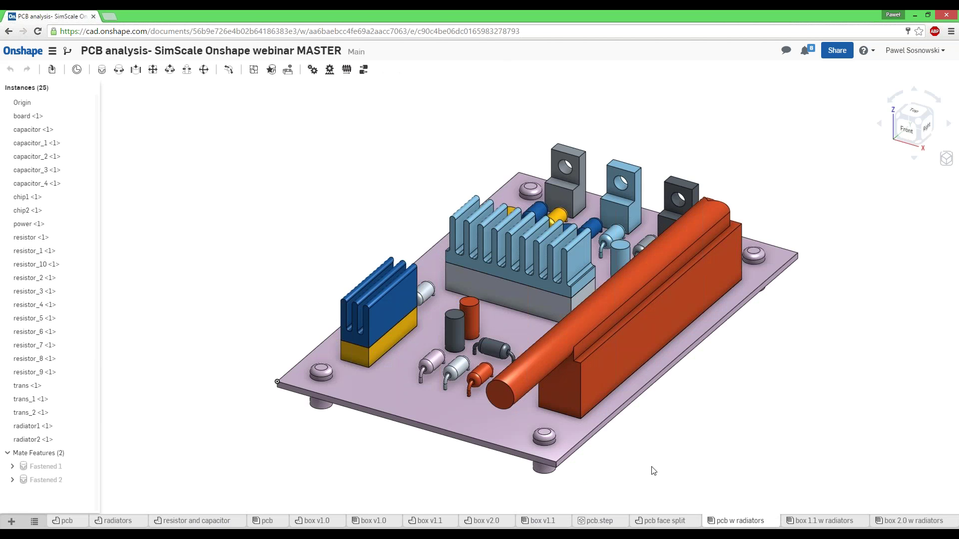
right_click_drag(347, 270, 335, 239)
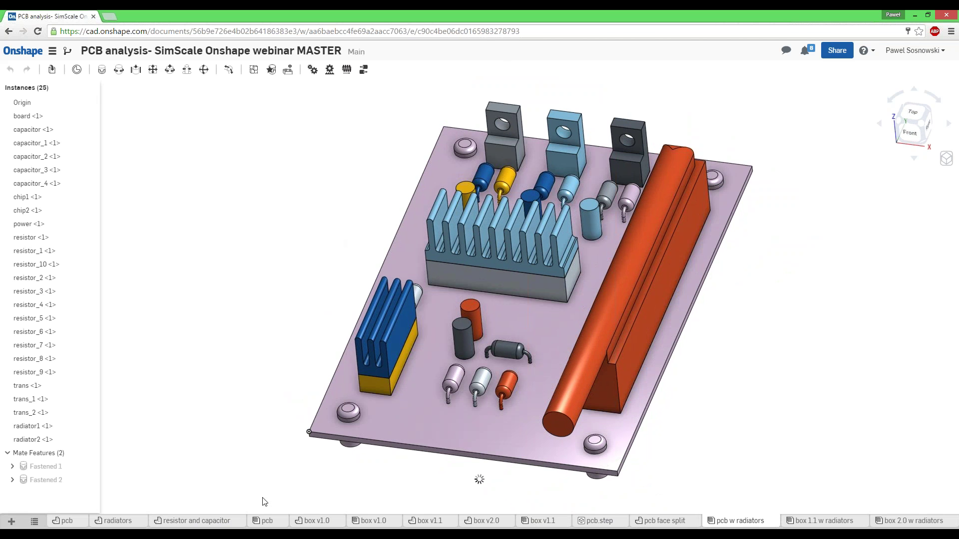
Step: Compare the ventilation slots in the box v1.0 and box v1.1 part studios from several angles
left_click(318, 522)
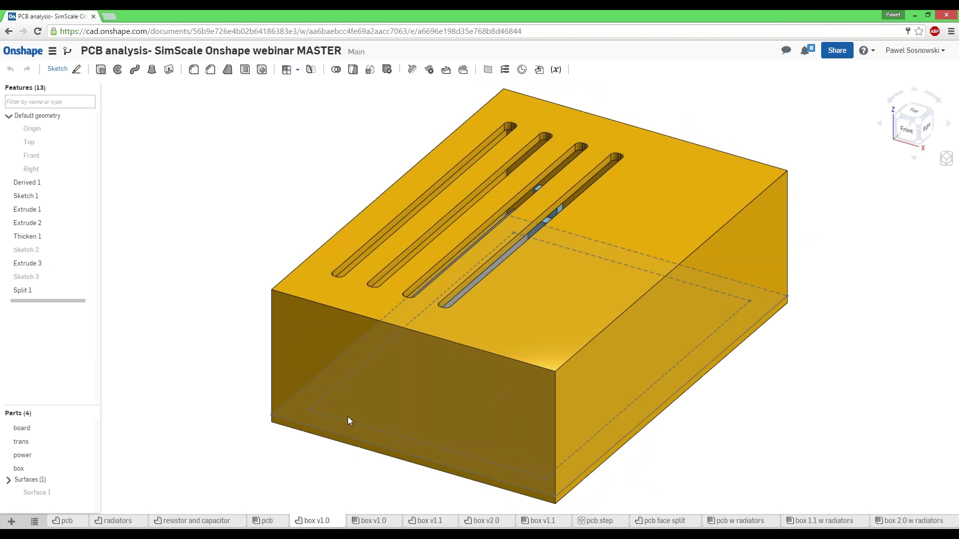
mouse_move(255, 370)
right_mouse_down()
mouse_move(261, 381)
mouse_move(225, 366)
mouse_move(238, 355)
mouse_move(268, 359)
mouse_move(257, 358)
mouse_move(245, 327)
mouse_move(250, 368)
right_mouse_up()
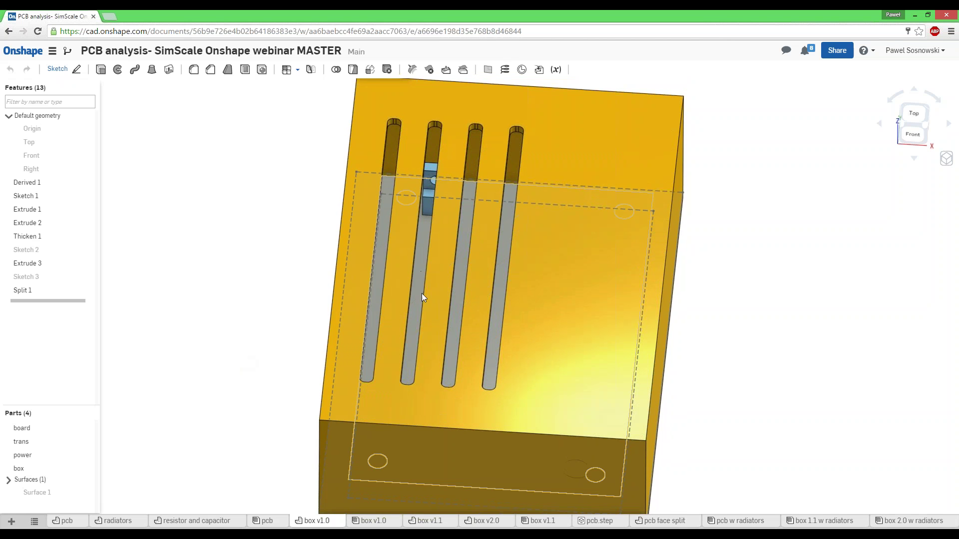
key("Up")
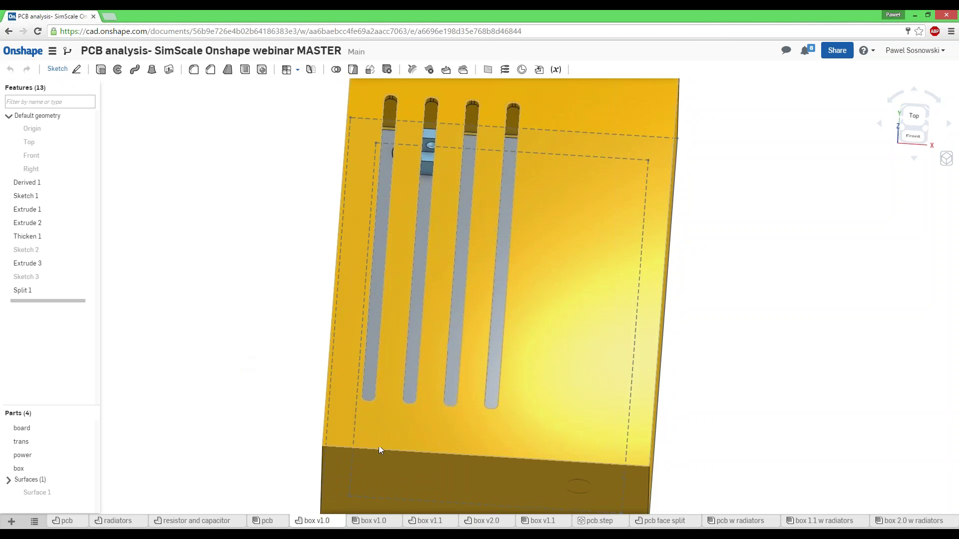
left_click(424, 521)
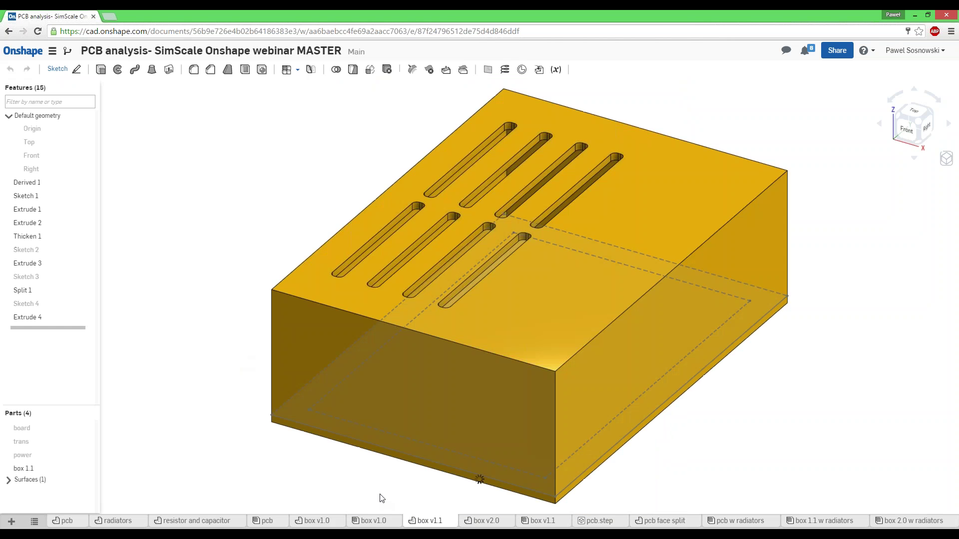
right_click_drag(239, 261, 406, 196)
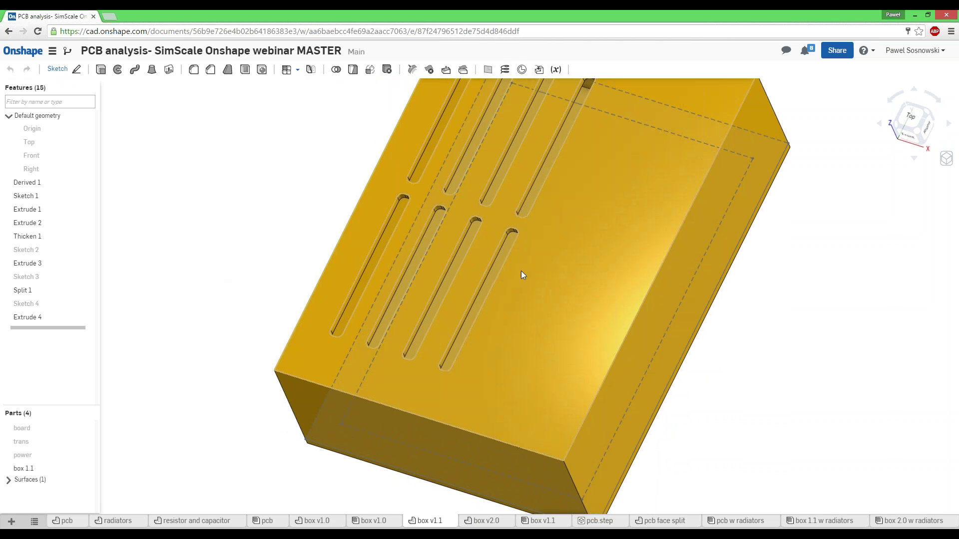
mouse_move(522, 275)
right_mouse_down()
mouse_move(360, 289)
mouse_move(220, 270)
mouse_move(234, 272)
mouse_move(231, 246)
right_mouse_up()
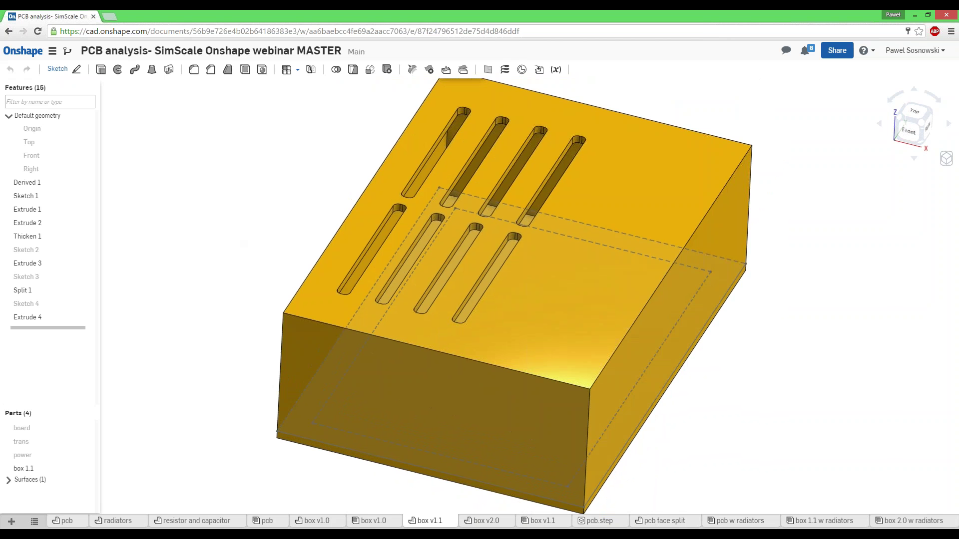
right_click_drag(250, 299, 323, 385)
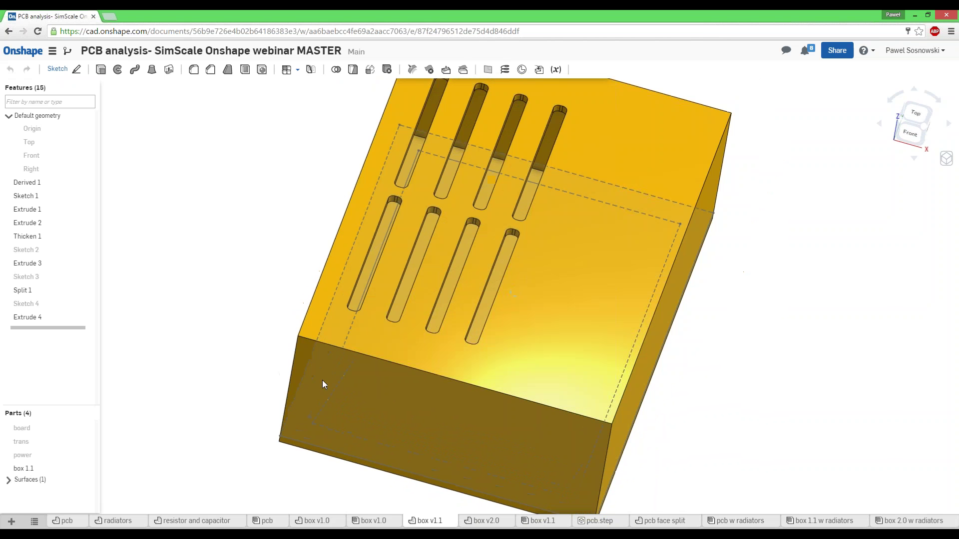
Step: Inspect the box v1.1 assembly in translucent display to see the board and components inside the enclosure
left_click(534, 522)
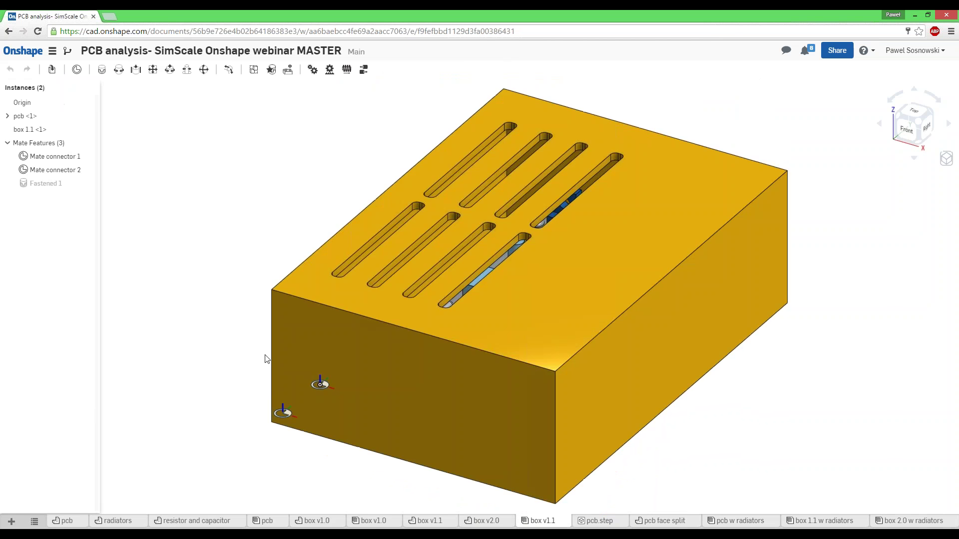
right_click_drag(227, 203, 247, 220)
left_click(947, 159)
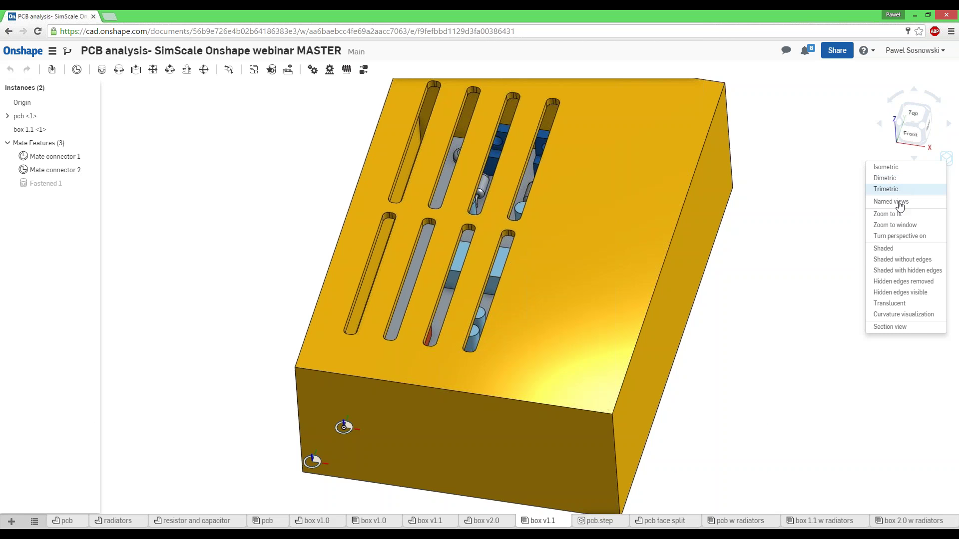
left_click(894, 304)
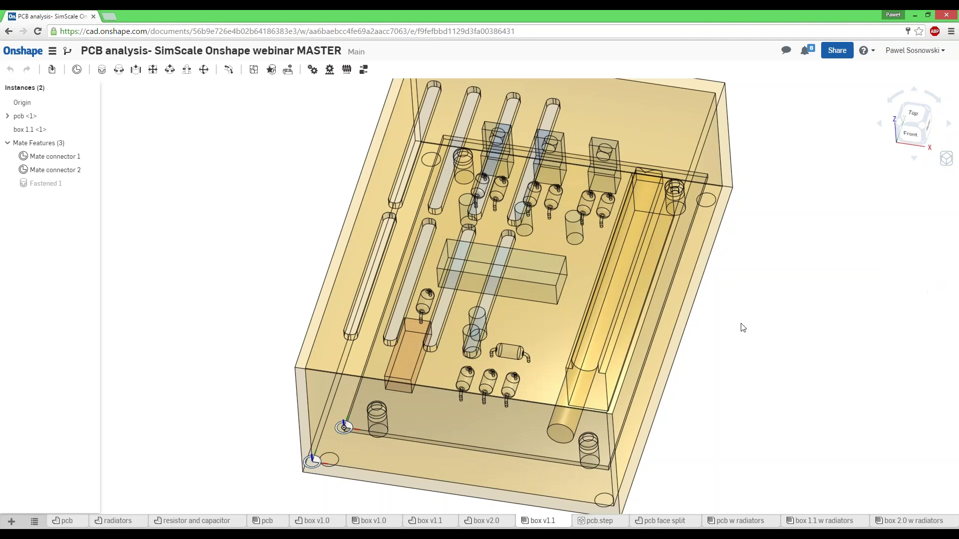
mouse_move(743, 328)
right_mouse_down()
mouse_move(730, 354)
mouse_move(748, 358)
mouse_move(736, 341)
right_mouse_up()
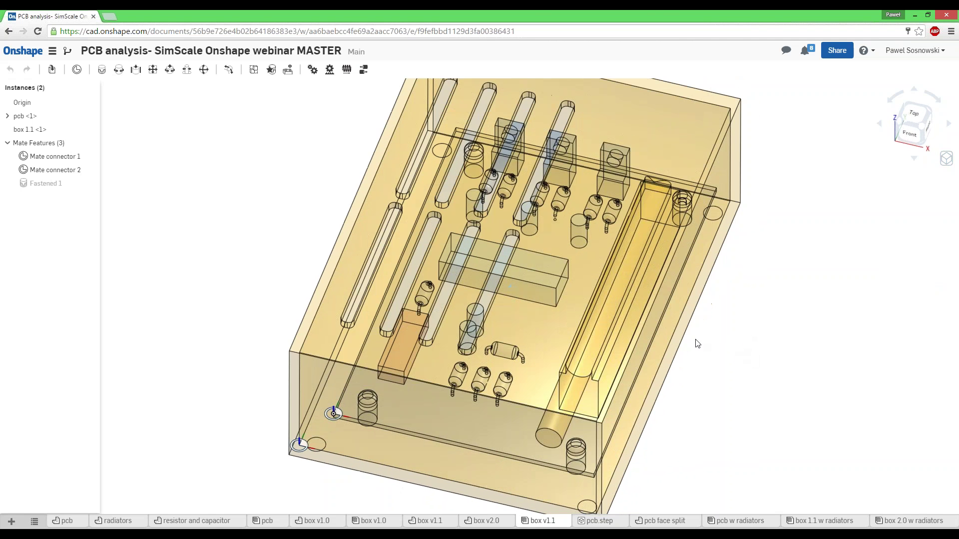
Step: Switch to SimScale and import box 1.1 w radiators from the Onshape document PCB analysis- SimScale Onshape webinar MASTER
double_click(553, 19)
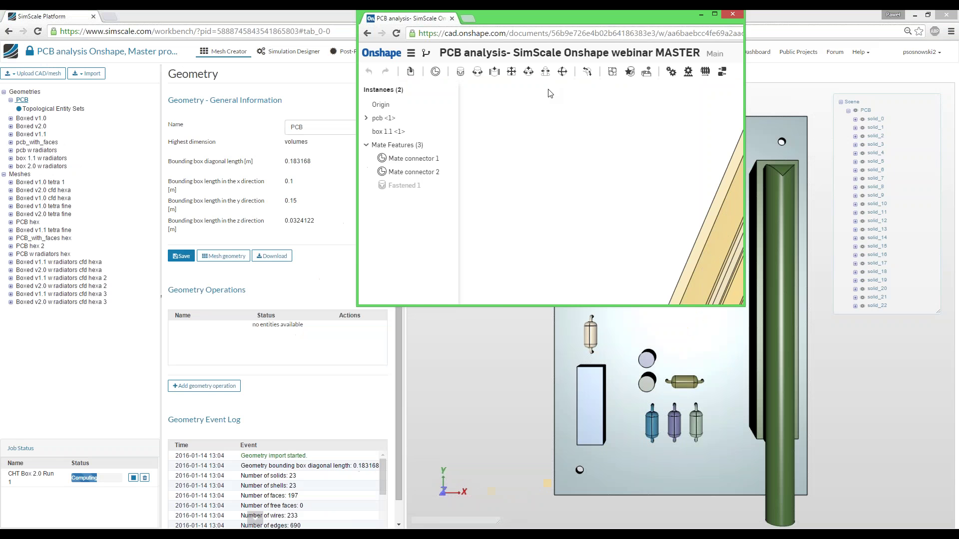
key("alt+Tab")
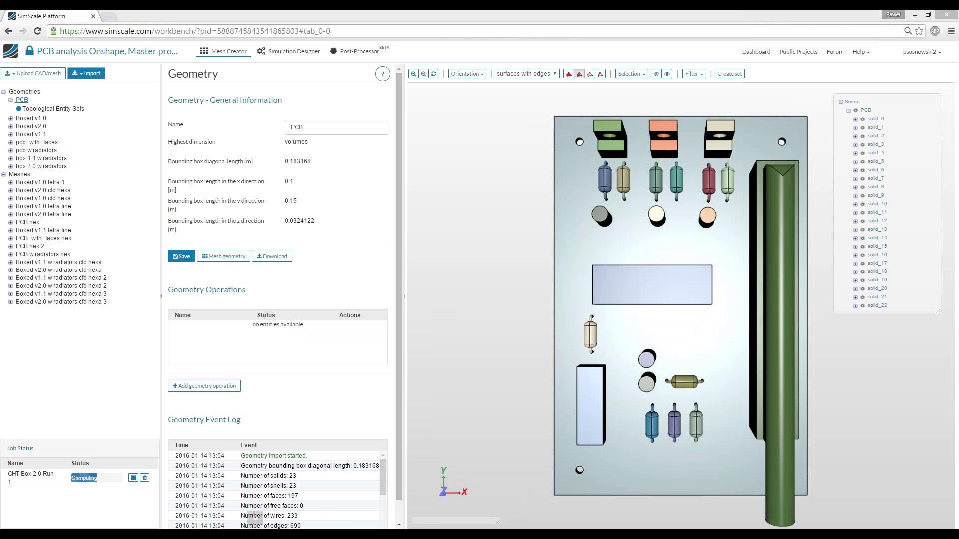
left_click(85, 73)
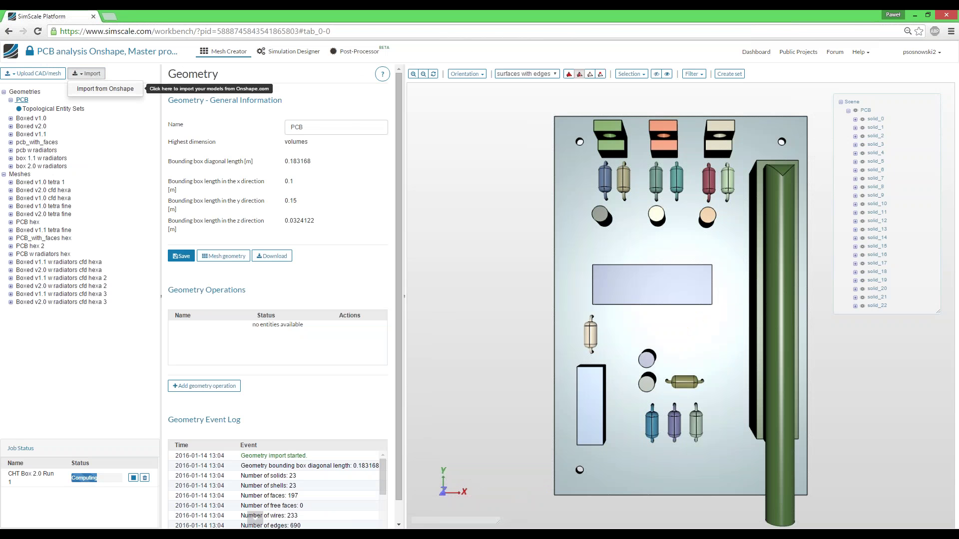
left_click(105, 89)
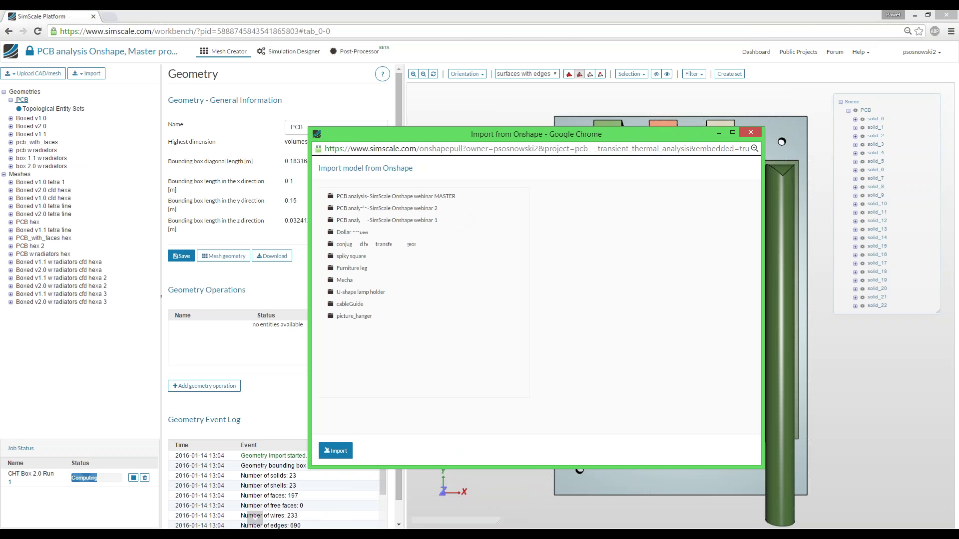
left_click(407, 197)
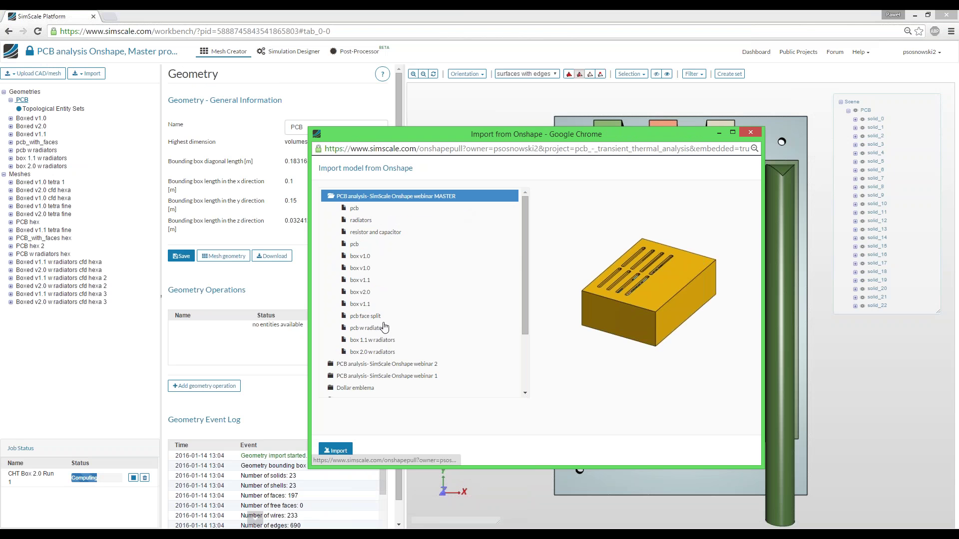
left_click(389, 341)
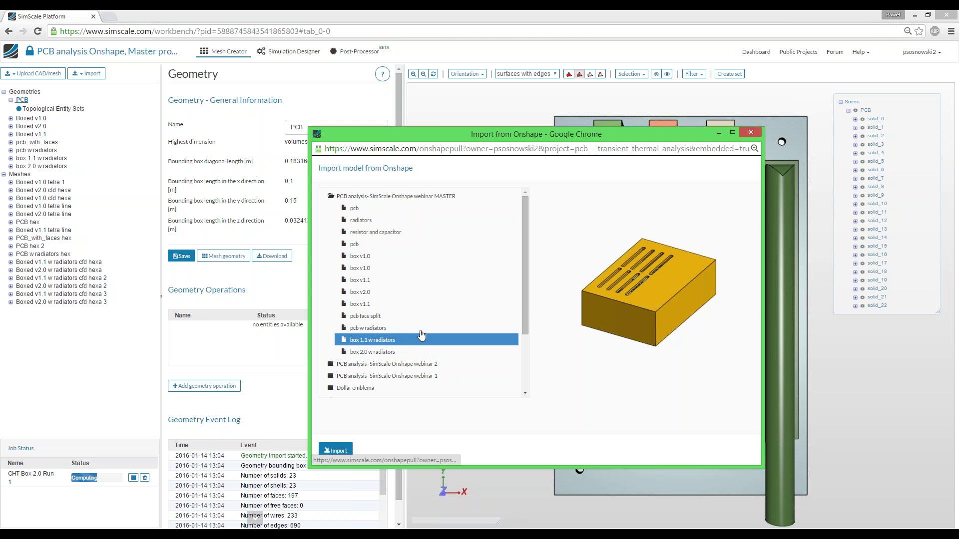
scroll(422, 334, "down", 1)
left_click(349, 452)
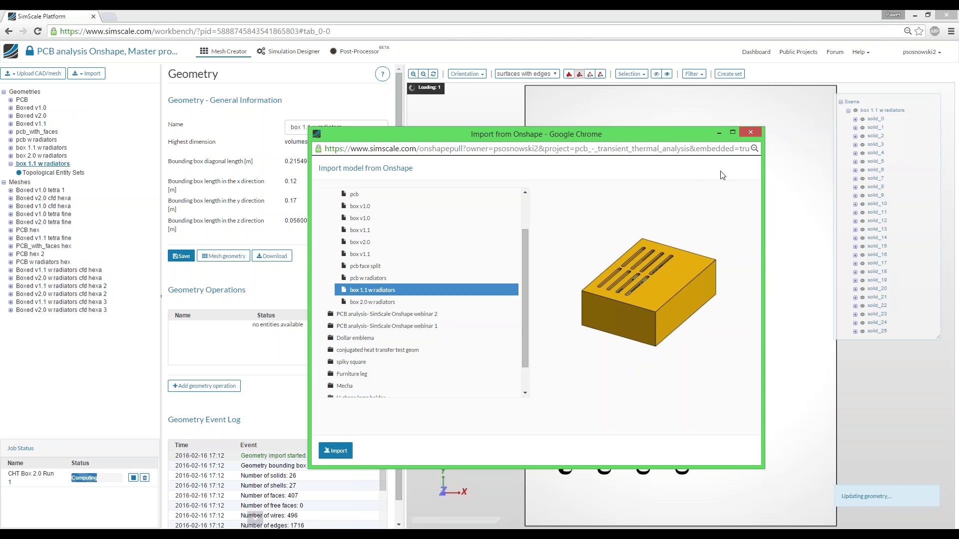
left_click(752, 133)
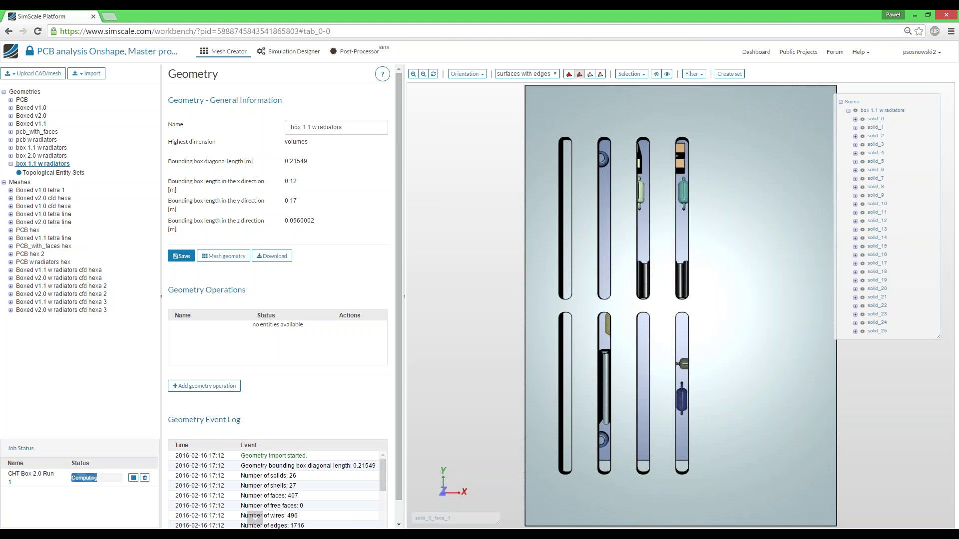
Step: Inspect the imported box 1.1 w radiators geometry from an angle with the enclosure, solid_0, hidden
left_click(359, 128)
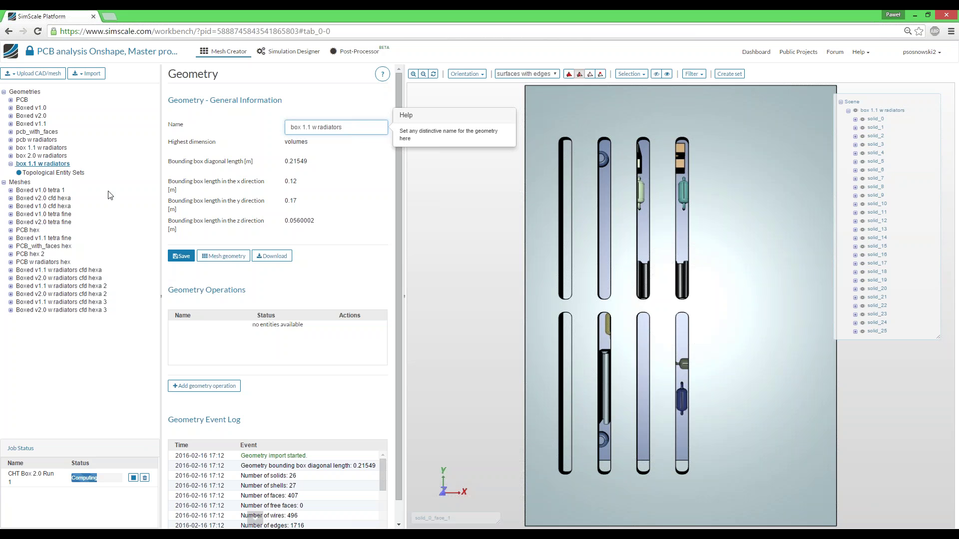
left_click(424, 271)
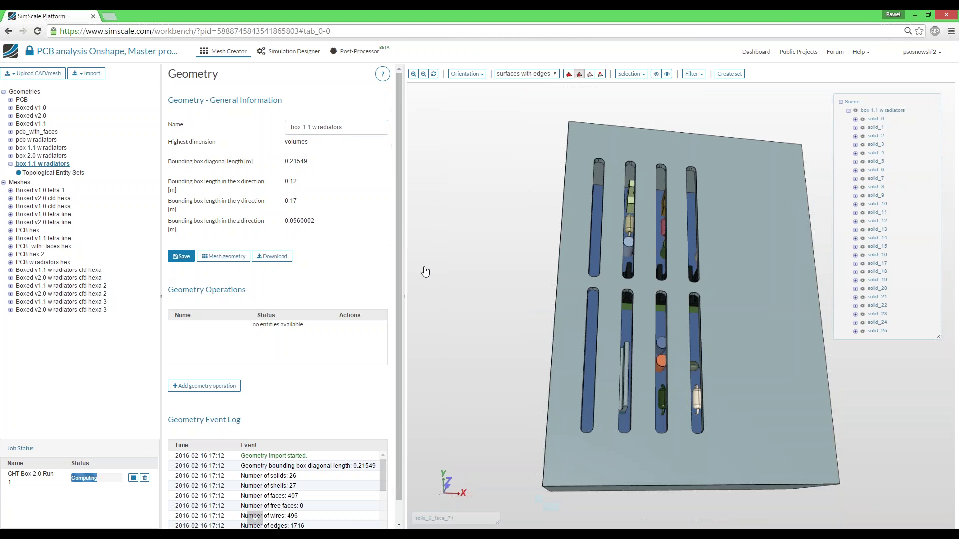
left_click_drag(425, 271, 724, 274)
left_click(724, 274)
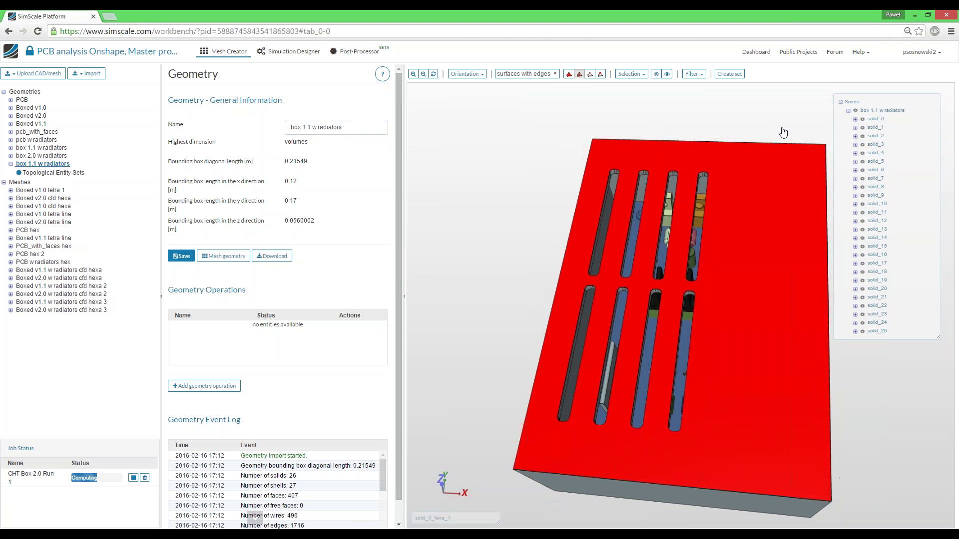
left_click(863, 120)
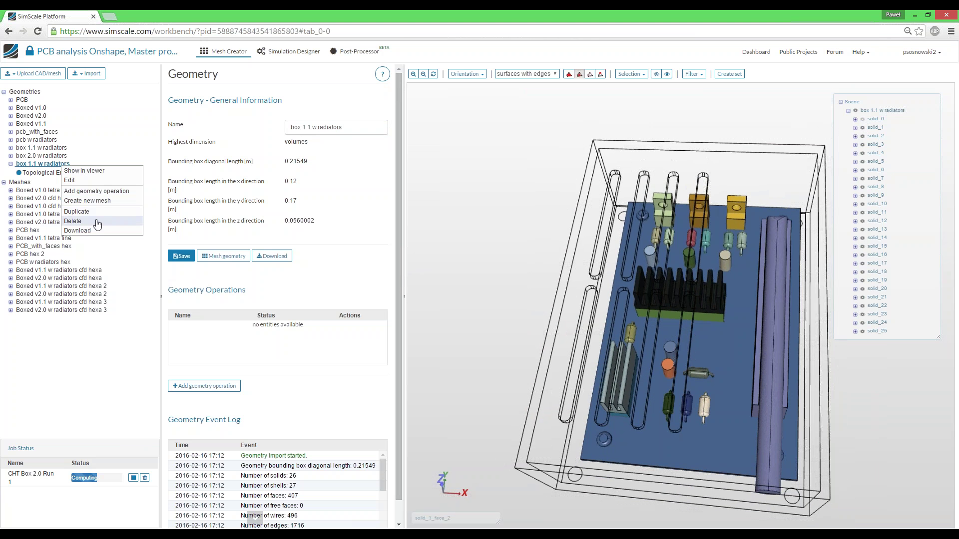
Step: Permanently delete the newly imported box 1.1 w radiators geometry and view the existing geometry of the same name
left_click(104, 227)
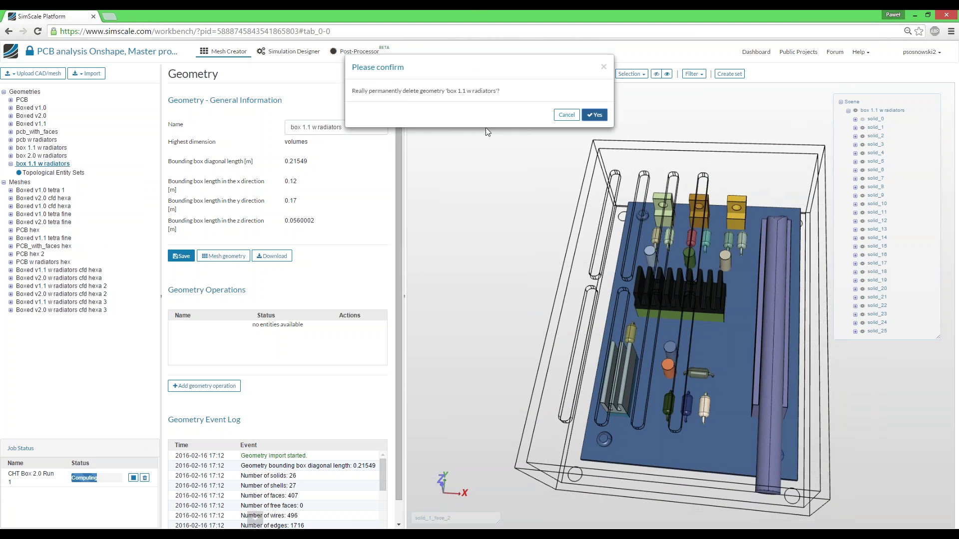
left_click(596, 117)
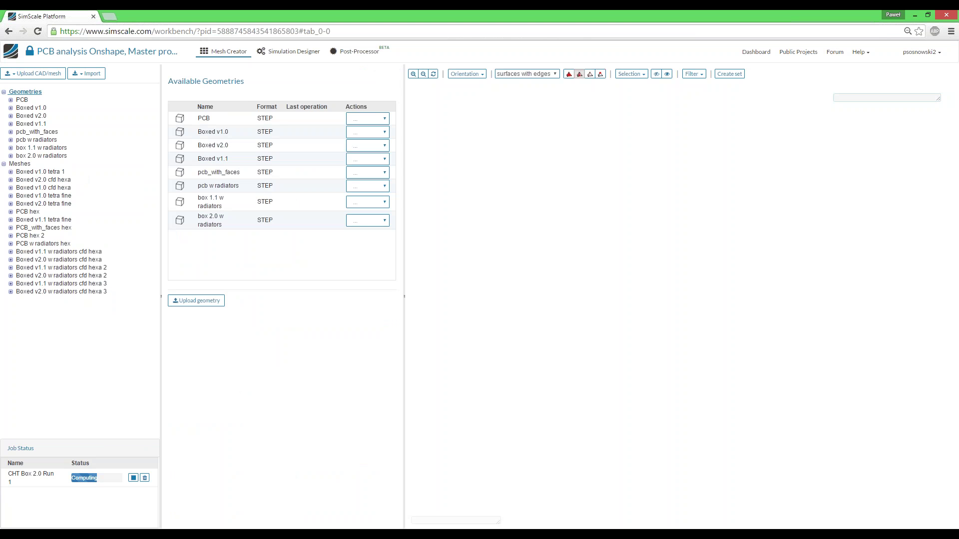
left_click(50, 148)
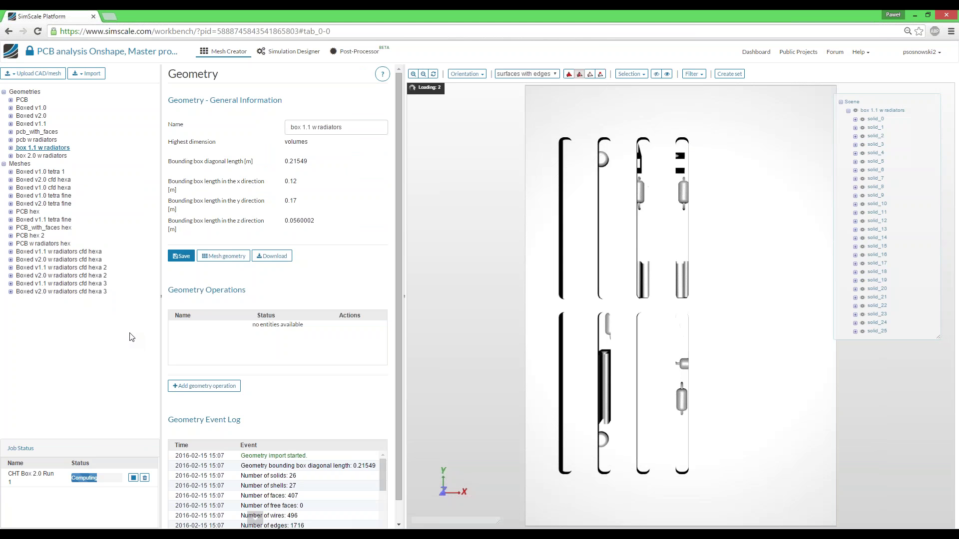
left_click_drag(482, 310, 517, 343)
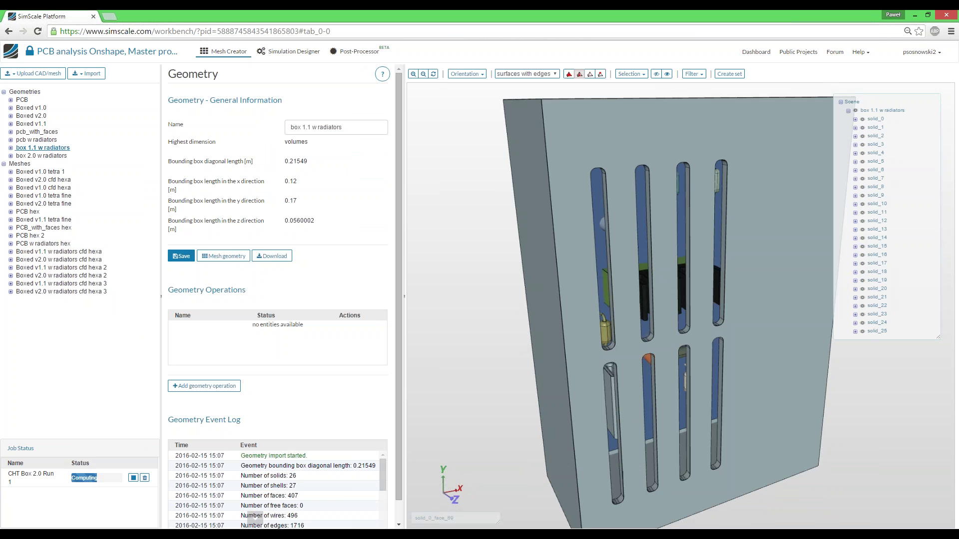
Step: Switch to Onshape and inspect the translucent box v1.1 assembly from several angles, covering the slots, board and components
left_click(289, 533)
left_click(253, 514)
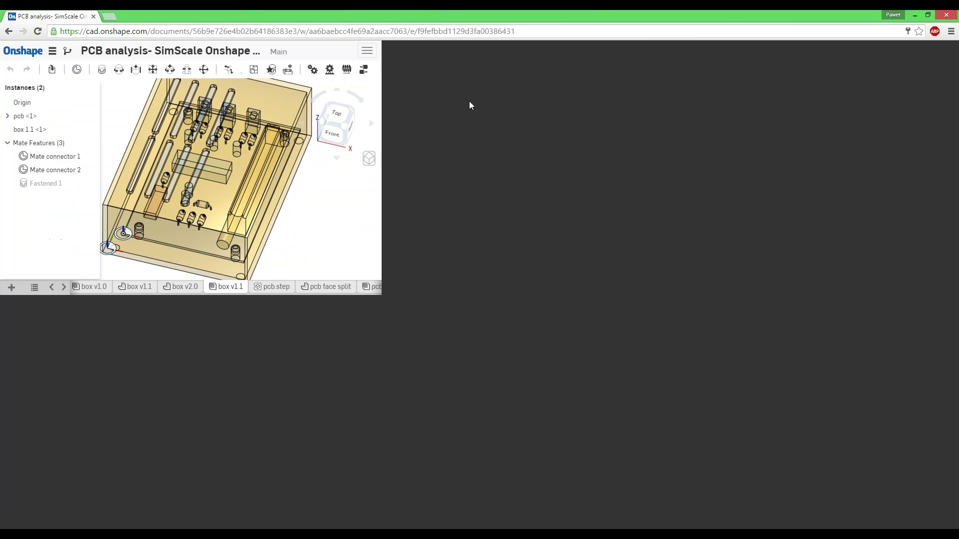
scroll(323, 284, "down", 5)
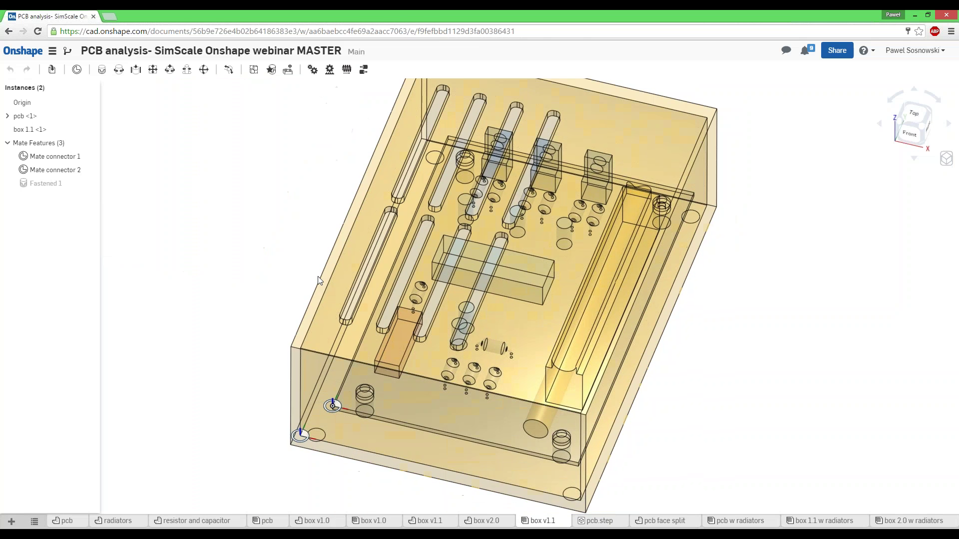
scroll(290, 293, "down", 2)
middle_click_drag(293, 295, 310, 306)
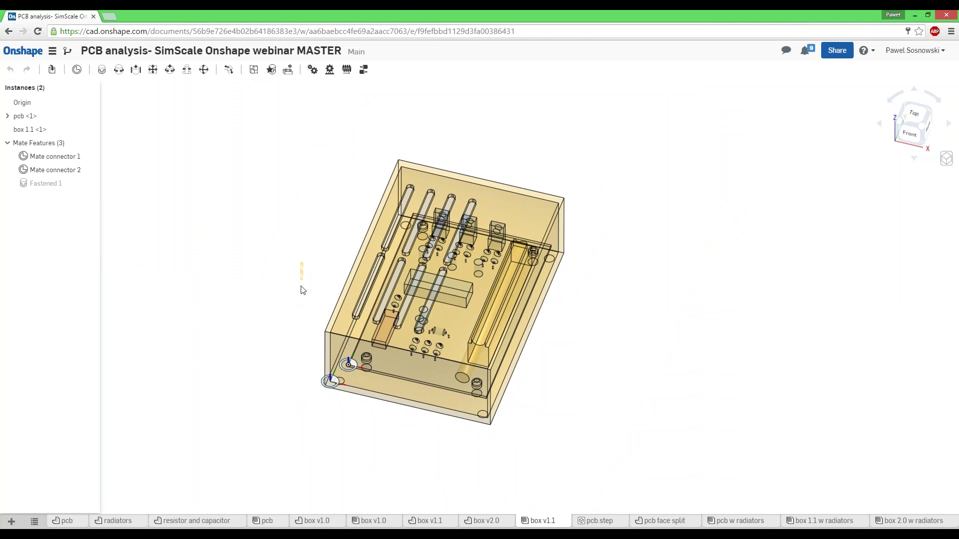
key("shift+5")
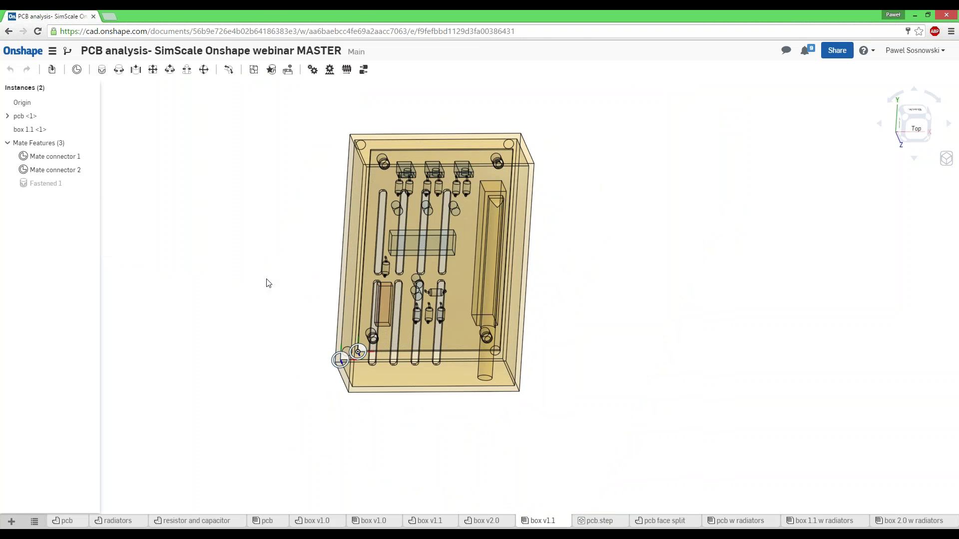
right_click_drag(274, 281, 305, 250)
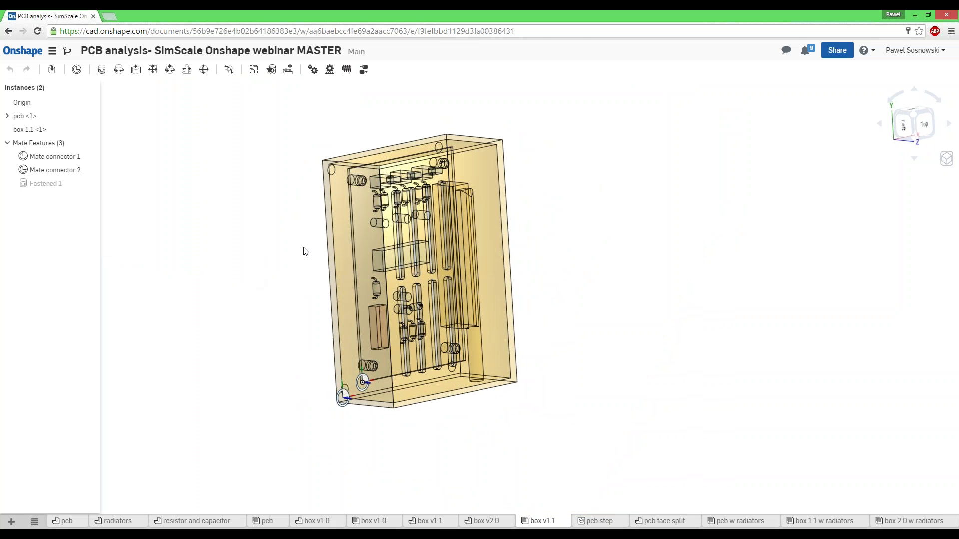
right_click_drag(274, 247, 279, 281)
middle_click_drag(278, 281, 269, 344)
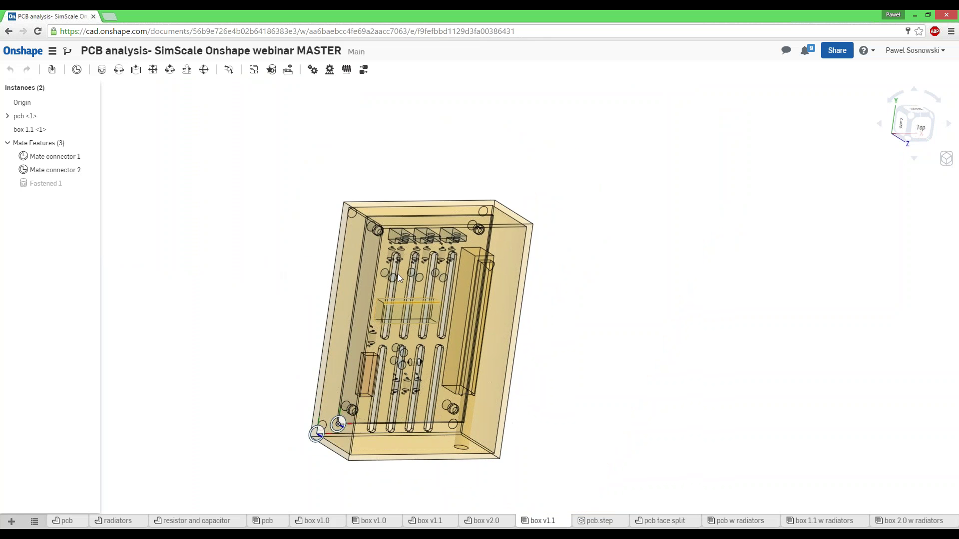
right_click_drag(332, 271, 282, 270)
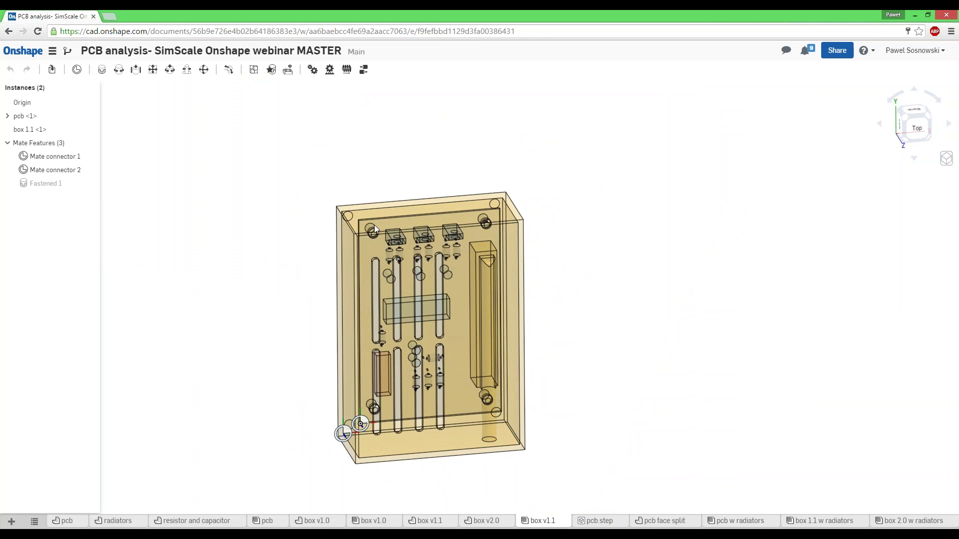
right_click_drag(272, 255, 289, 262)
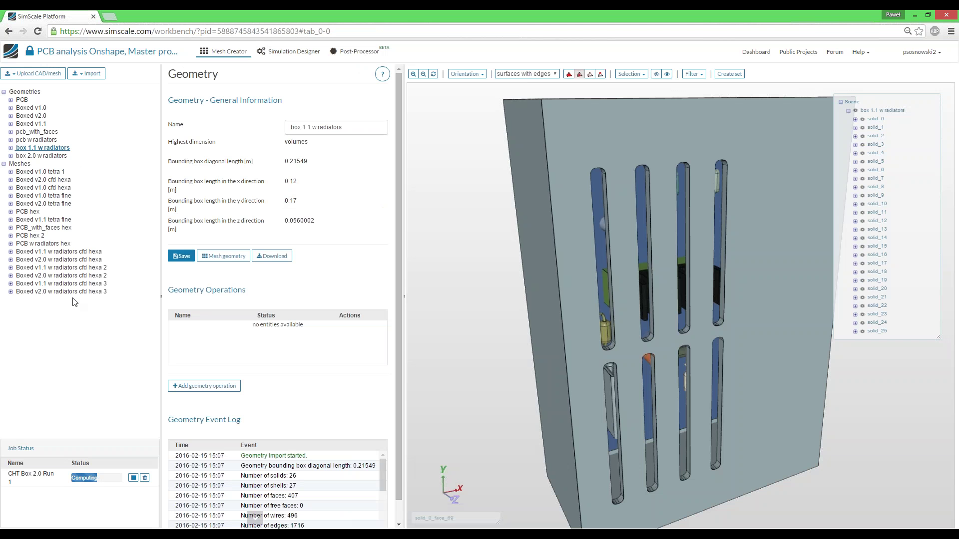
Step: Switch back to SimScale and view the mesh Boxed v1.1 w radiators cfd hexa 3 from an angle with its mesh operations expanded
mouse_move(457, 272)
left_mouse_down()
mouse_move(490, 272)
mouse_move(464, 277)
left_mouse_up()
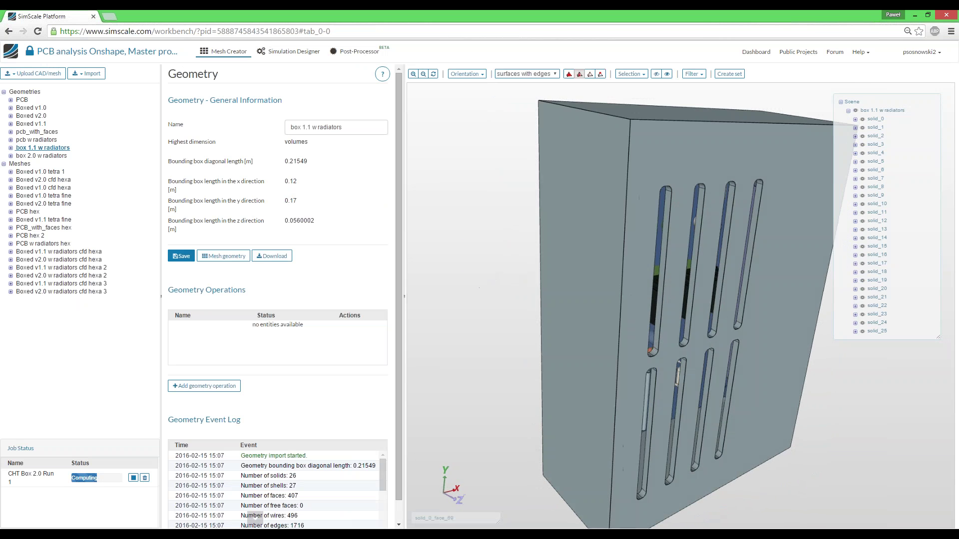
left_click(68, 284)
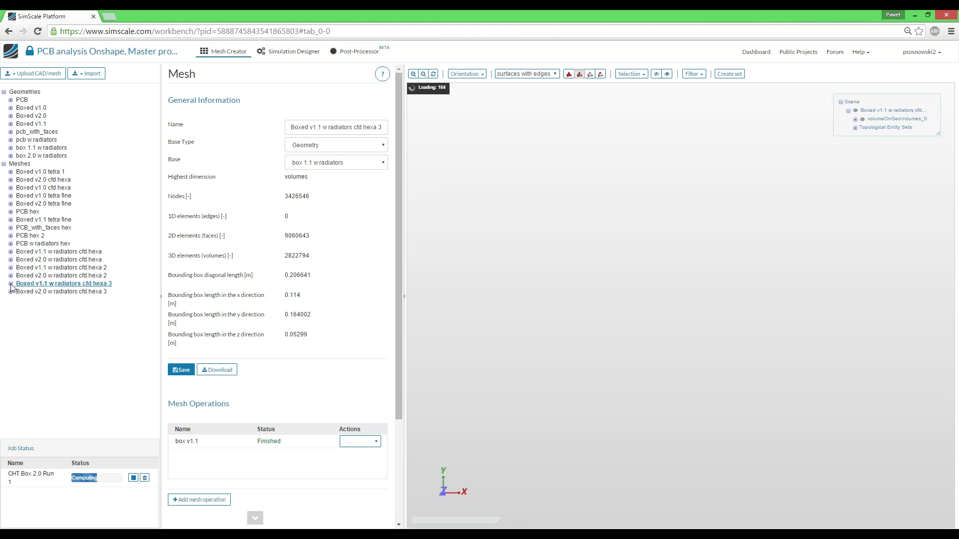
left_click(13, 284)
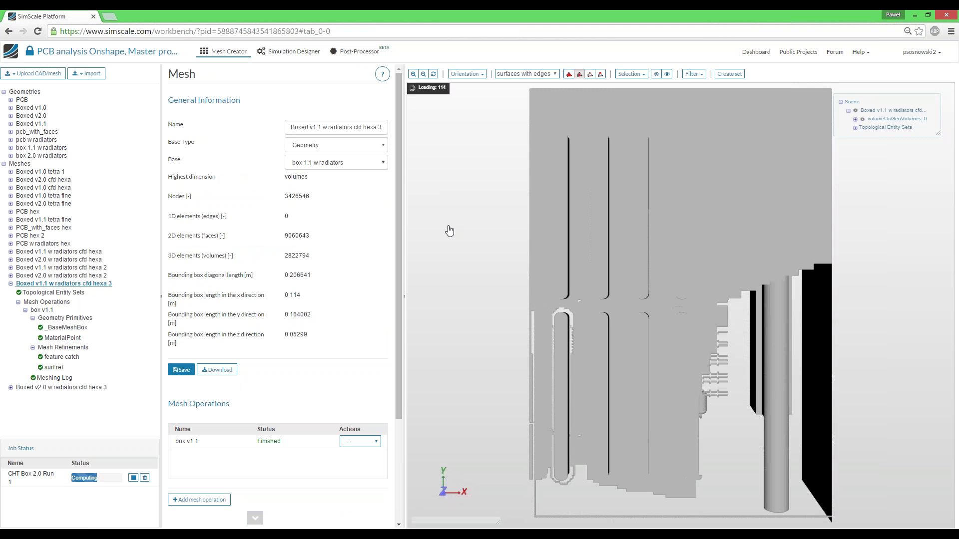
left_click_drag(475, 243, 482, 259)
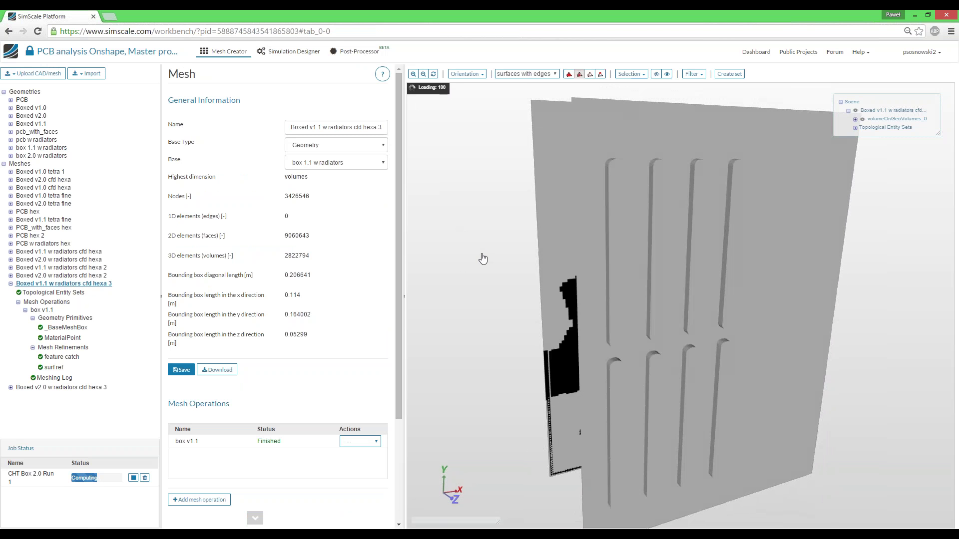
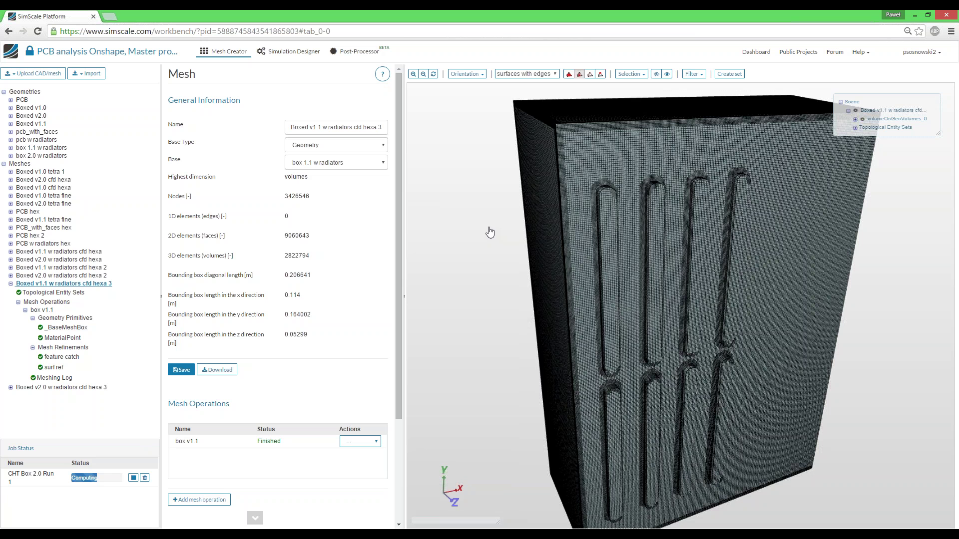
scroll(492, 259, "up", 1)
scroll(493, 258, "down", 1)
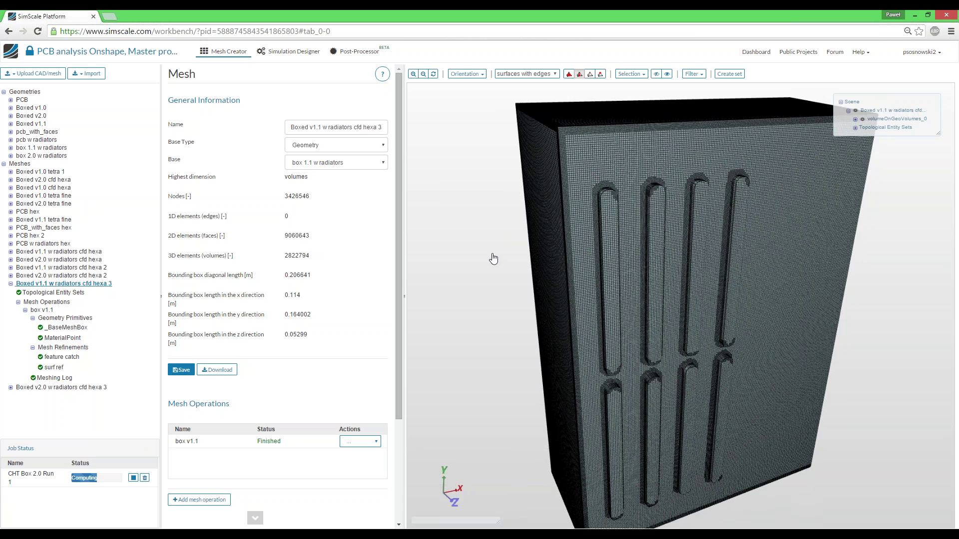
Step: Display the mesh as surfaces without edges and hide the slotted front face of the enclosure
left_click(516, 78)
left_click(510, 92)
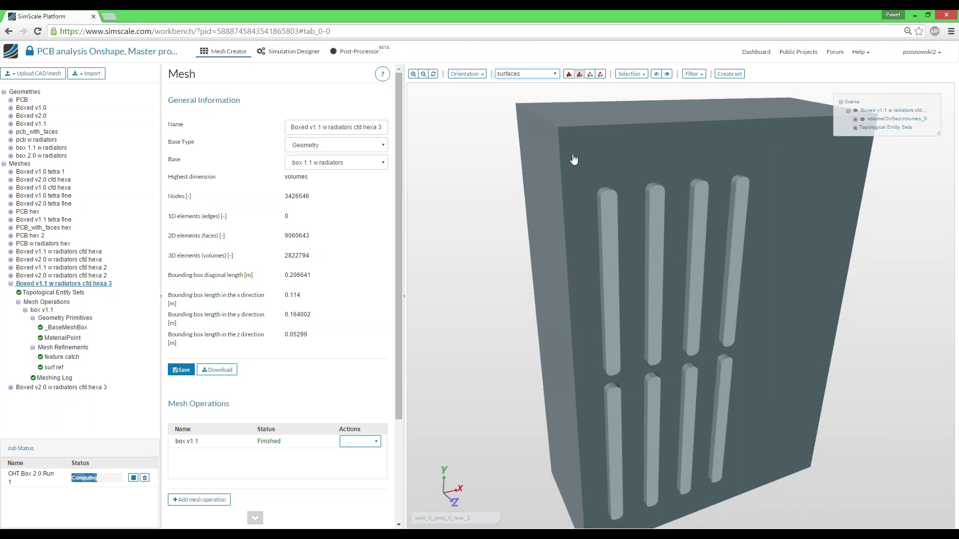
left_click(576, 166)
left_click(657, 74)
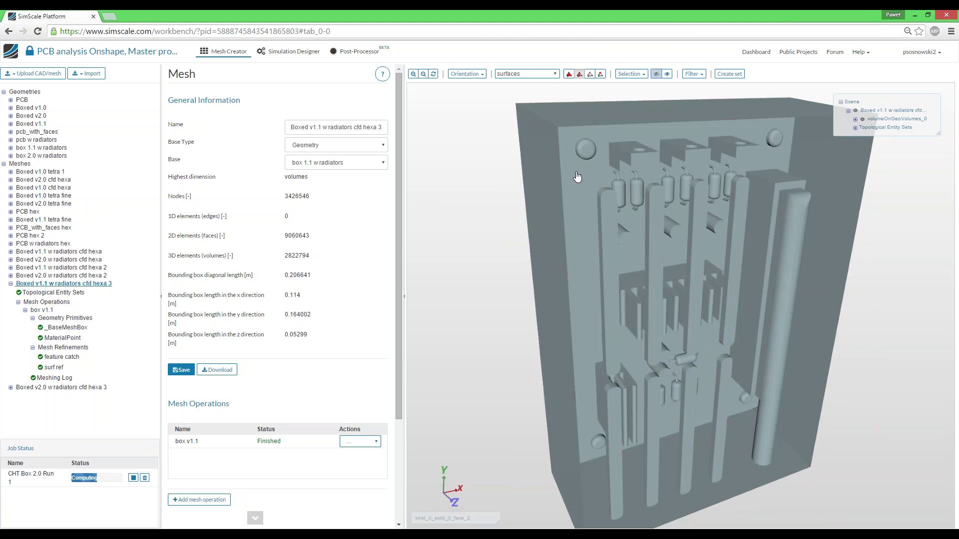
Step: Hide the side wall of the enclosure and the narrow edge face of the board to expose the interior
left_click(531, 197)
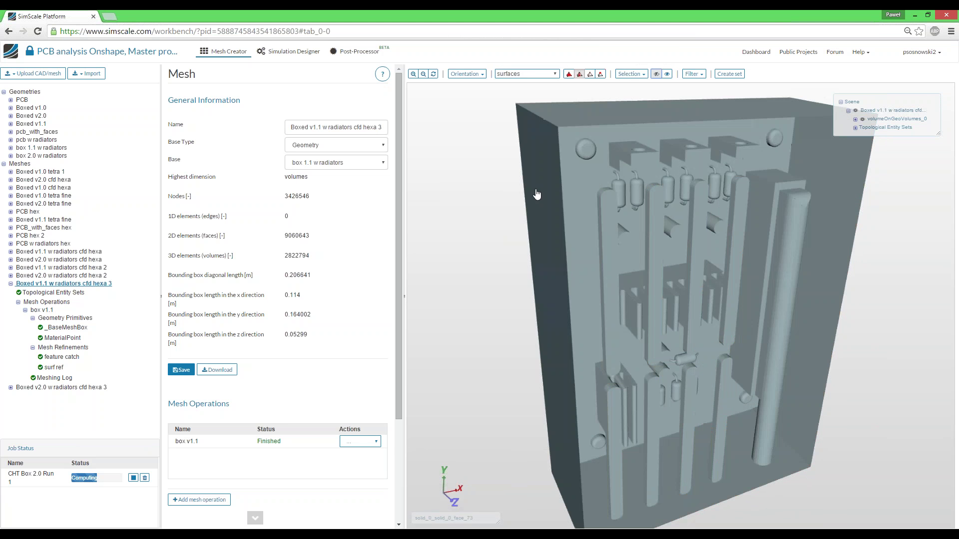
left_click(656, 74)
left_click_drag(473, 283, 583, 166)
left_click(582, 165)
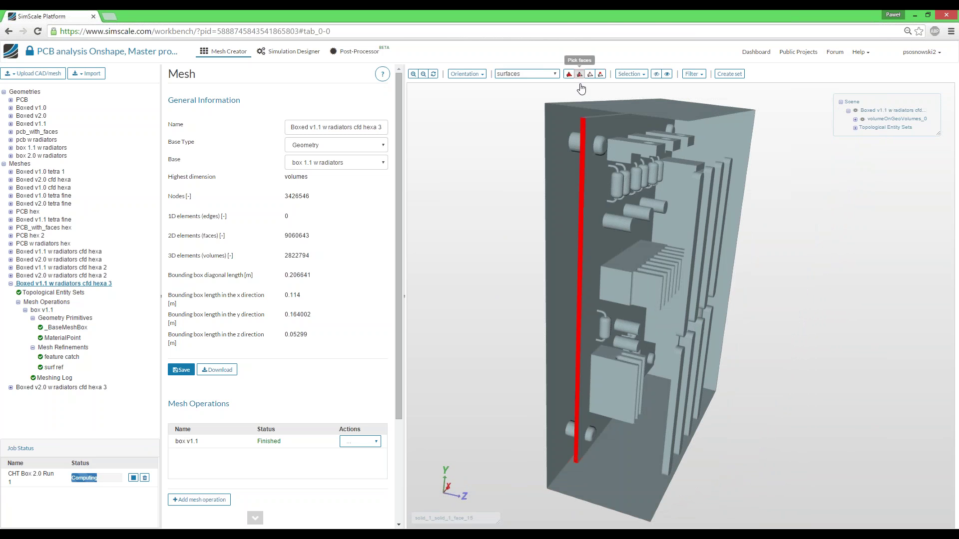
left_click(656, 75)
Step: Start a mesh clip with normal x 0 and normal y 1 and preview the clip plane
left_click(694, 74)
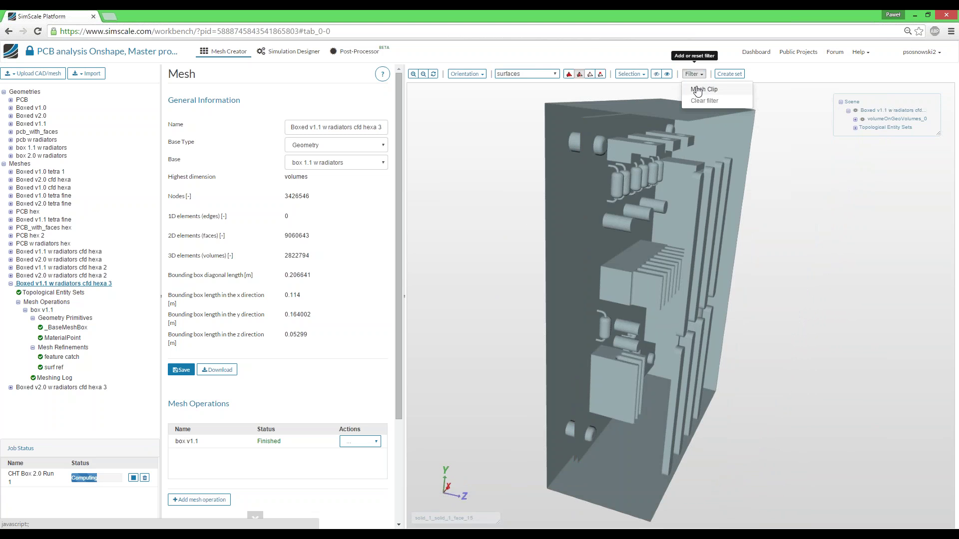
left_click(704, 88)
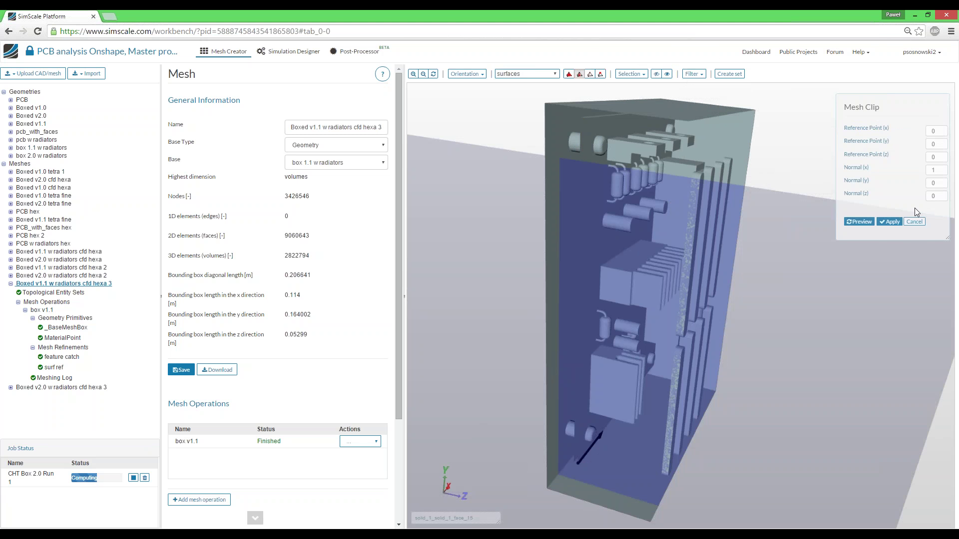
double_click(919, 170)
type("0")
key("Tab")
type("1")
left_click(937, 146)
left_click(868, 220)
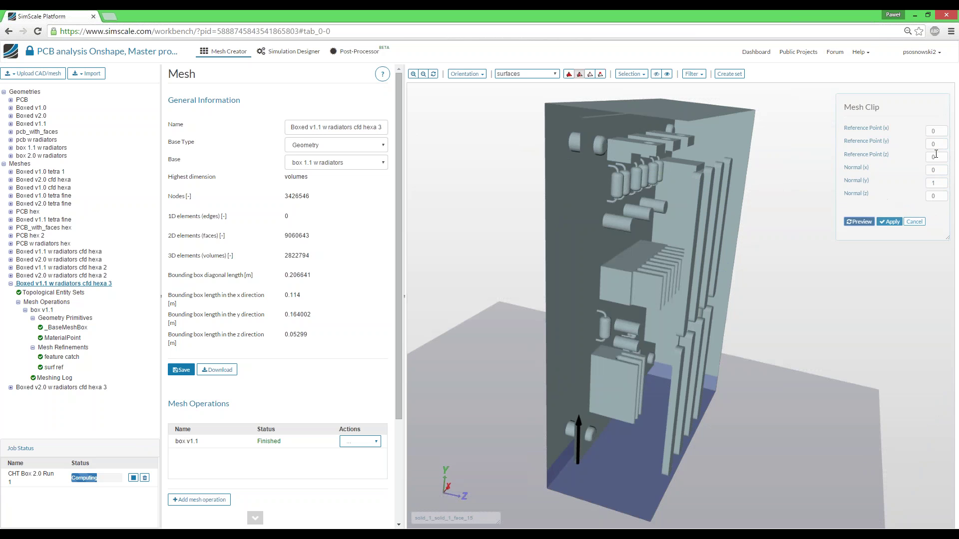
Step: Set the mesh clip's reference point y to 0.03, preview the plane and try to apply the clip
left_click(936, 145)
type(".01")
key("BackSpace")
type("3")
left_click(864, 222)
left_click(889, 221)
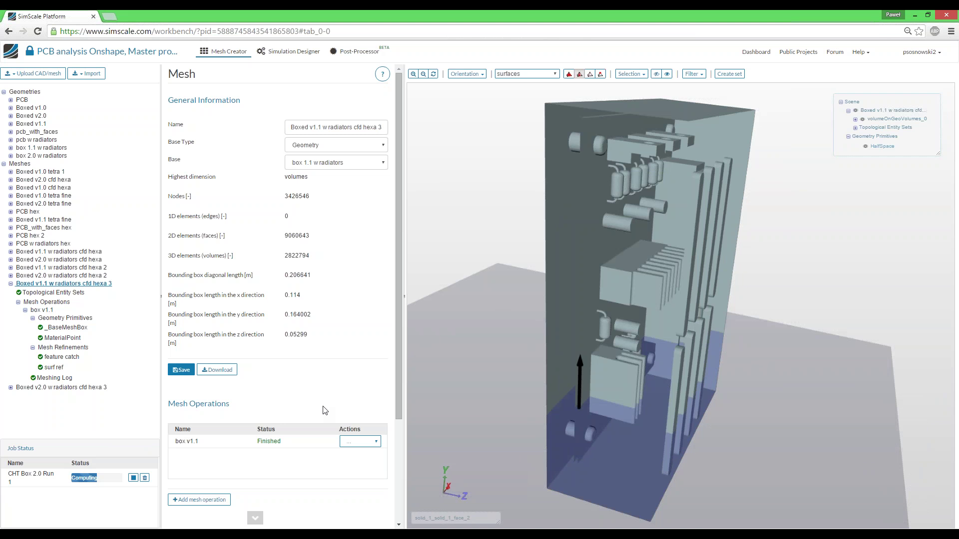
Step: Inspect the clip plane and the exposed mesh interior from several angles, dismissing the clip error message
left_click_drag(540, 286, 529, 247)
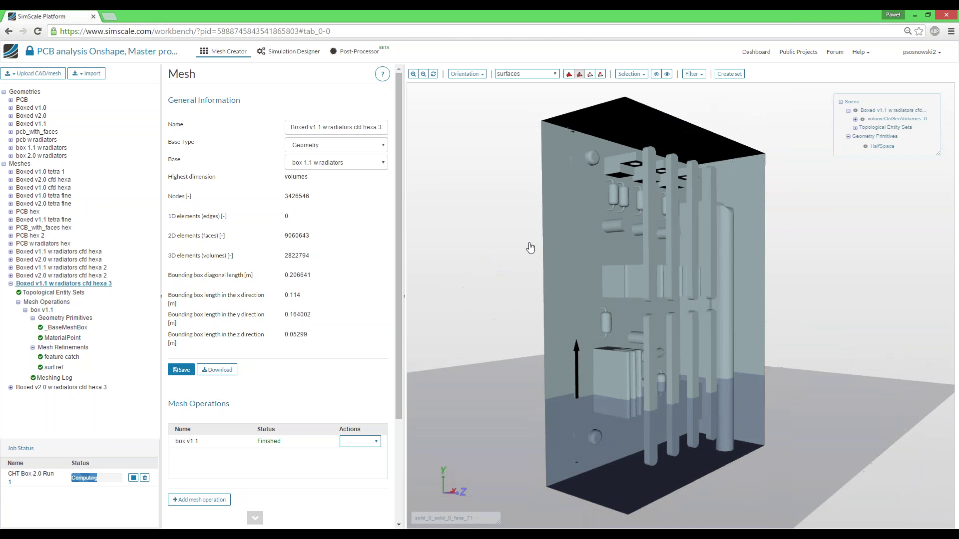
left_click(697, 75)
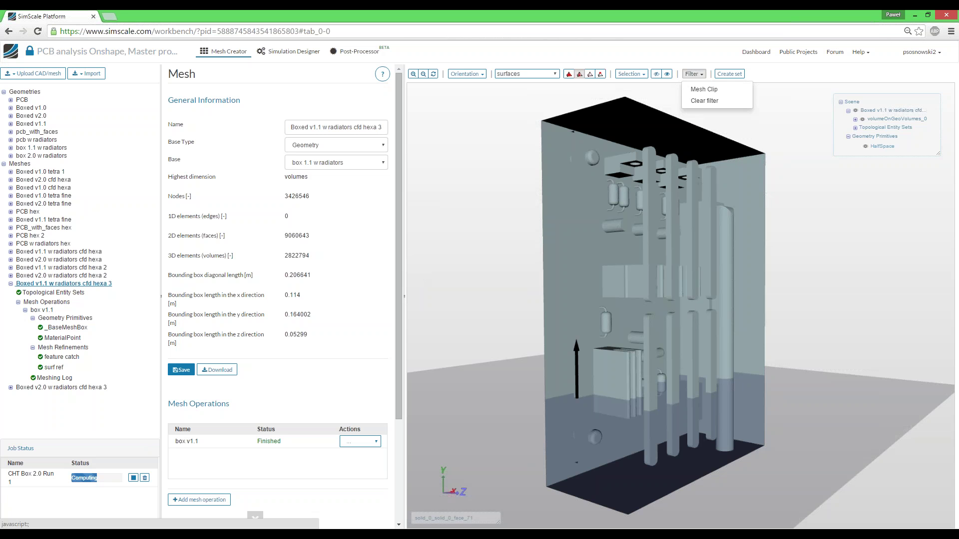
left_click(87, 73)
left_click(120, 82)
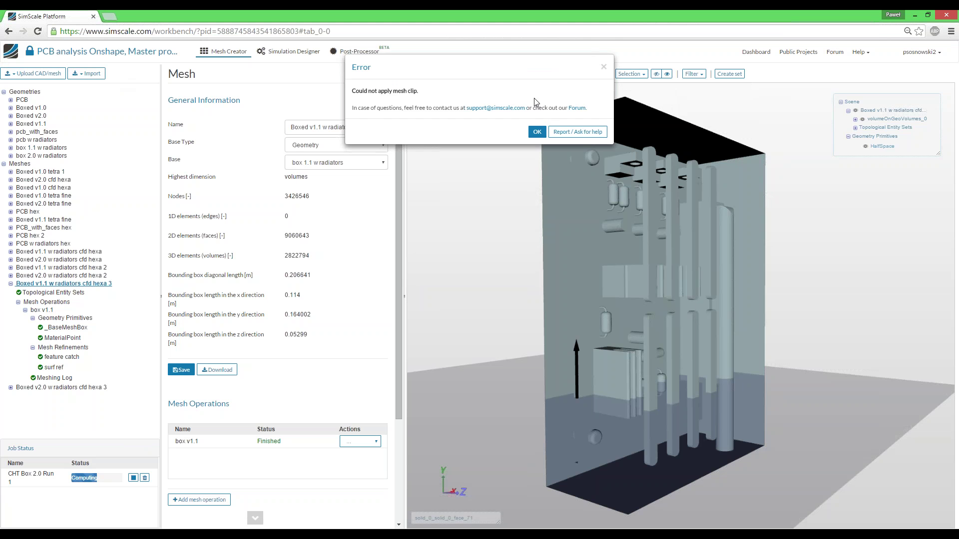
left_click(537, 131)
left_click_drag(531, 283, 532, 441)
left_click_drag(520, 310, 561, 378)
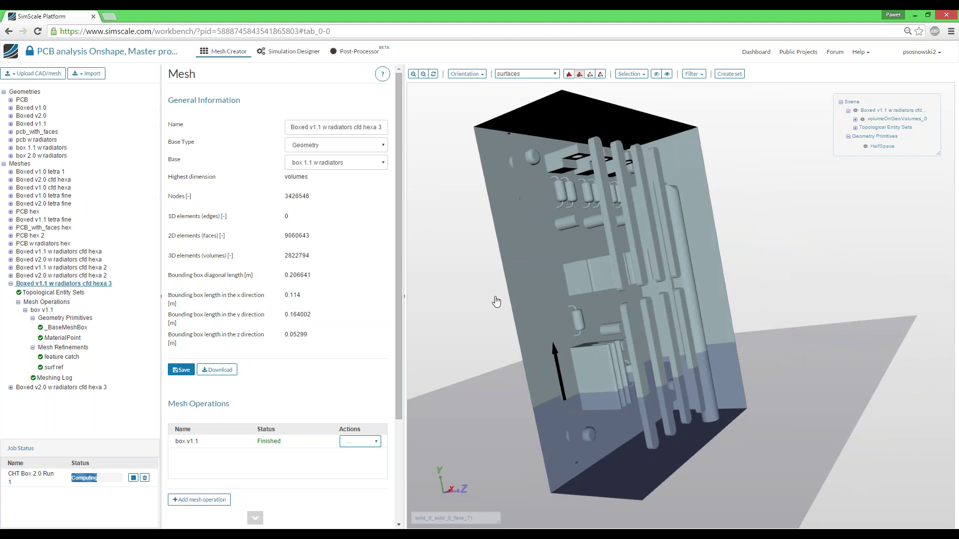
left_click_drag(490, 301, 477, 289)
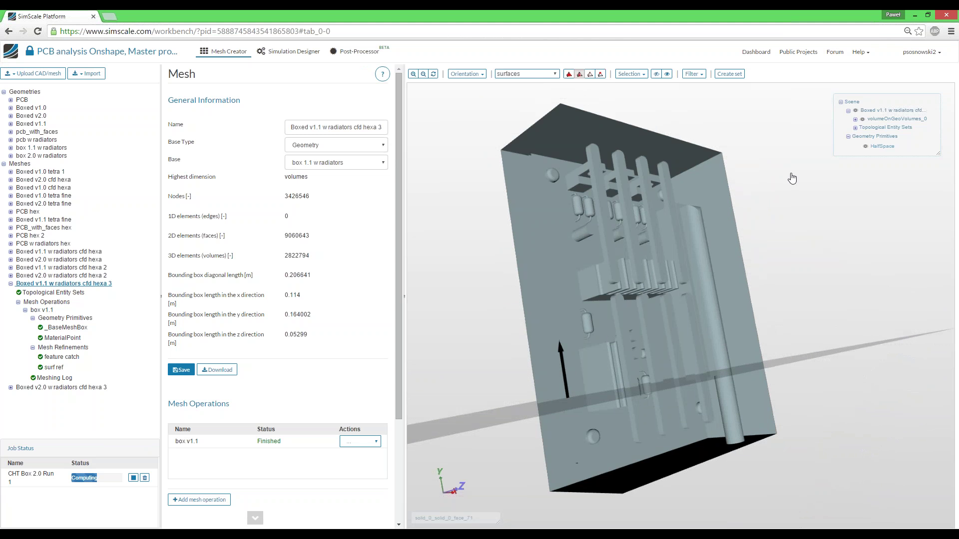
Step: Reload the mesh Boxed v1.1 w radiators cfd hexa 3 by viewing Boxed v2.0 w radiators cfd hexa 2 and returning to it
right_click(55, 284)
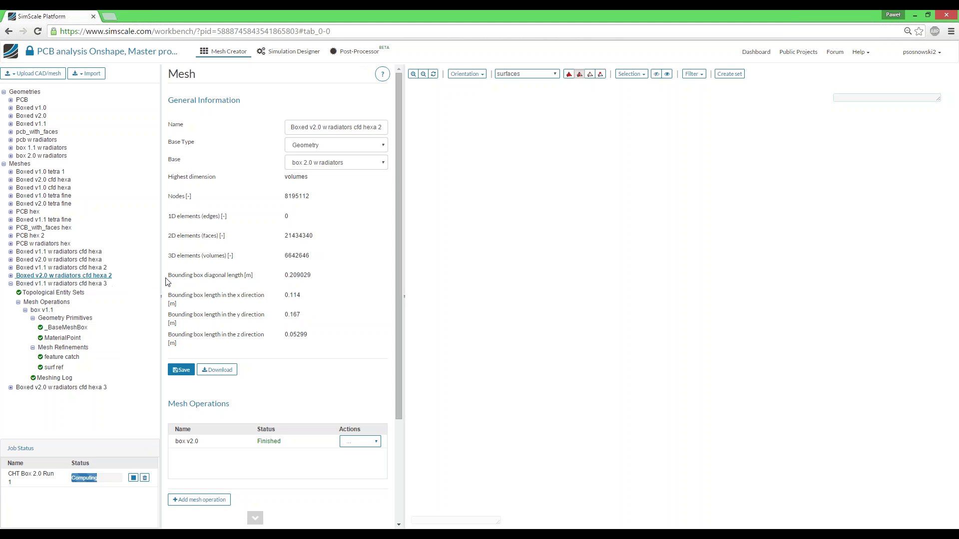
left_click(147, 275)
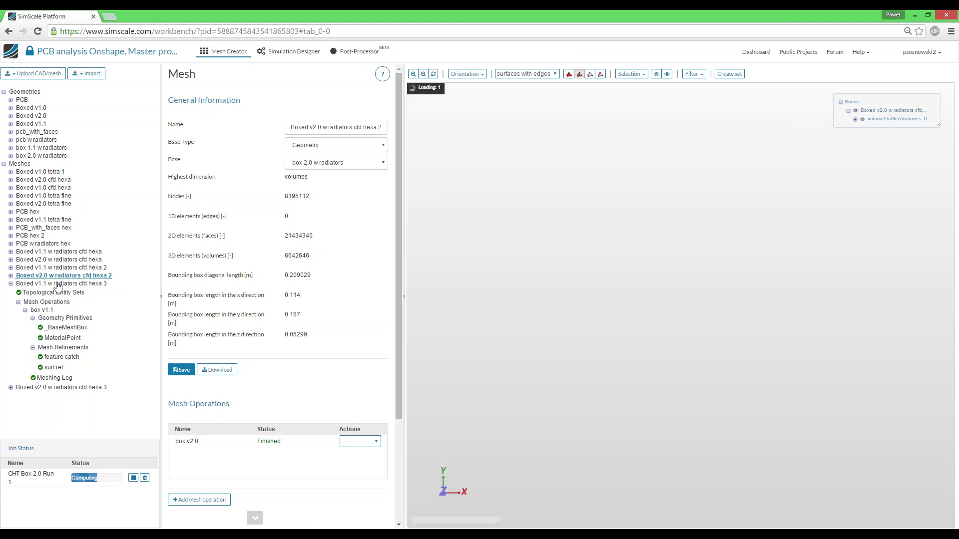
left_click(58, 285)
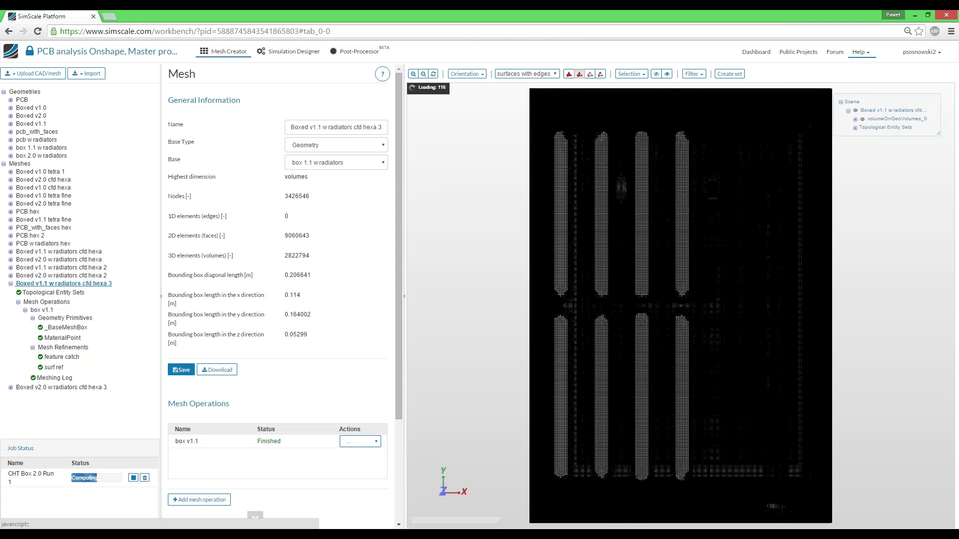
left_click(862, 54)
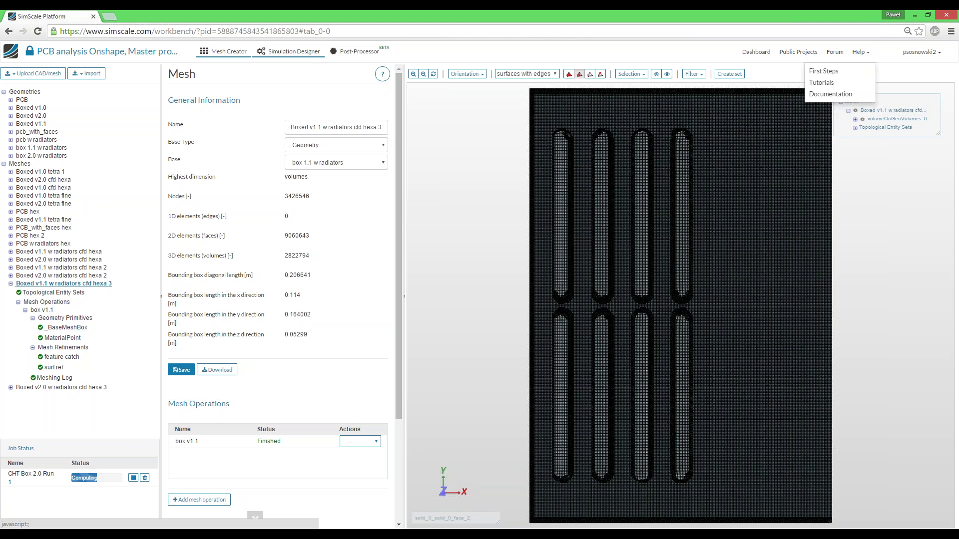
Step: Open the CFD Box 1.1 simulation in the Simulation Designer and display its mesh as surfaces without edges
left_click(297, 58)
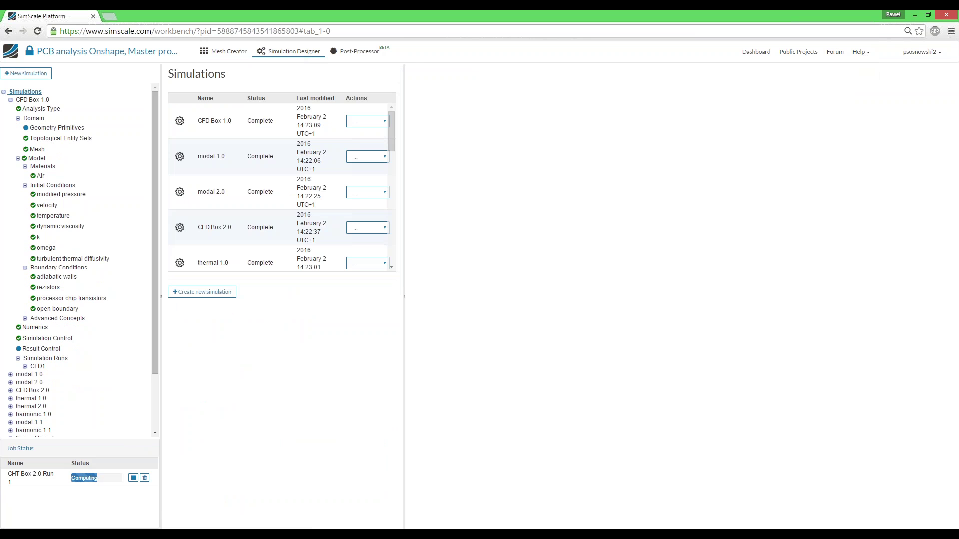
scroll(64, 230, "down", 3)
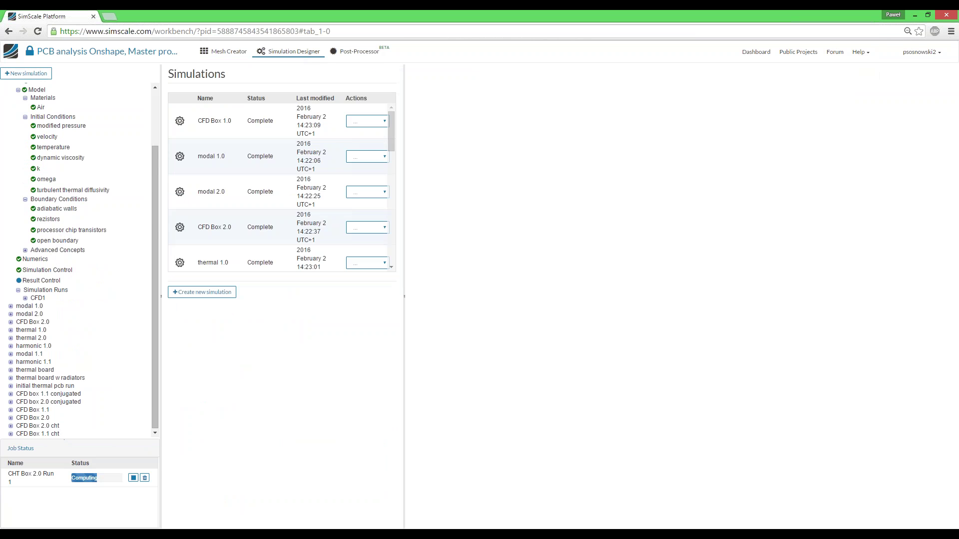
left_click(11, 411)
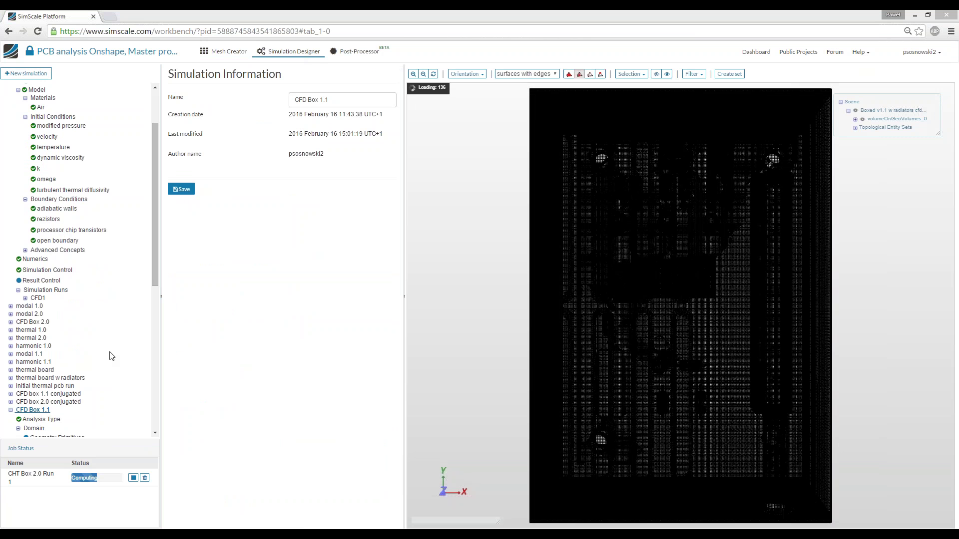
left_click(529, 75)
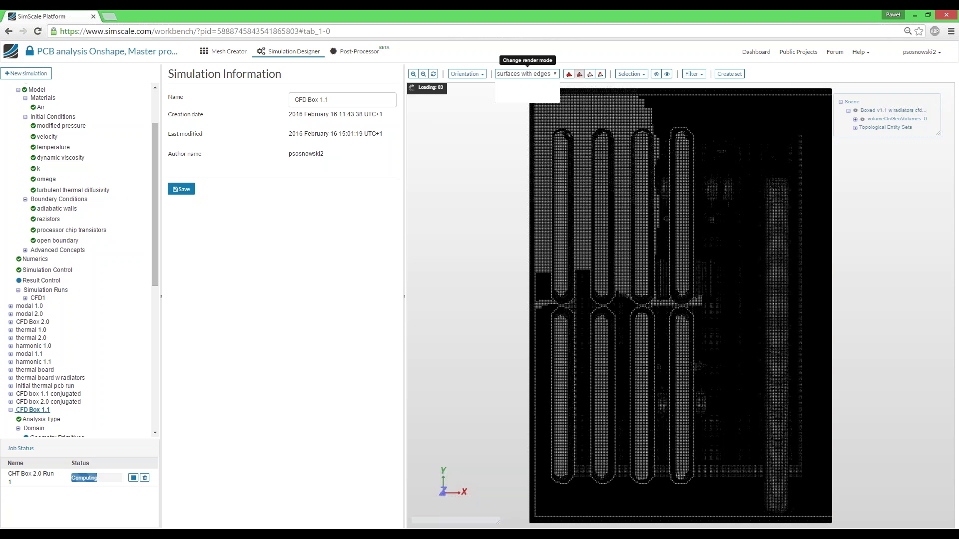
left_click(514, 83)
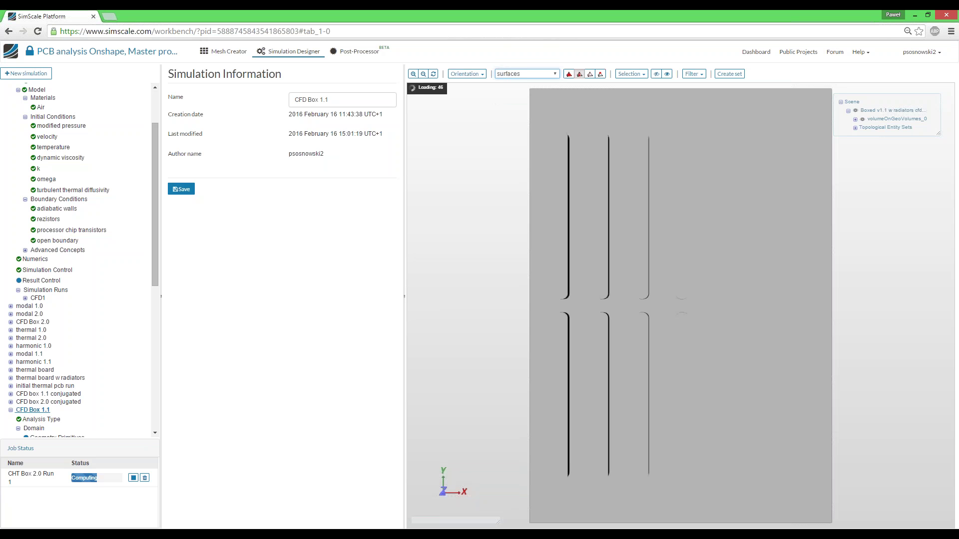
Step: Create a new simulation and browse the fluid dynamics analysis types from Incompressible through OpenFOAM case upload
left_click(26, 74)
left_click(562, 123)
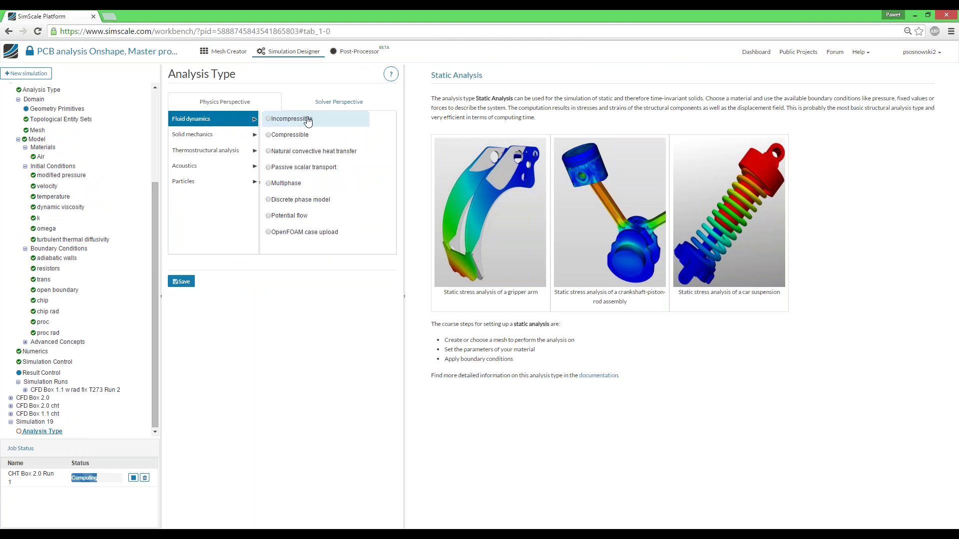
left_click(306, 120)
left_click(294, 135)
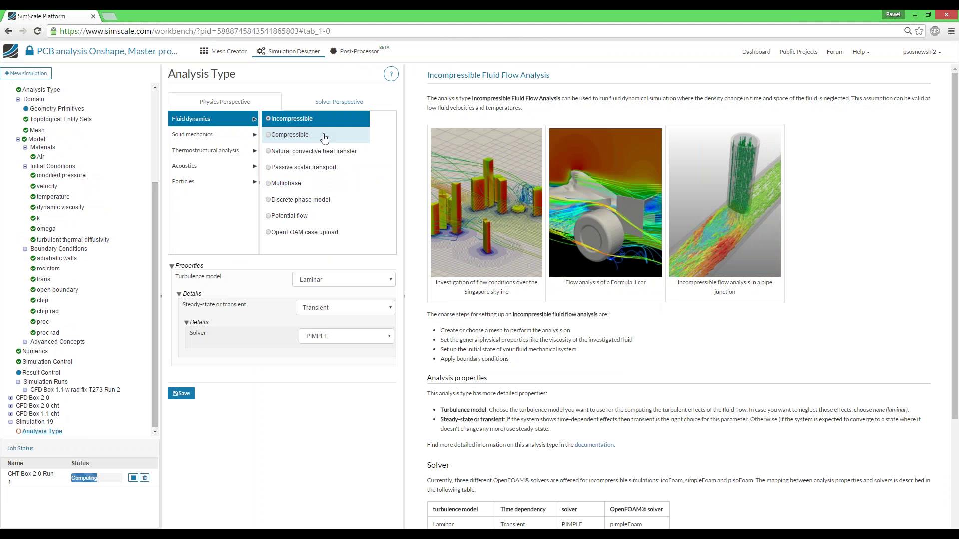
left_click(332, 152)
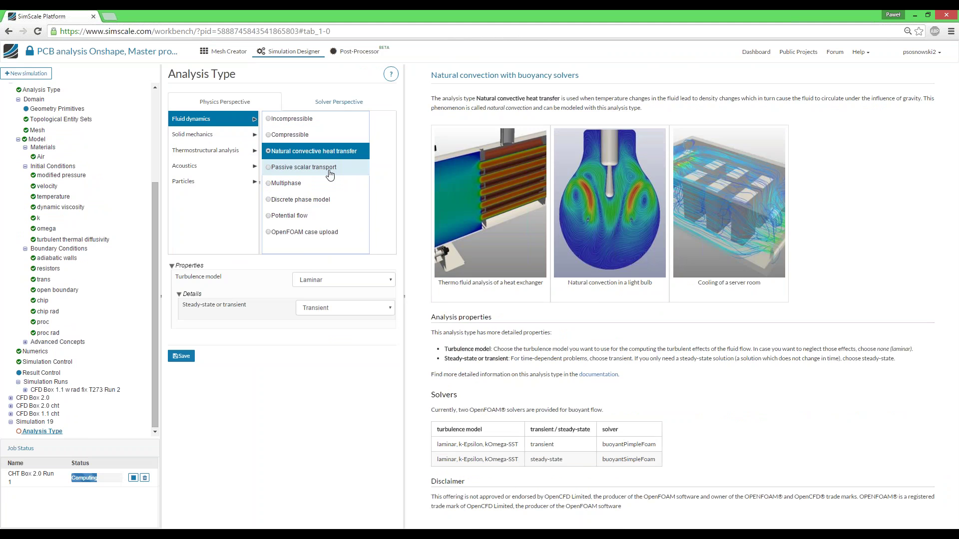
left_click(329, 168)
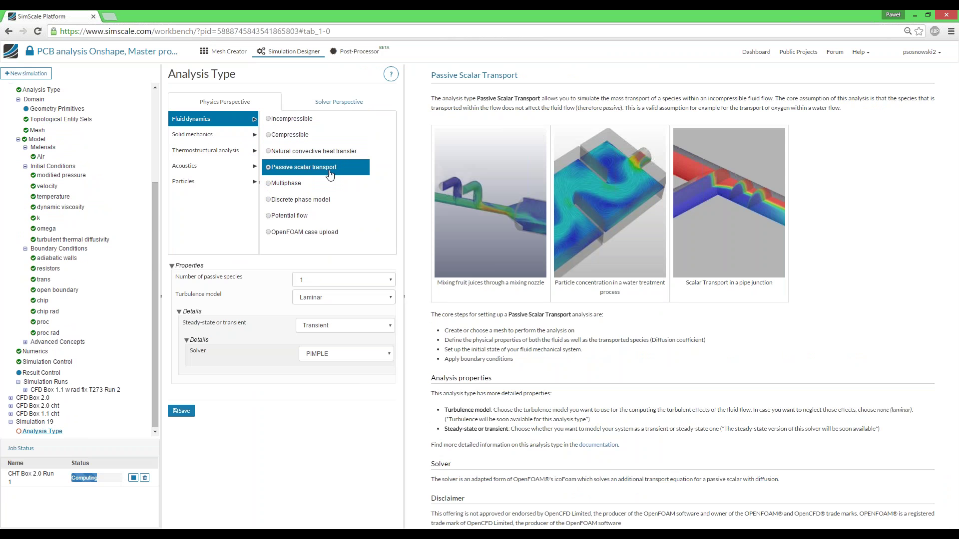
left_click(325, 184)
left_click(318, 200)
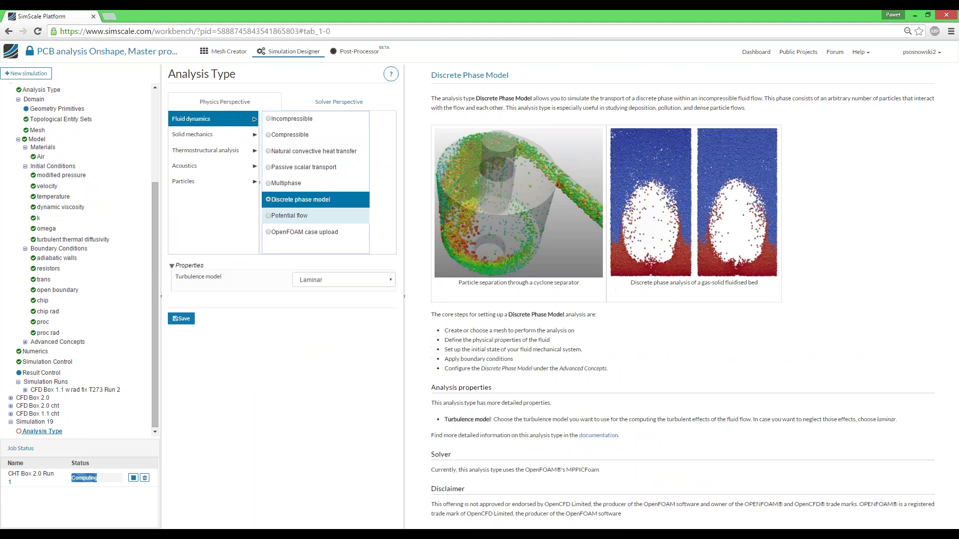
left_click(310, 216)
left_click(309, 232)
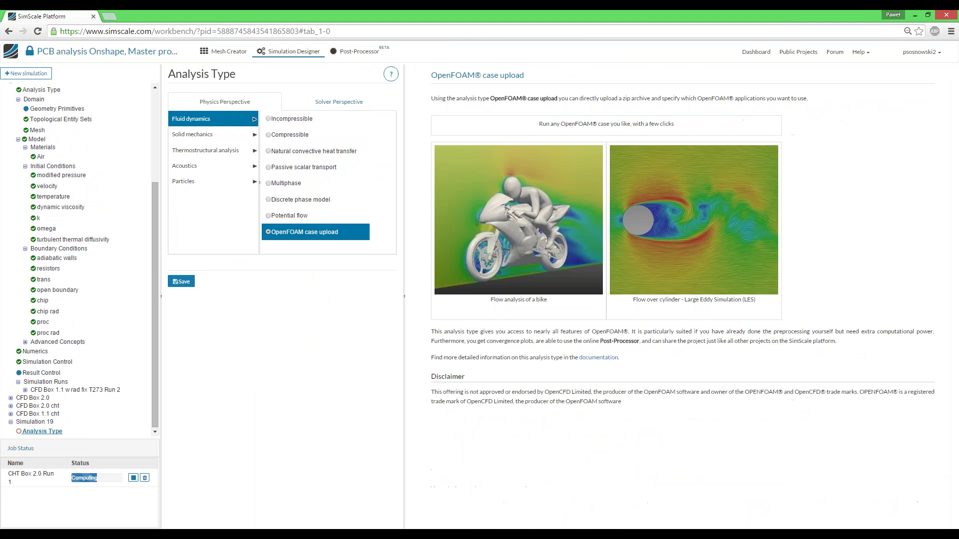
Step: Set the analysis type to natural convective heat transfer with a laminar turbulence model and steady-state flow
left_click(344, 158)
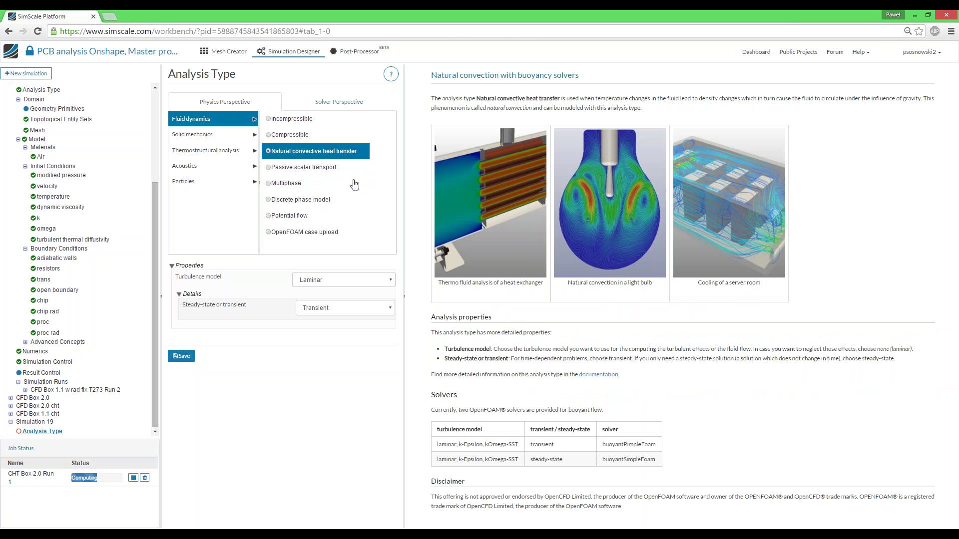
left_click(327, 281)
left_click(328, 281)
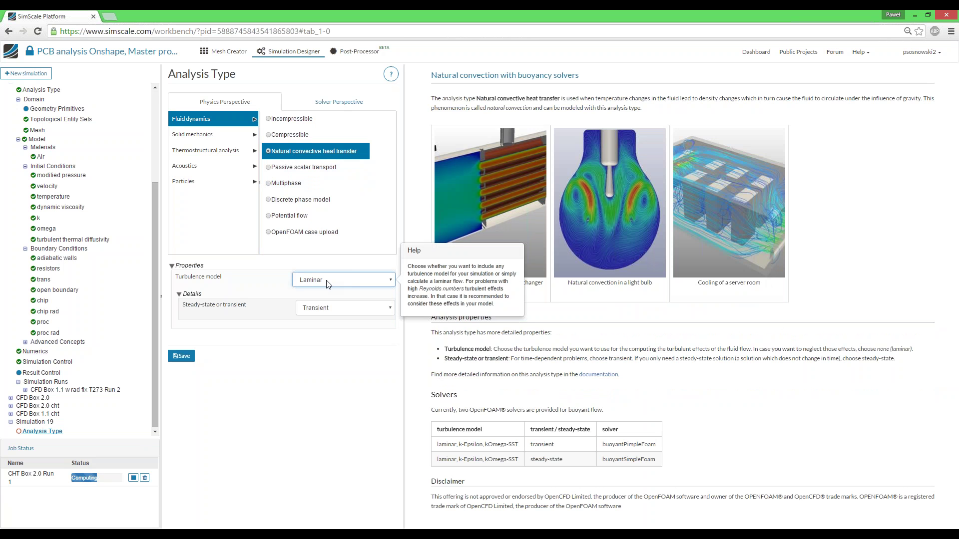
left_click(345, 308)
left_click(335, 317)
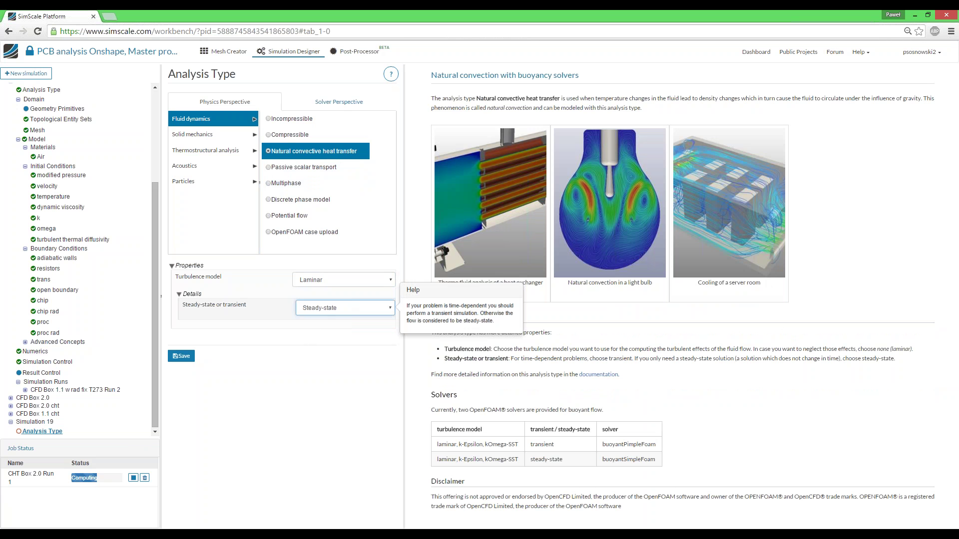
Step: Collapse the CFD Box 1.1 tree and open Simulation 19, saving the analysis type changes
scroll(17, 107, "up", 4)
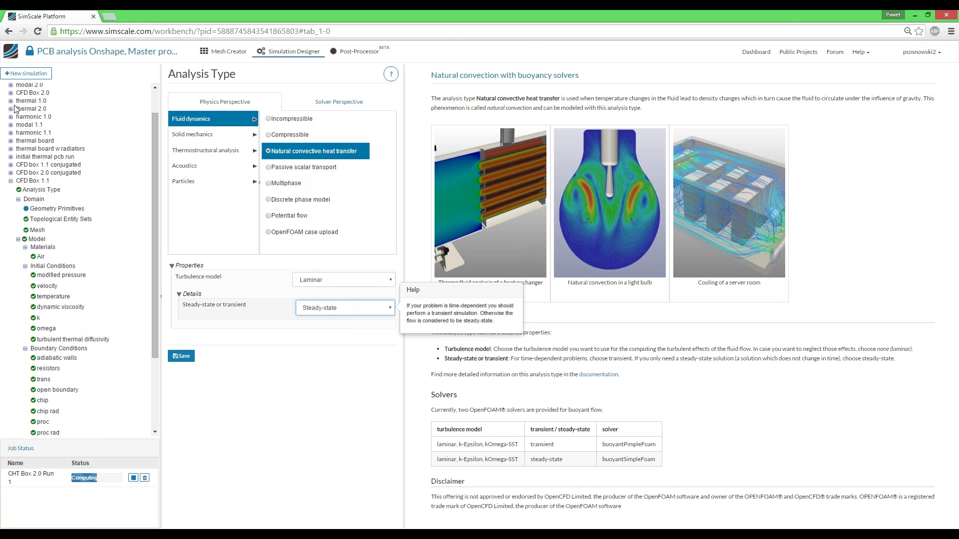
left_click(11, 186)
left_click(48, 244)
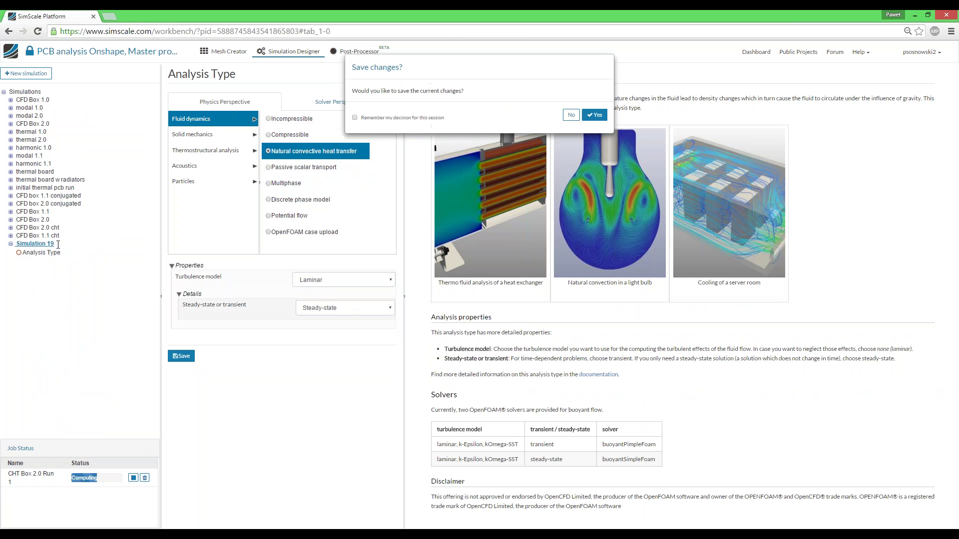
left_click(598, 120)
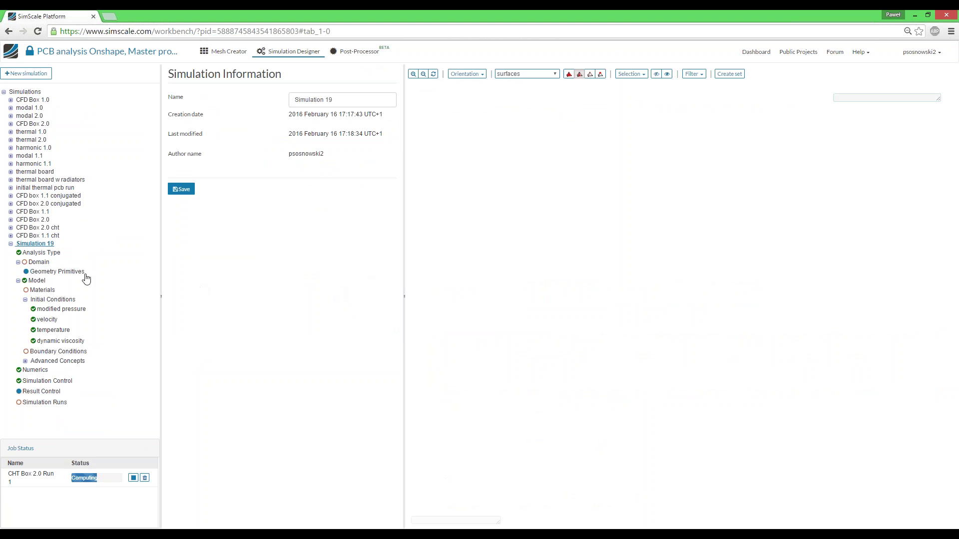
Step: Assign the mesh Boxed v1.1 w radiators cfd hexa 3 as the simulation domain and save it
left_click(39, 262)
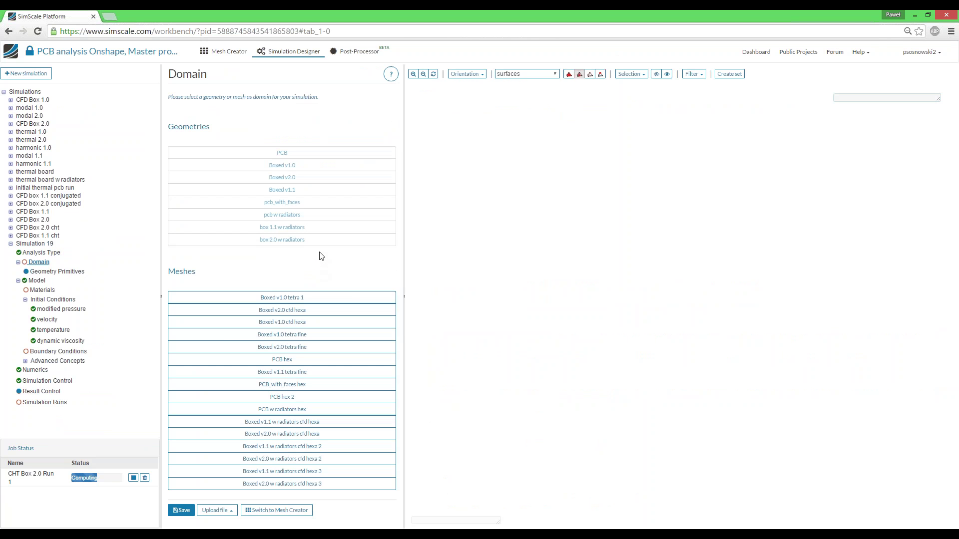
left_click(293, 459)
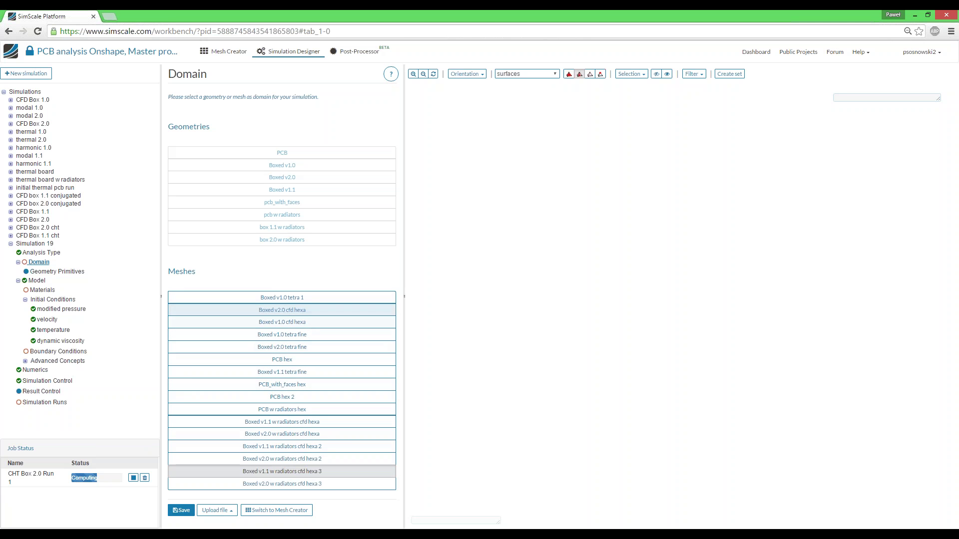
left_click(332, 484)
left_click(347, 474)
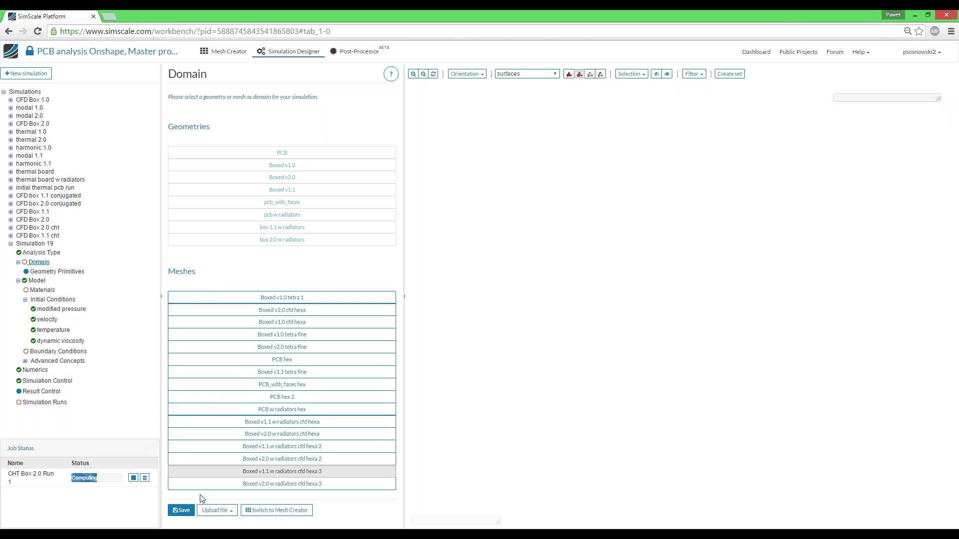
left_click(181, 510)
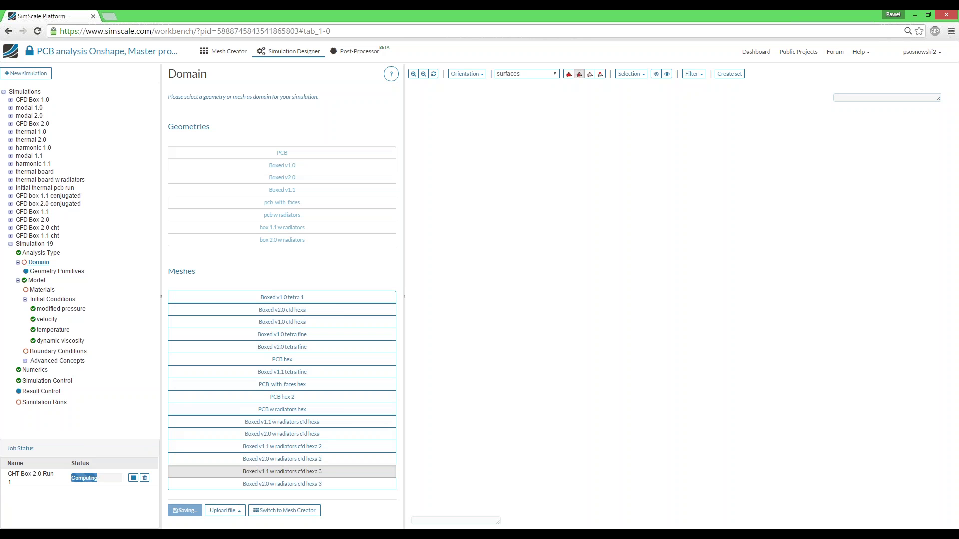
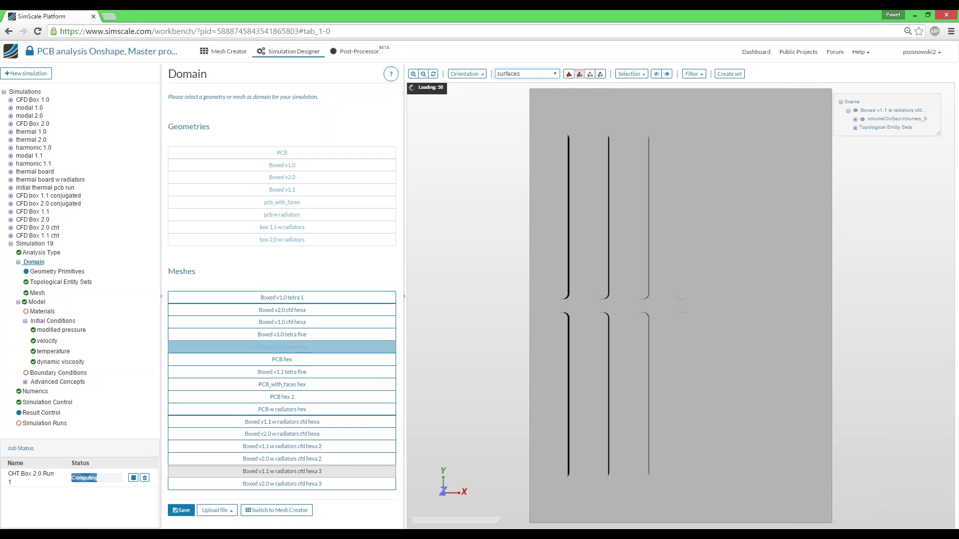
Step: Open the topological entity sets and examine the list of face sets and the enclosure's outer faces from several angles
left_click(51, 273)
left_click(53, 283)
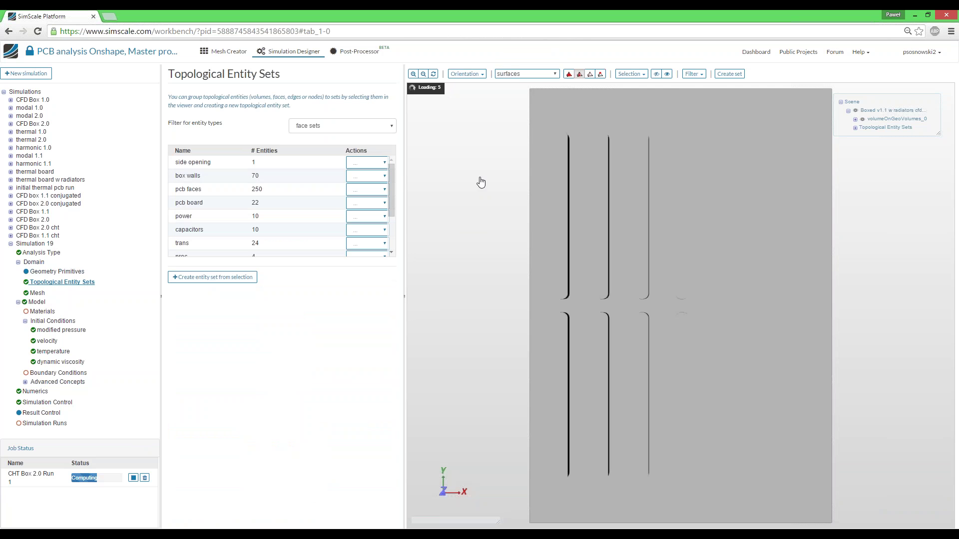
left_click_drag(490, 188, 502, 214)
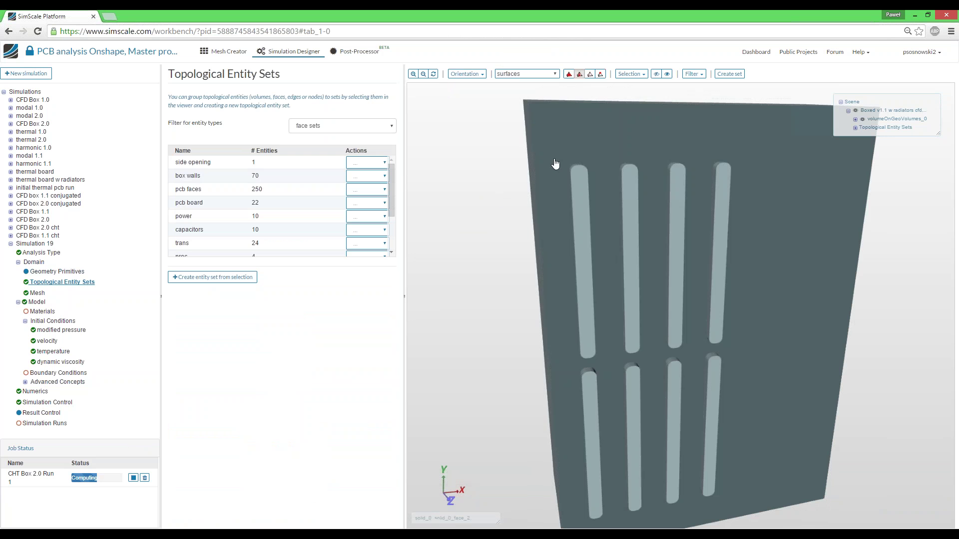
left_click(527, 218)
left_click_drag(499, 250, 518, 282)
left_click(563, 267)
left_click(570, 265)
scroll(258, 187, "down", 2)
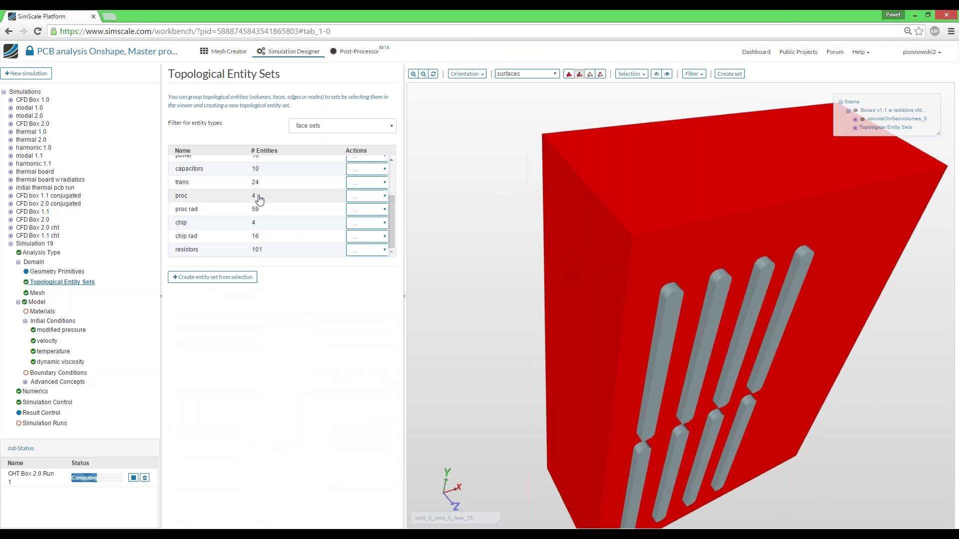
scroll(257, 195, "up", 3)
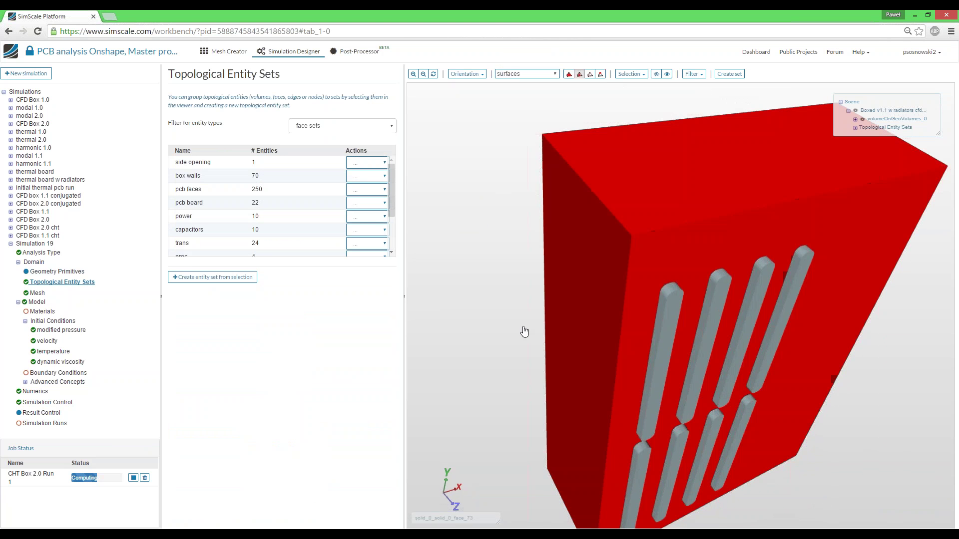
left_click_drag(494, 300, 348, 218)
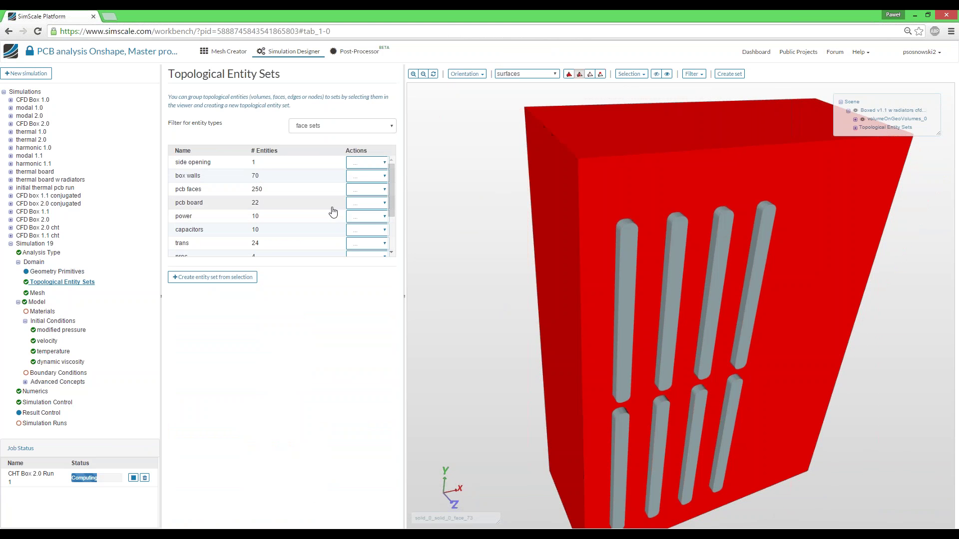
Step: Hide the box walls face set, show and select it again, and hide it once more to expose the PCB
left_click(367, 175)
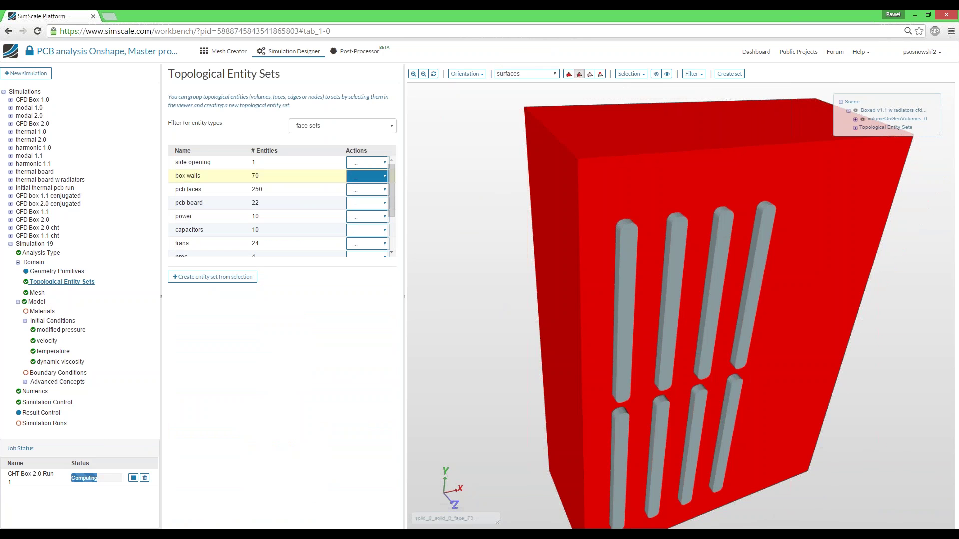
left_click(368, 201)
left_click(367, 175)
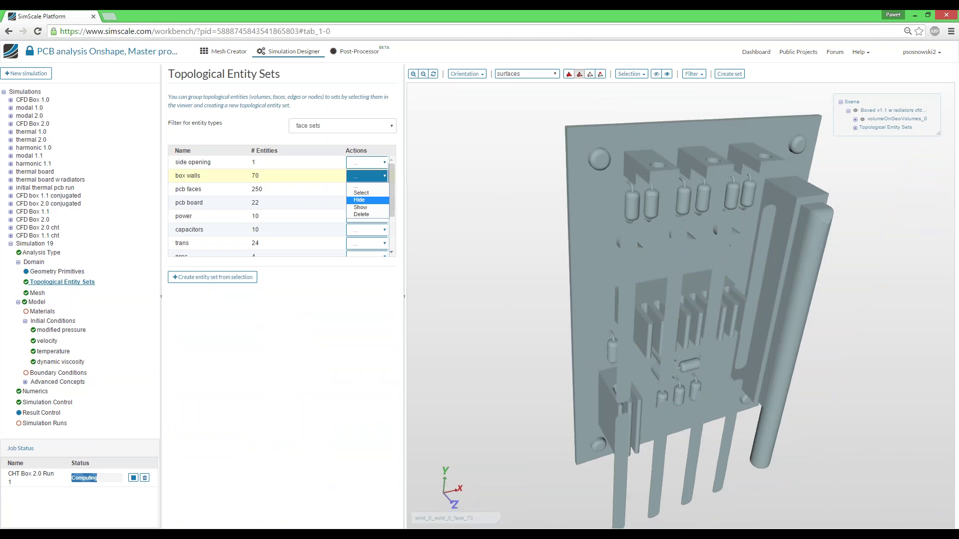
left_click(367, 209)
left_click(366, 178)
left_click(369, 197)
left_click_drag(495, 246, 486, 205)
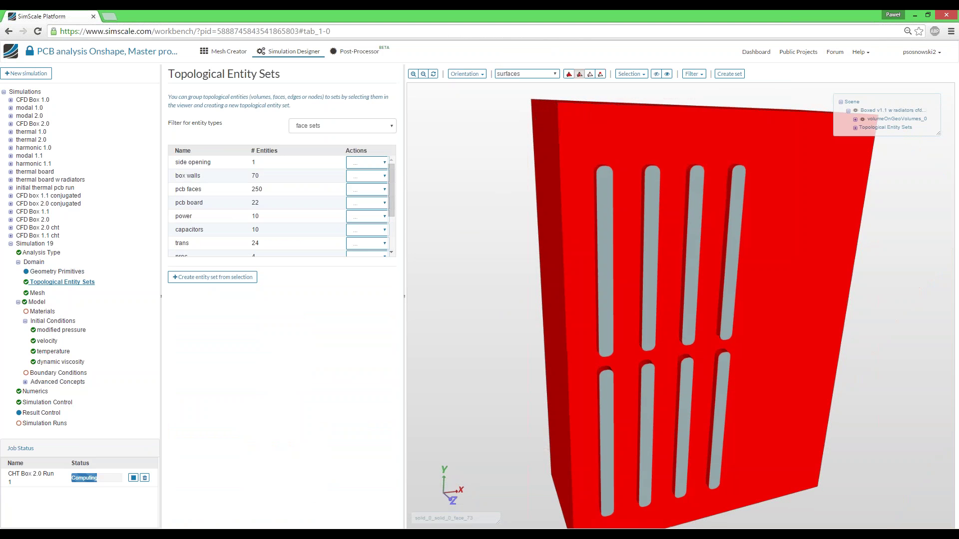
left_click(367, 176)
left_click(370, 199)
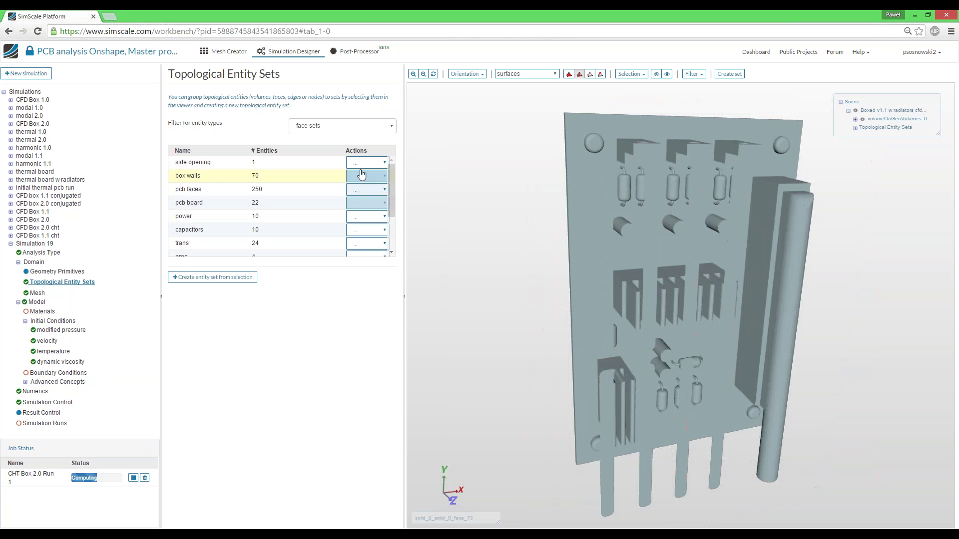
Step: Hide the side opening face set to clear the view of the PCB
left_click(368, 162)
left_click_drag(516, 199, 332, 212)
left_click(367, 168)
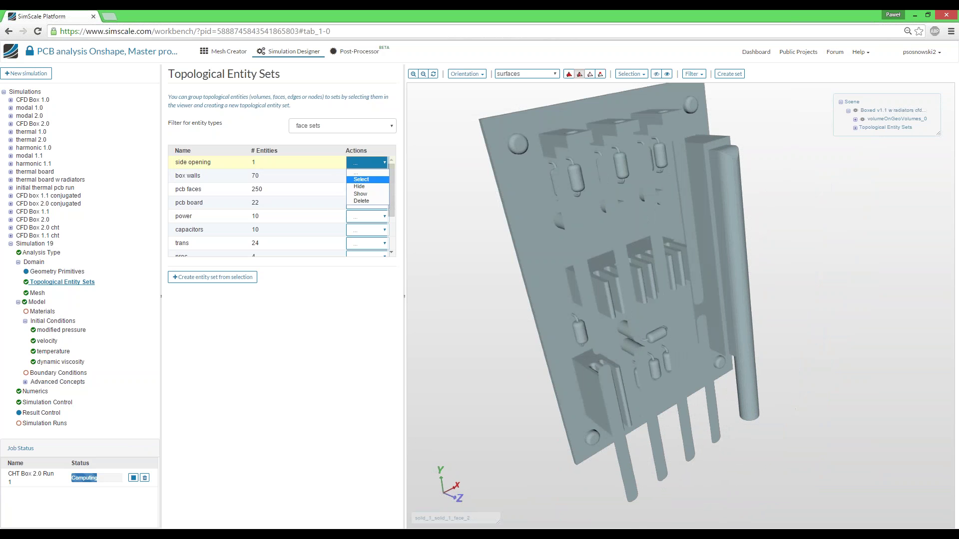
left_click(370, 183)
Step: Select the pcb board face set and view the highlighted board from the side
left_click(378, 194)
left_click(369, 193)
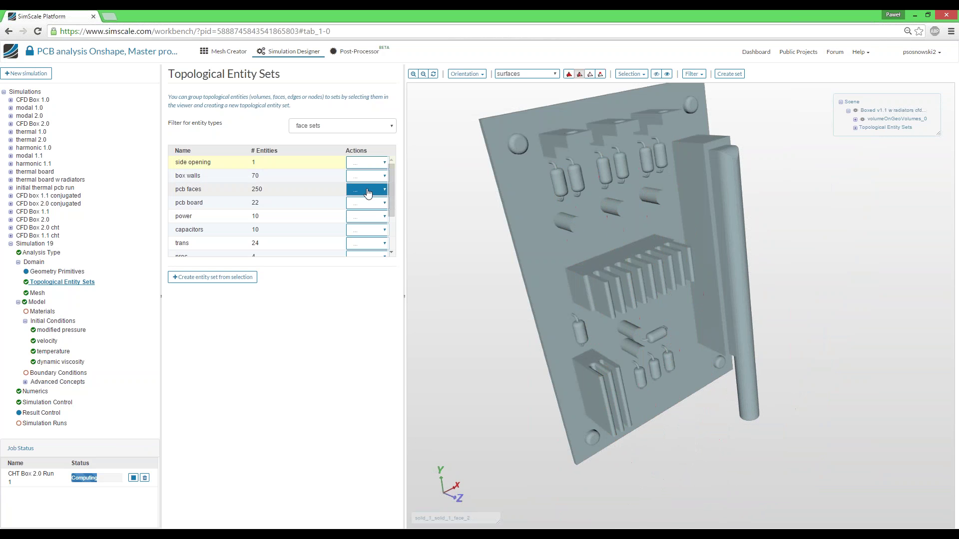
left_click(373, 204)
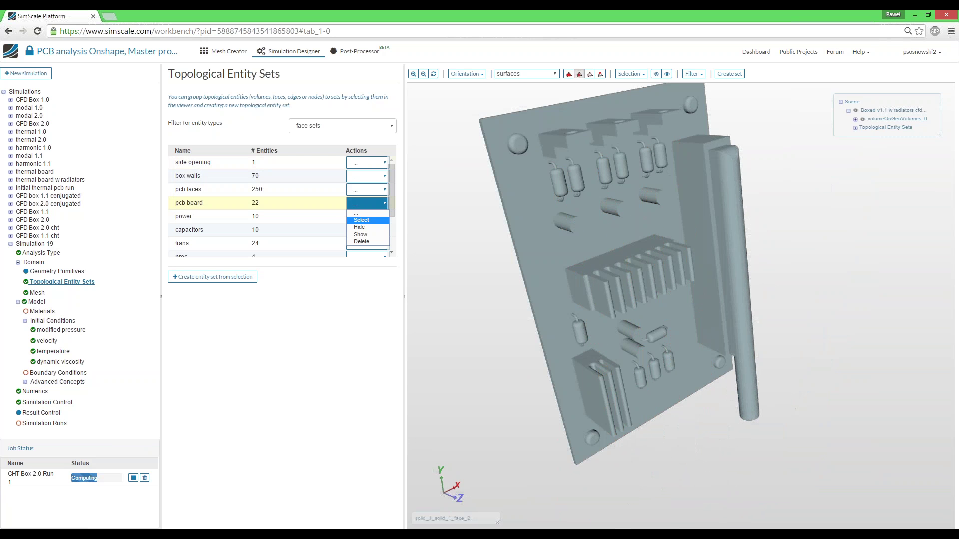
left_click(362, 220)
mouse_move(513, 278)
left_mouse_down()
mouse_move(539, 304)
mouse_move(533, 283)
left_mouse_up()
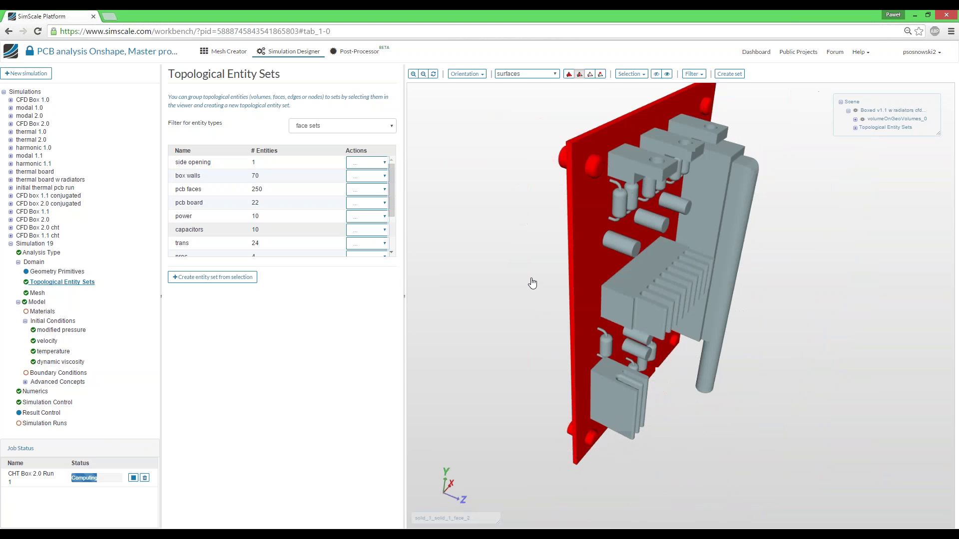
Step: Hide the pcb board face set, and highlight and hide the power face set
left_click(366, 210)
left_click(373, 231)
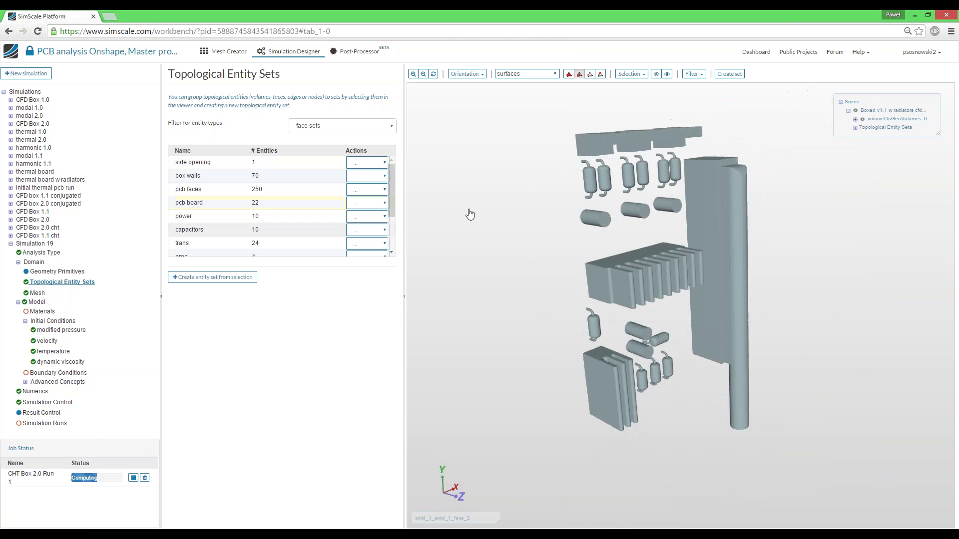
left_click(367, 216)
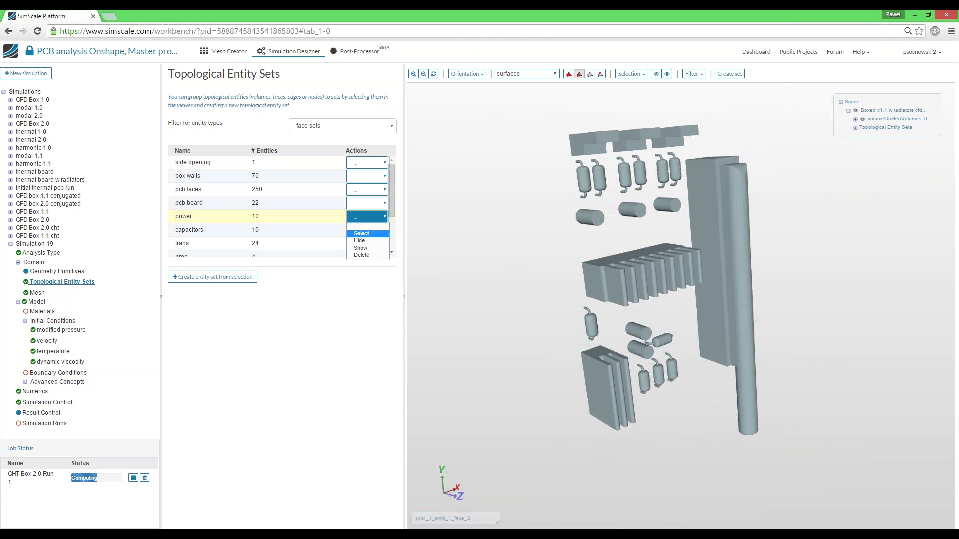
left_click(375, 234)
left_click(367, 216)
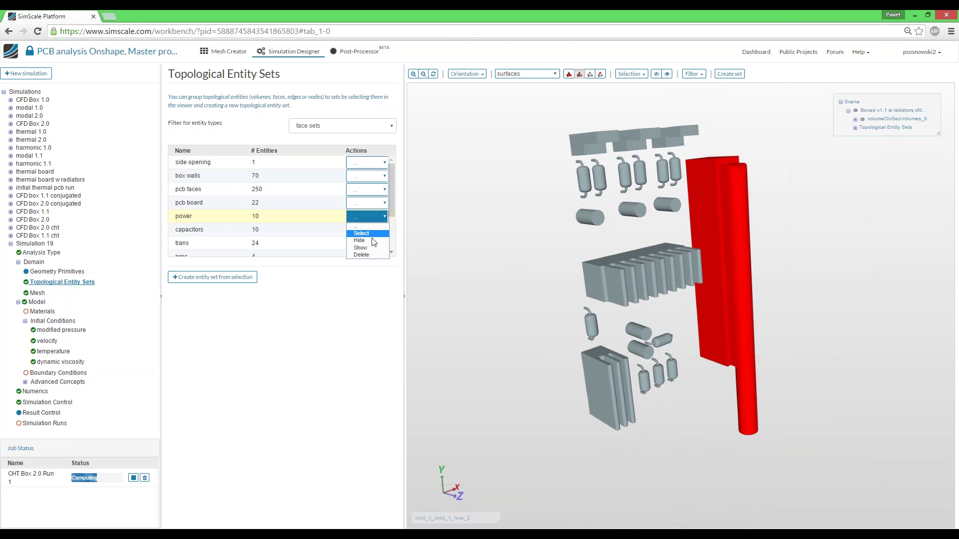
left_click(374, 240)
Step: Select the capacitors face set to highlight its faces, and hide it
left_click(367, 230)
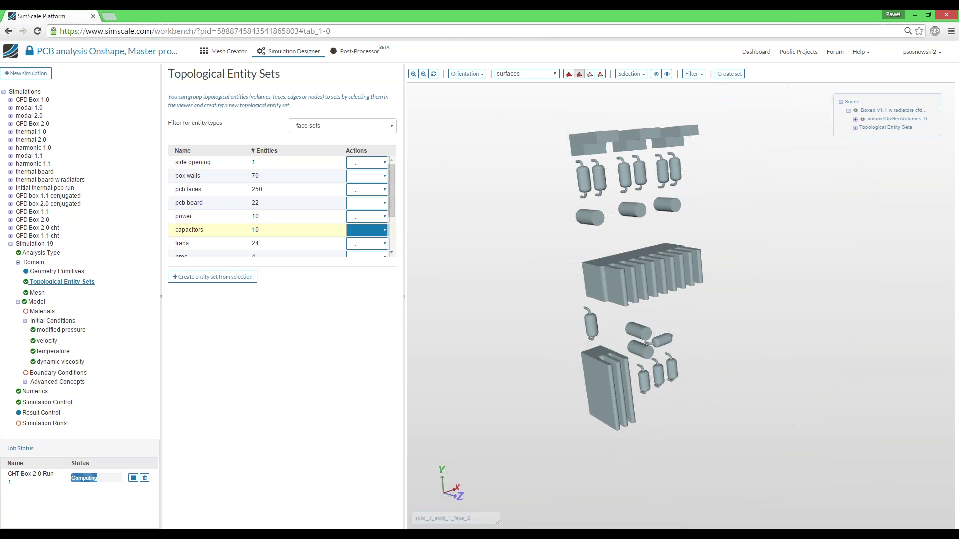
key("Return")
left_click(367, 230)
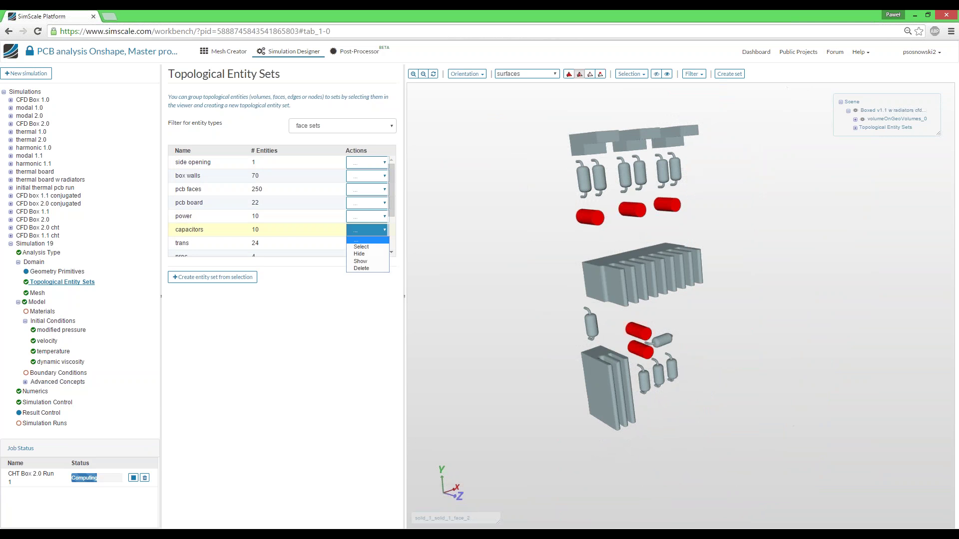
left_click(371, 254)
Step: Select the trans face set, view its highlighted faces from another angle, and hide it
left_click(370, 245)
key("Return")
left_click_drag(512, 277, 495, 220)
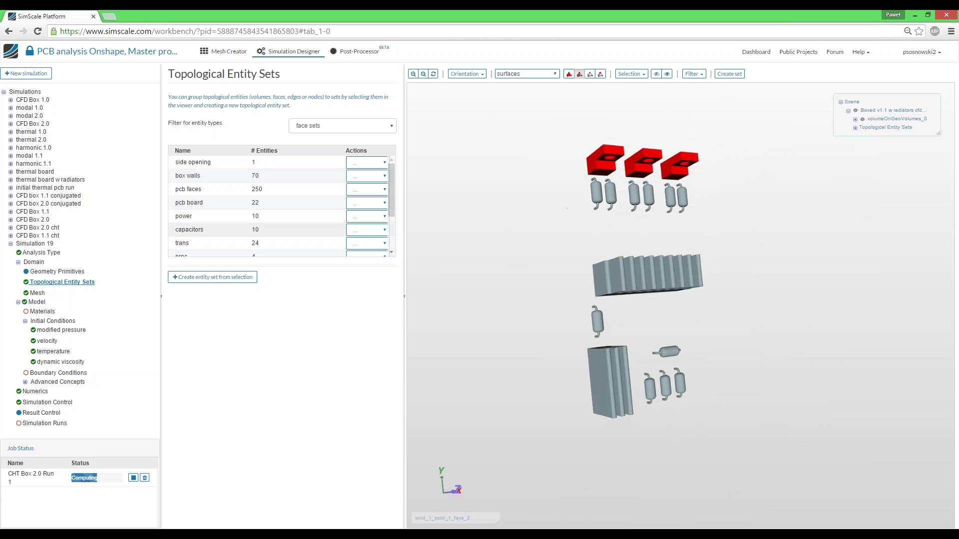
left_click(369, 243)
left_click(367, 265)
Step: Select the proc face set and view the highlighted processor faces below the radiator
scroll(315, 237, "down", 2)
left_click(368, 196)
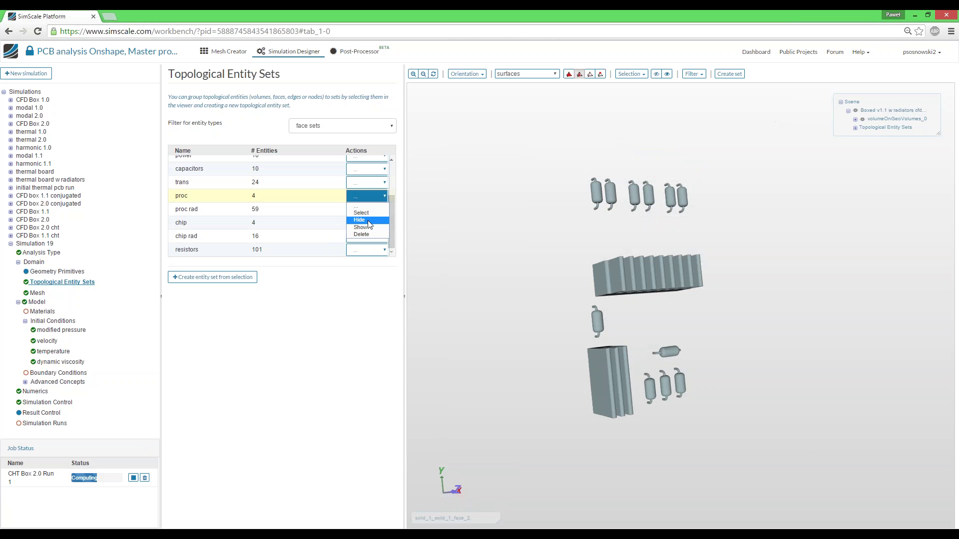
left_click(370, 214)
left_click_drag(502, 227, 518, 234)
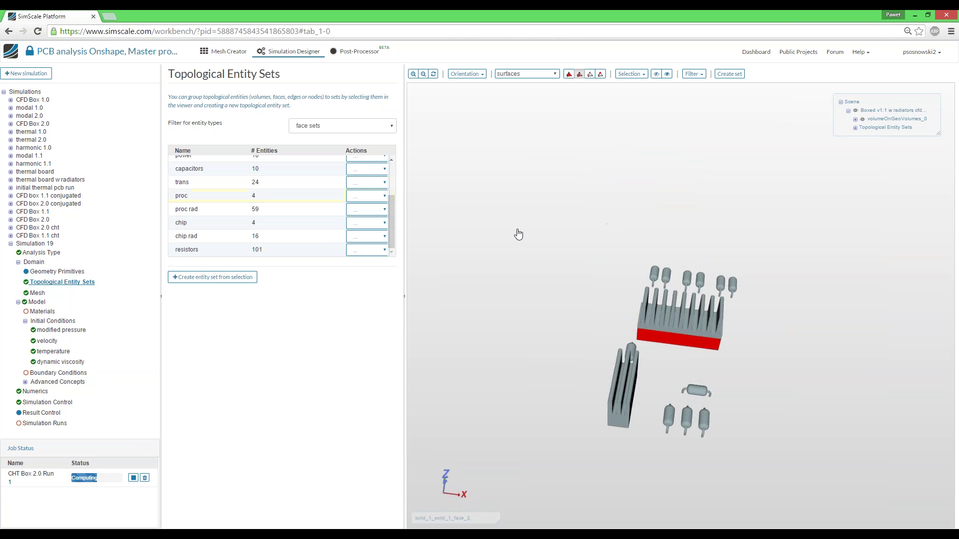
Step: Select the proc rad face set and examine the highlighted radiator fins
left_click(368, 209)
left_click(369, 228)
left_click_drag(477, 272, 469, 266)
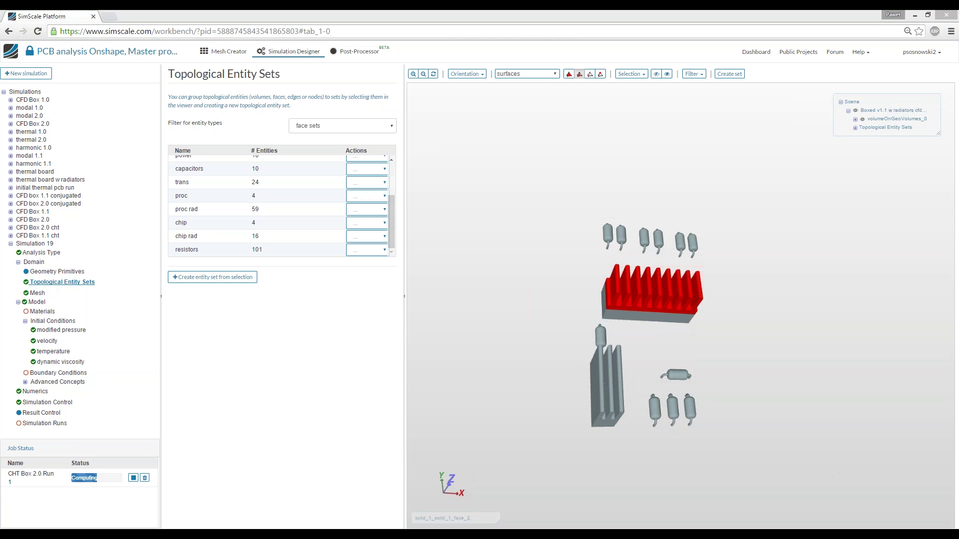
Step: Review the assigned mesh's general information and open the gravity properties of the simulation model
left_click(39, 293)
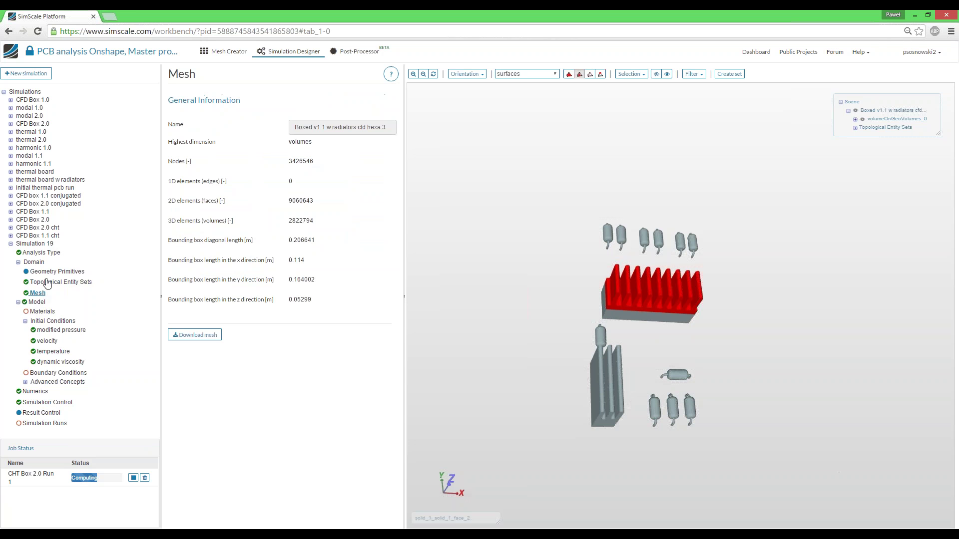
left_click(37, 303)
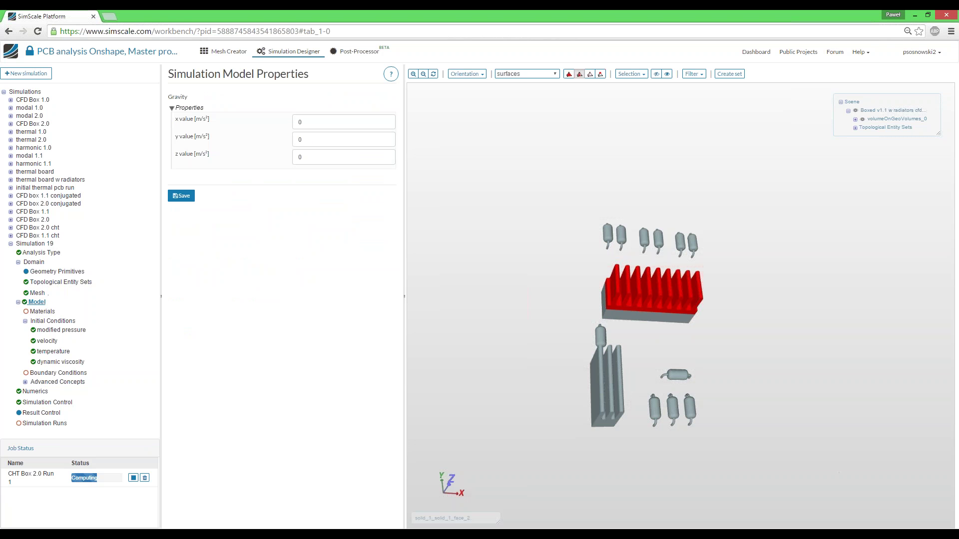
left_click(45, 302)
left_click(300, 140)
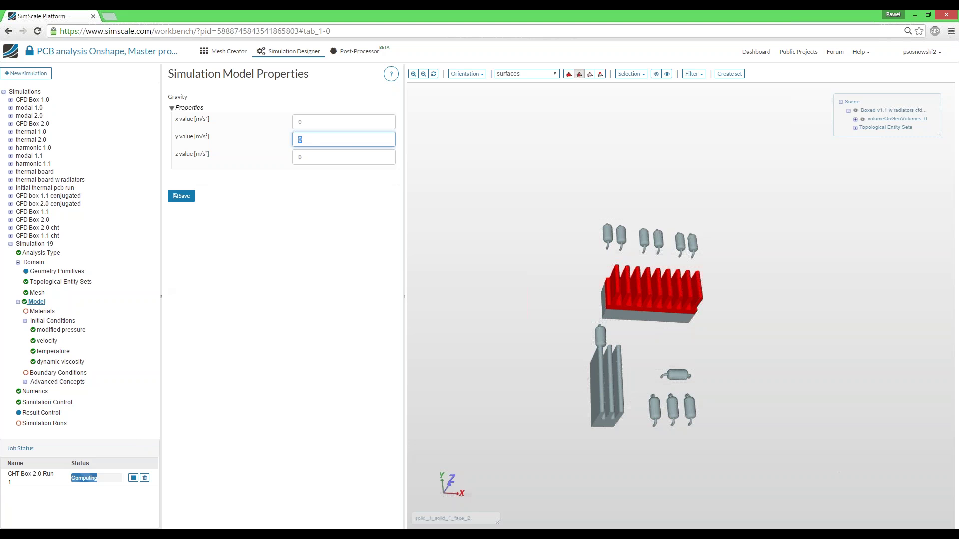
Step: Show all hidden faces again and hide the enclosure's side wall to view the board's orientation relative to the axes
left_click(667, 74)
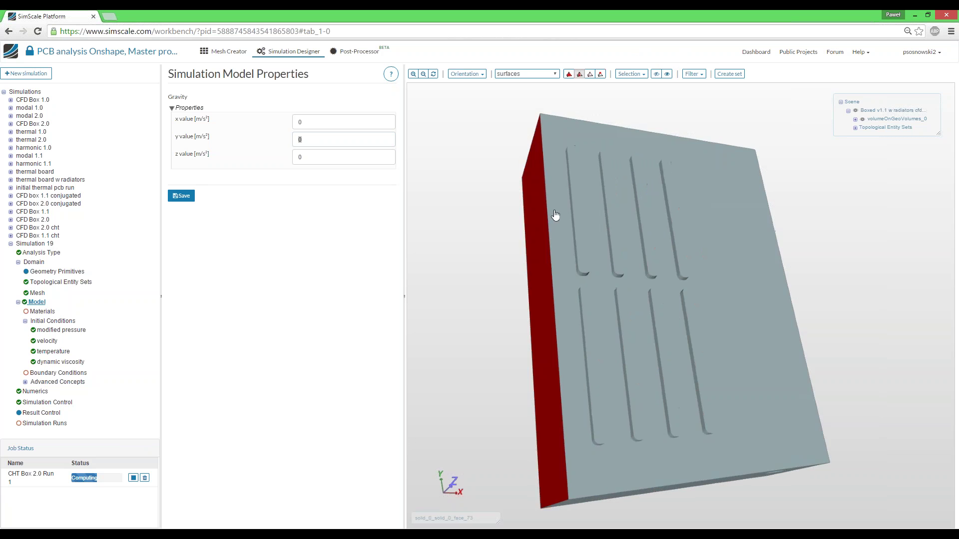
left_click(544, 217)
left_click(656, 74)
left_click_drag(508, 289, 479, 306)
Step: Set the y value of gravity to -9.81 m/s² and save the model properties
left_click(312, 142)
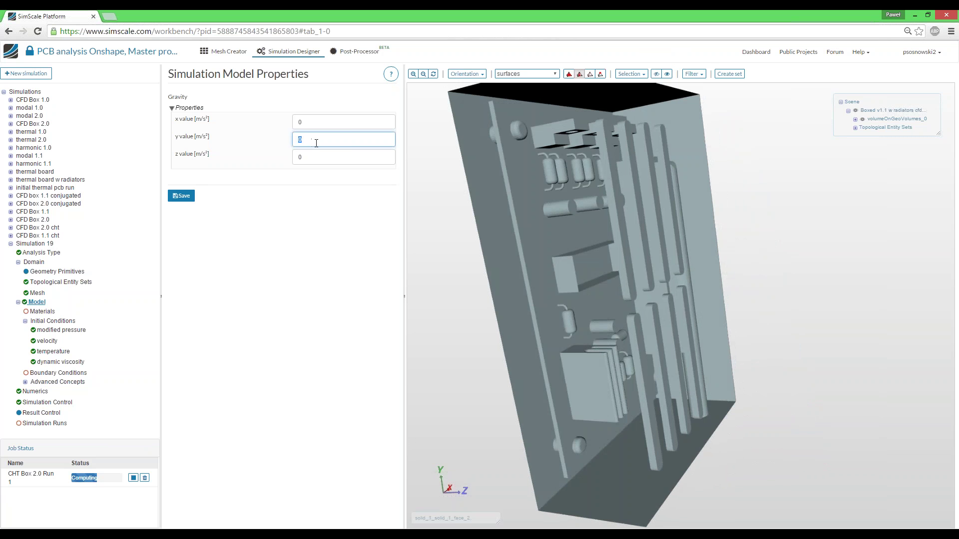
left_click(308, 141)
left_click_drag(309, 142, 284, 142)
type("-9.81")
left_click(181, 195)
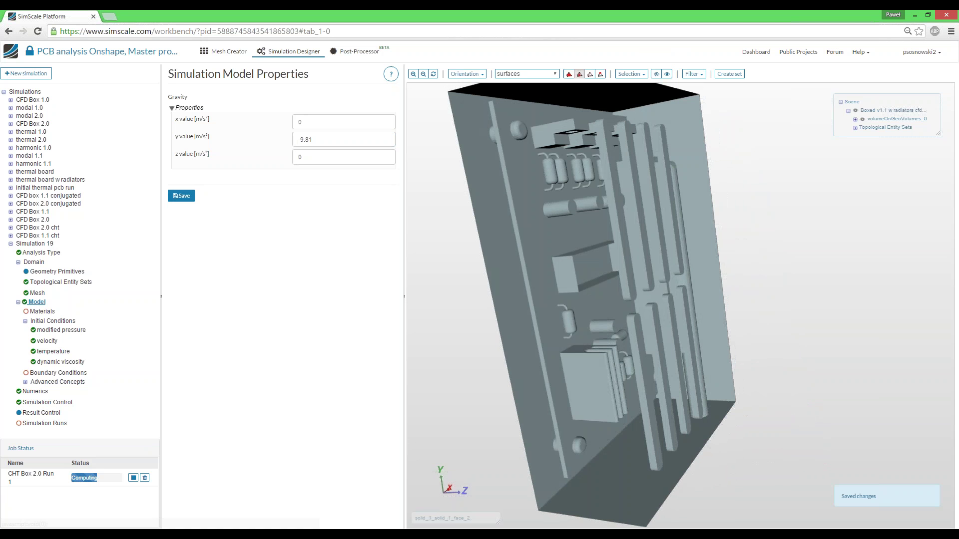
Step: Try gravity for a horizontally lying box, with the y value at 0 and the z value at -9.81 m/s²
left_click_drag(480, 286, 560, 523)
left_click_drag(317, 135, 278, 143)
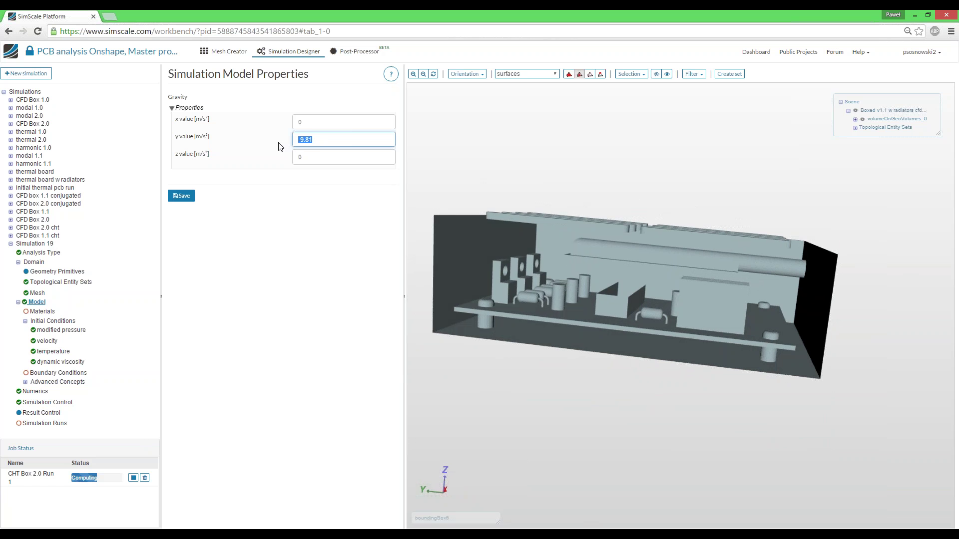
key("BackSpace")
key("Tab")
type("-9.81")
left_click(317, 141)
type("0")
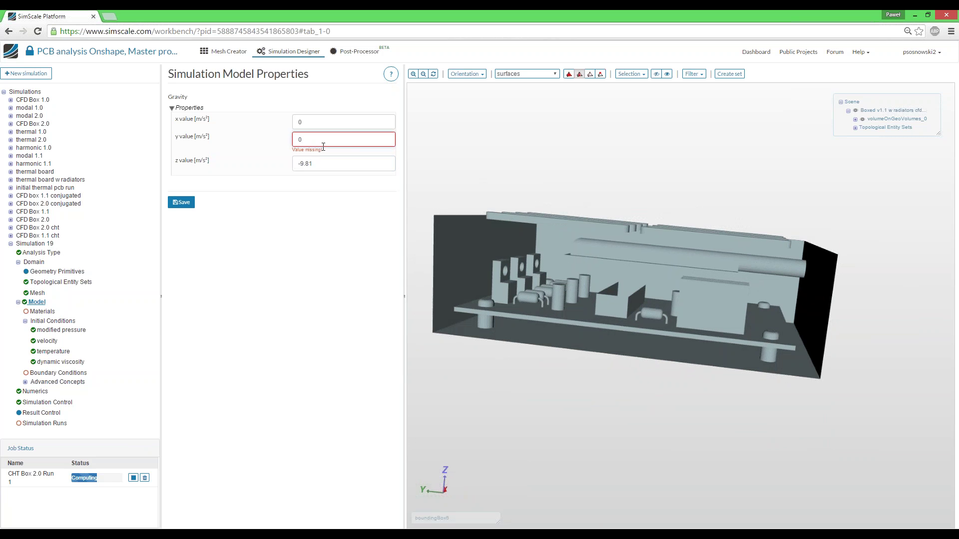
left_click(333, 151)
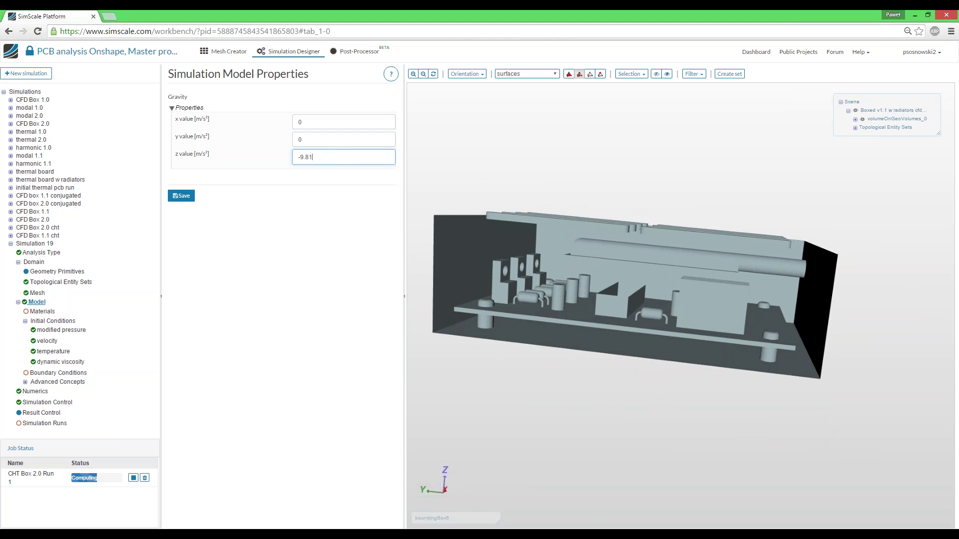
Step: Set gravity for the upright box to 0 in z and -9.81 m/s² in y, and save it
left_click_drag(553, 125, 564, 162)
scroll(660, 157, "down", 5)
left_click_drag(638, 142, 551, 299)
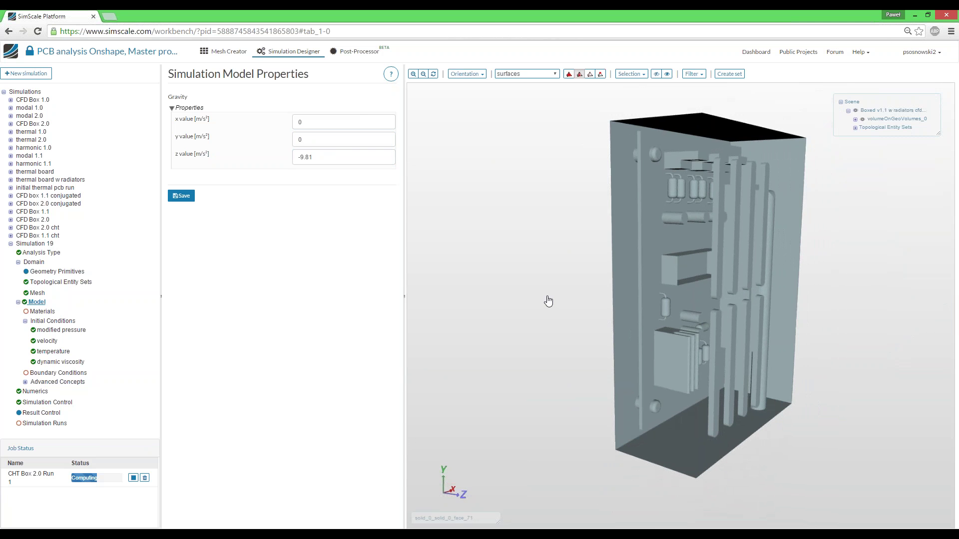
triple_click(327, 157)
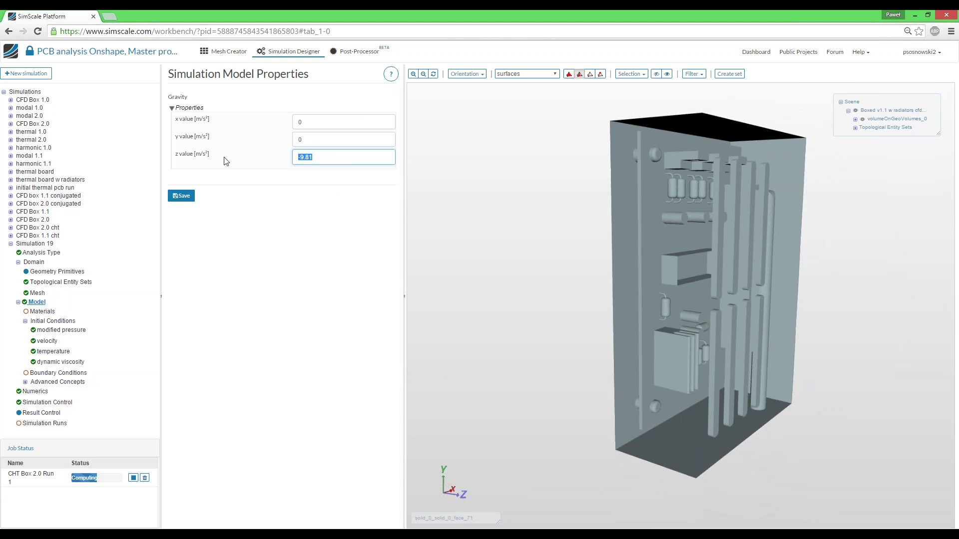
key("BackSpace")
type("0")
double_click(326, 141)
type("-9.81")
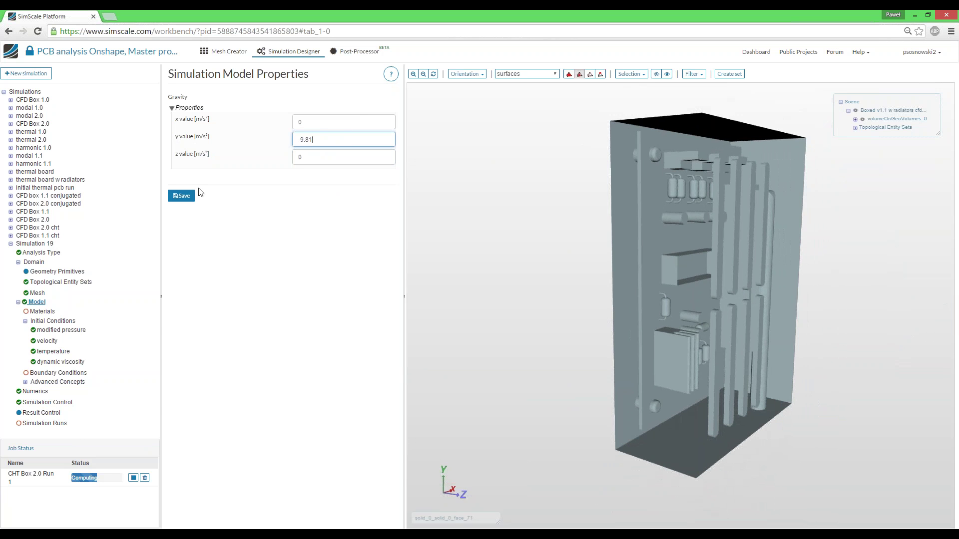
left_click(180, 195)
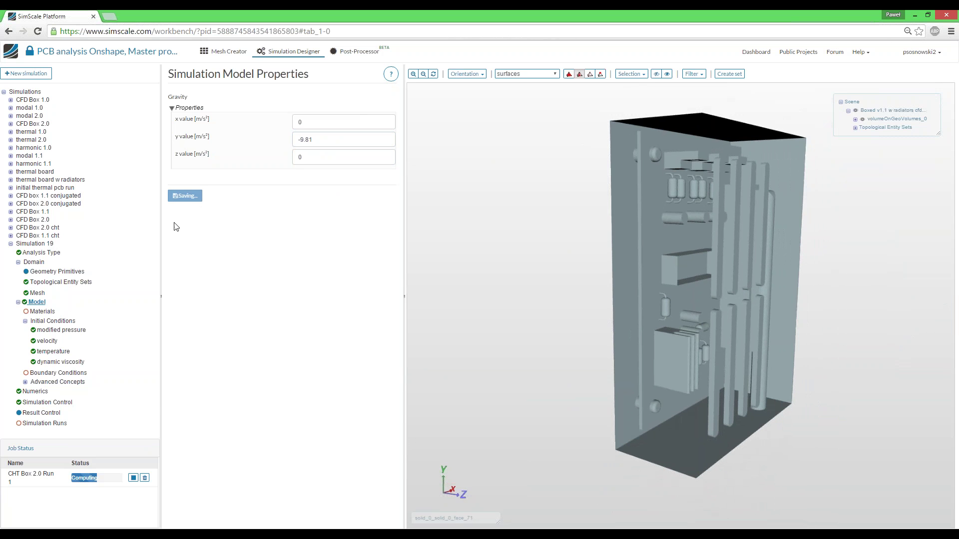
Step: Add a material imported as Air from the material library, assign it to volumeOnGeoVolumes_0, and save
left_click(44, 312)
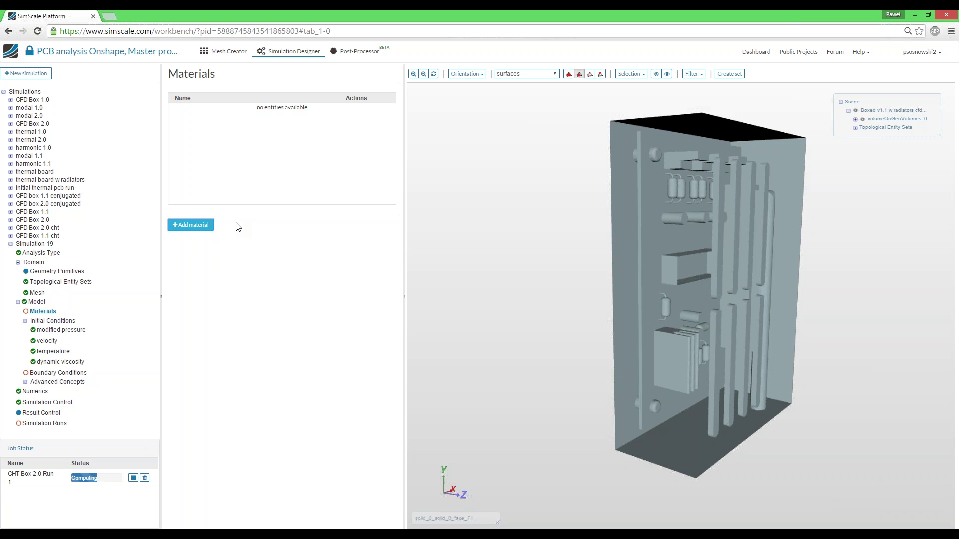
scroll(237, 442, "down", 3)
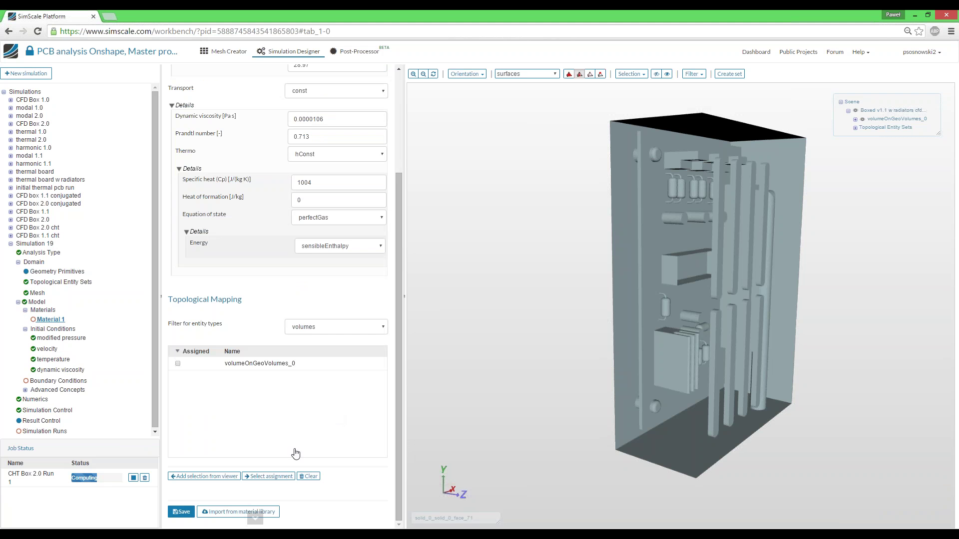
left_click(238, 513)
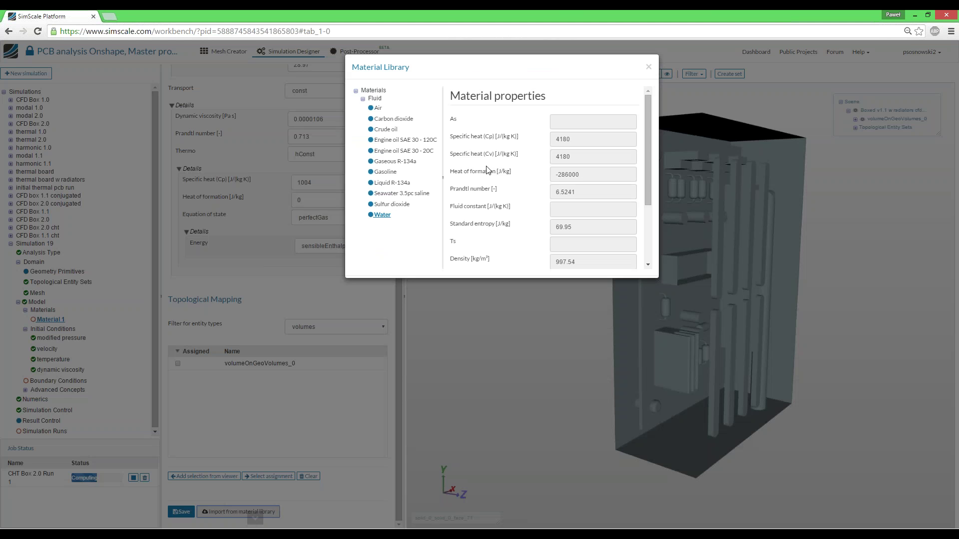
scroll(550, 200, "down", 2)
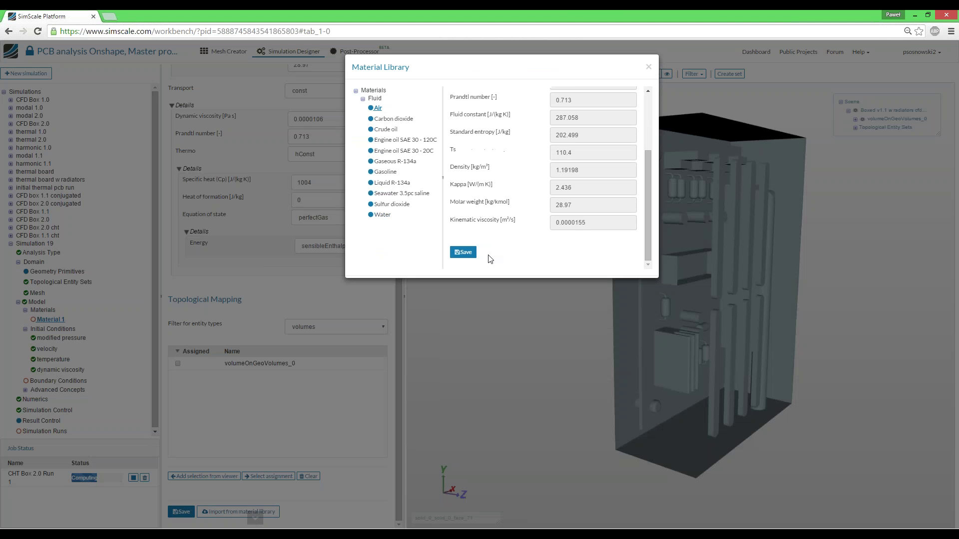
left_click(465, 253)
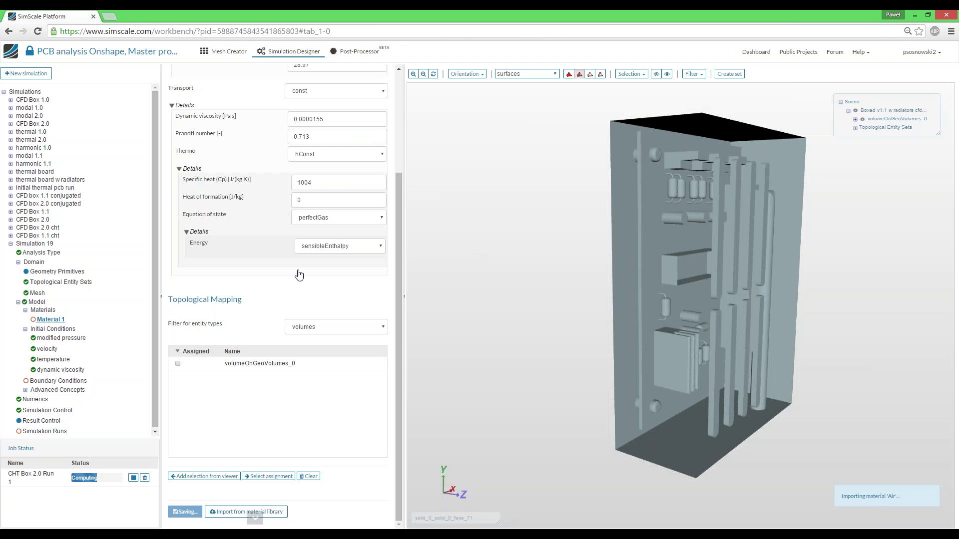
left_click(219, 363)
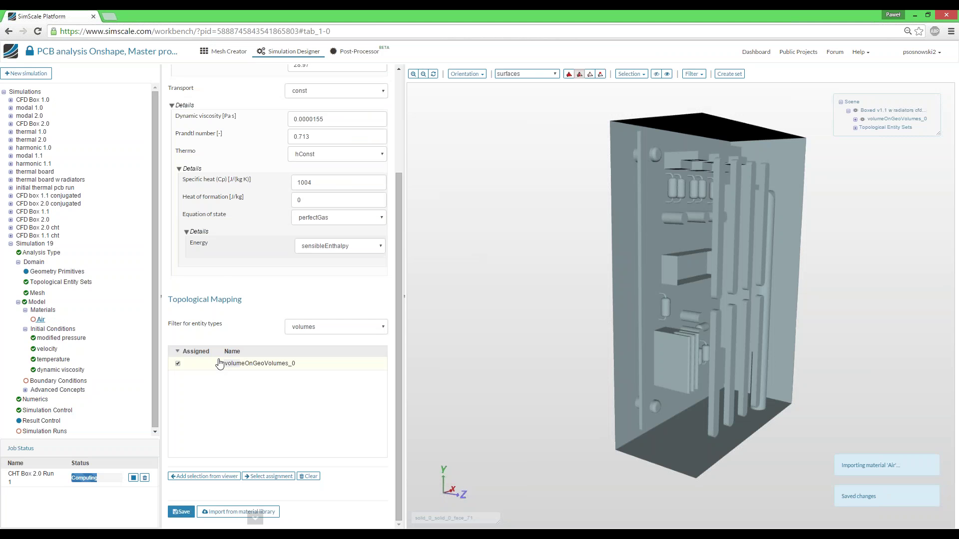
left_click(181, 512)
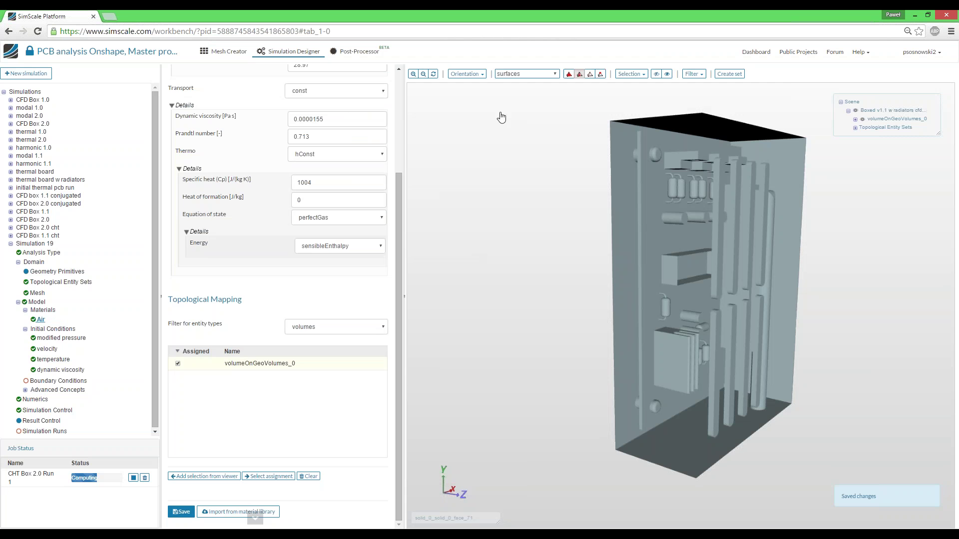
Step: Examine Air's amount of substance, molar weight and dynamic viscosity in the material properties
scroll(219, 210, "up", 3)
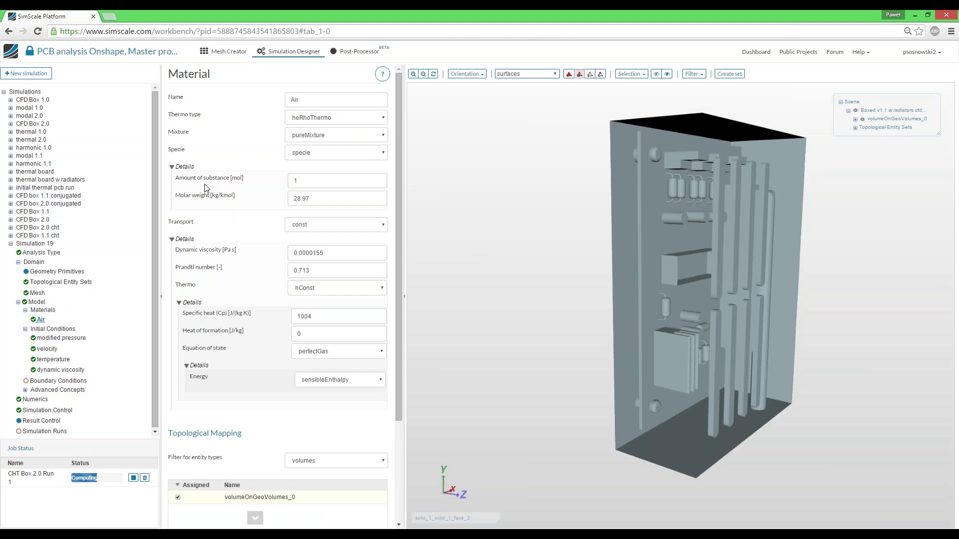
left_click(287, 184)
left_click(323, 198)
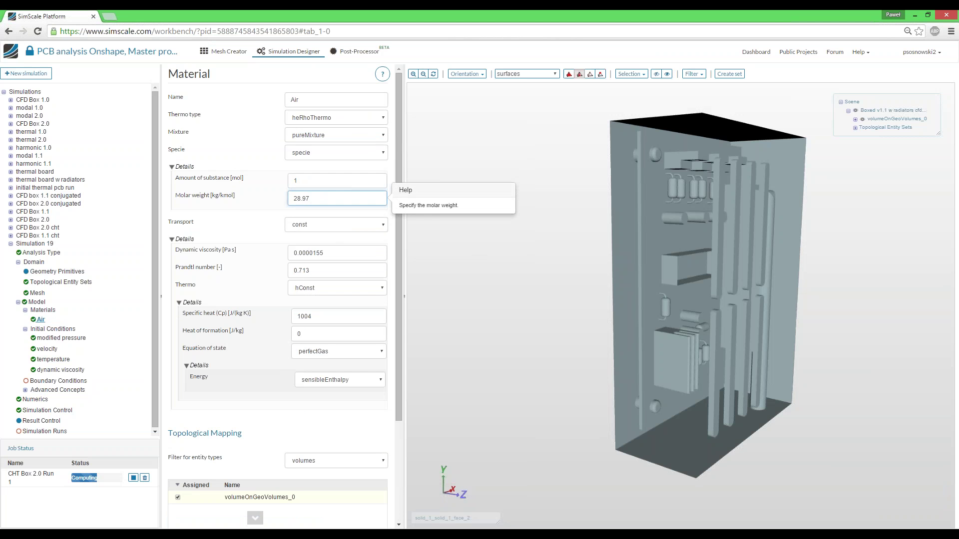
left_click(334, 252)
left_click(334, 184)
Step: Try a molar weight of 41 kg/kmol for Air and undo the change
left_click(340, 204)
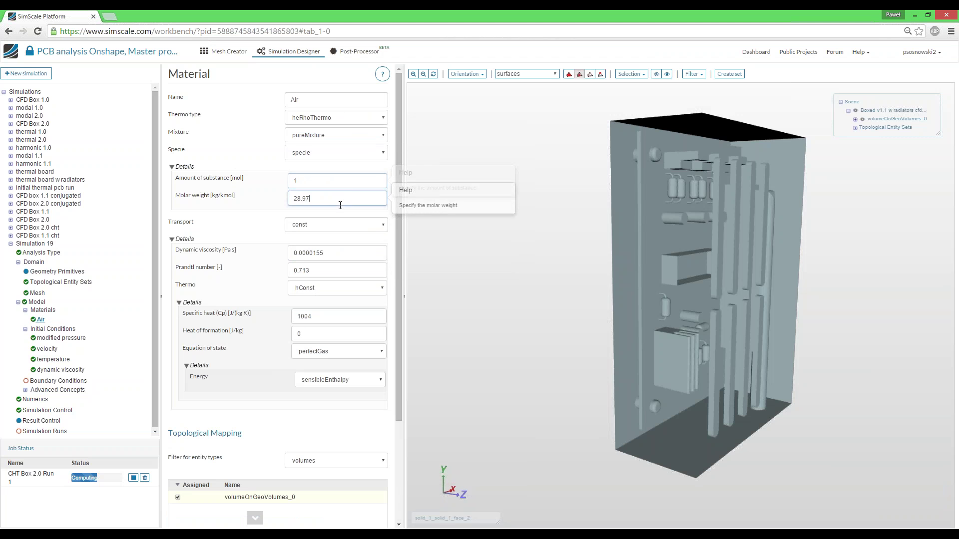
key("ctrl+a")
type("41")
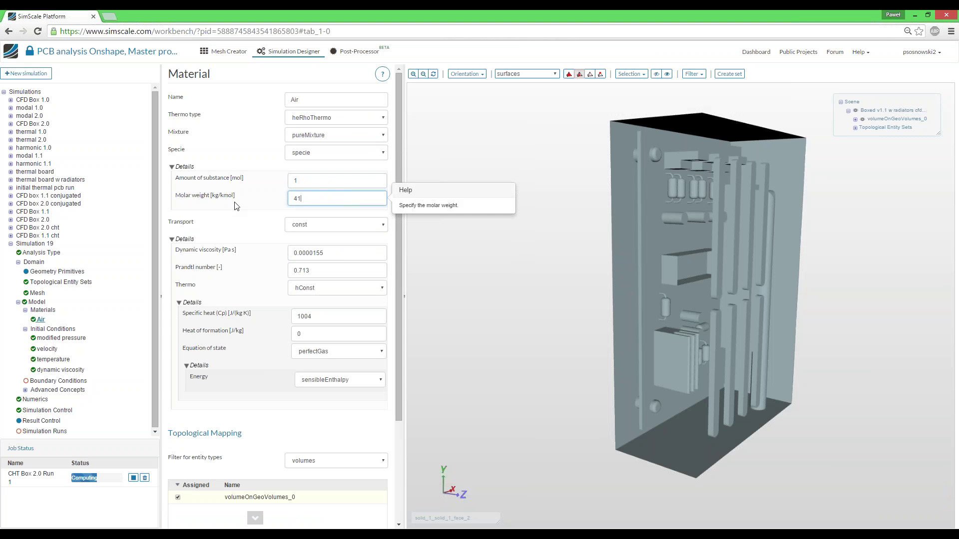
key("ctrl+a")
key("ctrl+z")
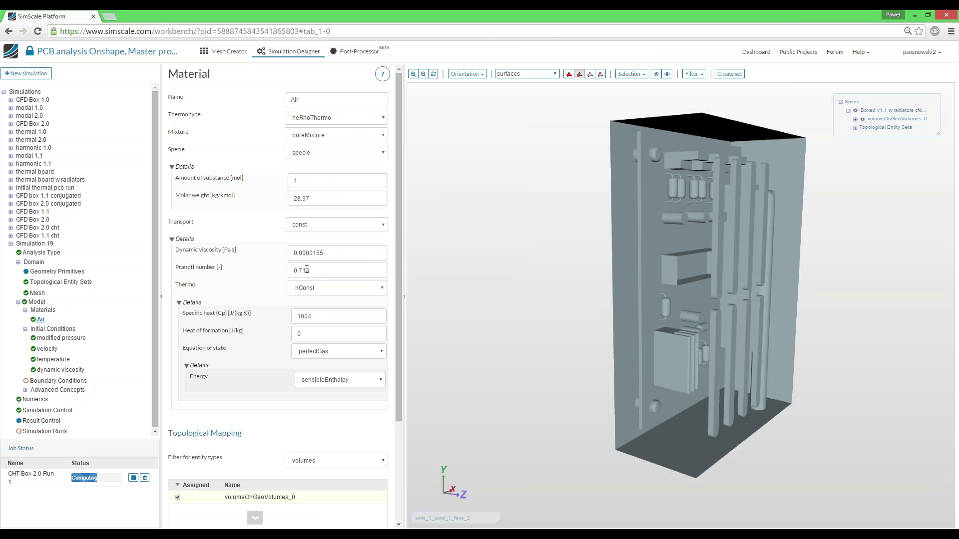
Step: Examine Air's remaining material properties and the initial conditions for modified pressure and velocity
left_click(350, 256)
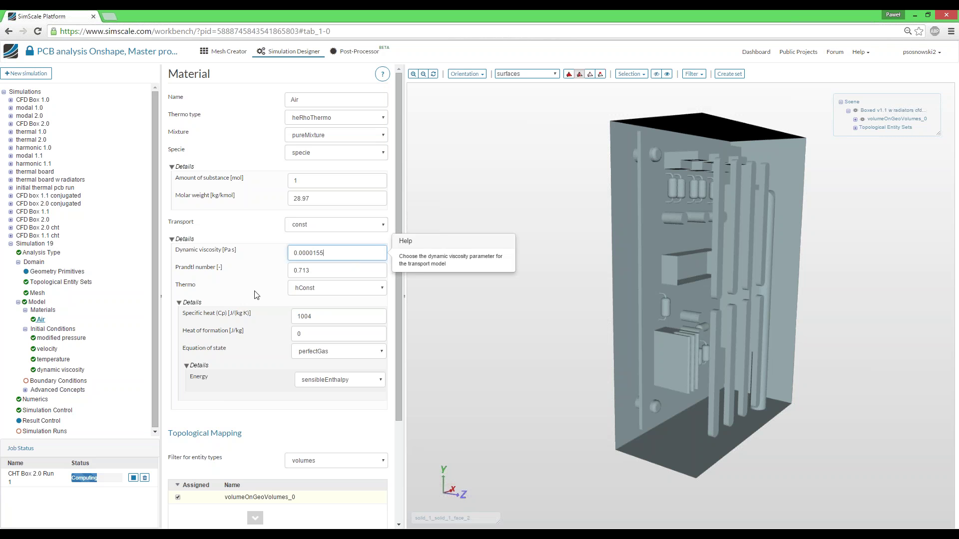
scroll(256, 297, "down", 3)
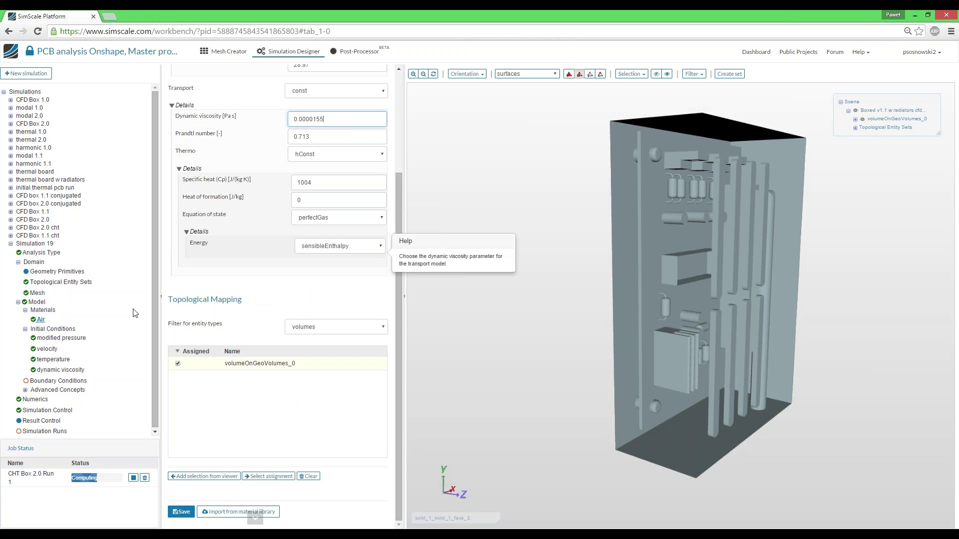
left_click(64, 331)
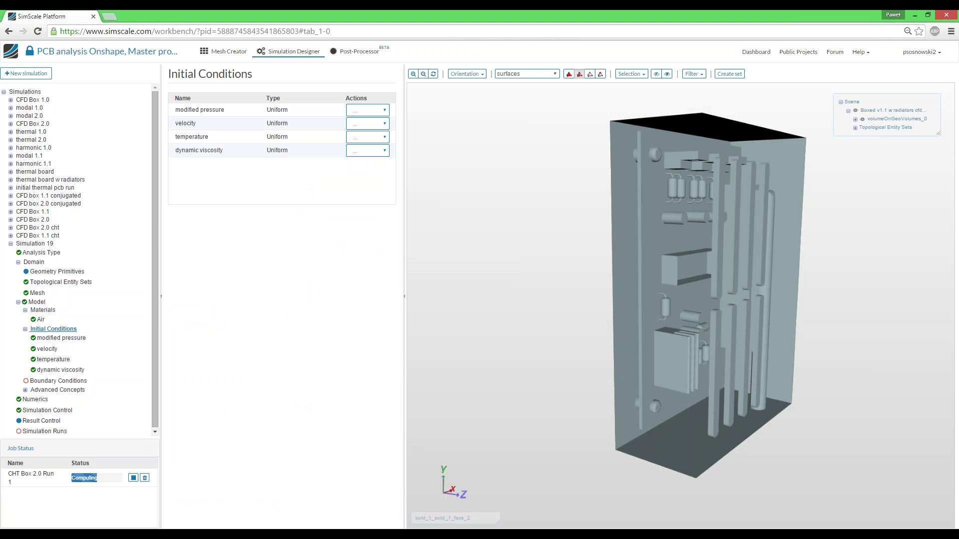
left_click(60, 338)
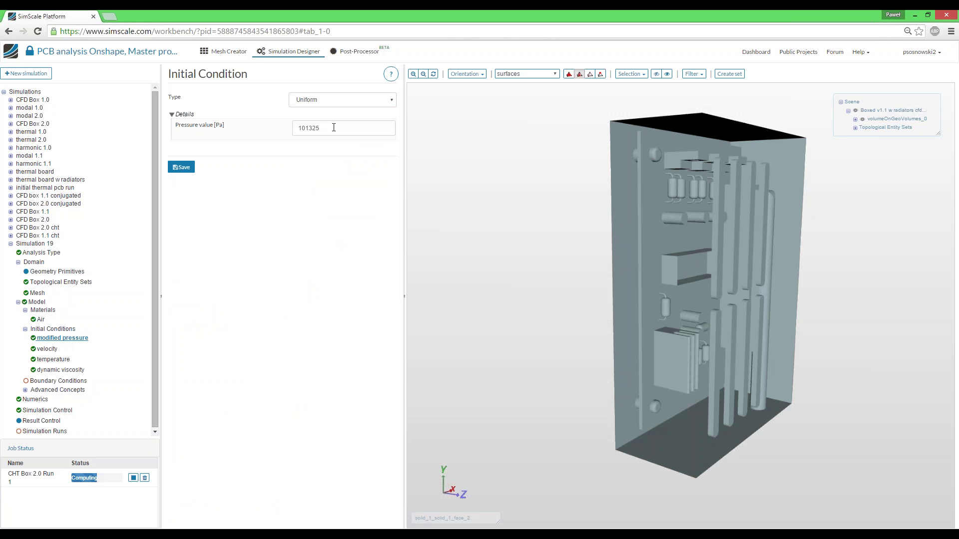
left_click(47, 349)
Step: Set the uniform initial temperature to 273 K and save it
left_click(53, 360)
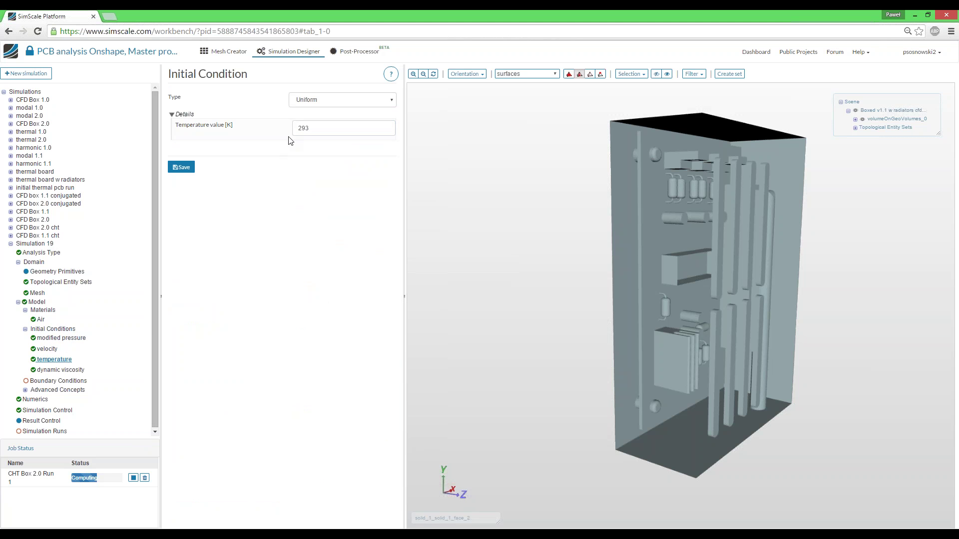
left_click(303, 128)
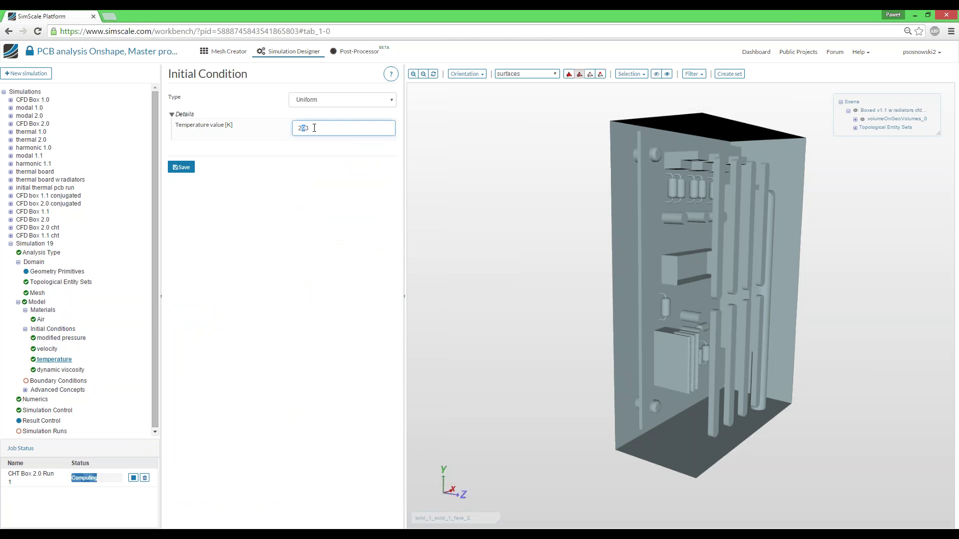
left_click_drag(302, 128, 305, 129)
left_click(185, 169)
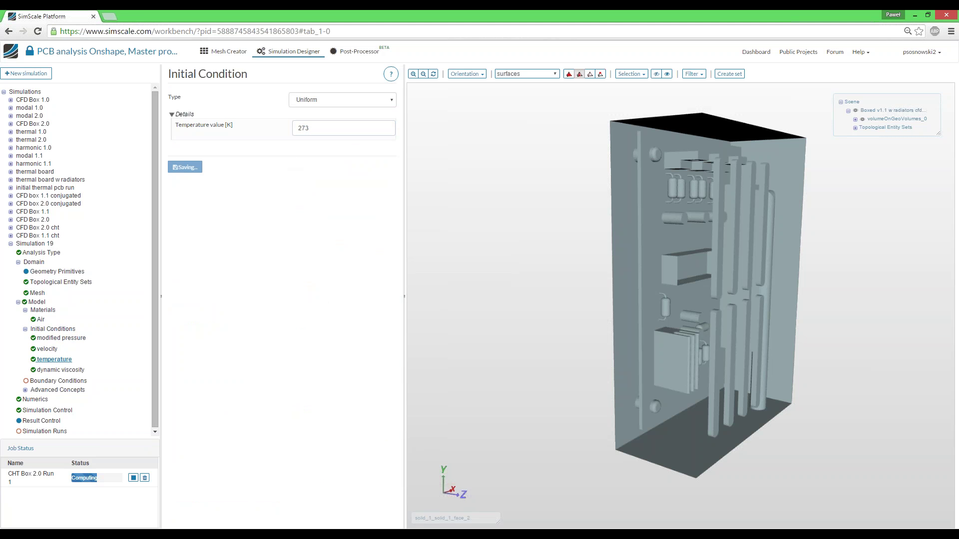
left_click(345, 130)
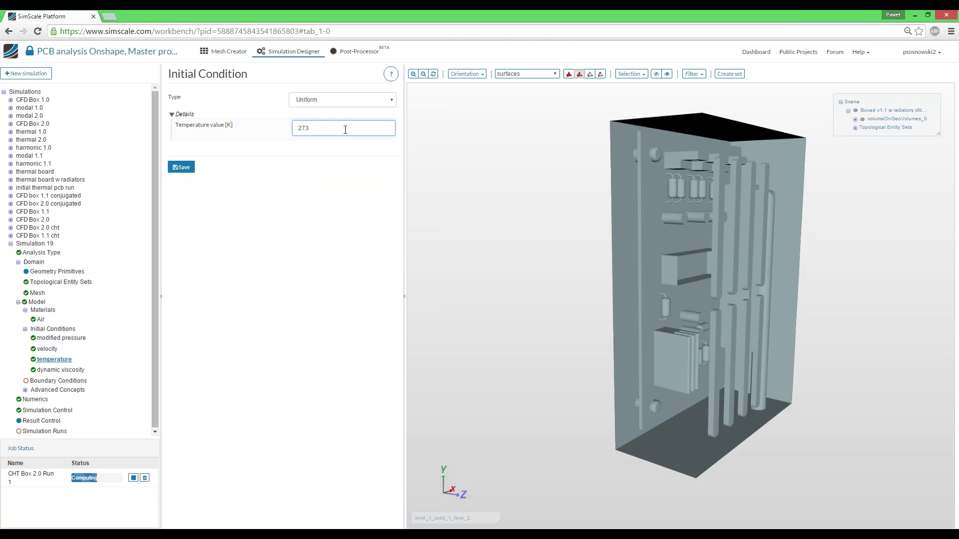
Step: Add a boundary condition named openings and set its type to Custom
left_click(70, 381)
left_click(213, 181)
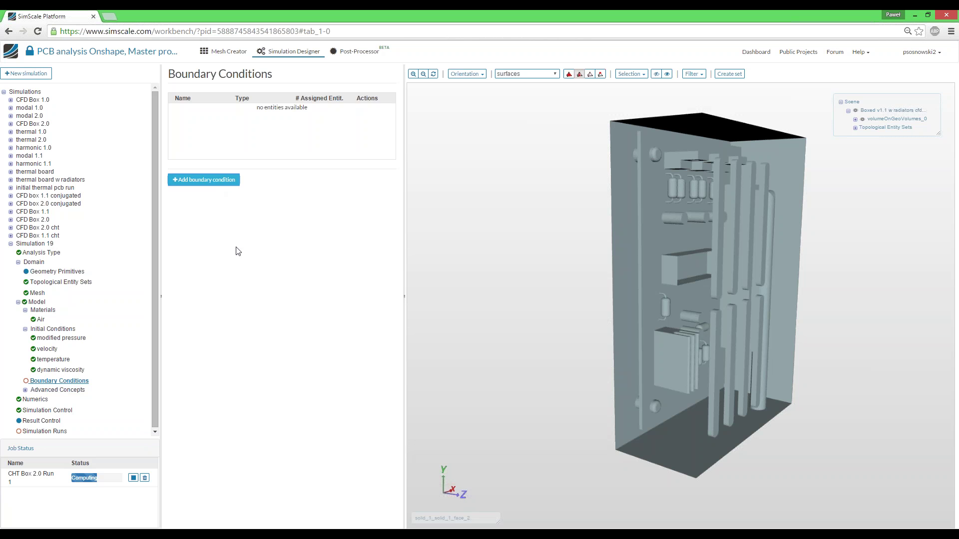
left_click(215, 181)
left_click(345, 100)
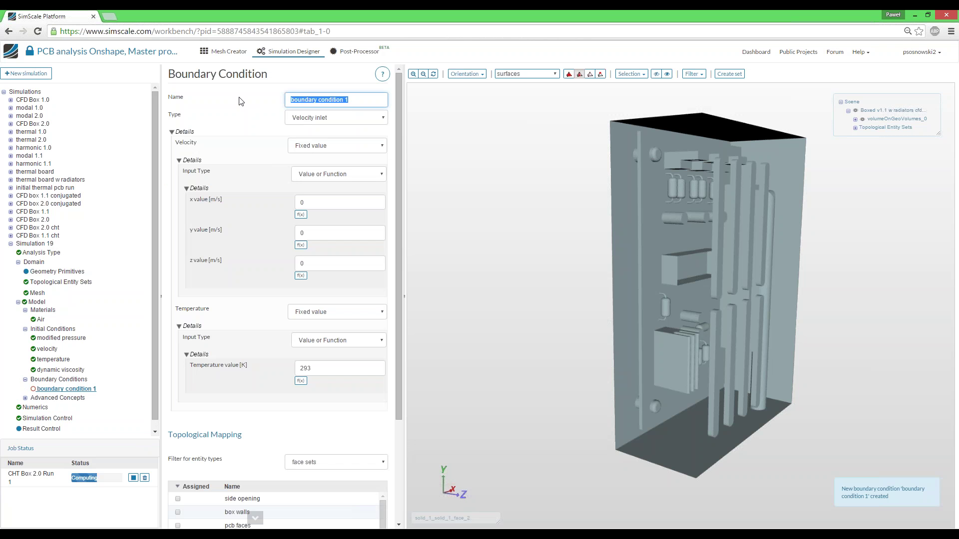
type("inlet")
key("BackSpace")
key("BackSpace")
key("BackSpace")
key("BackSpace")
key("BackSpace")
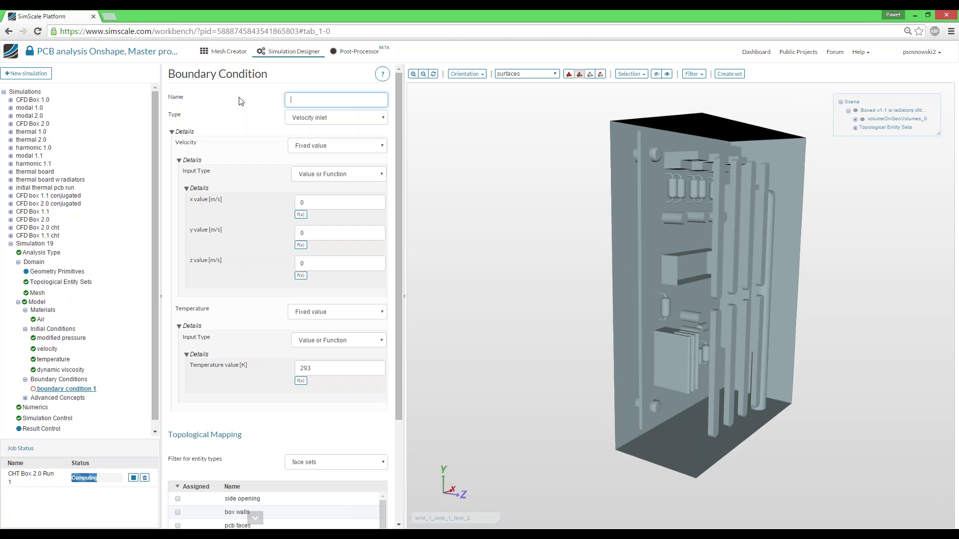
type("openings")
left_click(326, 120)
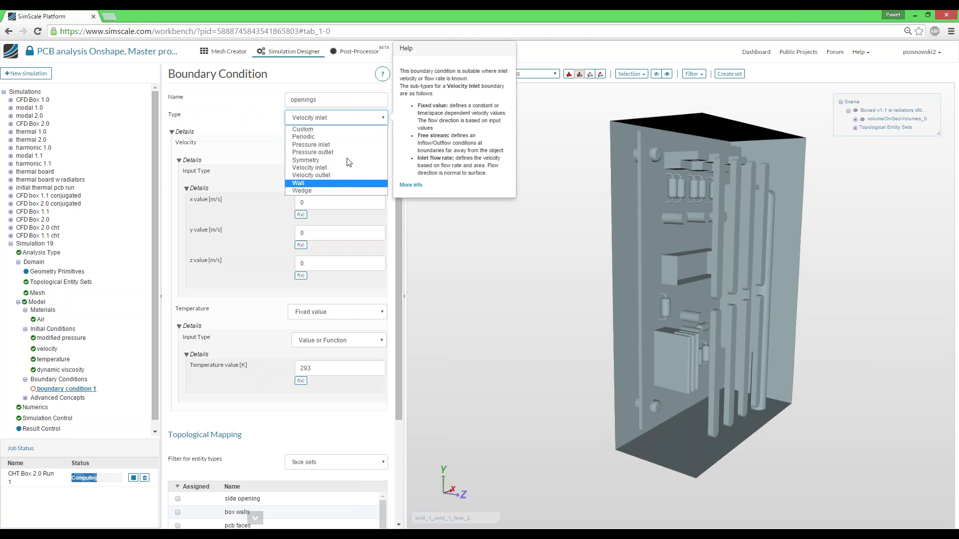
left_click(355, 131)
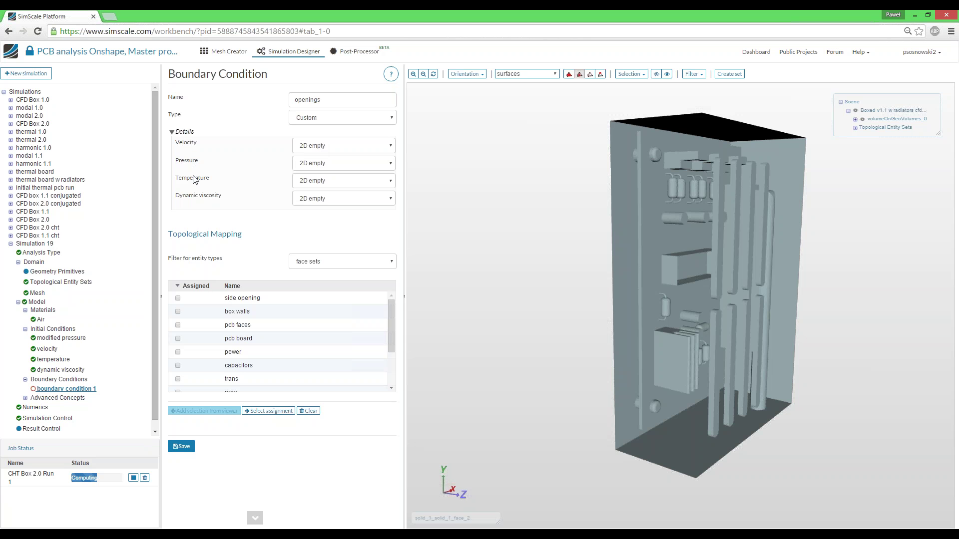
Step: Set the openings' velocity condition to Pressure-inlet-outlet velocity and the pressure condition to Total pressure
left_click(317, 145)
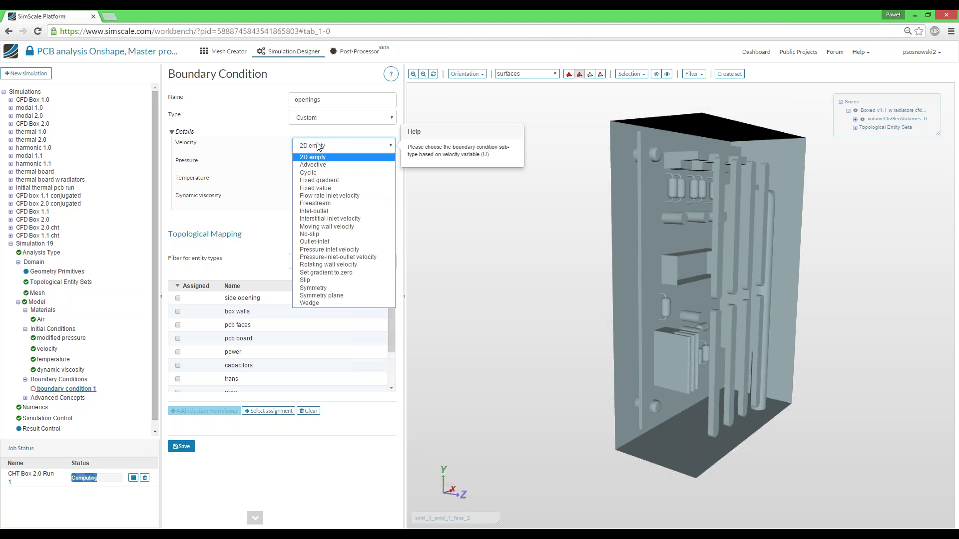
left_click(370, 258)
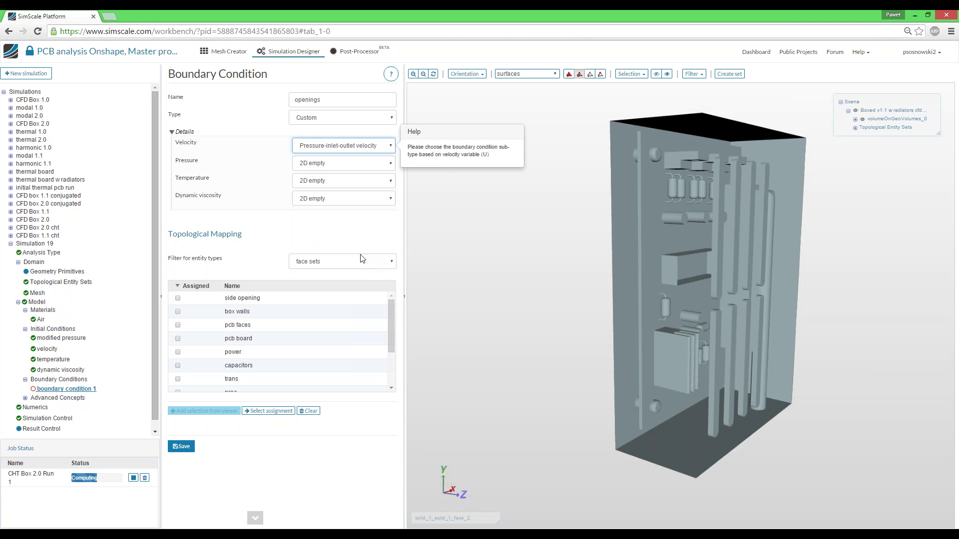
left_click(316, 163)
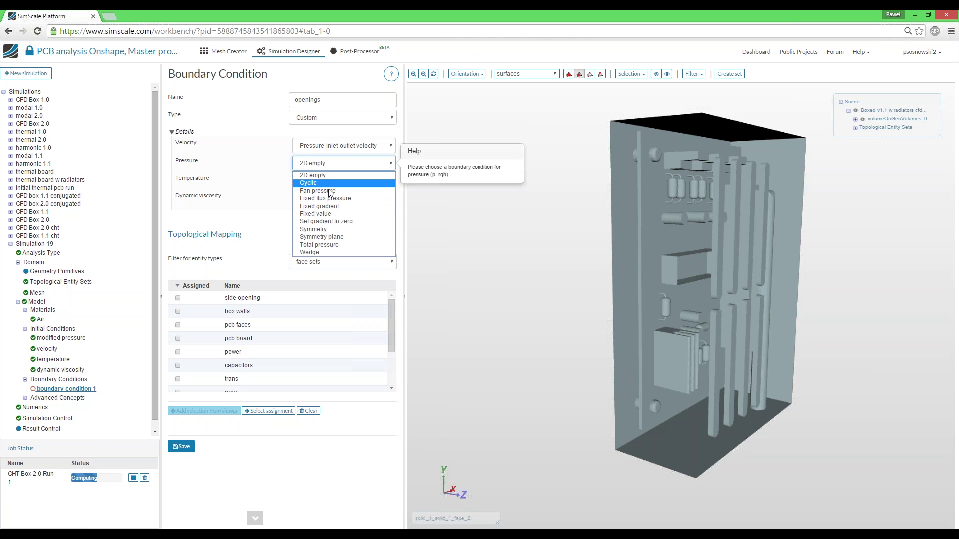
left_click(319, 245)
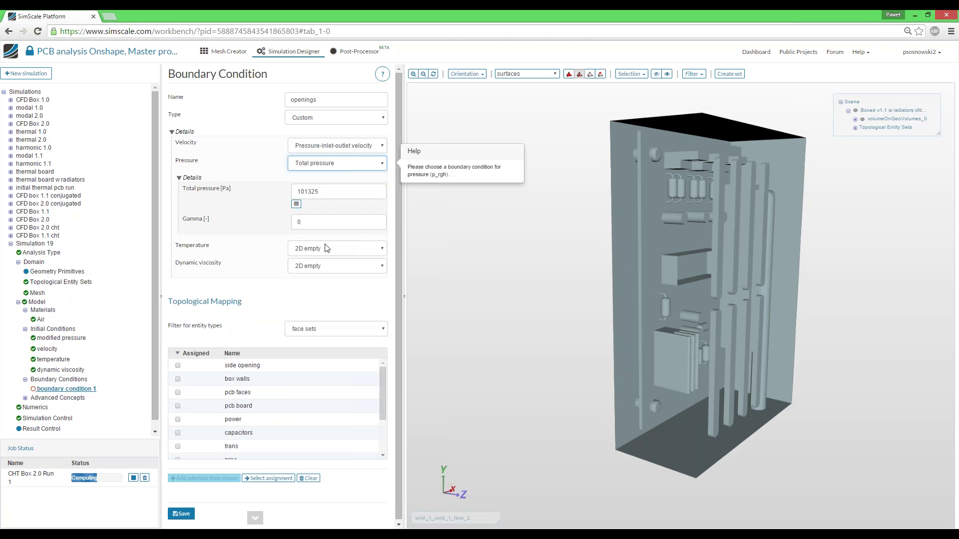
left_click(322, 192)
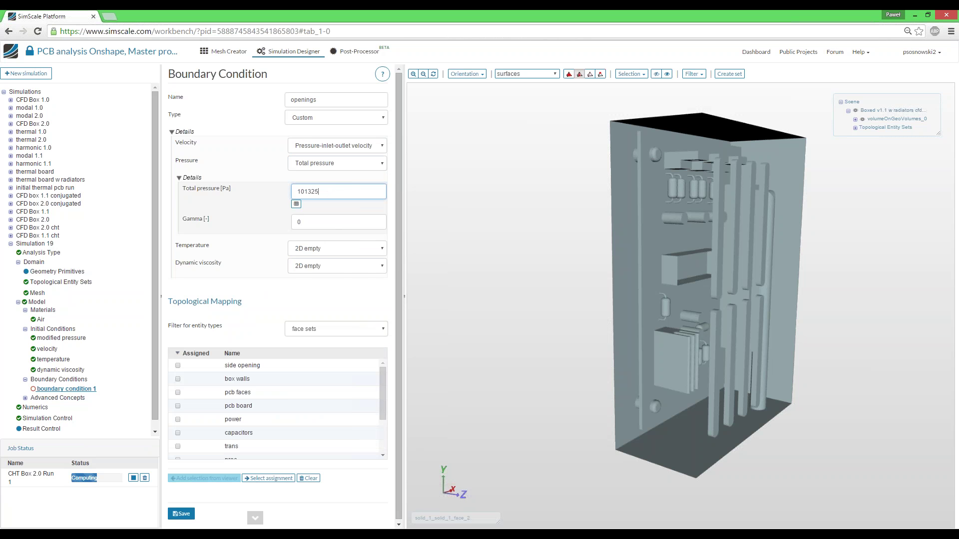
Step: Set the openings' temperature to Inlet-outlet with an inlet value of 273 K, and the dynamic viscosity to Set gradient to zero
left_click(312, 248)
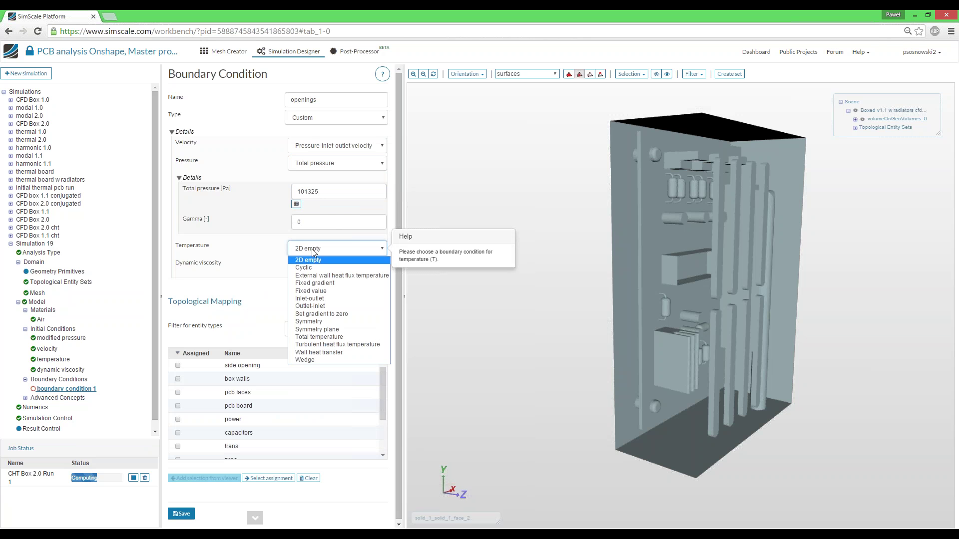
left_click(338, 300)
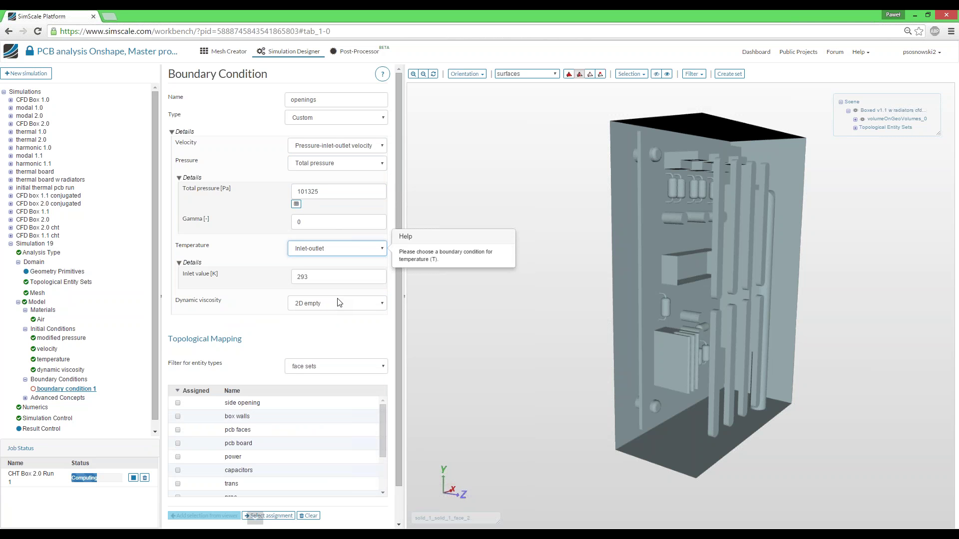
left_click(339, 279)
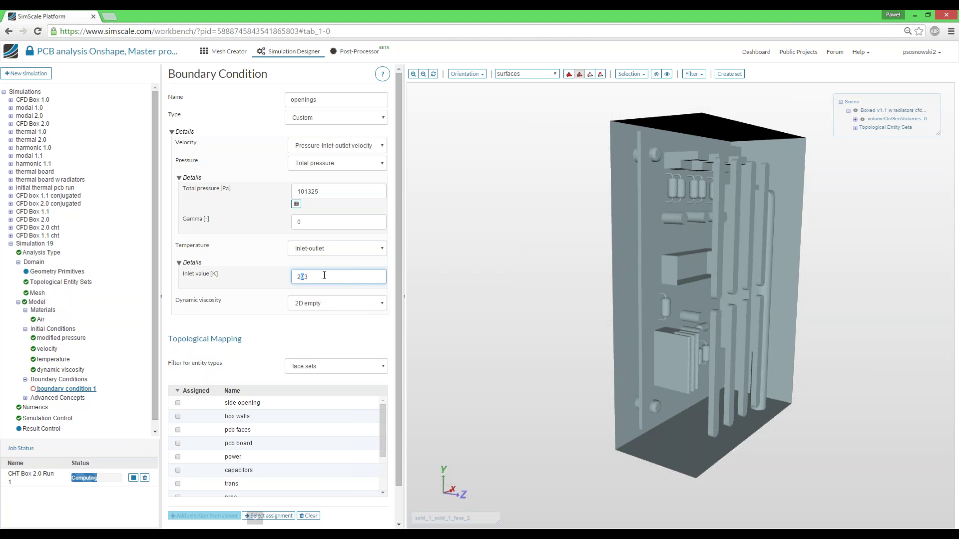
type("7")
left_click(326, 304)
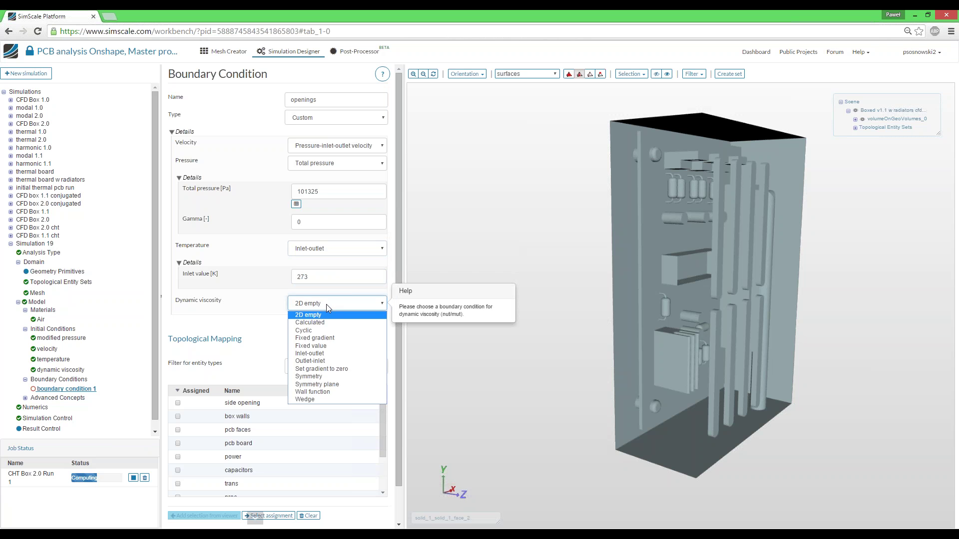
left_click(350, 370)
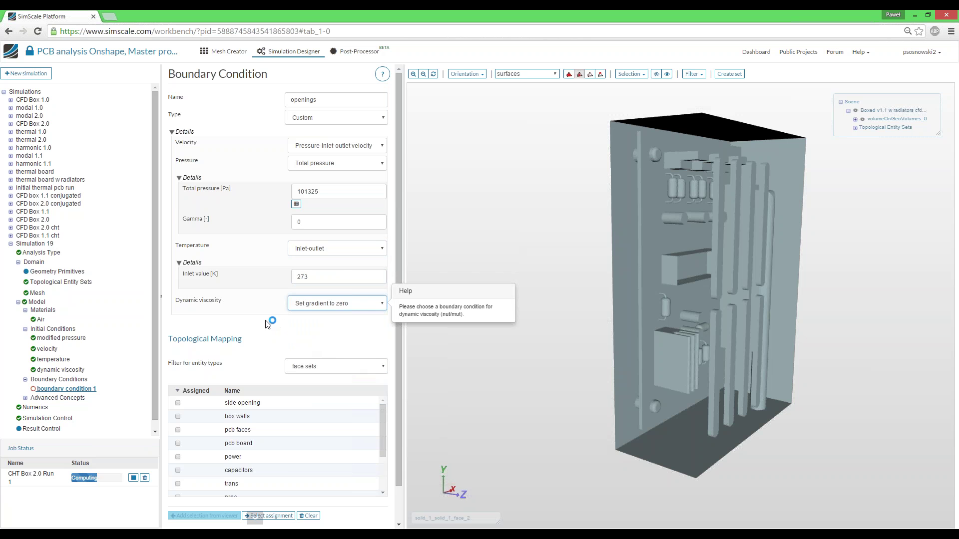
Step: Assign the side opening face set to the openings boundary condition and save it
scroll(257, 318, "down", 1)
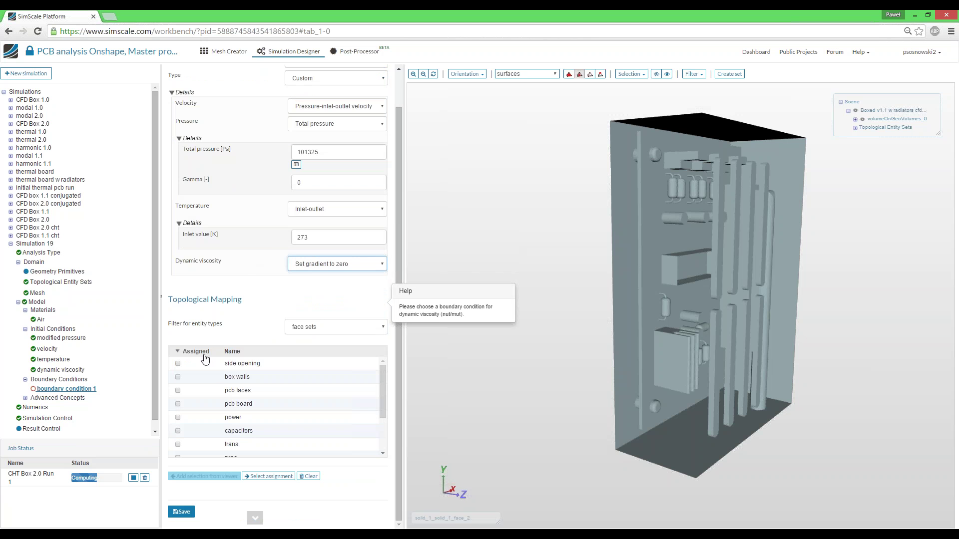
left_click(223, 368)
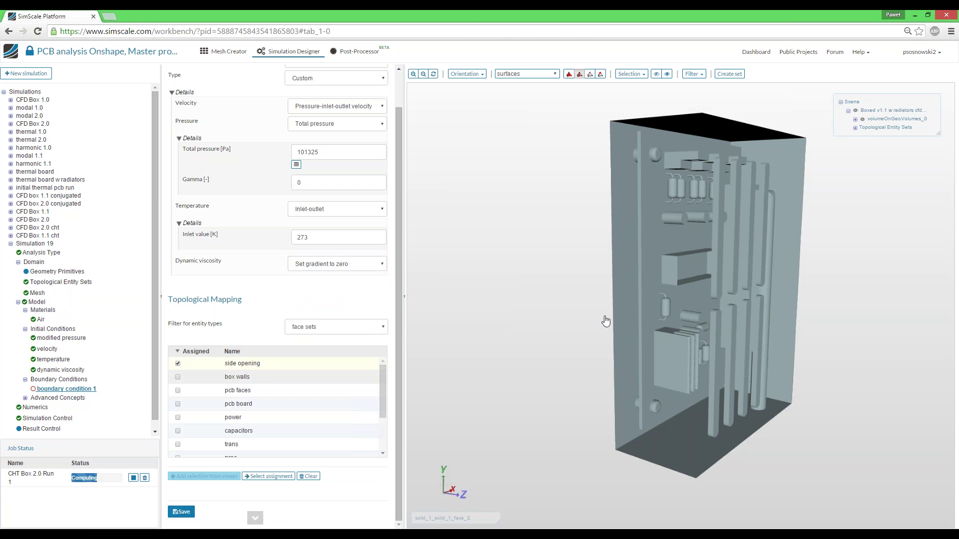
left_click_drag(630, 368, 568, 362)
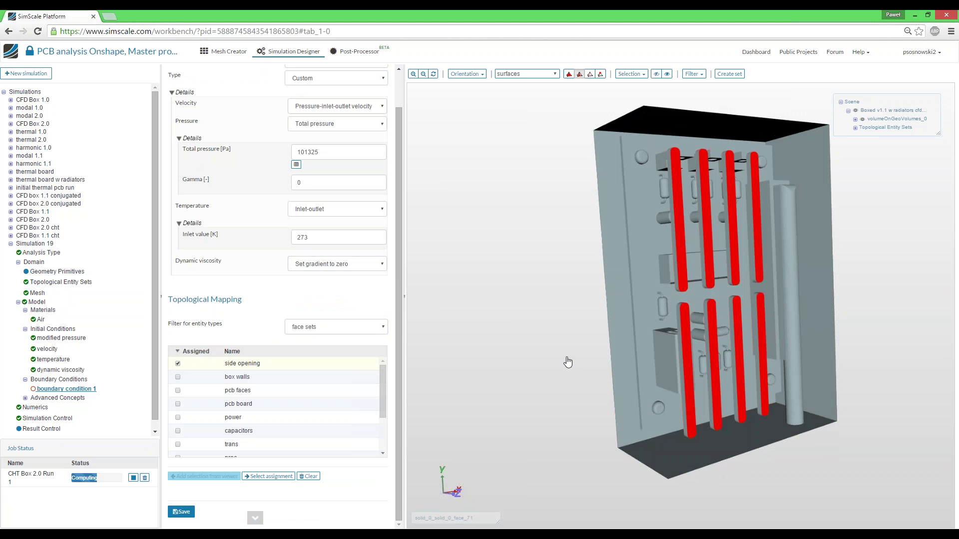
scroll(236, 385, "down", 3)
left_click(181, 512)
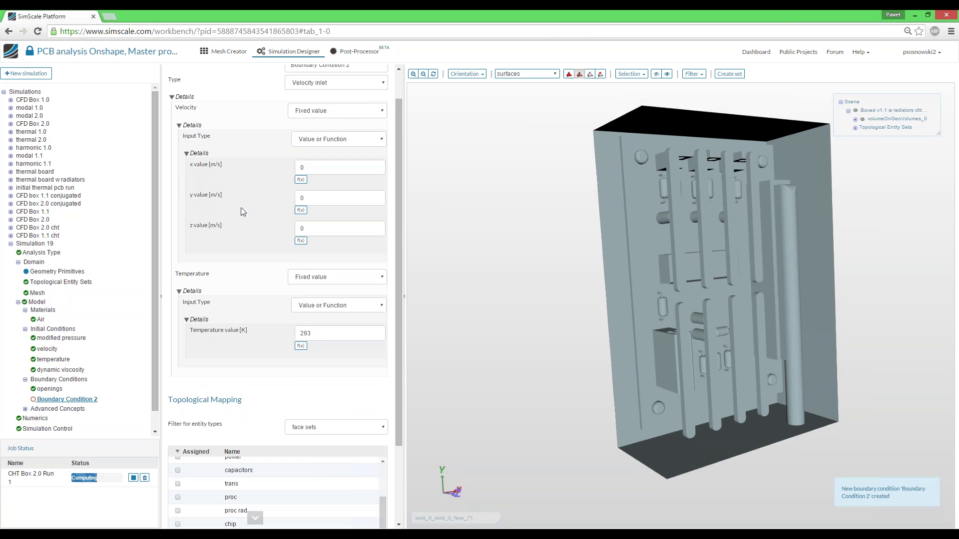
Step: Name the second boundary condition adiabatic walls and set its type to Wall
scroll(209, 134, "up", 1)
triple_click(320, 99)
type("a")
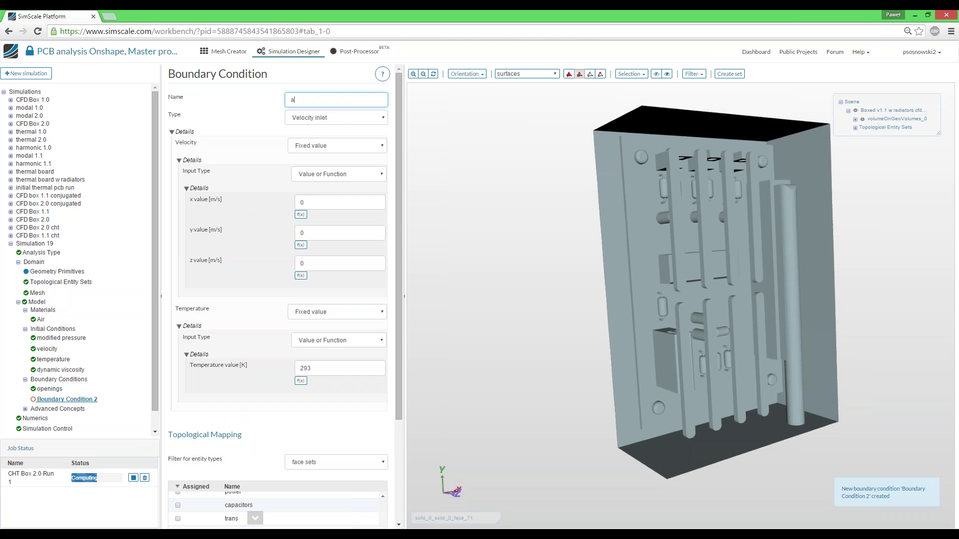
type("diabati walls")
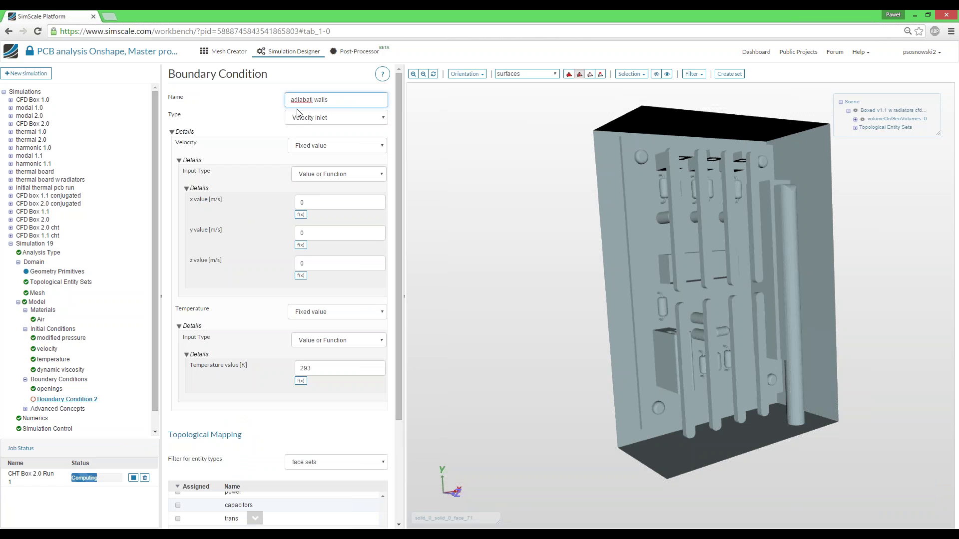
type("c")
left_click(330, 118)
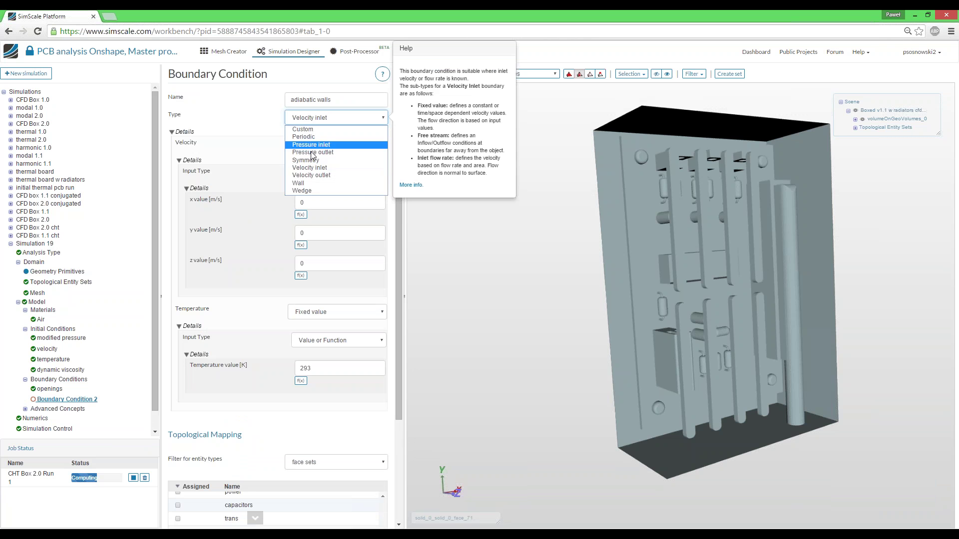
left_click(333, 183)
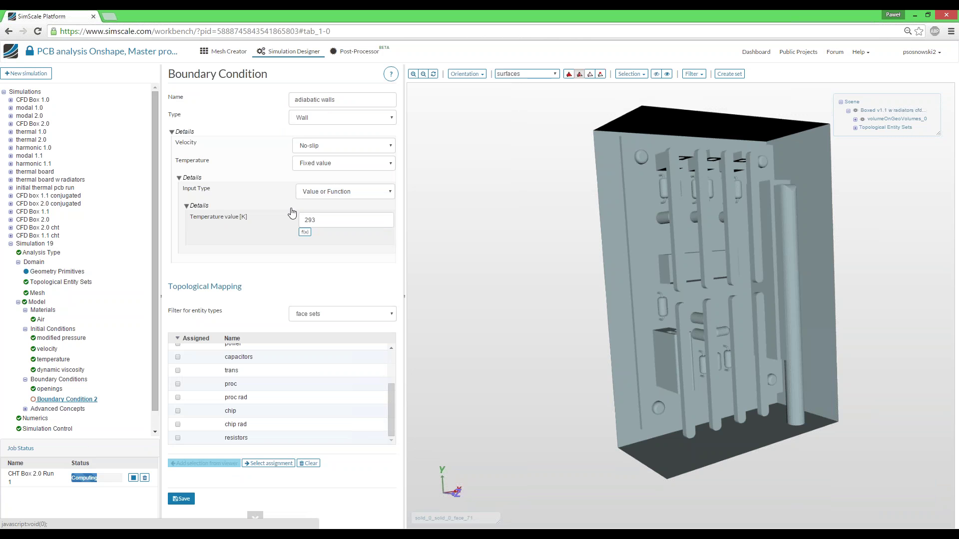
Step: Set the temperature condition of the adiabatic walls to Set gradient to zero
left_click_drag(524, 208, 531, 209)
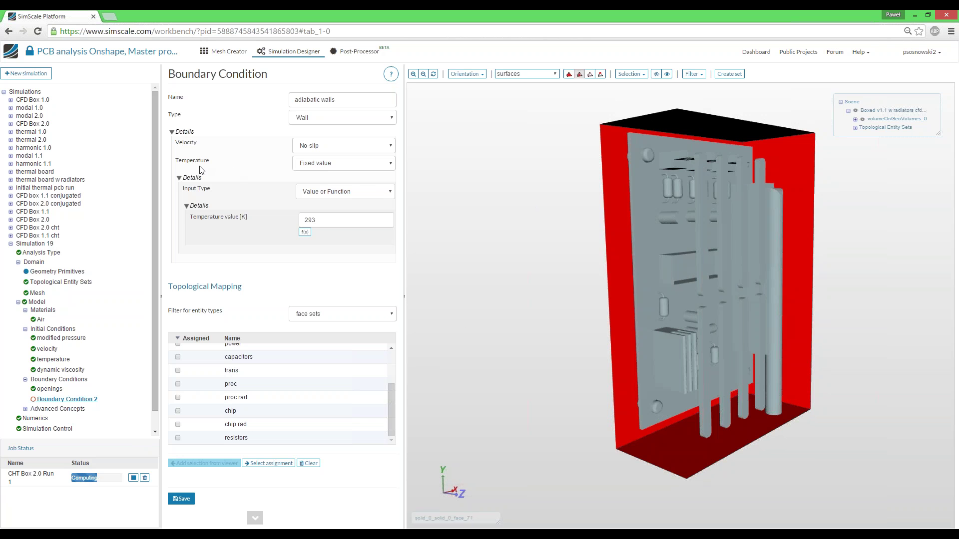
left_click(357, 169)
left_click(358, 169)
left_click(358, 169)
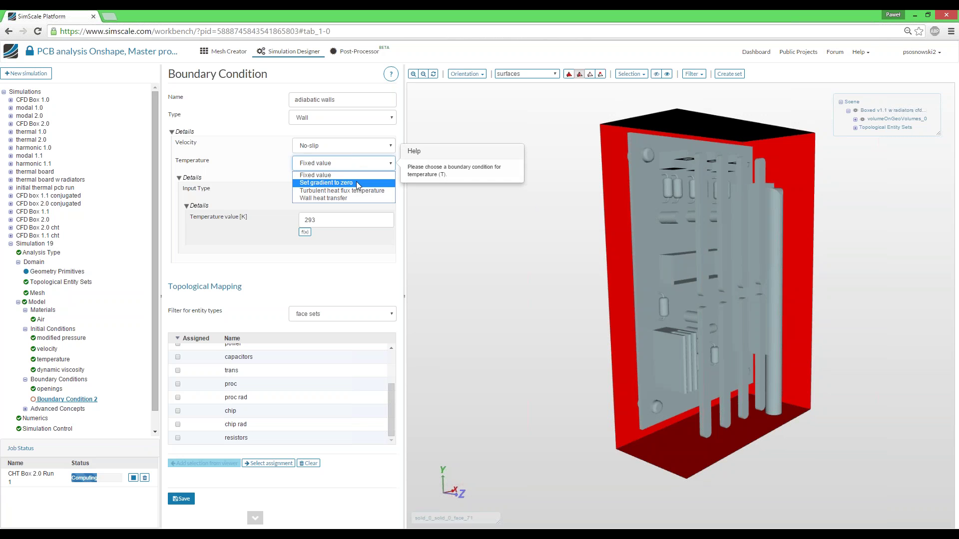
left_click(357, 184)
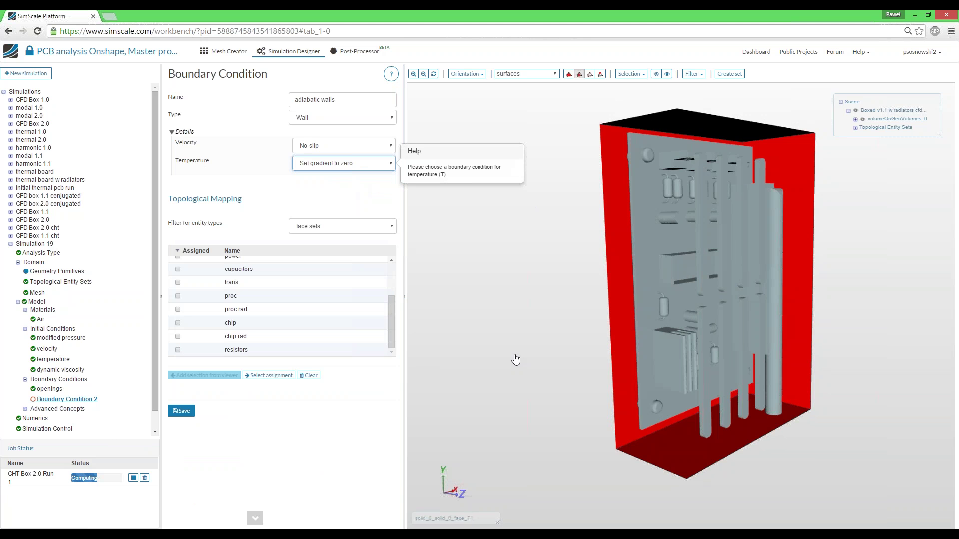
scroll(278, 313, "up", 3)
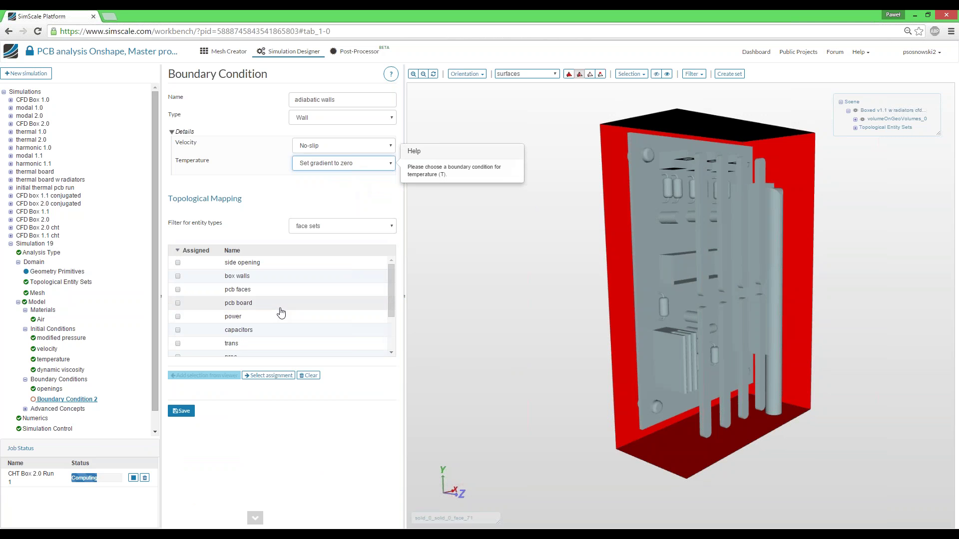
Step: Assign the box walls, pcb board and power face sets to the adiabatic walls, highlight the assignment in the viewer and save the condition
left_click(291, 279)
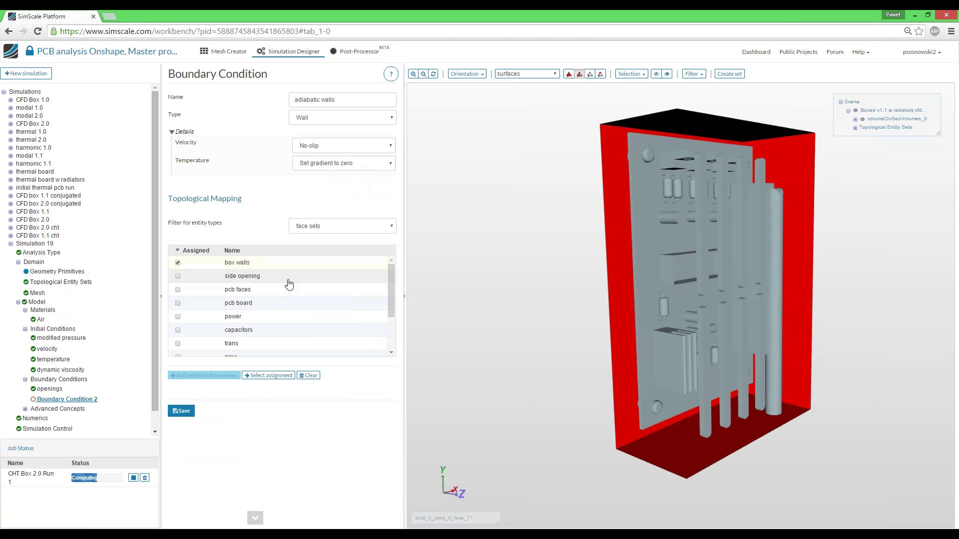
left_click(292, 310)
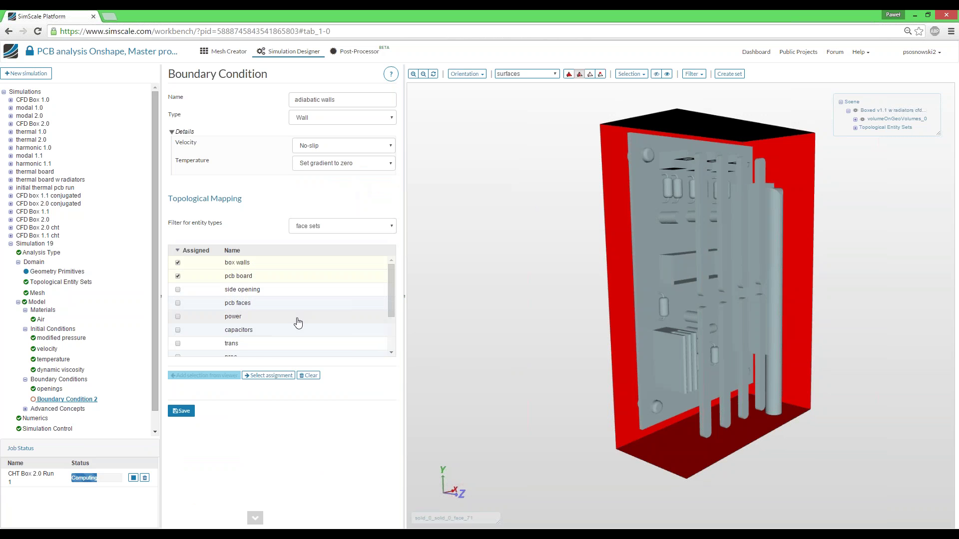
left_click(298, 317)
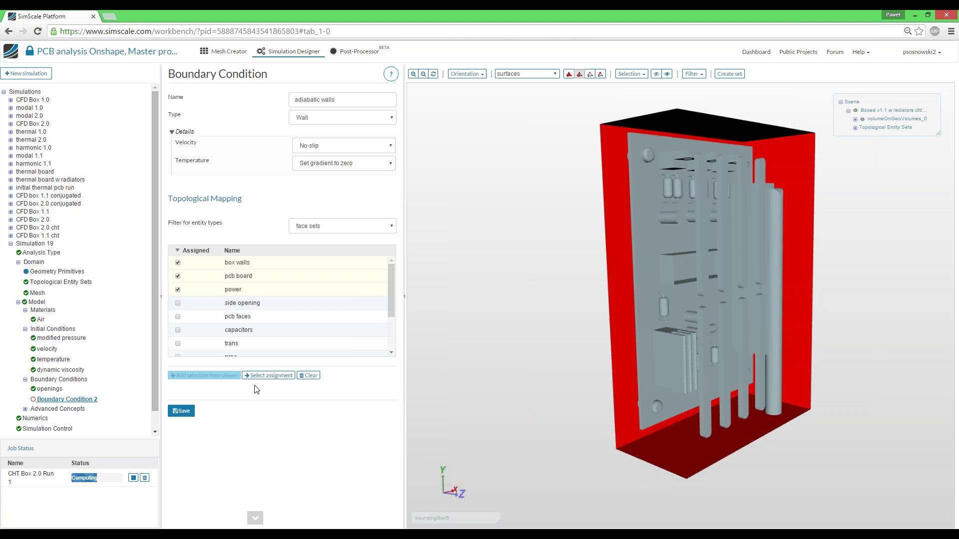
left_click(269, 376)
left_click_drag(496, 388, 468, 366)
left_click(185, 410)
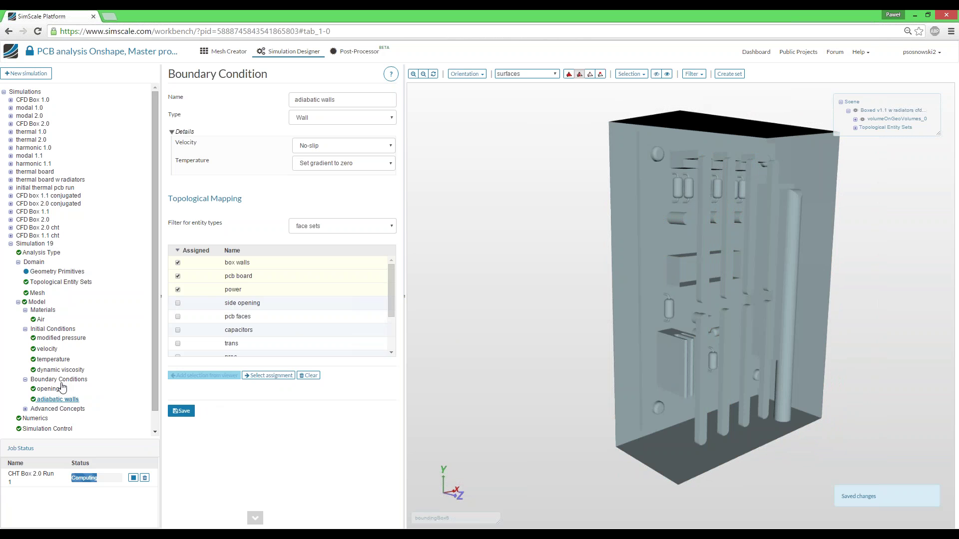
Step: Add a third boundary condition, enter processor as its name and set its type to Wall
left_click(60, 381)
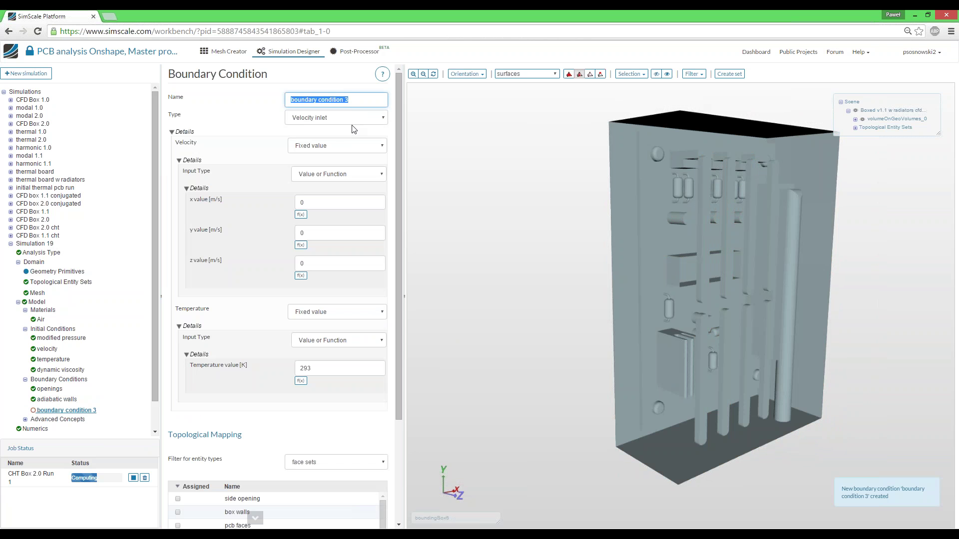
type("processor")
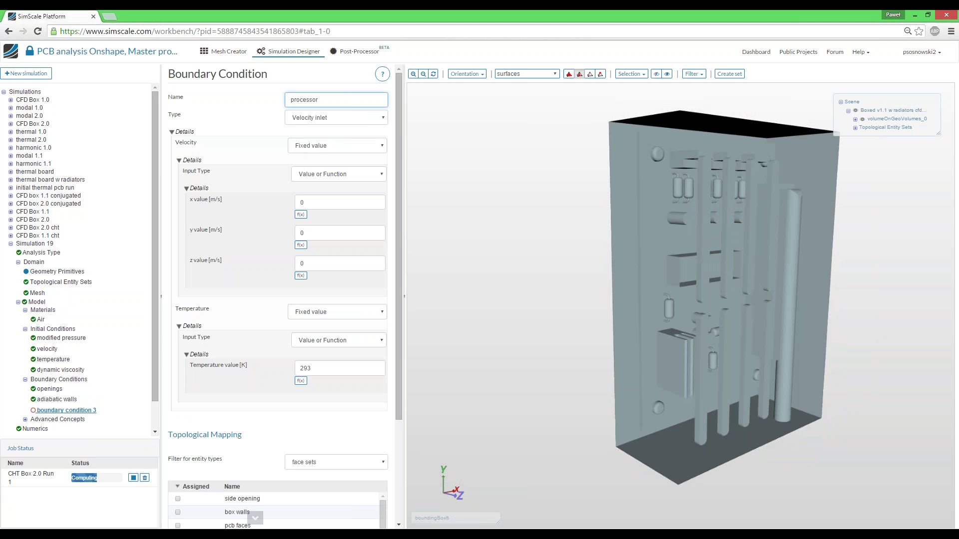
left_click(325, 117)
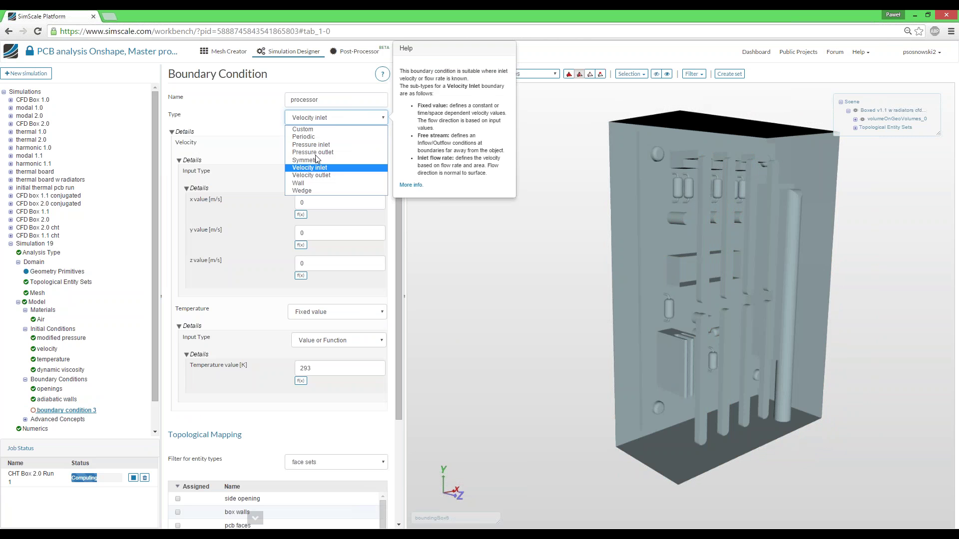
left_click(313, 183)
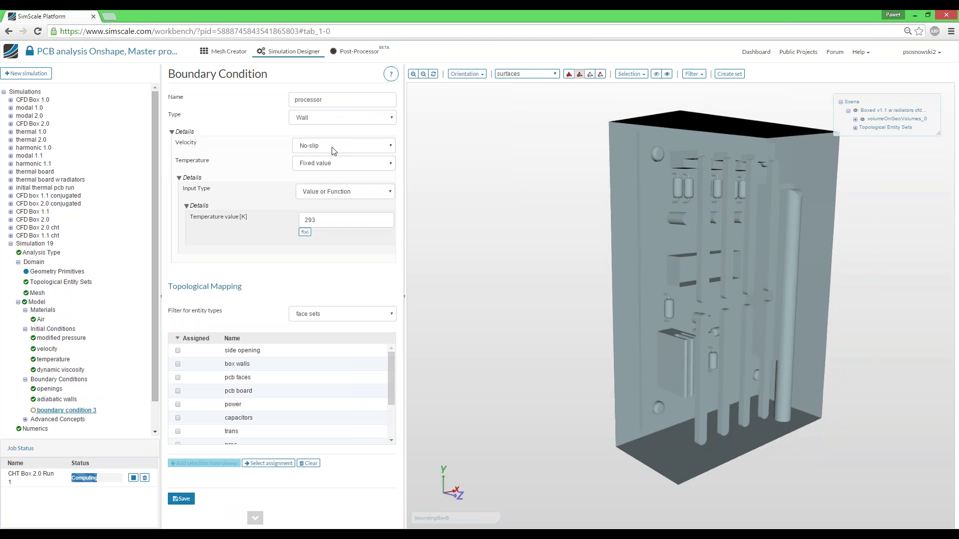
double_click(307, 220)
left_click(320, 219)
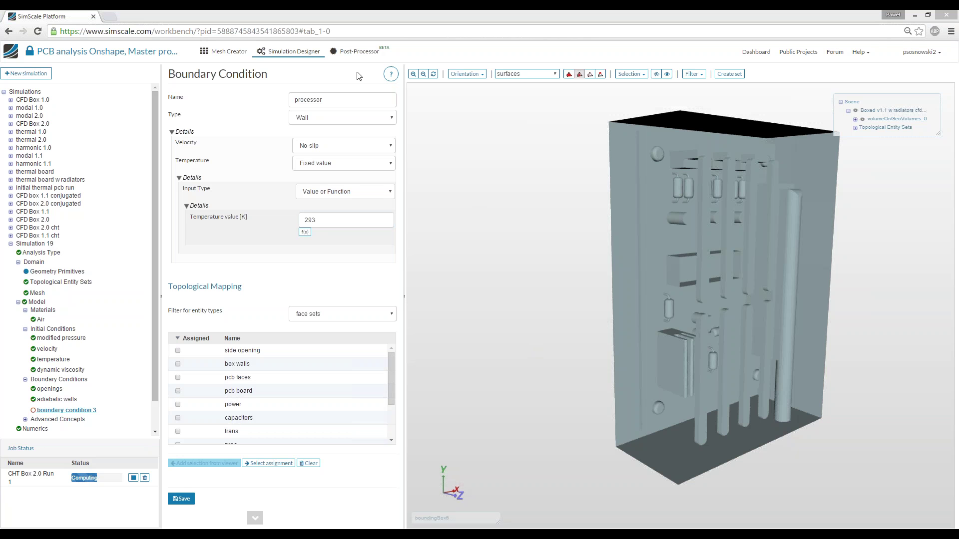
Step: Load the solution fields of thermal board w radiators Run 1 in the post-processor and view the board at an angle
left_click(360, 54)
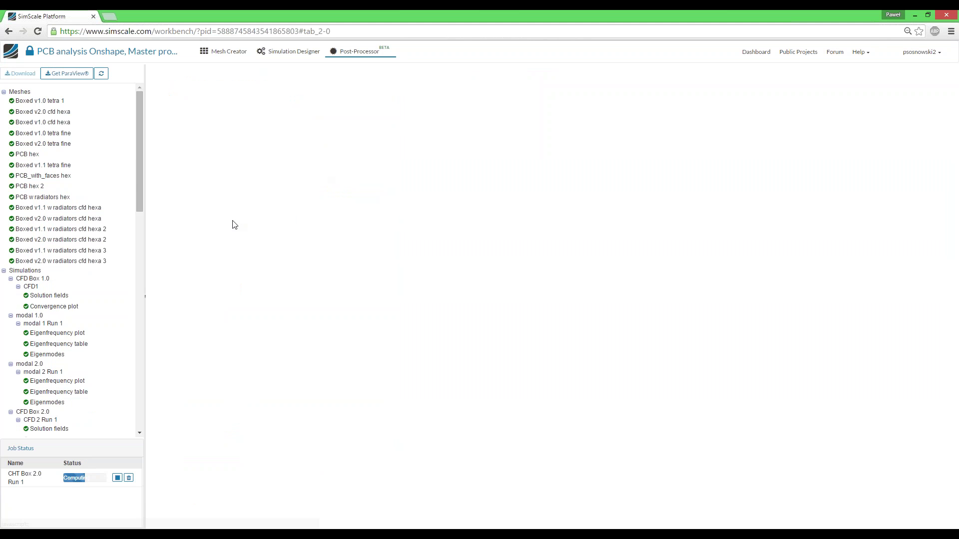
scroll(59, 256, "down", 10)
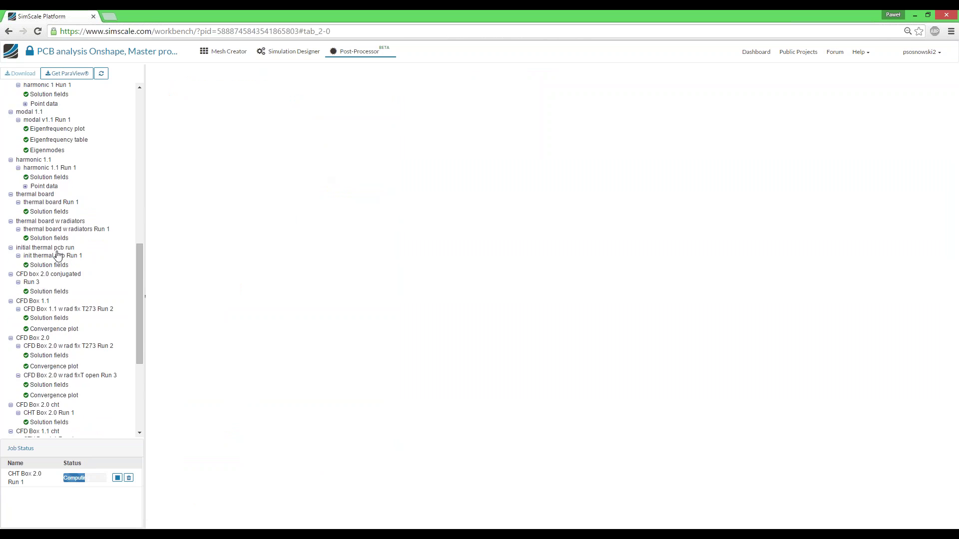
scroll(60, 252, "up", 2)
scroll(60, 253, "up", 2)
left_click(55, 239)
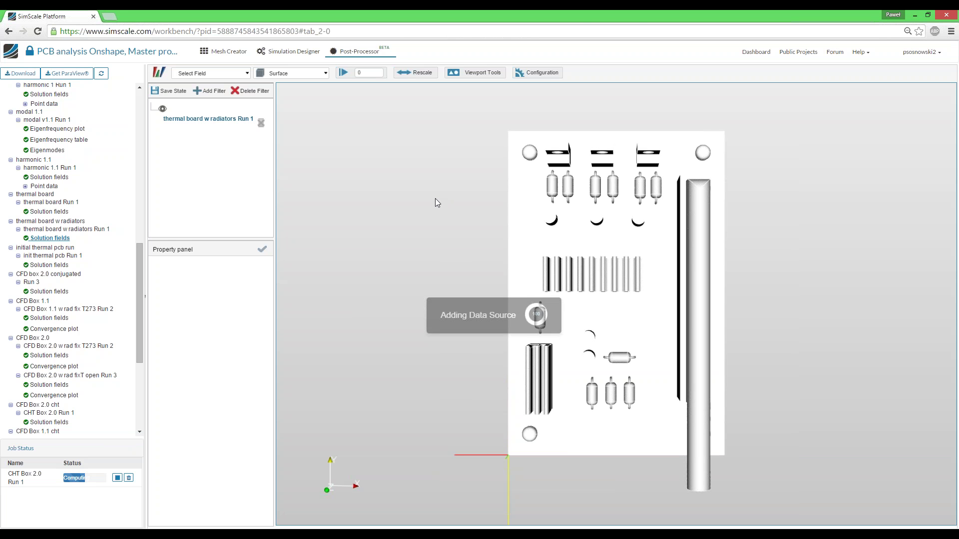
left_click_drag(435, 199, 461, 223)
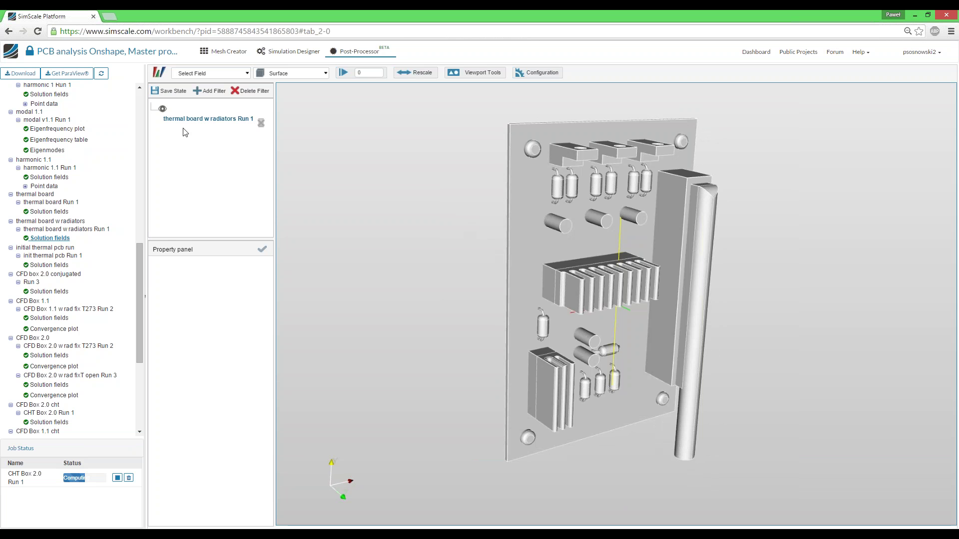
Step: Colour the board model by the temperature field and show its colour legend
left_click(218, 75)
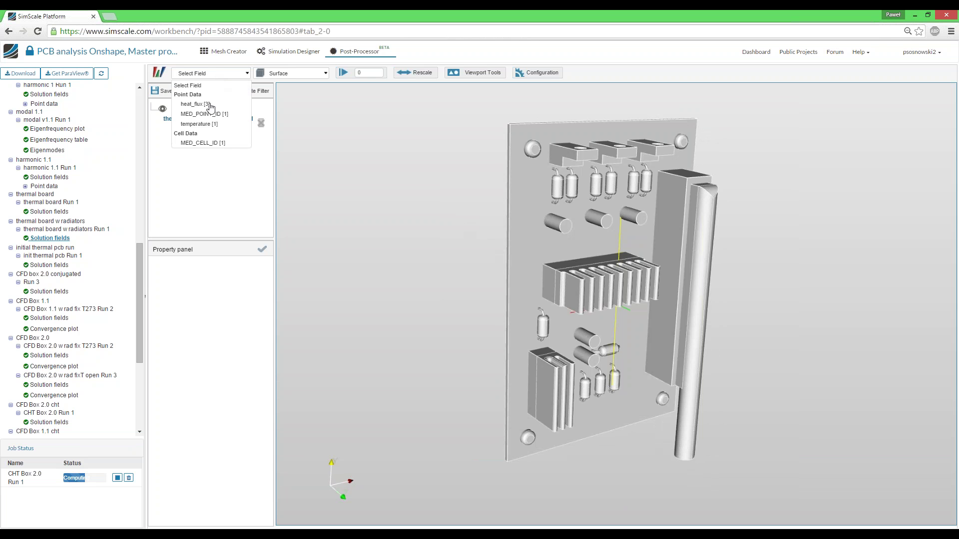
left_click(199, 124)
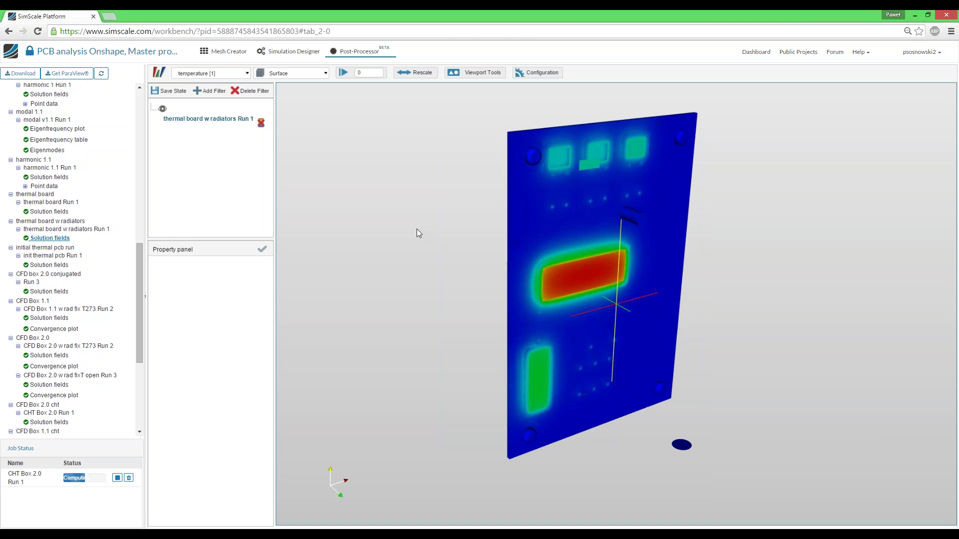
left_click_drag(275, 209, 285, 208)
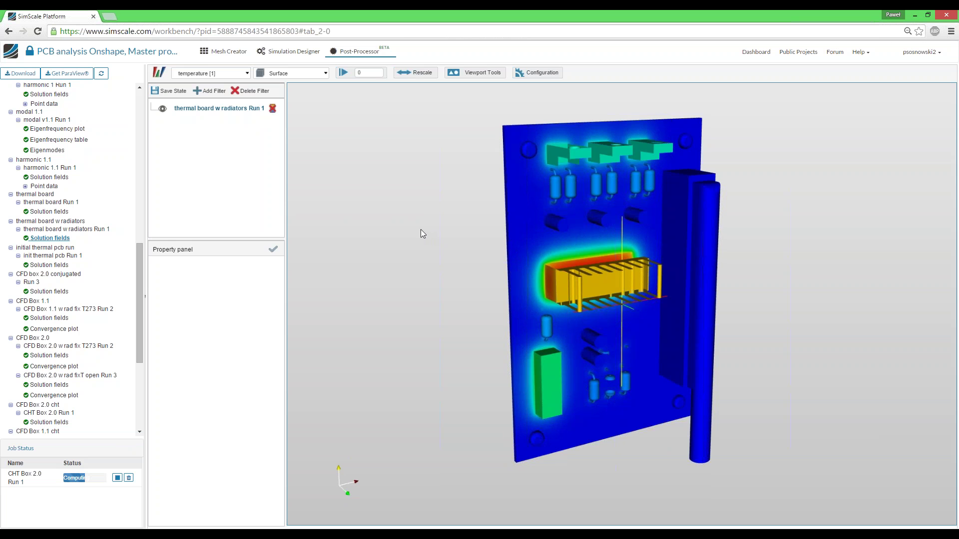
left_click(272, 108)
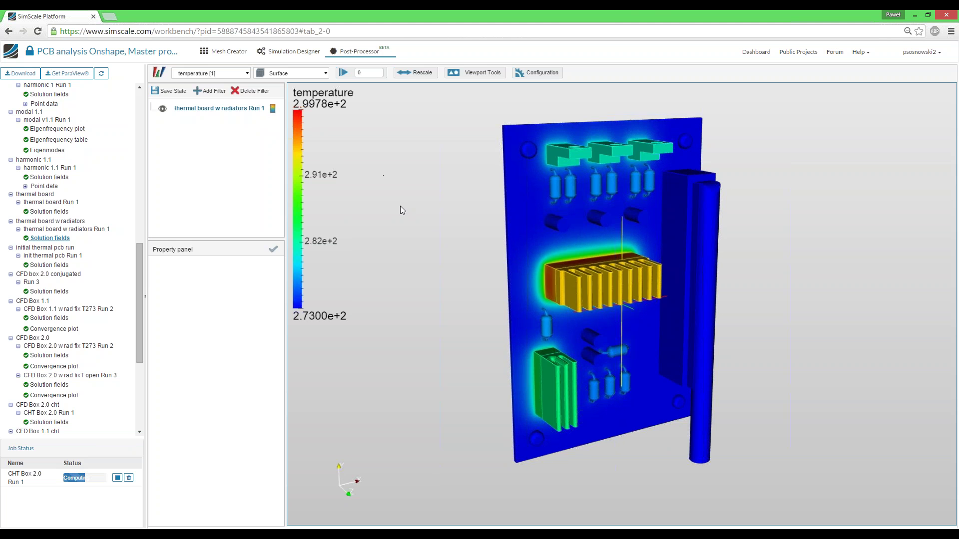
Step: Examine the temperature distribution on the board and its radiators from several angles against the colour legend
mouse_move(408, 214)
left_mouse_down()
mouse_move(412, 225)
mouse_move(395, 194)
mouse_move(411, 214)
left_mouse_up()
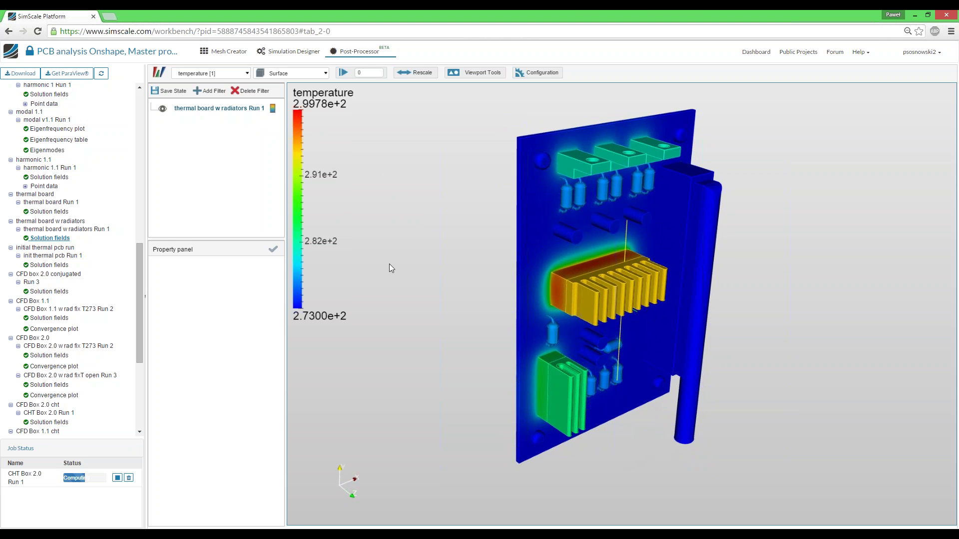
left_click_drag(406, 301, 538, 262)
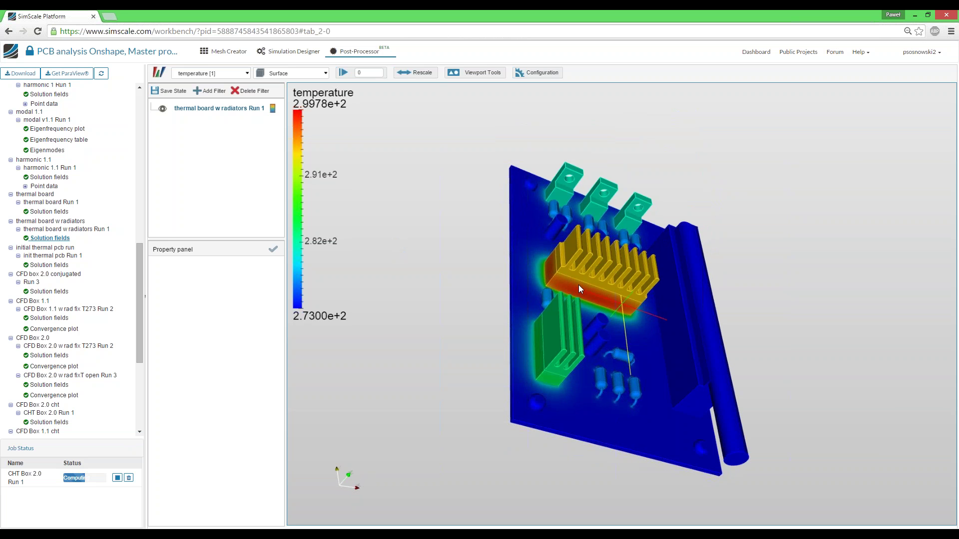
left_click_drag(403, 243, 489, 225)
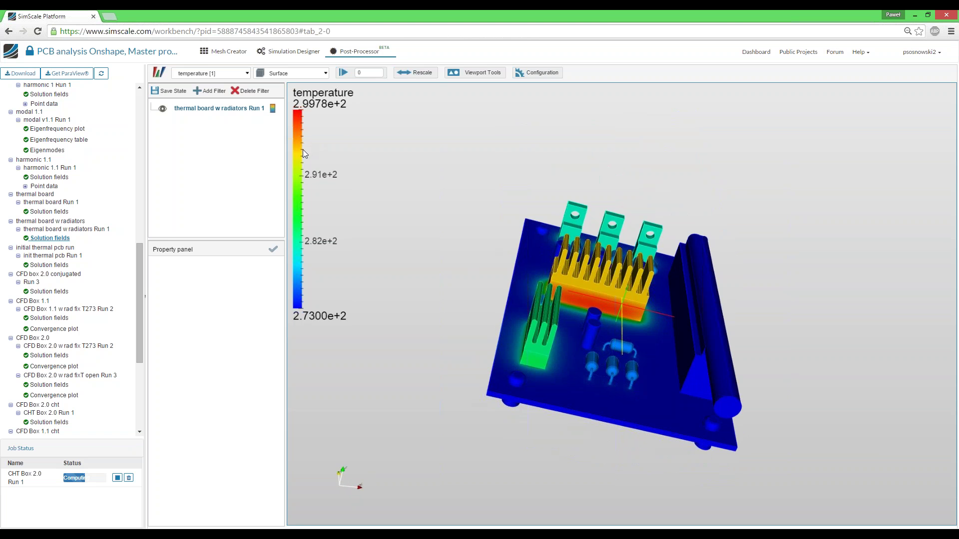
left_click_drag(492, 267, 556, 348)
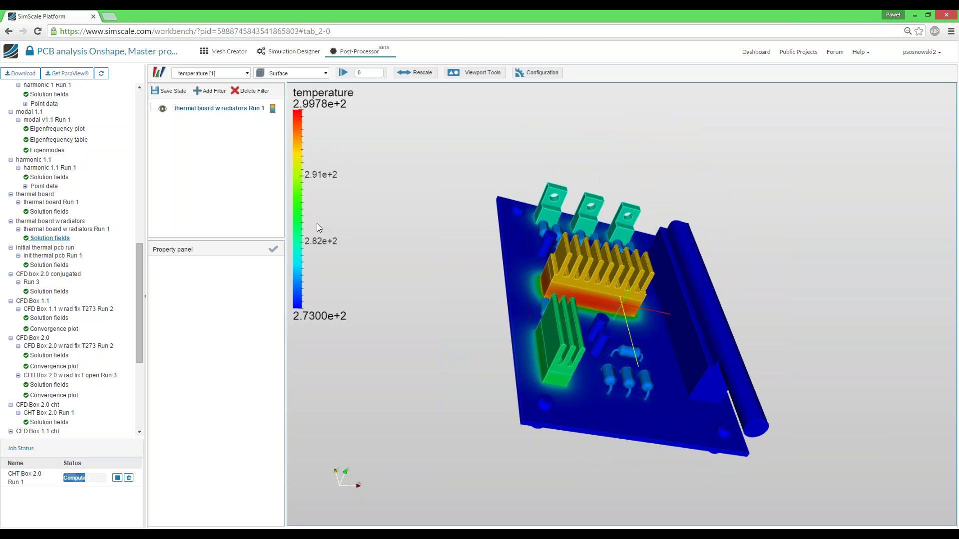
left_click_drag(735, 374, 715, 382)
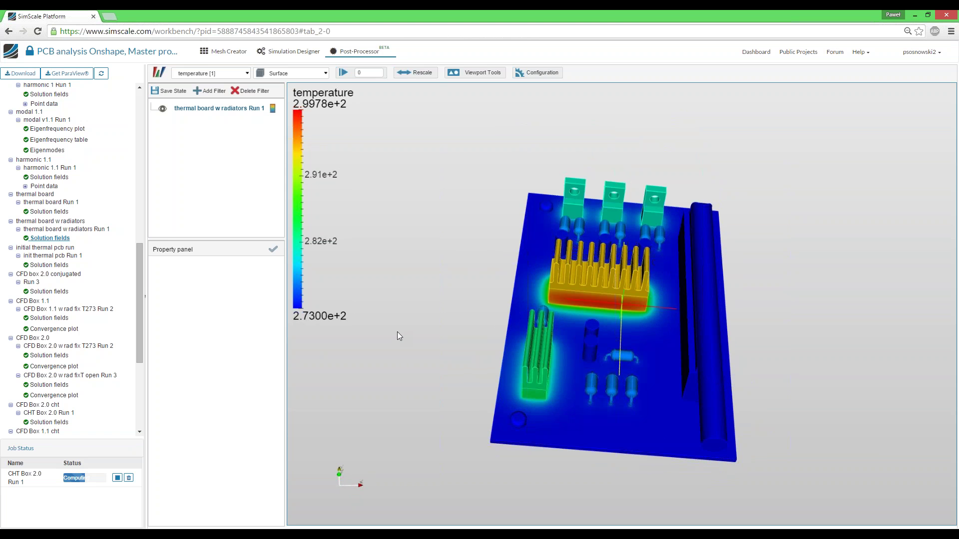
left_click_drag(431, 291, 460, 289)
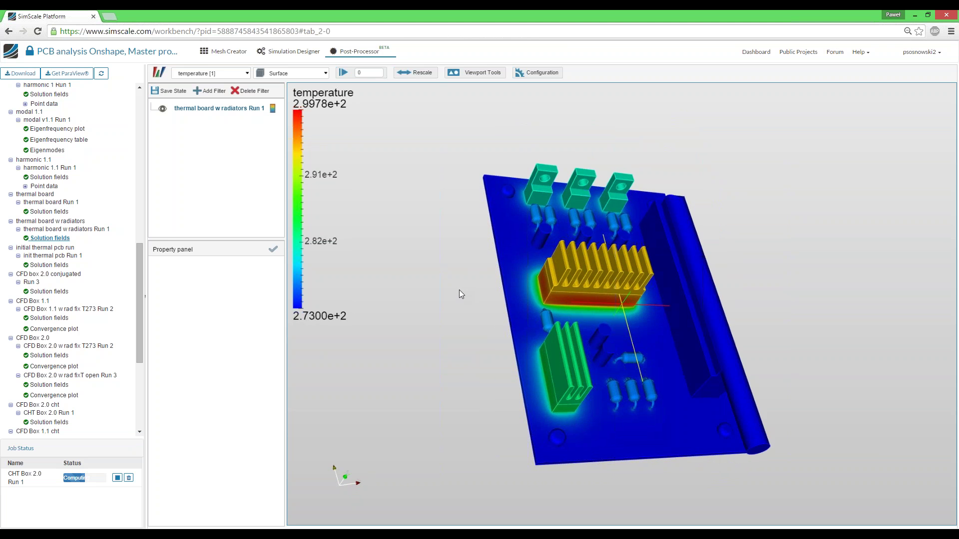
left_click_drag(461, 294, 452, 250)
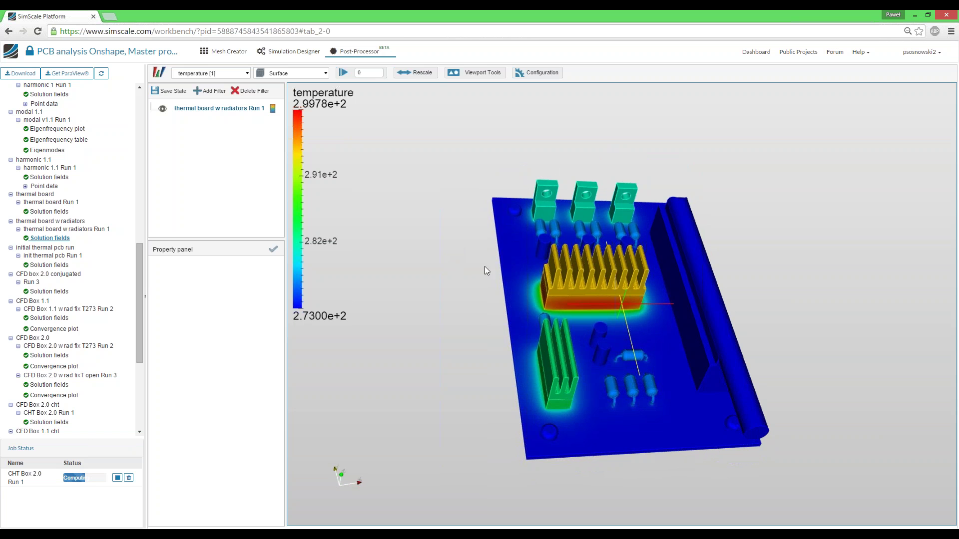
Step: Generate a screenshot of the temperature visualization and open it from the saved screenshots
left_click(310, 54)
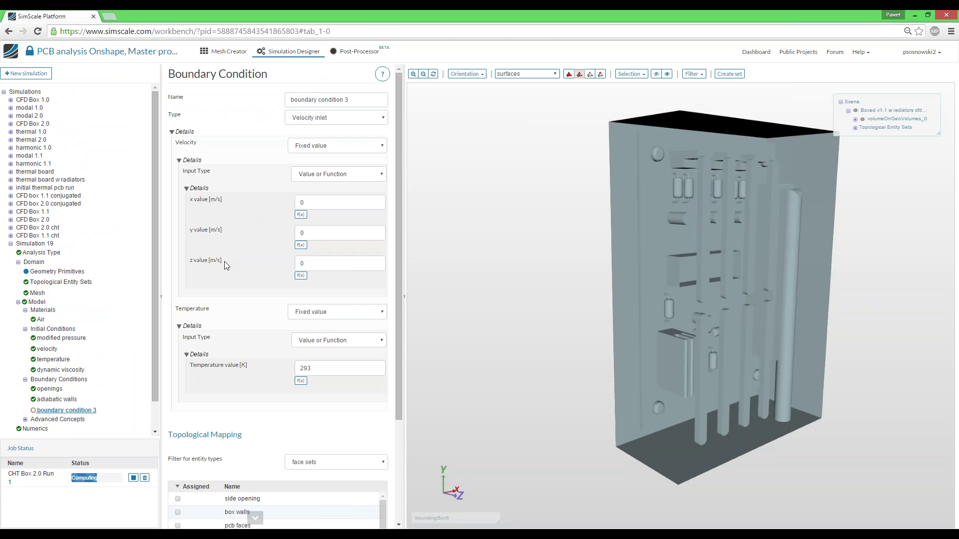
left_click(359, 52)
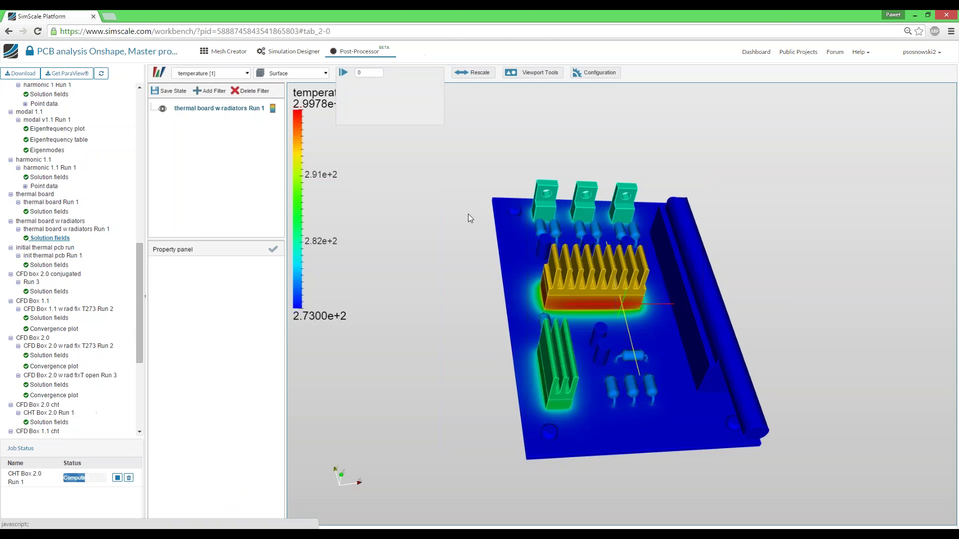
left_click(480, 72)
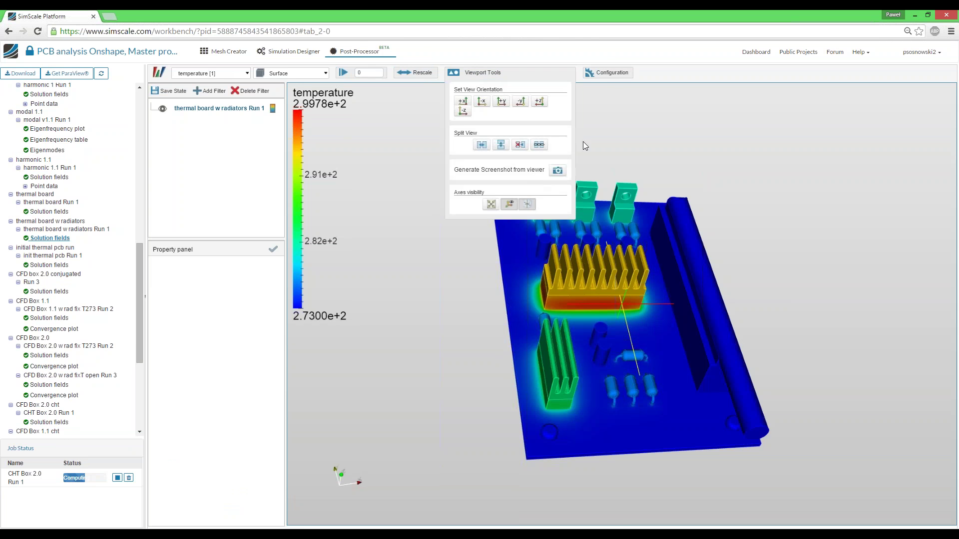
left_click(557, 172)
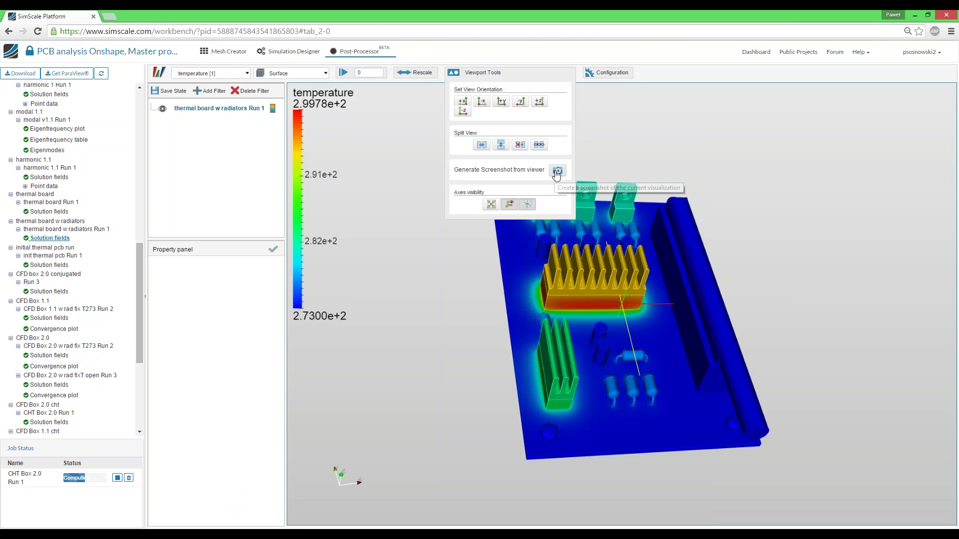
scroll(106, 339, "down", 5)
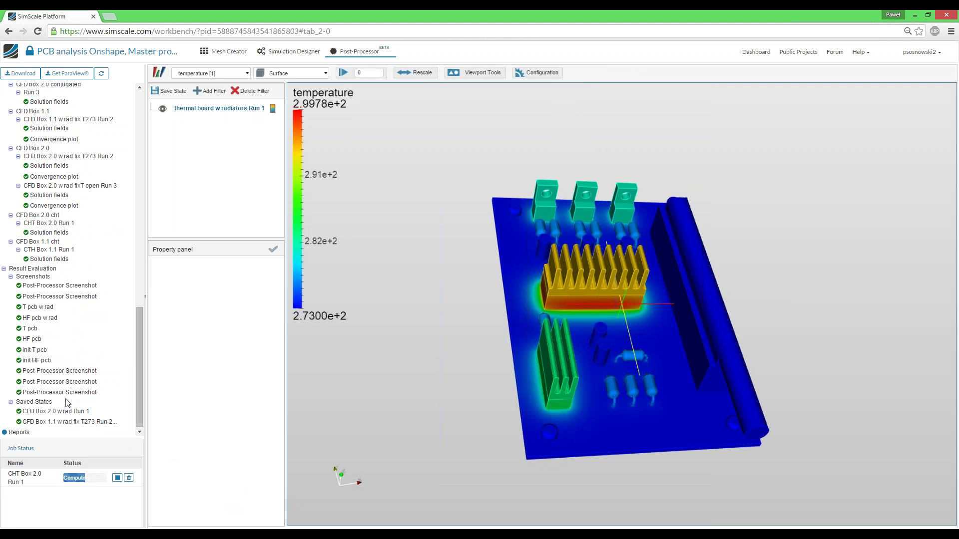
left_click(61, 404)
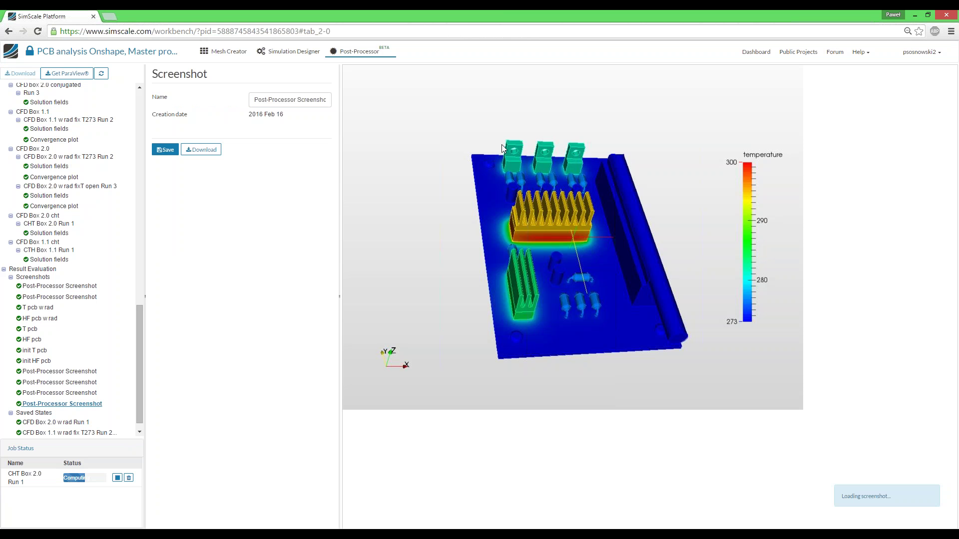
Step: Return to the third boundary condition in the simulation setup, set its type to Wall and name it processor
left_click(302, 56)
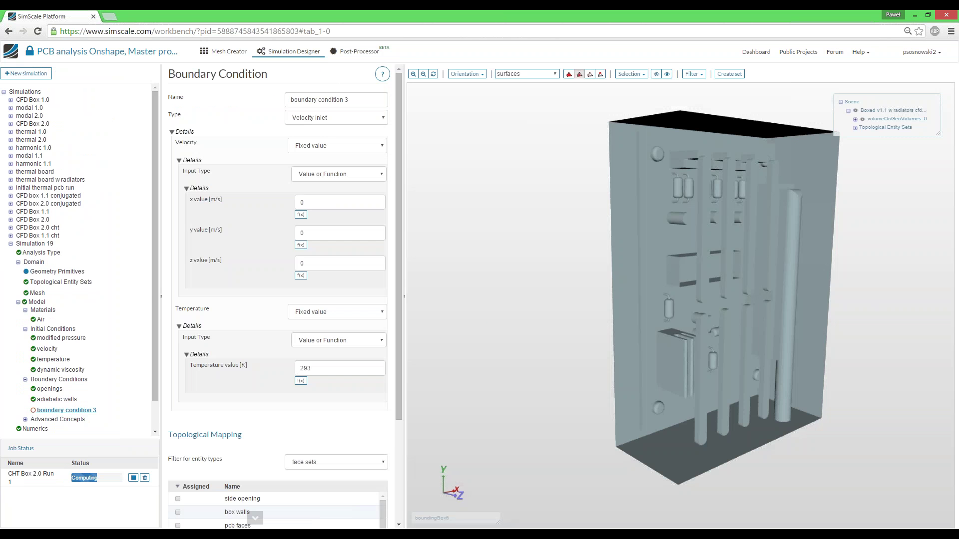
left_click(331, 120)
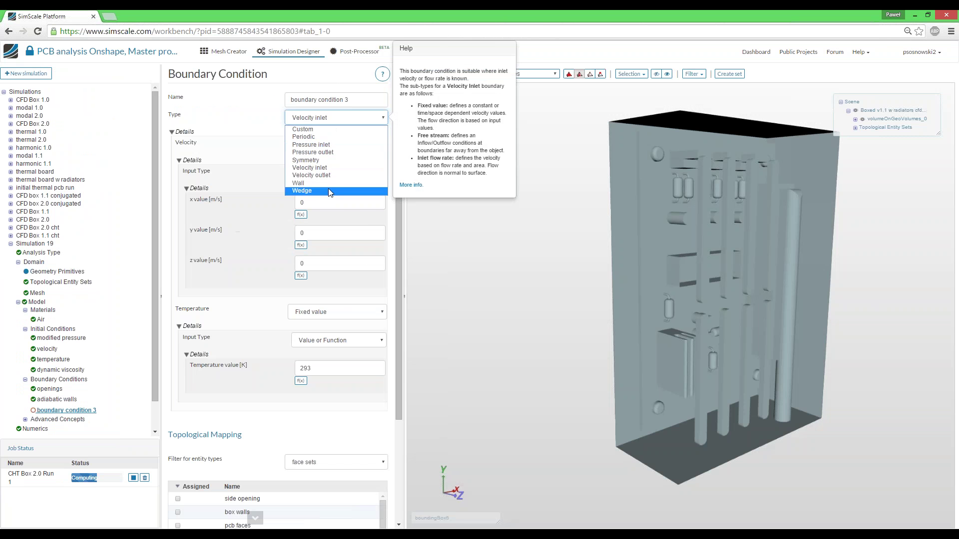
left_click(328, 184)
type("proces")
type("sor")
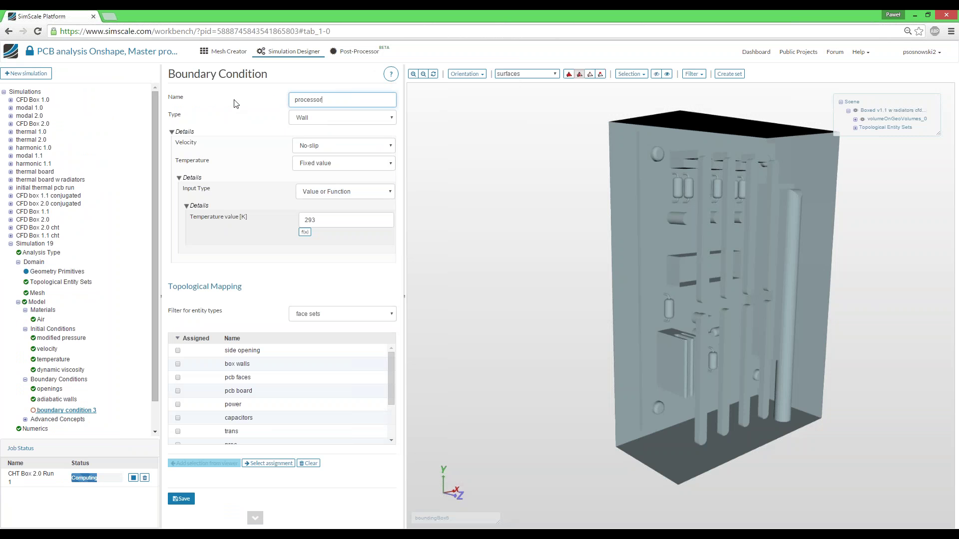
Step: Set the processor wall's fixed temperature to 299 K, assign the proc face set to it and save the boundary condition
left_click(320, 221)
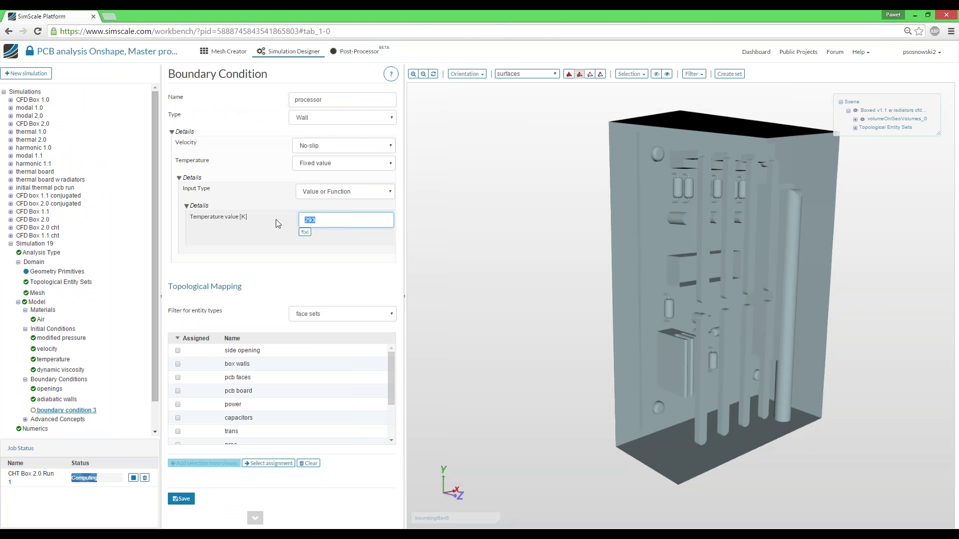
type("399")
left_click(242, 406)
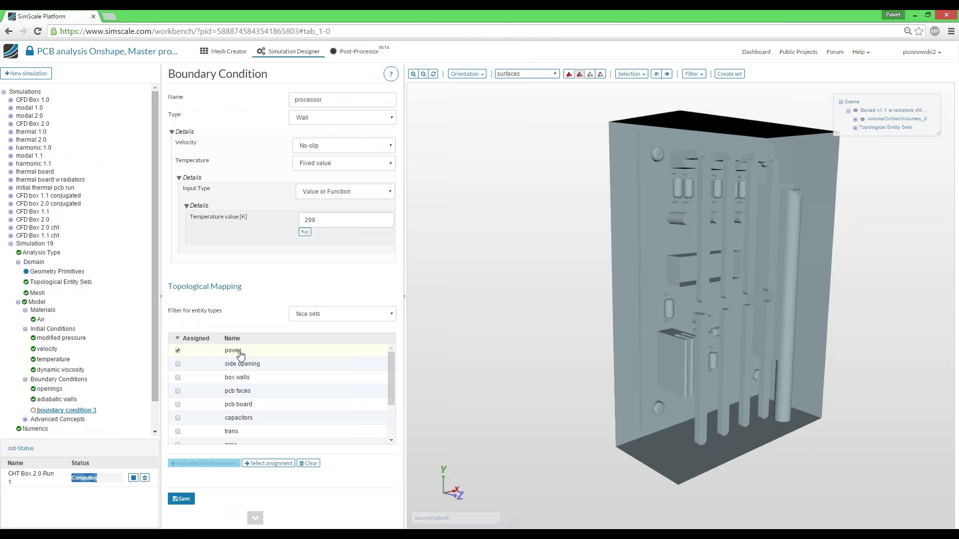
scroll(245, 407, "down", 2)
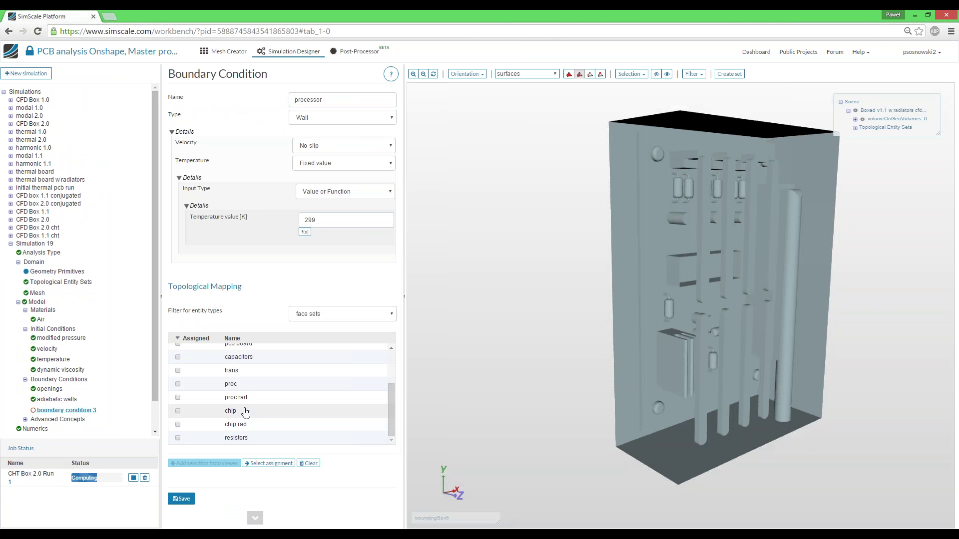
left_click(243, 384)
left_click(183, 499)
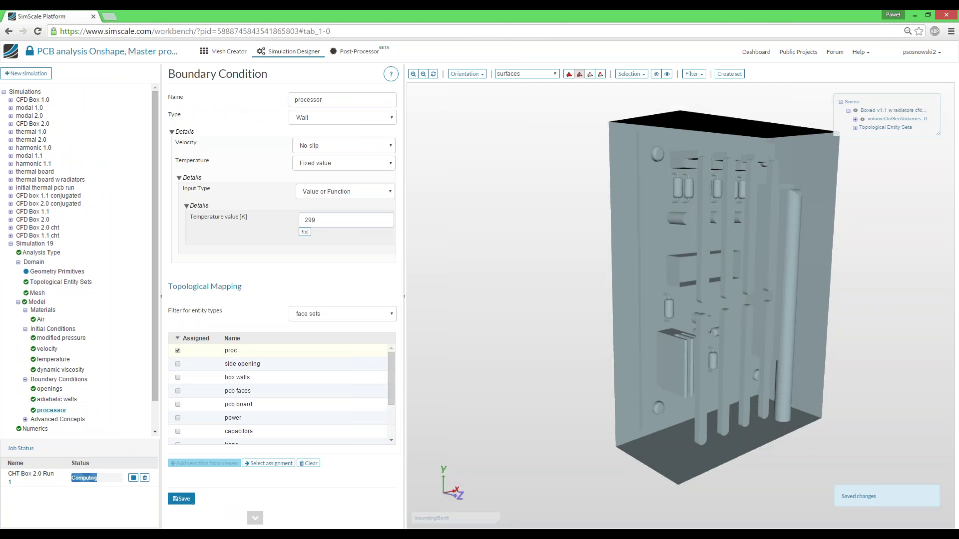
Step: Open the adiabatic walls boundary condition of the CFD Box 1.1 simulation and display the model as surfaces
left_click(10, 212)
left_click(32, 211)
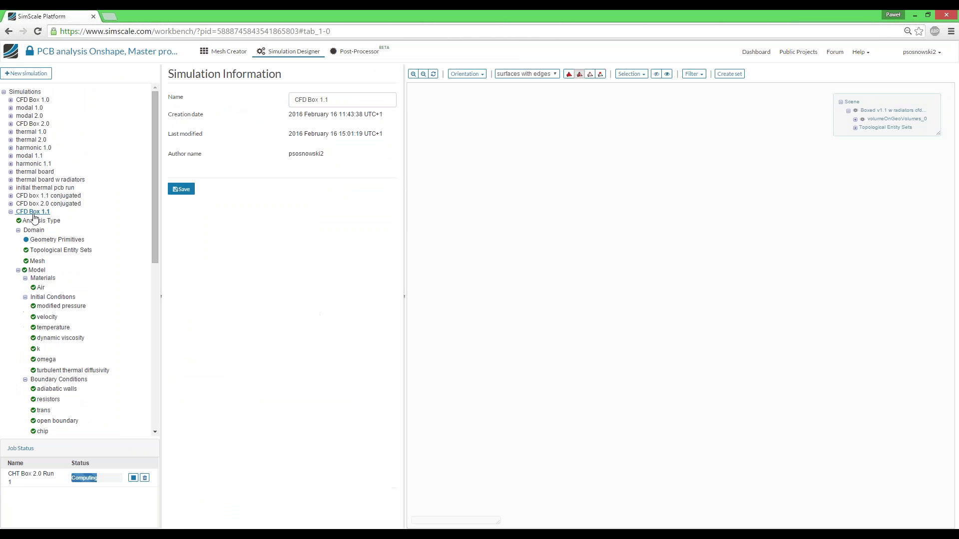
scroll(58, 288, "down", 2)
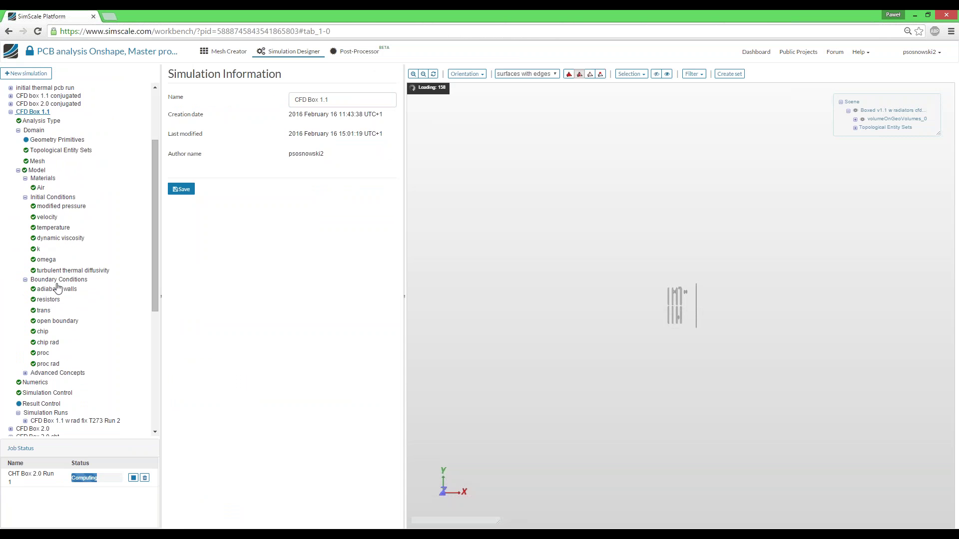
left_click(58, 289)
left_click(527, 74)
left_click(509, 83)
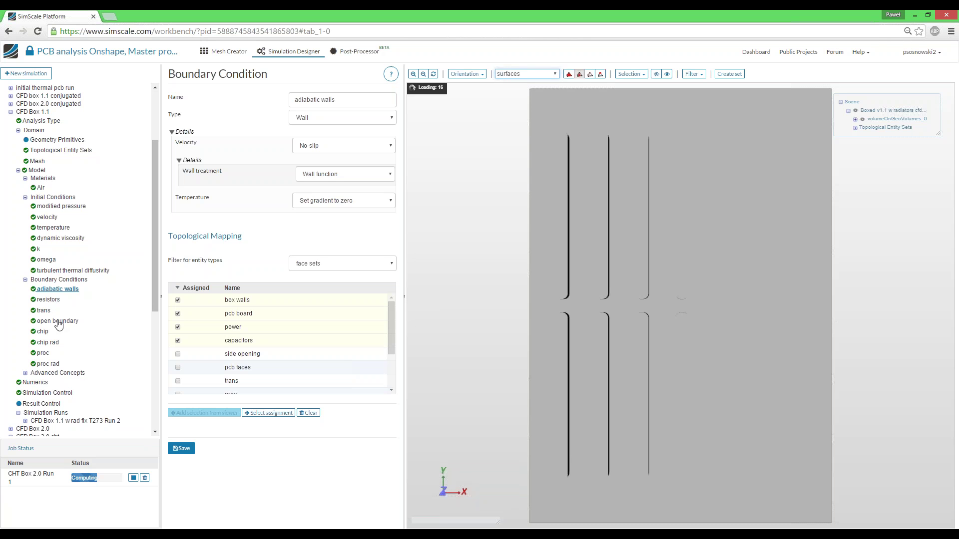
Step: Review the open boundary, trans, resistors, chip, chip rad, proc and proc rad boundary conditions and their temperature values
left_click(57, 323)
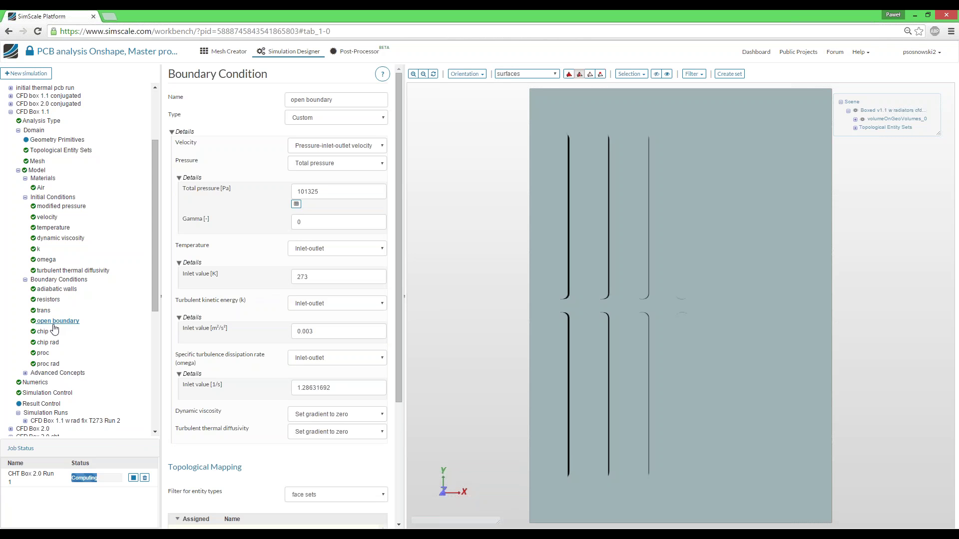
left_click(45, 311)
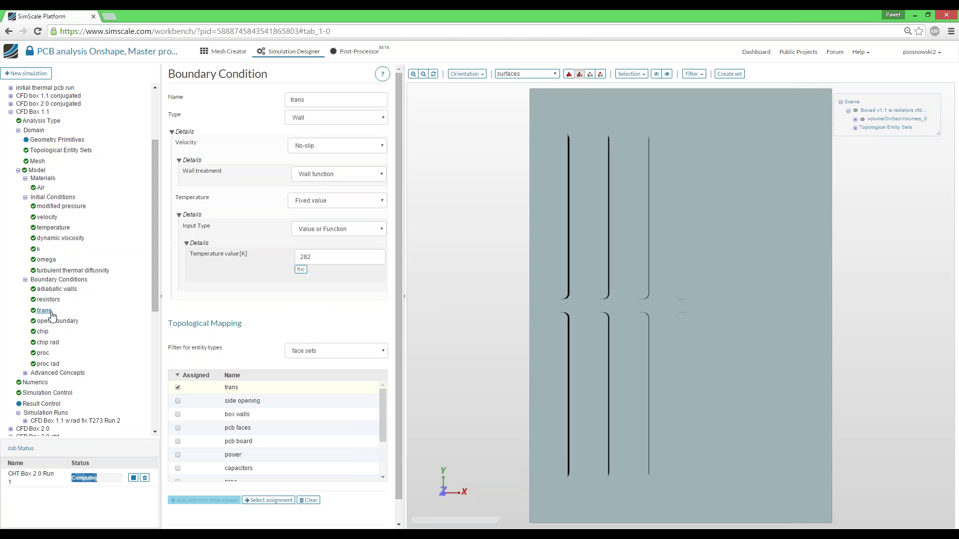
left_click(46, 300)
left_click(43, 332)
left_click(48, 343)
left_click(44, 354)
left_click(48, 364)
double_click(299, 257)
left_click(323, 257)
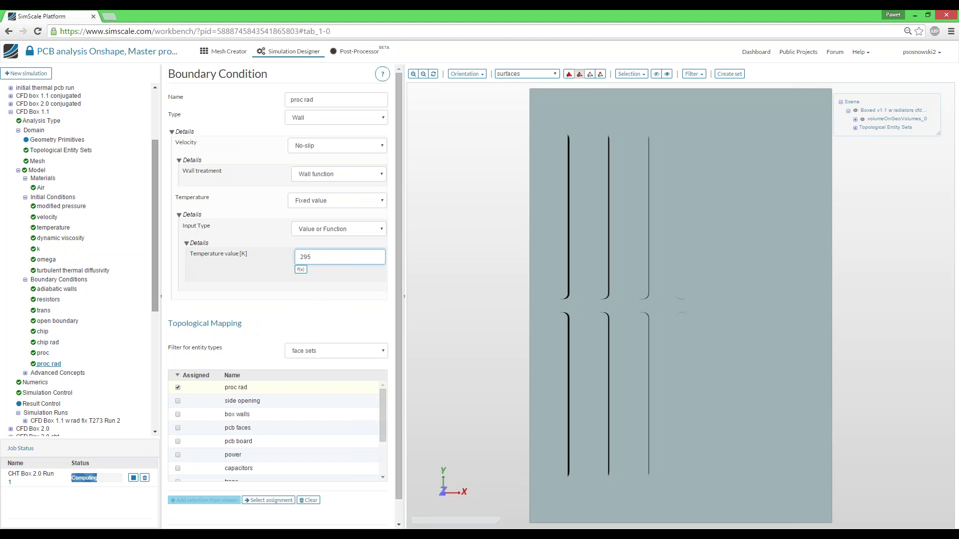
Step: Review the numerics properties of CFD Box 1.1 and the end time and time step length in its simulation control
left_click(43, 382)
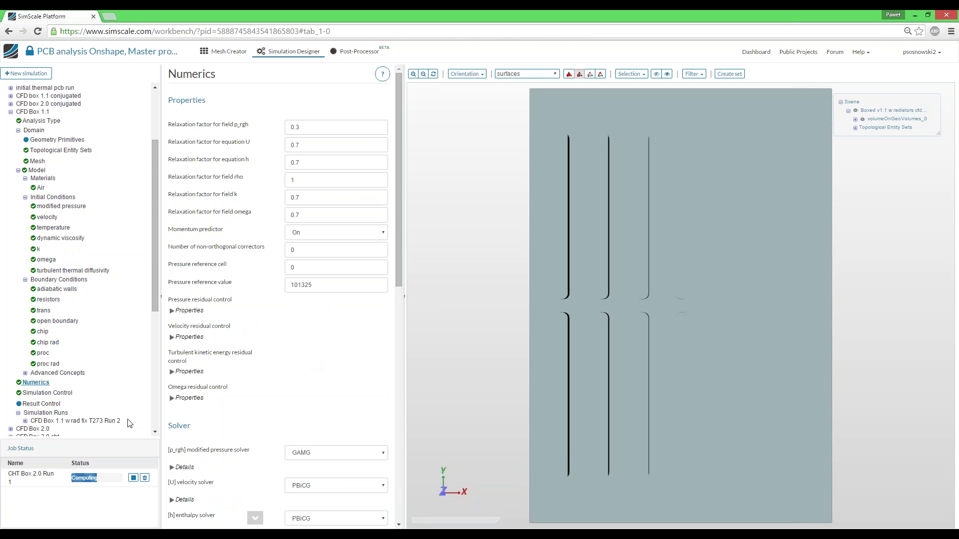
left_click(56, 394)
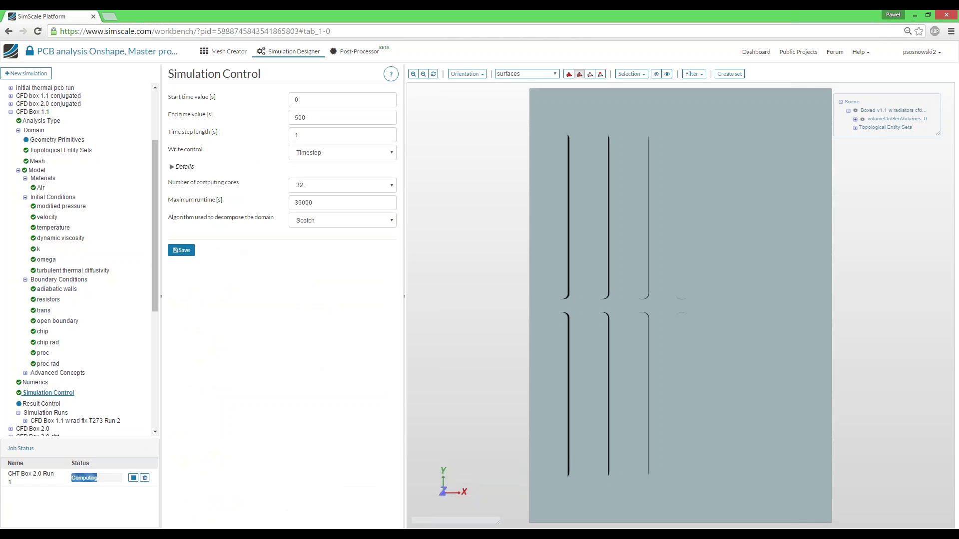
left_click(315, 121)
double_click(315, 119)
left_click(318, 118)
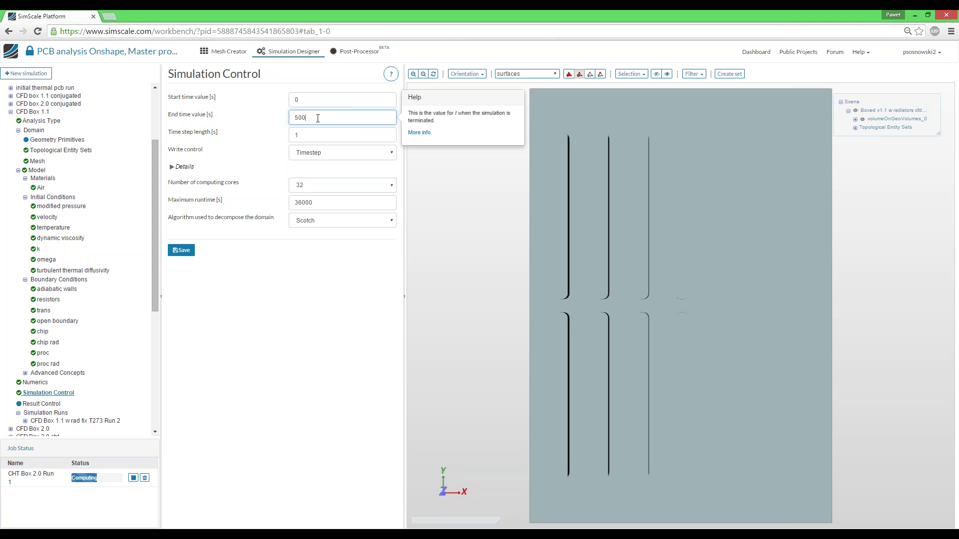
left_click(310, 133)
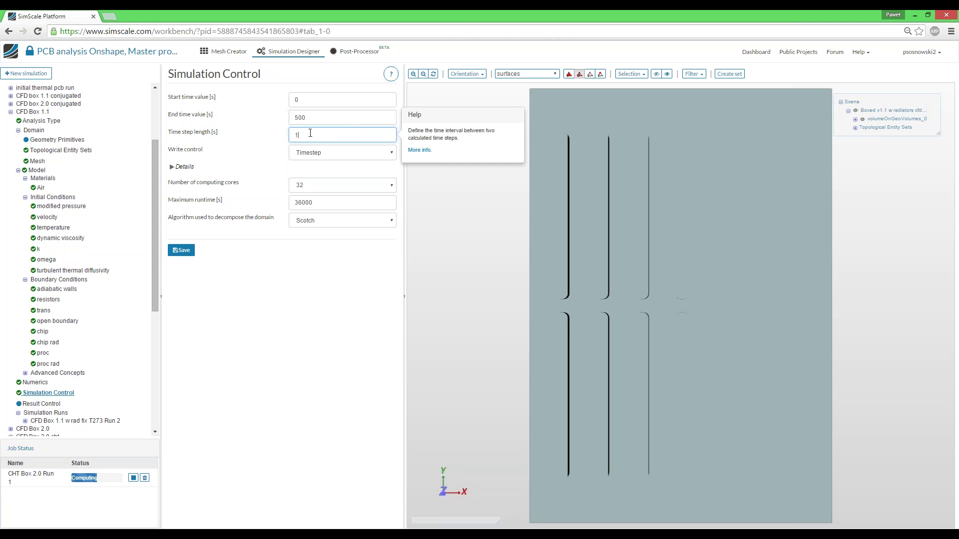
key("Home")
left_click(323, 119)
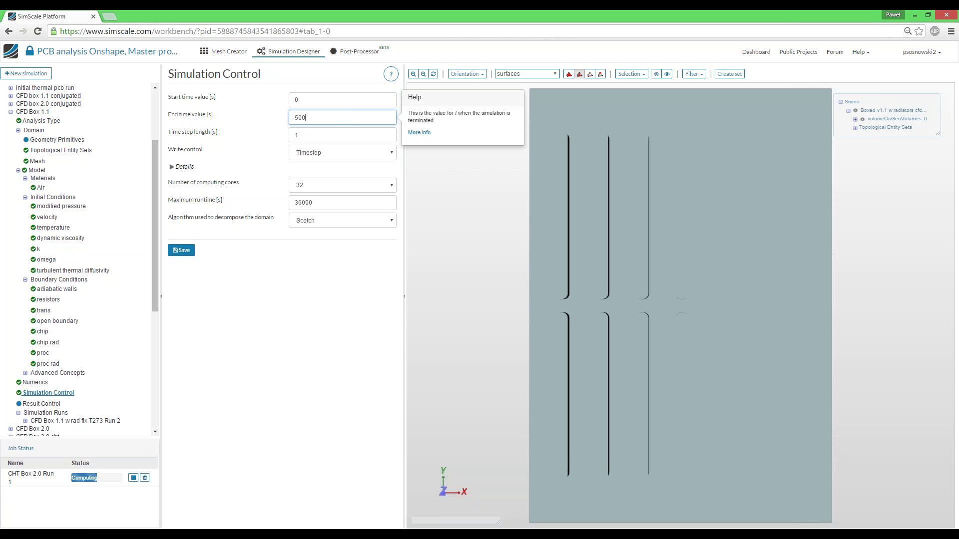
double_click(307, 118)
left_click(324, 118)
Step: Show the write control details, try a different write interval and restore it to 500 time steps
left_click(174, 169)
left_click(323, 179)
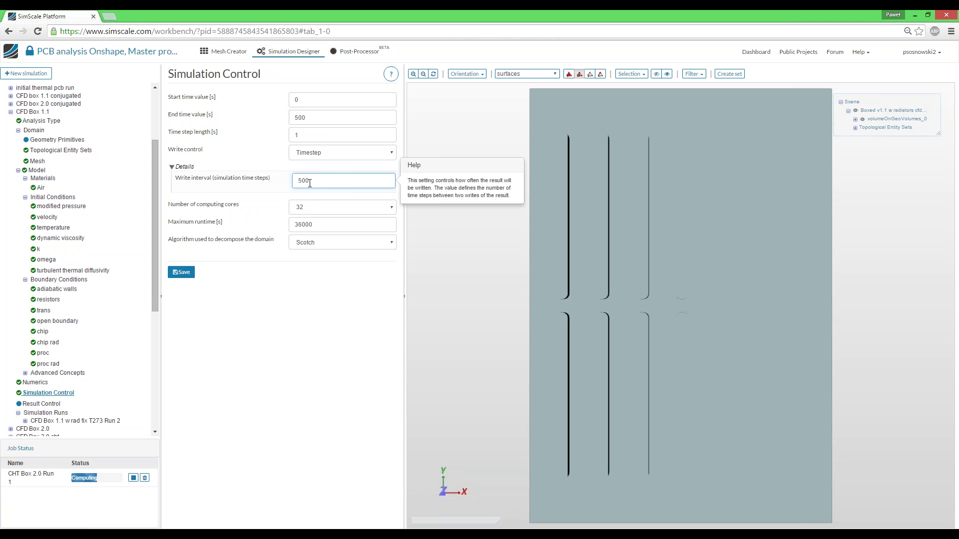
key("BackSpace")
type("2")
left_click(325, 184)
key("ctrl+a")
type("500")
left_click(267, 210)
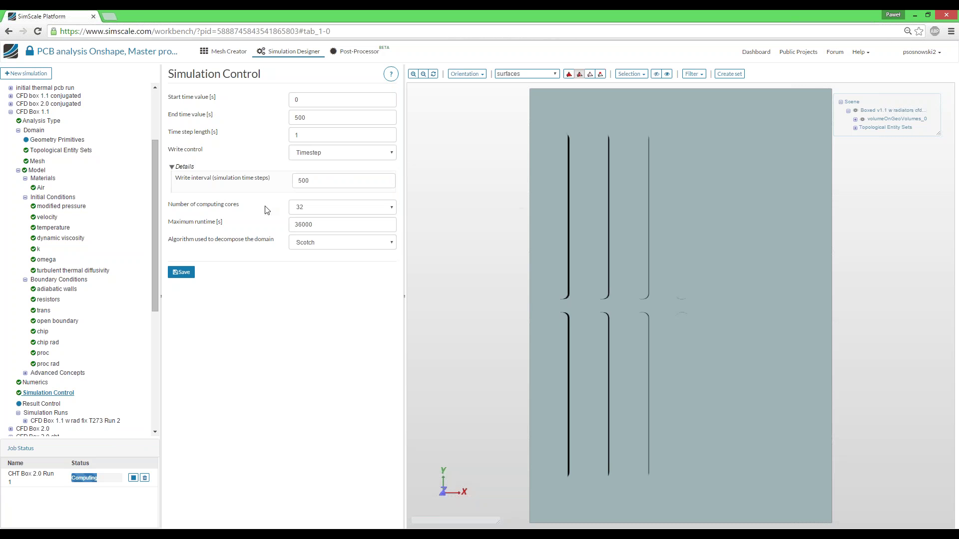
Step: Examine the available numbers of computing cores and the maximum runtime setting in the simulation control
left_click_drag(170, 205, 245, 208)
left_click(251, 215)
left_click(307, 207)
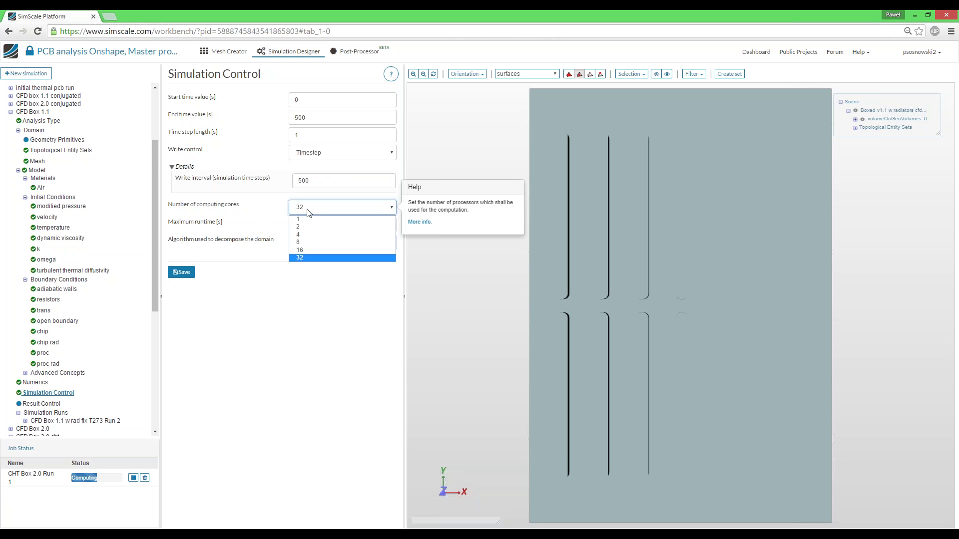
left_click(307, 282)
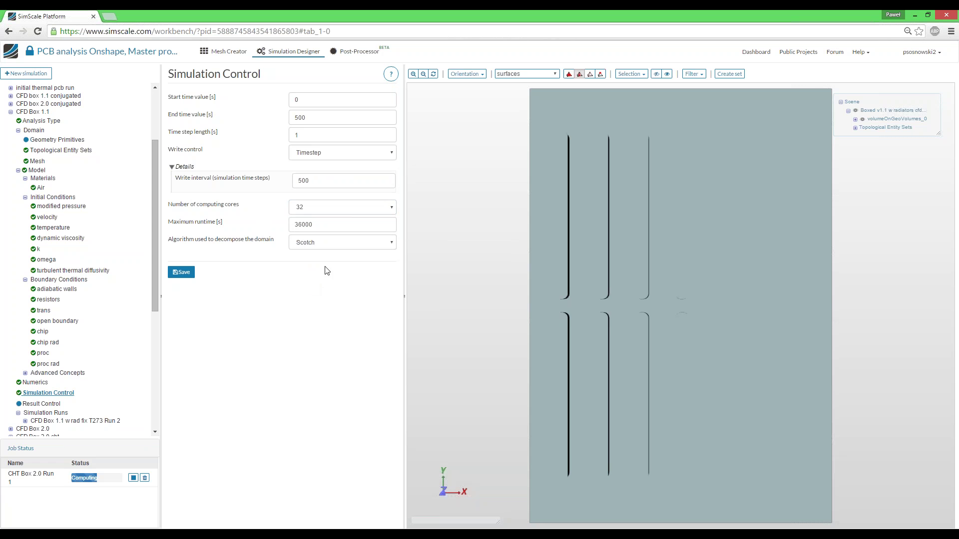
left_click(334, 227)
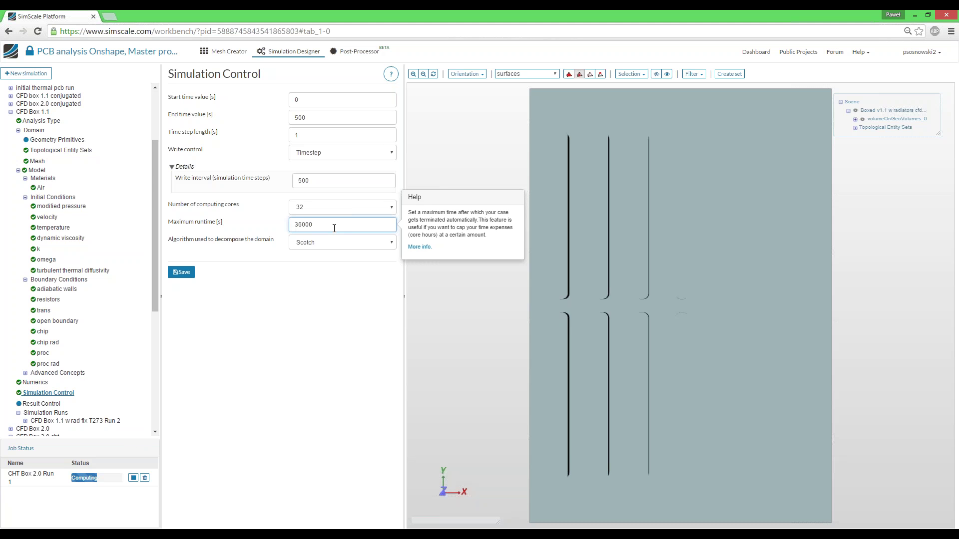
double_click(317, 225)
left_click(317, 226)
key("Left")
key("Left")
key("Left")
Step: Open the run CFD Box 1.1 w rad fix T273 Run 2 and check its residual plot and result size
left_click(79, 422)
left_click(571, 115)
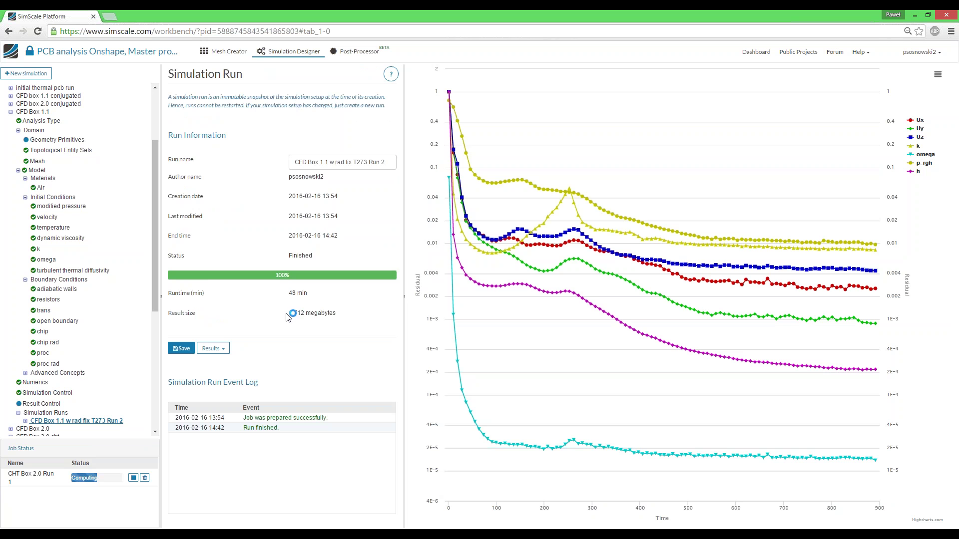
left_click_drag(289, 313, 339, 315)
left_click(339, 313)
left_click(341, 318)
key("alt+Tab")
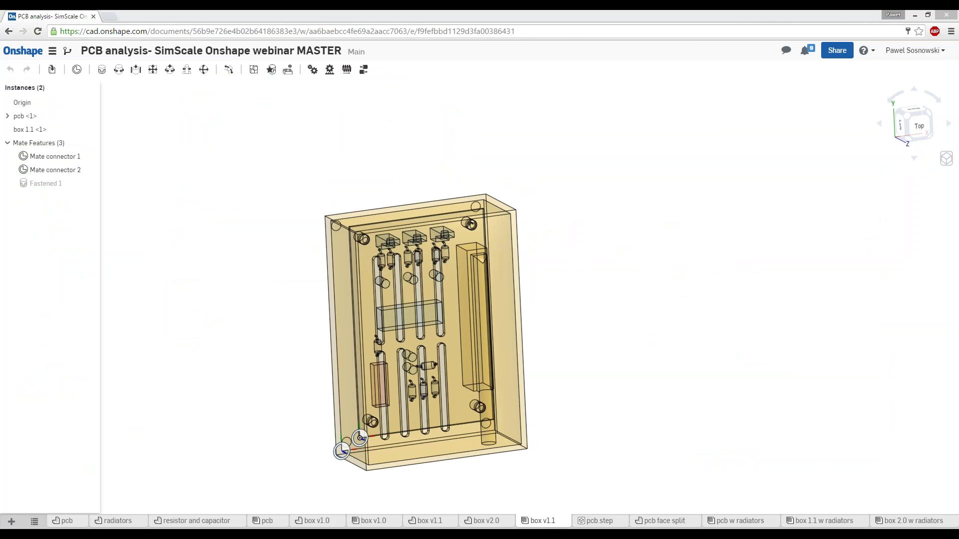
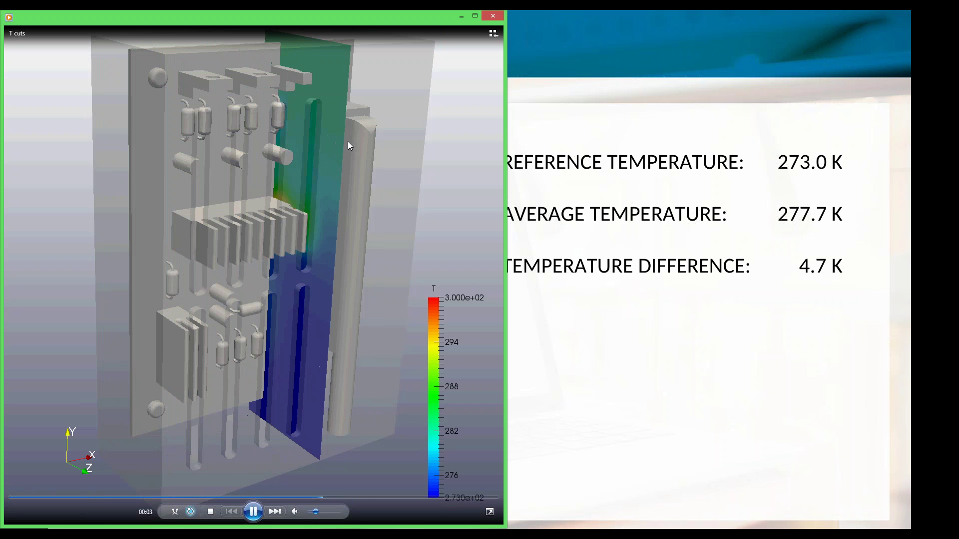
left_click(492, 18)
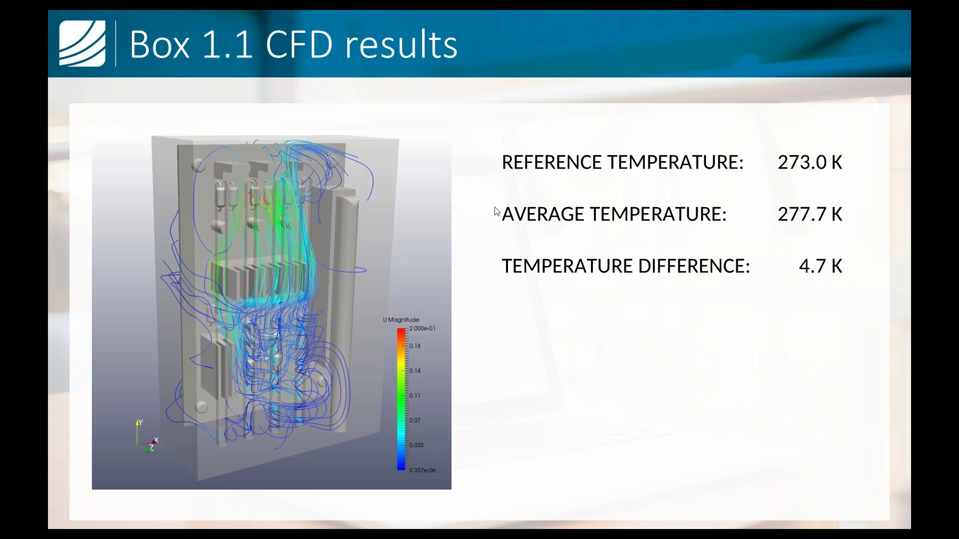
left_click(530, 252)
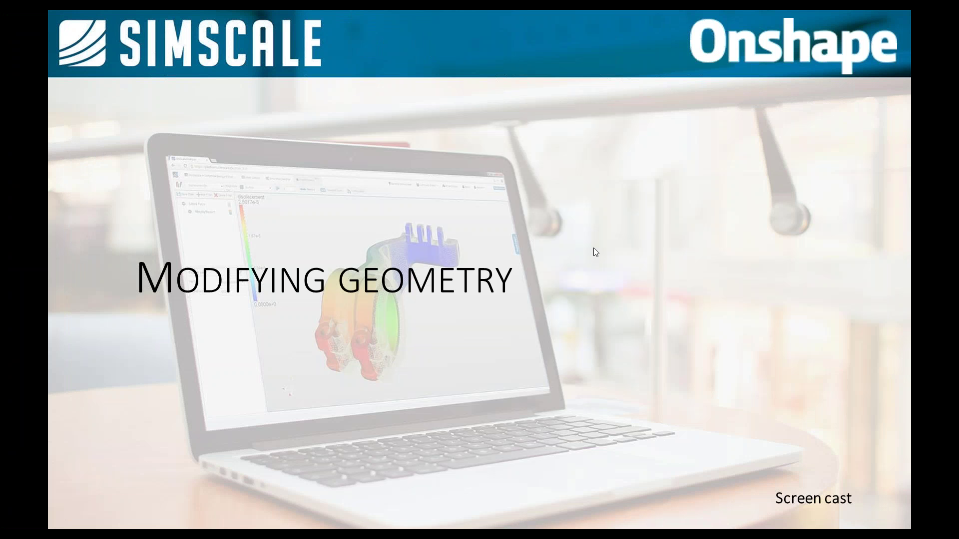
key("Left")
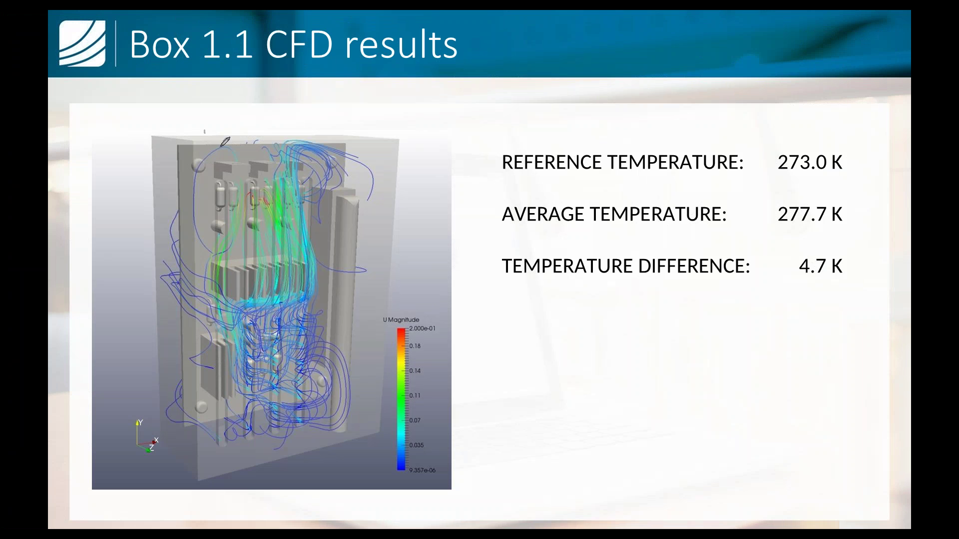
mouse_move(221, 146)
left_mouse_down()
mouse_move(231, 135)
mouse_move(282, 135)
left_mouse_up()
key("e")
Step: Switch to the Onshape document, open the box v2.0 part studio and roll its feature history back to just after Derived 1
key("alt+Tab")
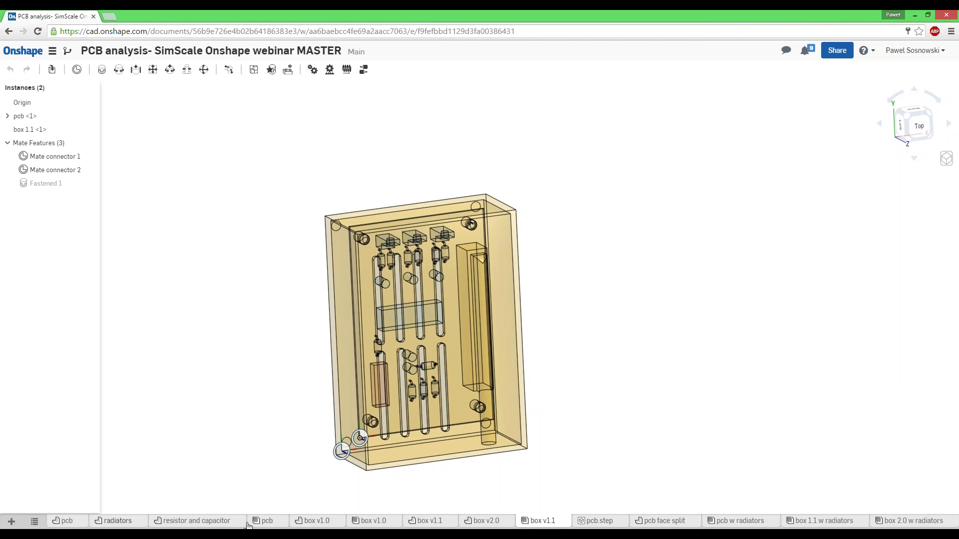
left_click(478, 522)
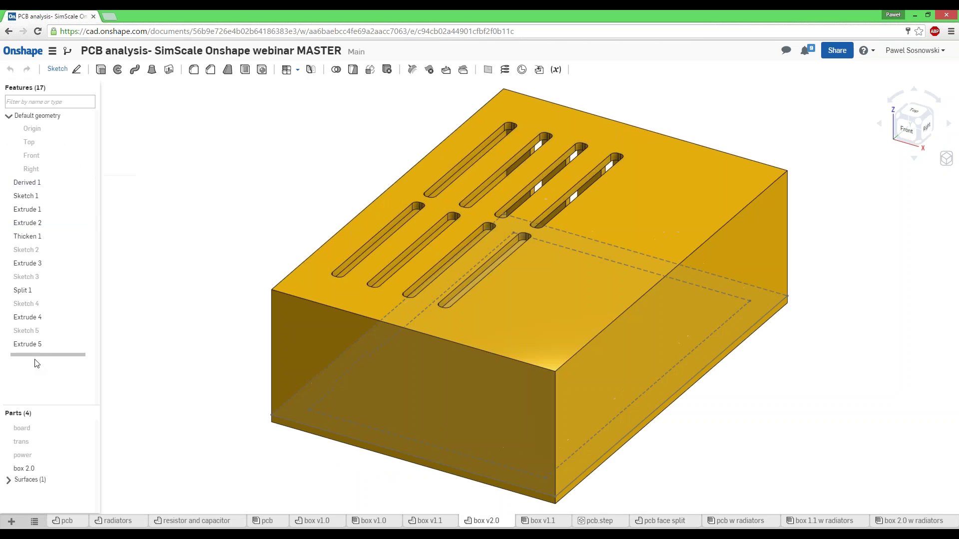
mouse_move(36, 355)
left_mouse_down()
mouse_move(44, 199)
mouse_move(70, 202)
left_mouse_up()
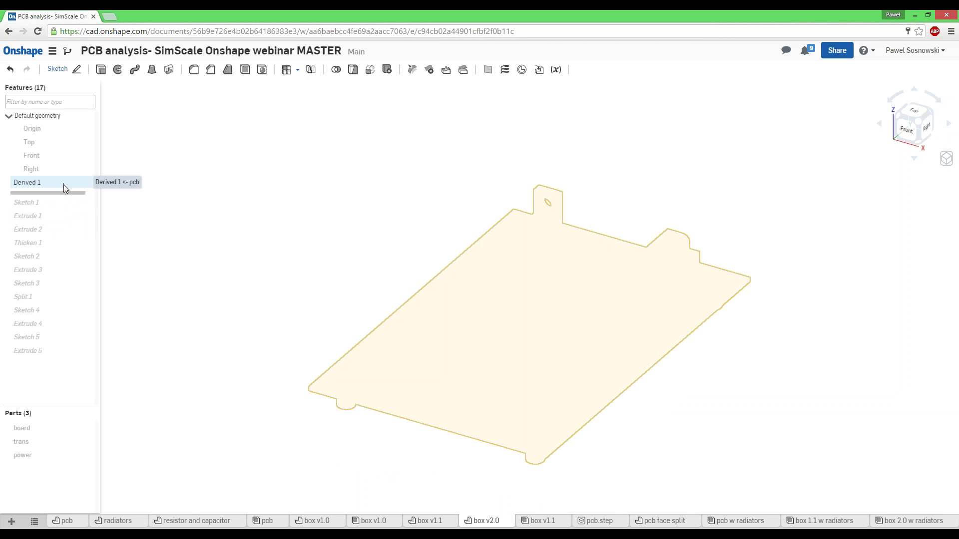
Step: Roll the box v2.0 feature history forward to just after Extrude 4 and view the slotted enclosure
left_click_drag(64, 193, 63, 327)
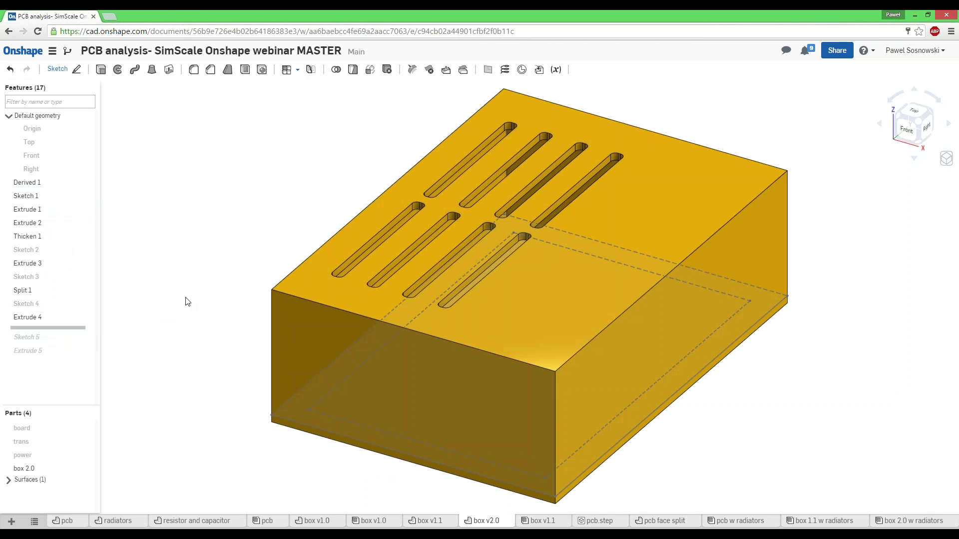
right_click_drag(216, 315, 275, 292)
middle_click_drag(274, 292, 266, 313)
right_click(431, 523)
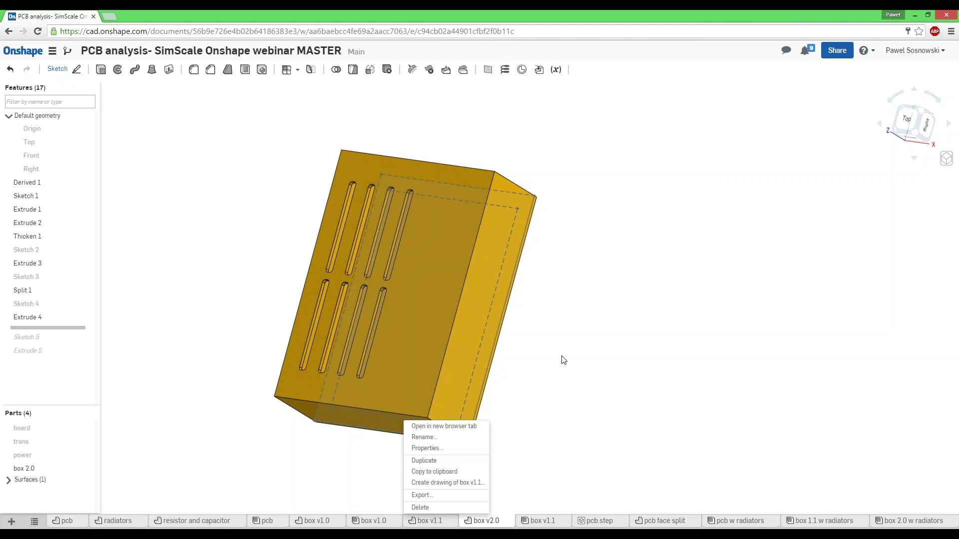
middle_click_drag(561, 358, 555, 381)
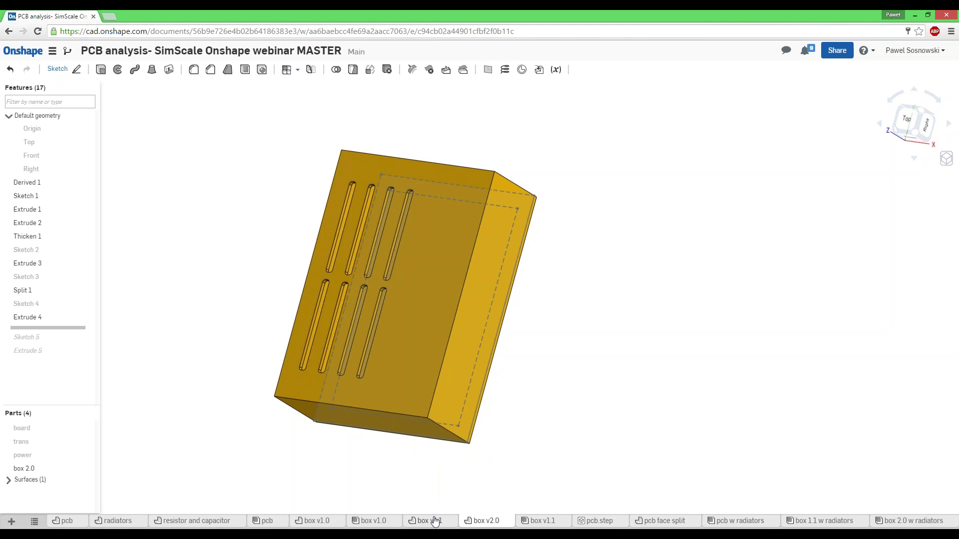
right_click_drag(261, 206, 272, 225)
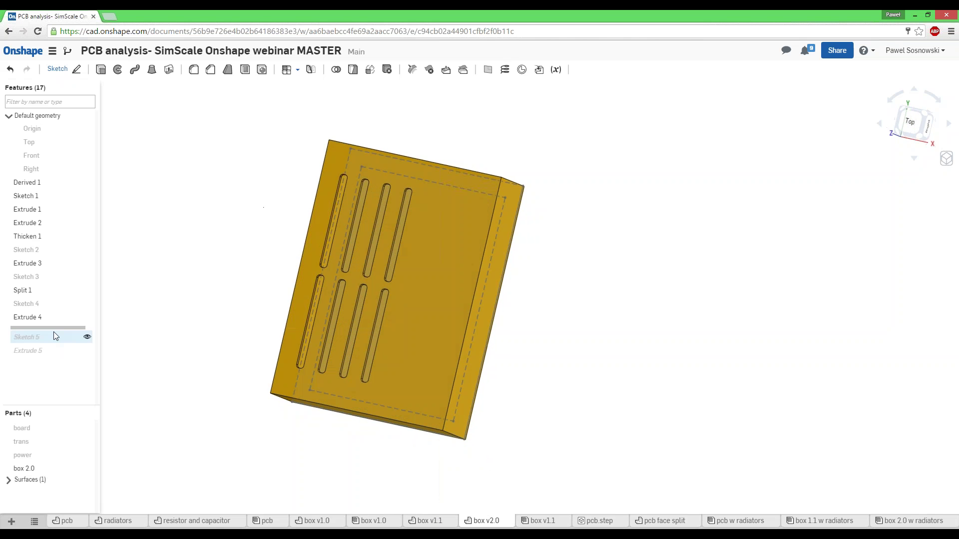
Step: Roll the history forward past Sketch 5 and open that sketch to examine the side face's slot profiles and dimensions
left_click_drag(54, 328, 86, 342)
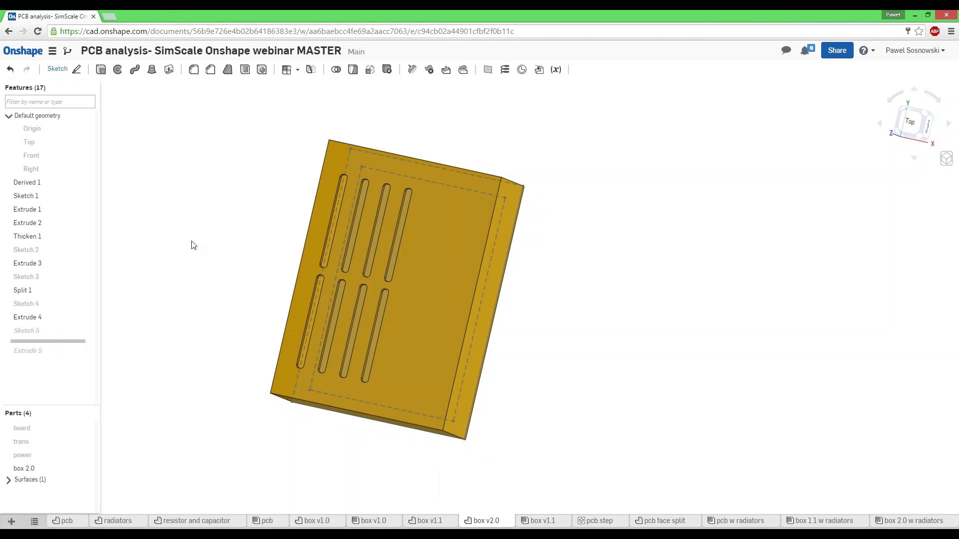
mouse_move(193, 244)
right_mouse_down()
mouse_move(194, 280)
mouse_move(183, 273)
right_mouse_up()
left_click(31, 330)
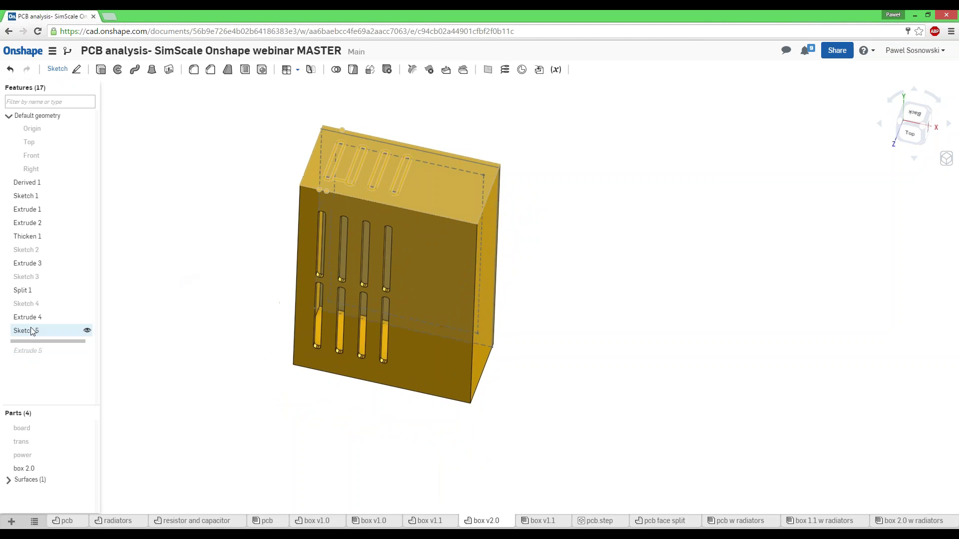
scroll(240, 223, "up", 5)
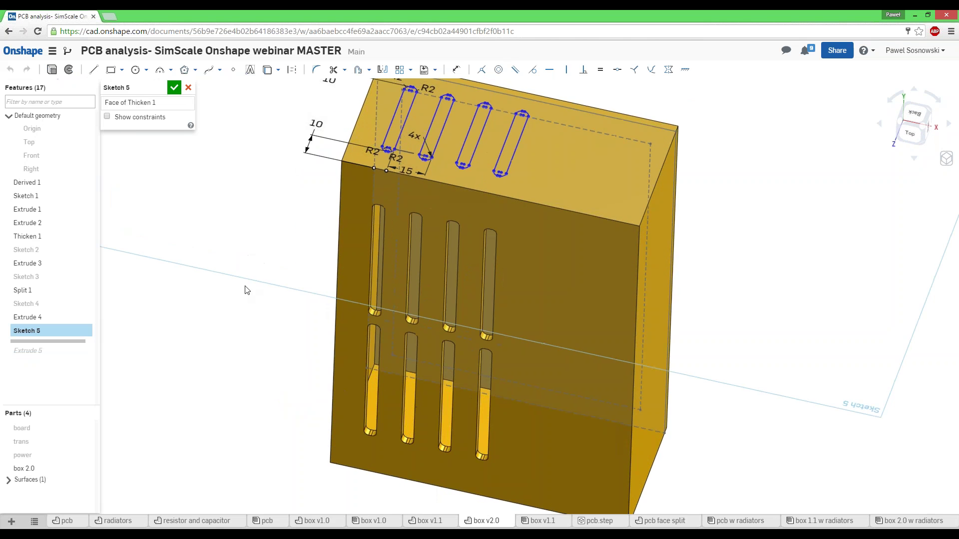
middle_click_drag(248, 310, 247, 345)
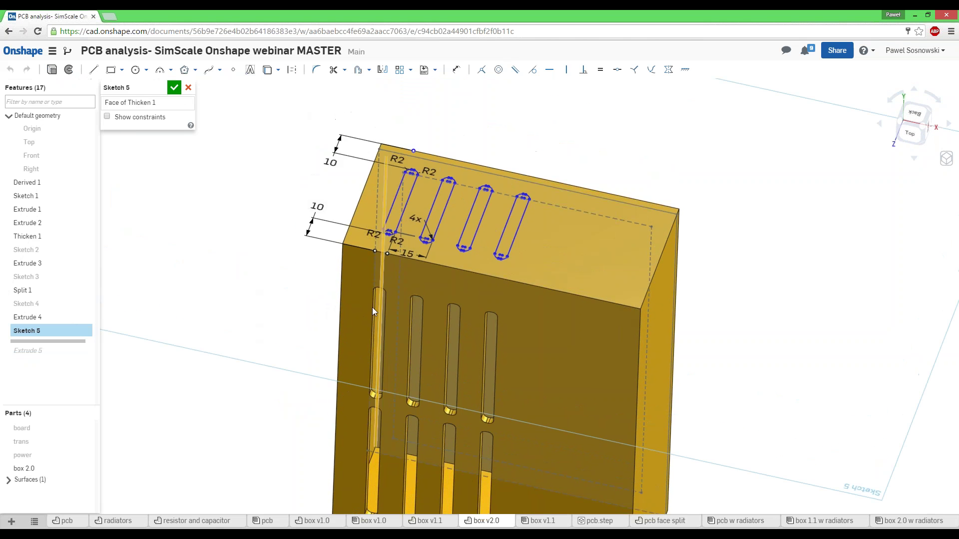
scroll(294, 274, "down", 3)
scroll(297, 274, "up", 8)
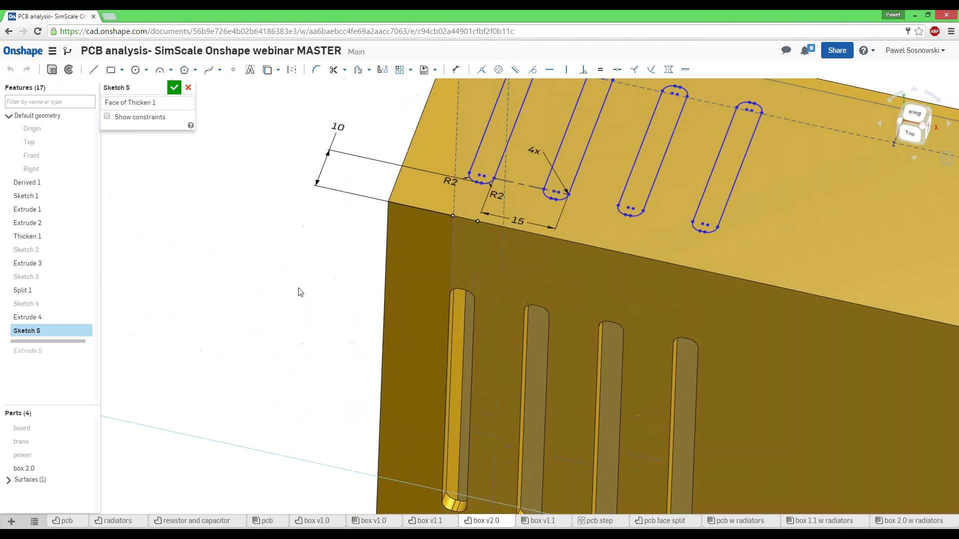
scroll(301, 312, "down", 3)
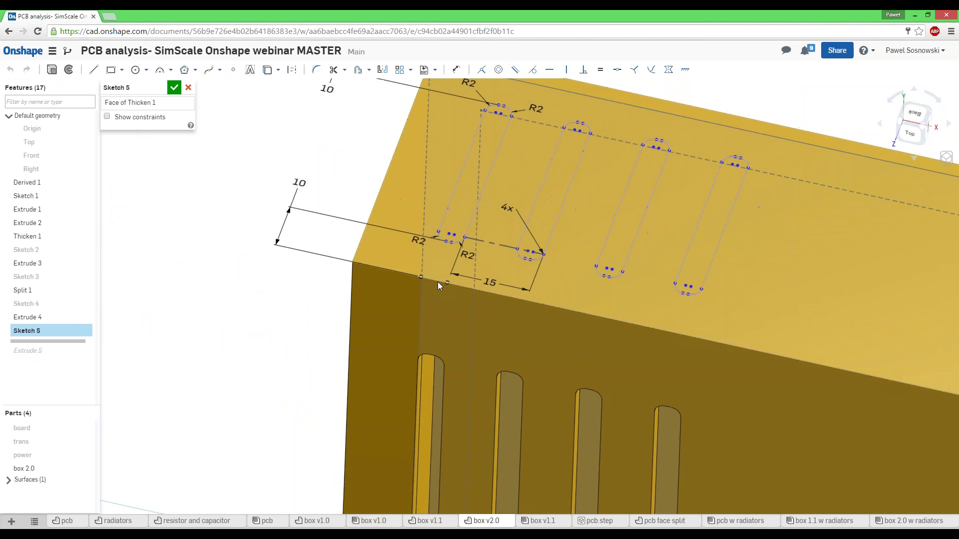
scroll(445, 240, "up", 3)
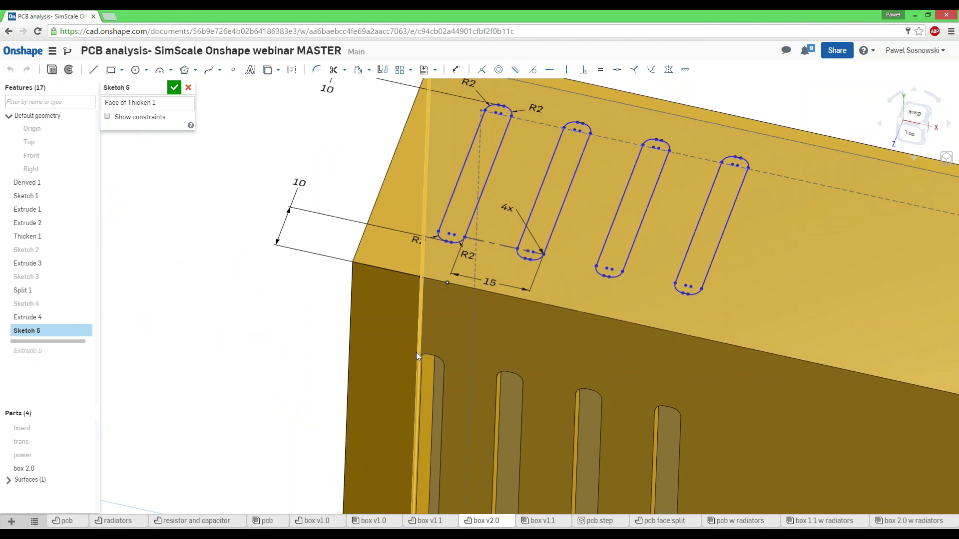
Step: Inspect the Use tool's reference edges and points around the first slot in Sketch 5, and close the sketch
left_click(423, 313)
key("u")
left_click(420, 278)
key("Escape")
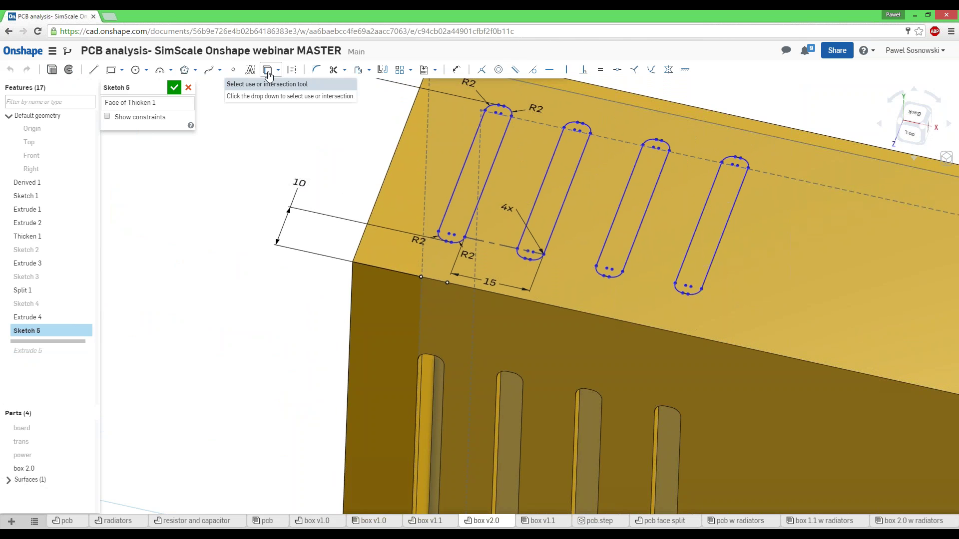
left_click(427, 223)
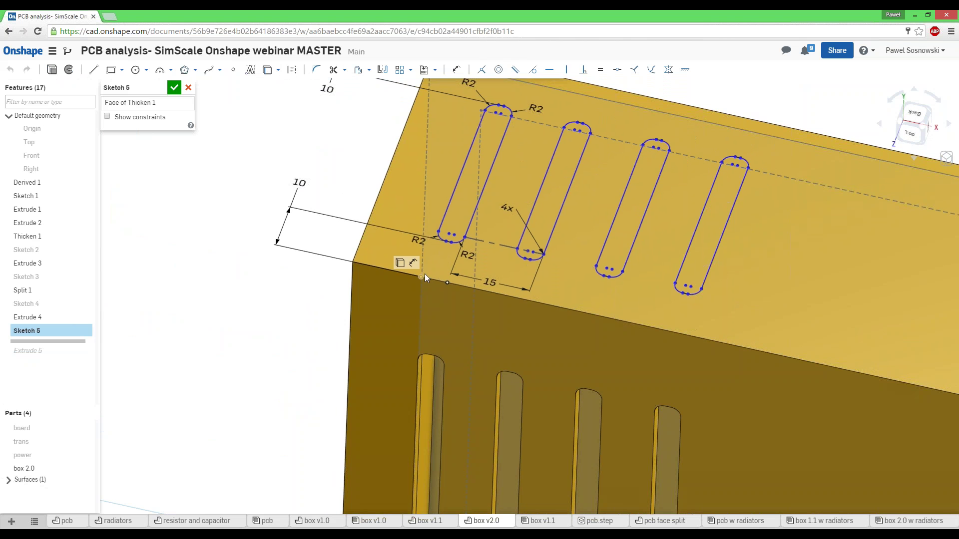
left_click(446, 212)
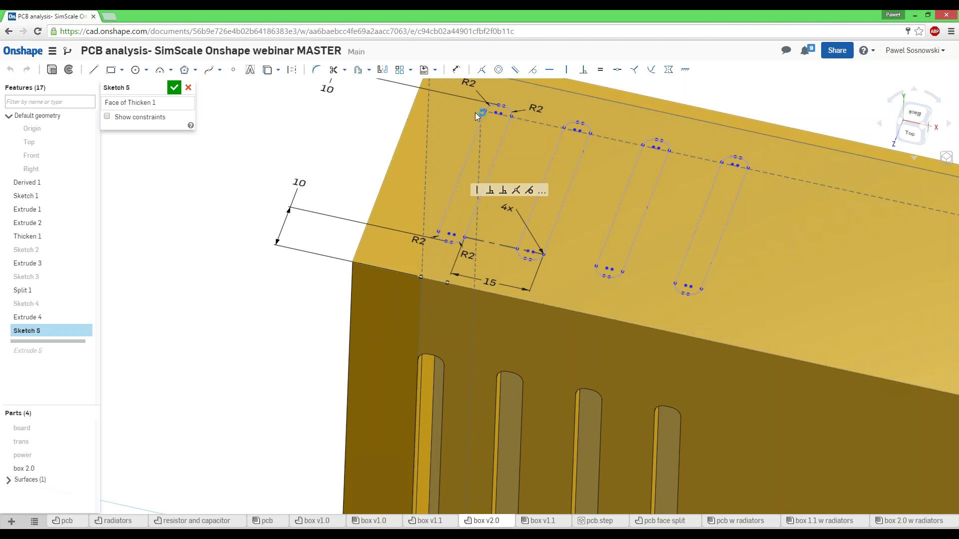
left_click(498, 109)
scroll(227, 285, "down", 2)
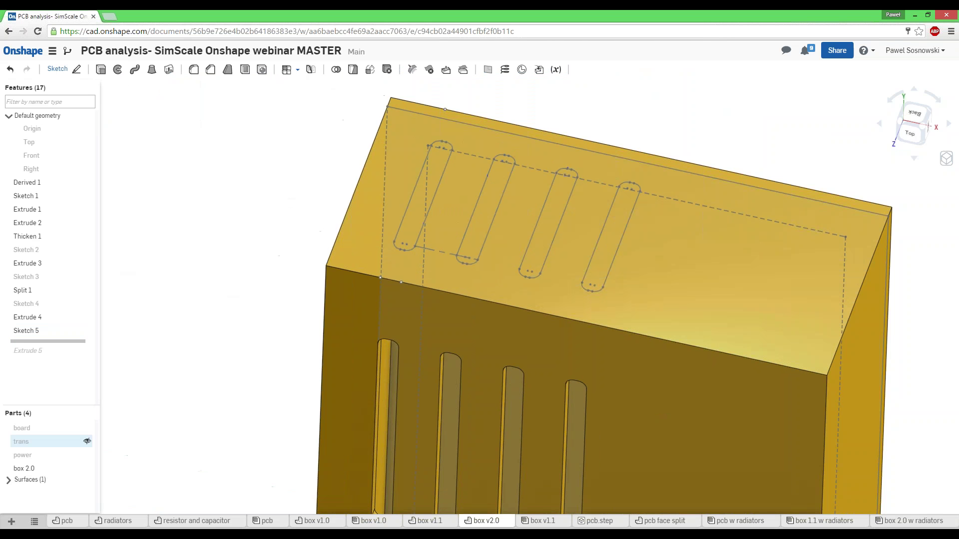
Step: Roll the feature history forward past Extrude 5 and inspect the slots cut through the box's side and top faces
left_click_drag(40, 353, 60, 367)
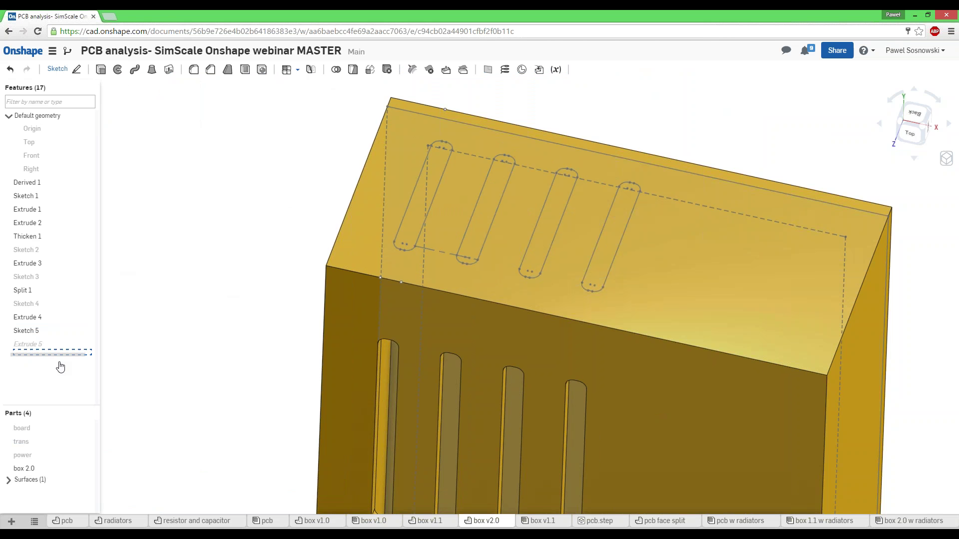
left_click_drag(124, 366, 220, 291)
key("Down")
key("Down")
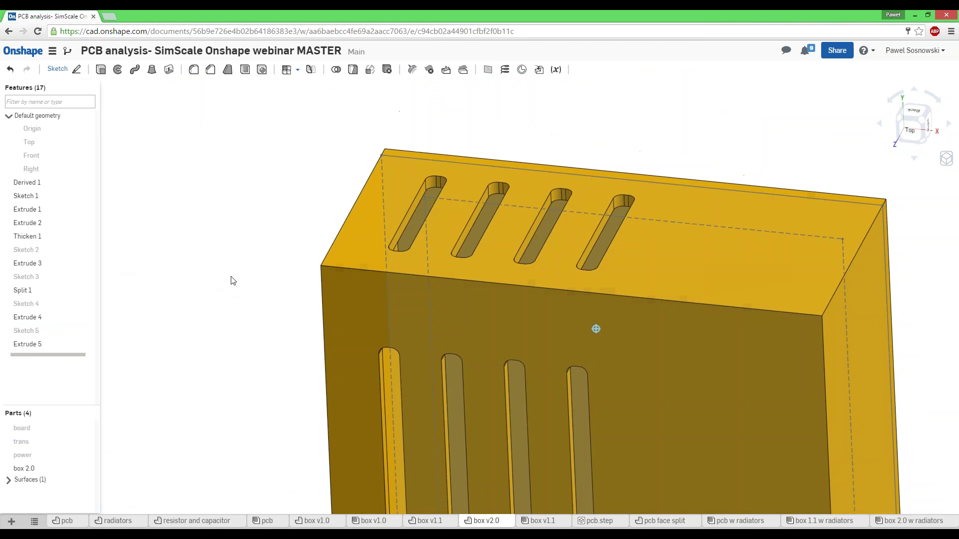
key("Left")
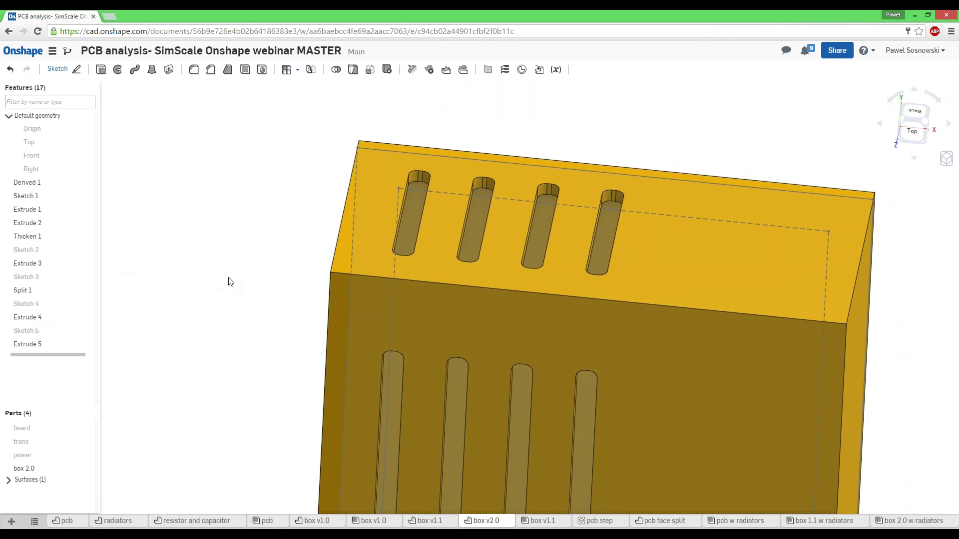
scroll(278, 355, "up", 2)
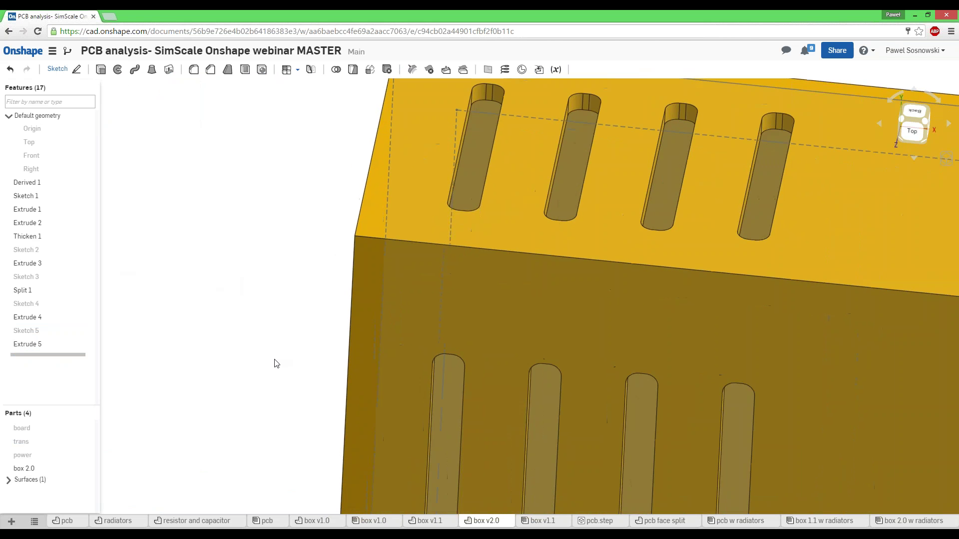
scroll(273, 366, "down", 4)
scroll(282, 225, "down", 3)
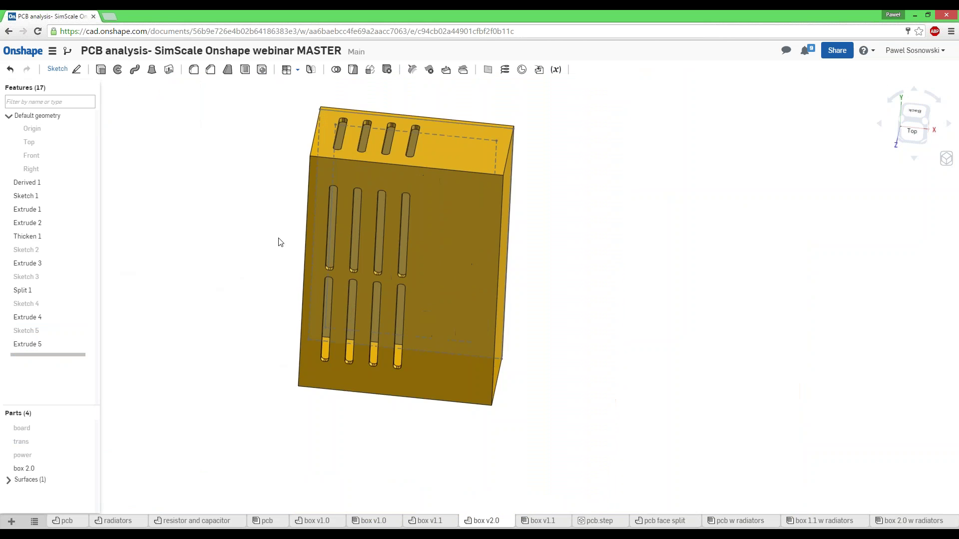
middle_click_drag(278, 239, 293, 272)
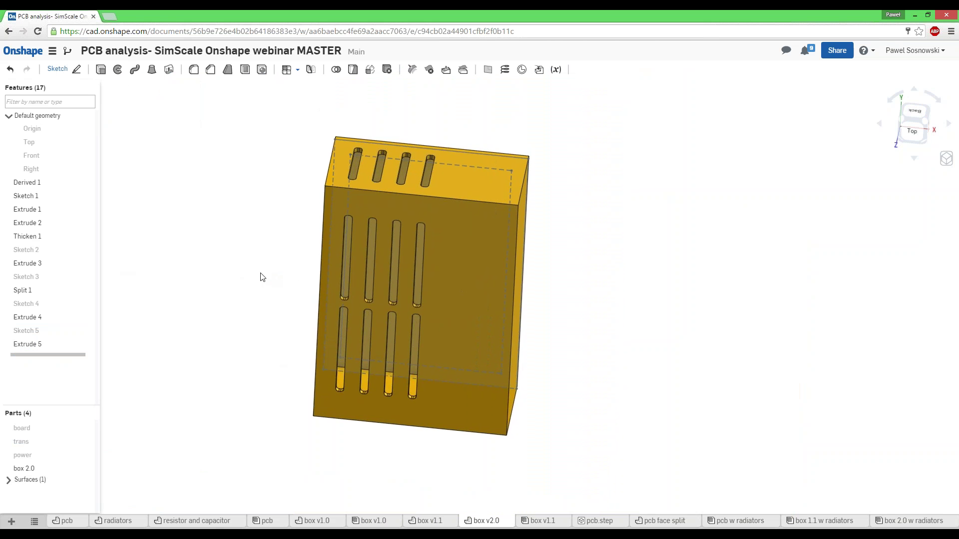
mouse_move(260, 278)
right_mouse_down()
mouse_move(266, 256)
mouse_move(249, 264)
right_mouse_up()
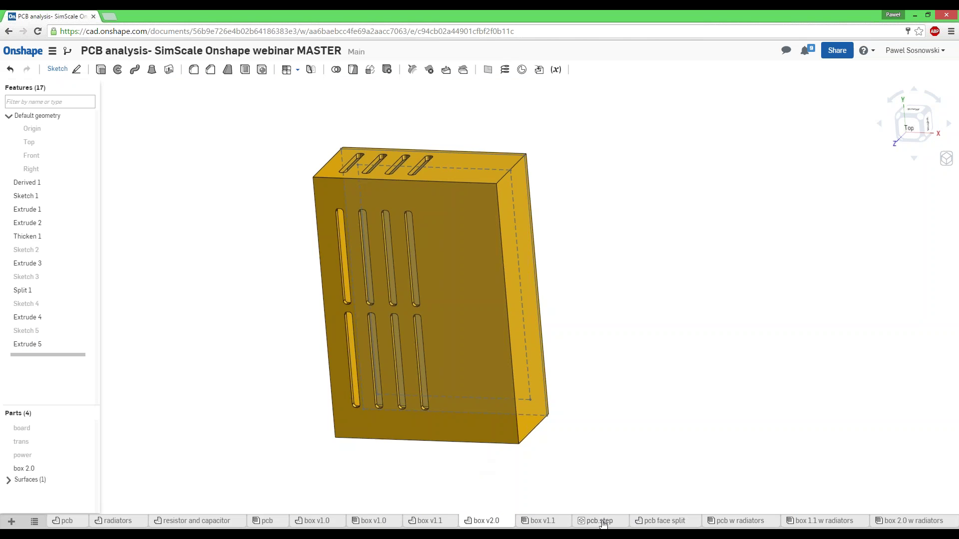
Step: Open the box 2.0 w radiators assembly and temporarily hide box 2.0 to view the circuit board inside
left_click(900, 522)
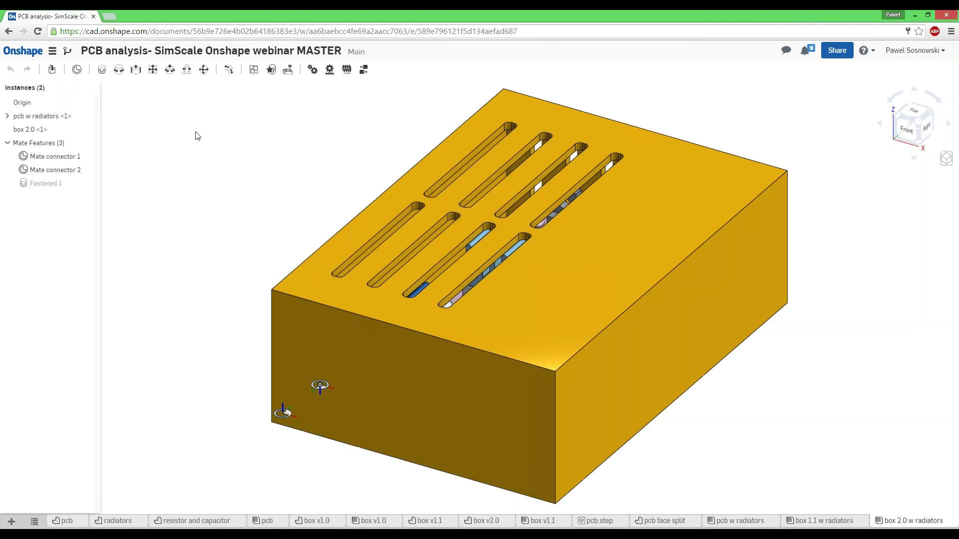
right_click_drag(255, 213, 235, 205)
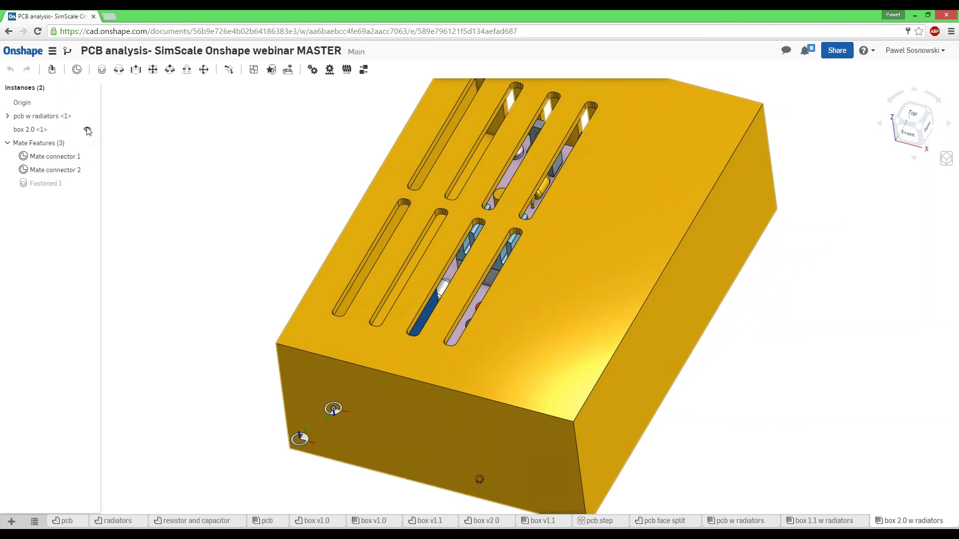
left_click(87, 130)
mouse_move(322, 192)
right_mouse_down()
mouse_move(312, 203)
mouse_move(298, 171)
mouse_move(323, 173)
right_mouse_up()
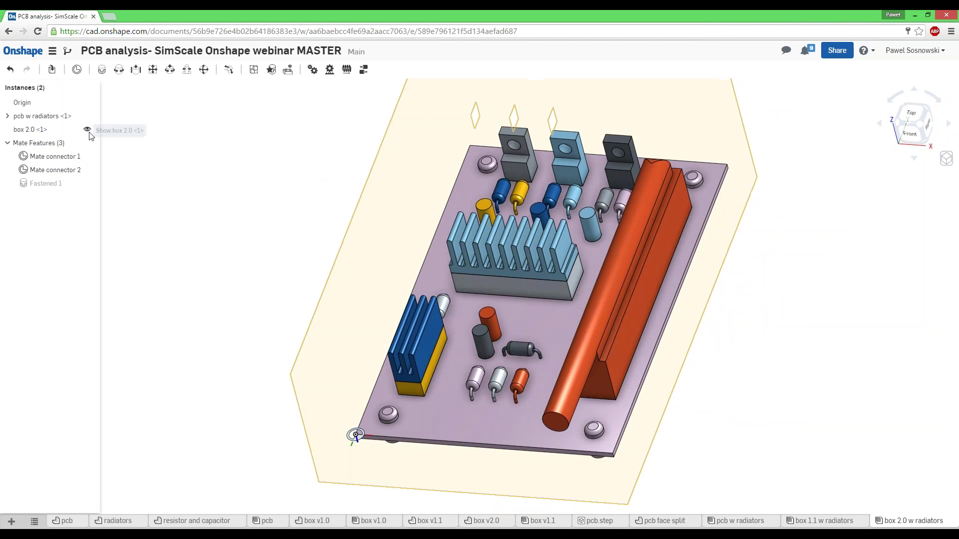
left_click(88, 131)
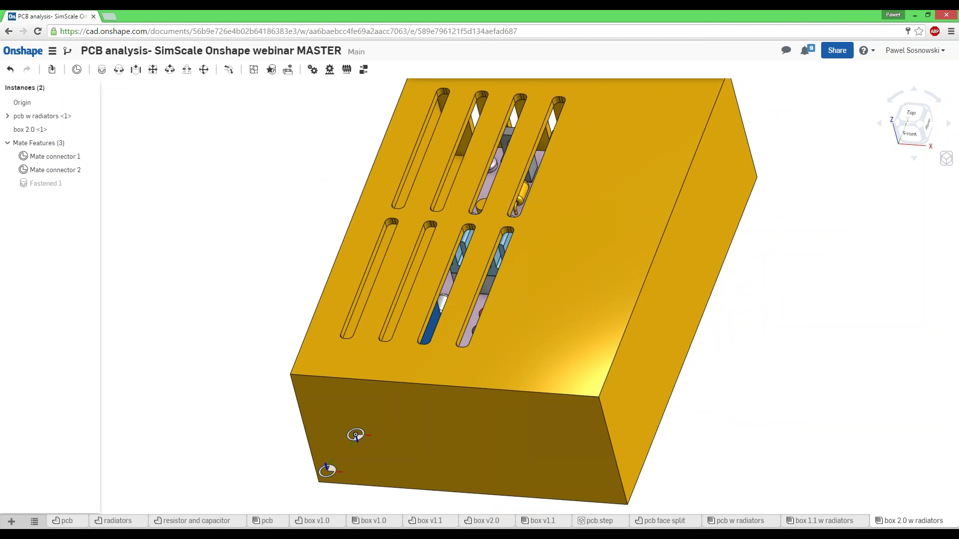
Step: Display the box 2.0 w radiators assembly as translucent and inspect the board's position inside the enclosure
scroll(301, 322, "up", 5)
scroll(298, 320, "down", 5)
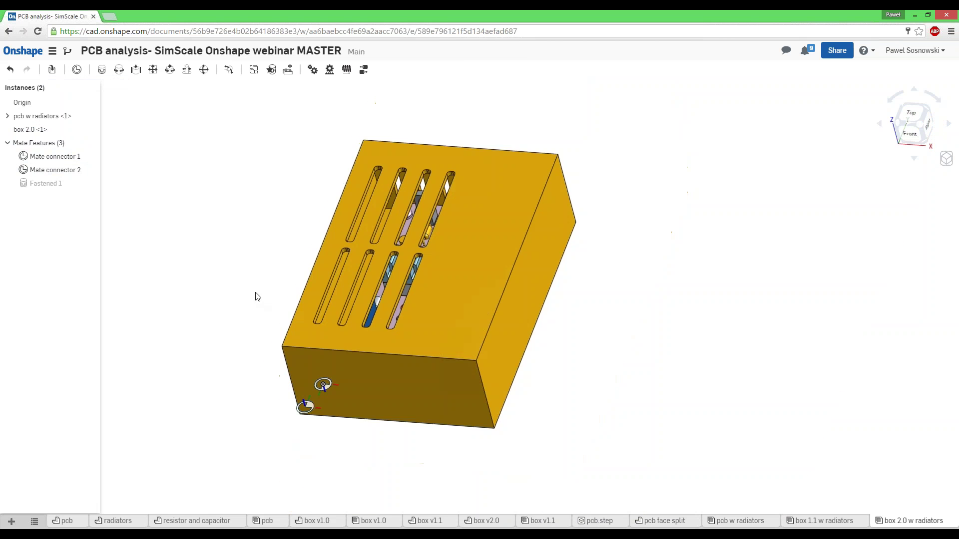
right_click_drag(255, 294, 290, 320)
key("shift+7")
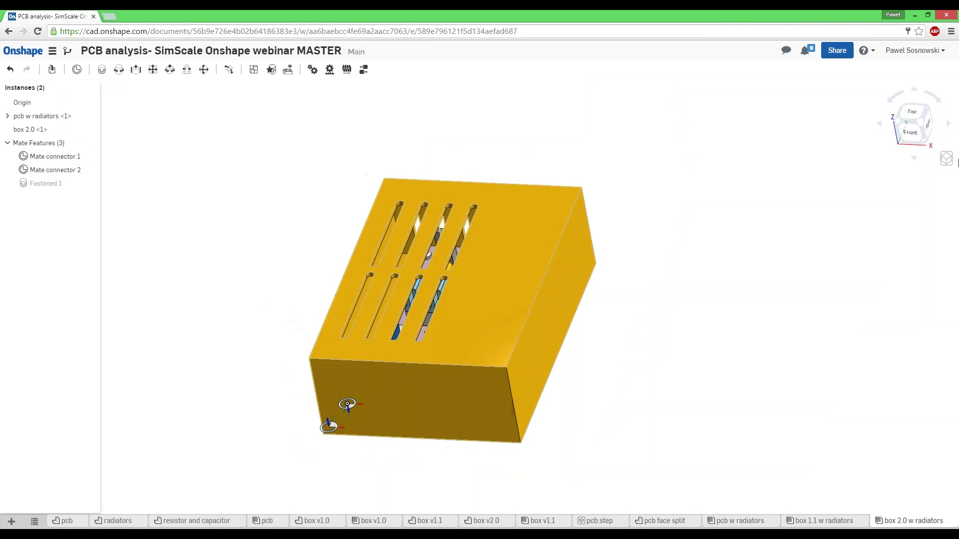
left_click(946, 159)
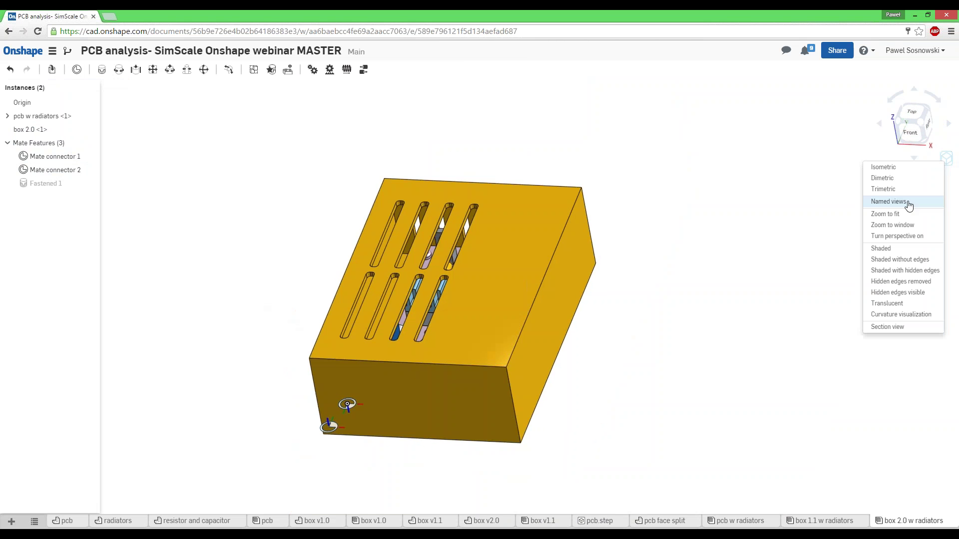
left_click(907, 304)
mouse_move(644, 323)
right_mouse_down()
mouse_move(664, 334)
mouse_move(657, 327)
right_mouse_up()
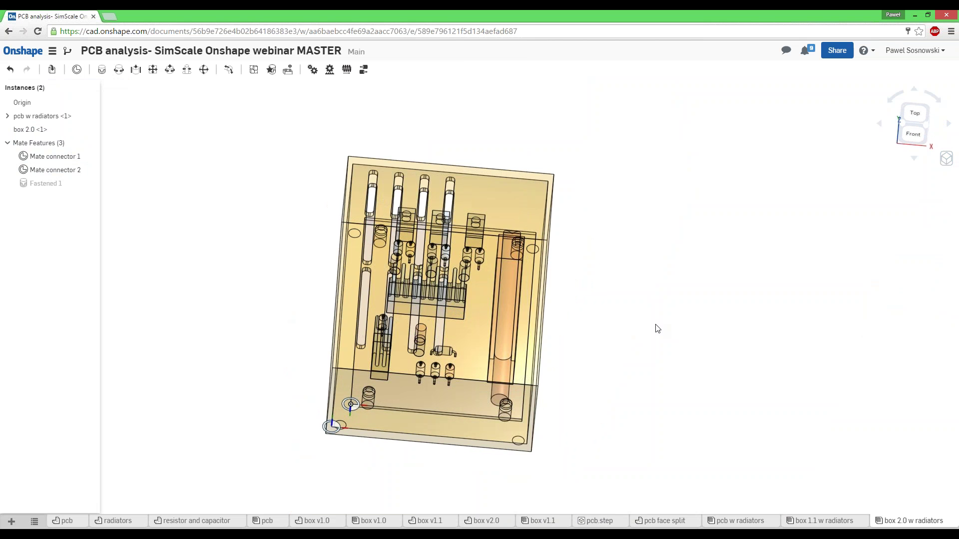
key("shift+7")
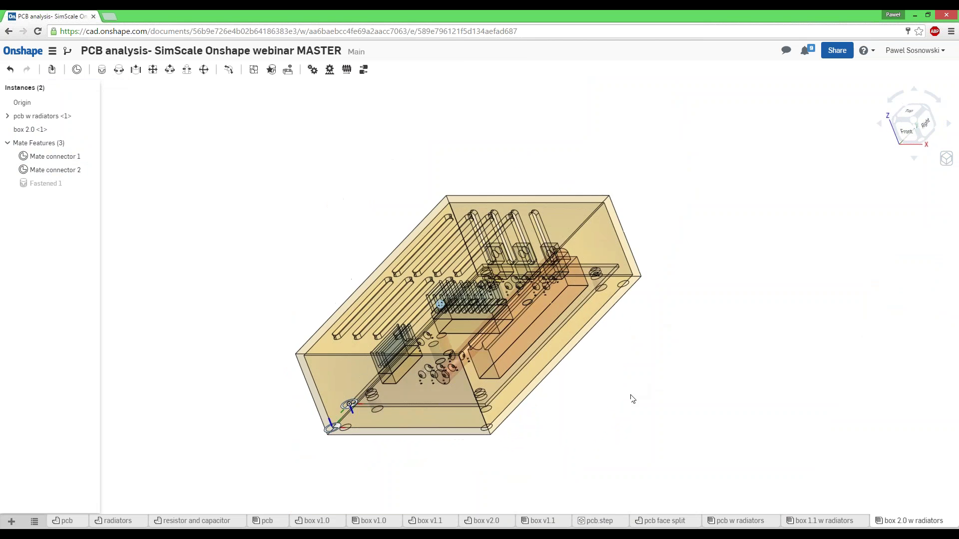
right_click_drag(644, 404, 672, 419)
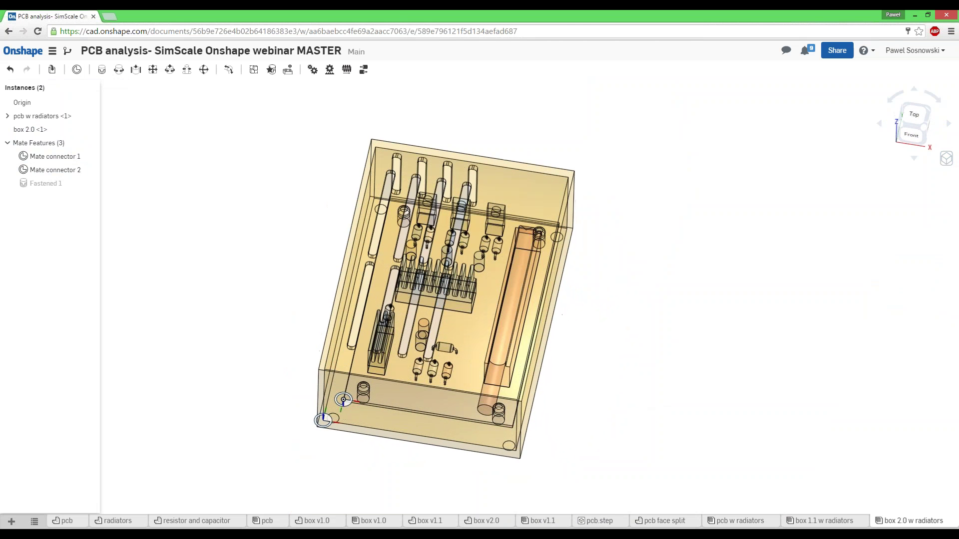
Step: Switch to the SimScale Platform and bring up the simulation run CFD Box 1.1 w rad fix T273 Run 2
double_click(392, 14)
key("alt+Tab")
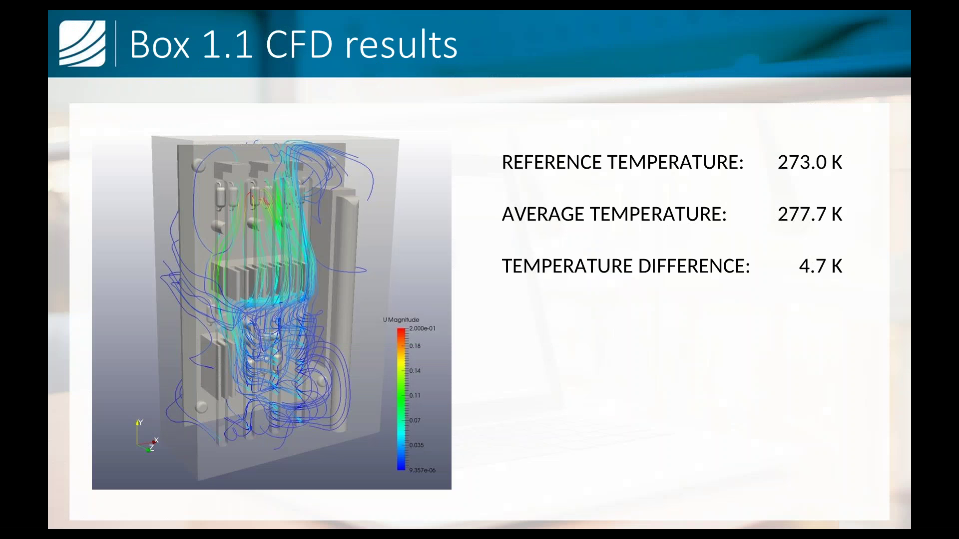
key("alt+Tab")
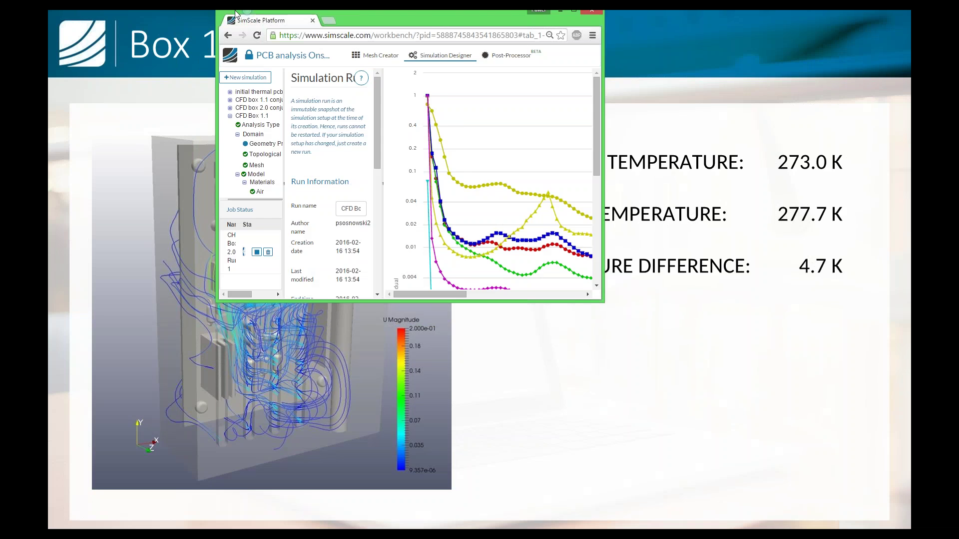
scroll(108, 246, "down", 1)
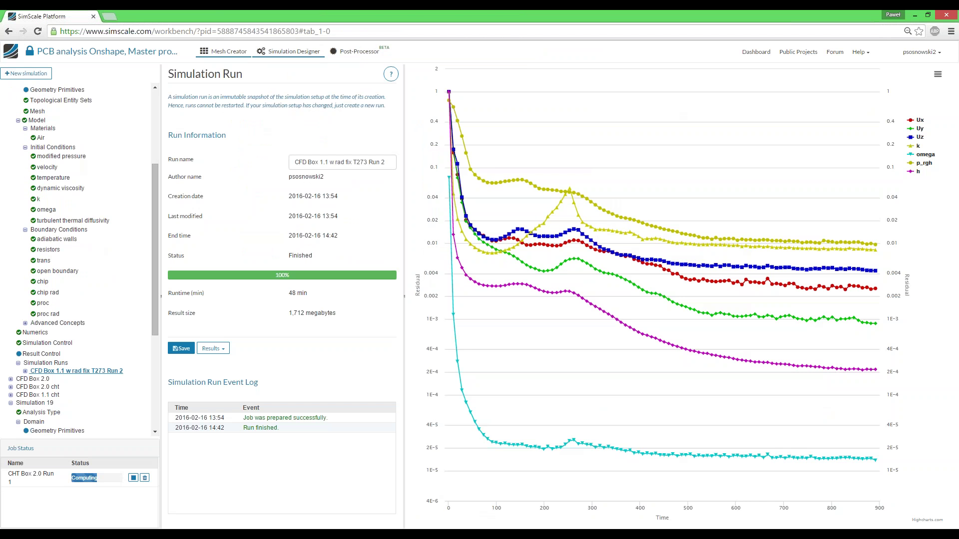
Step: In the Mesh Creator, select box 2.0 w radiators from the PCB analysis webinar MASTER document for Onshape import, and close the import without running it
left_click(235, 52)
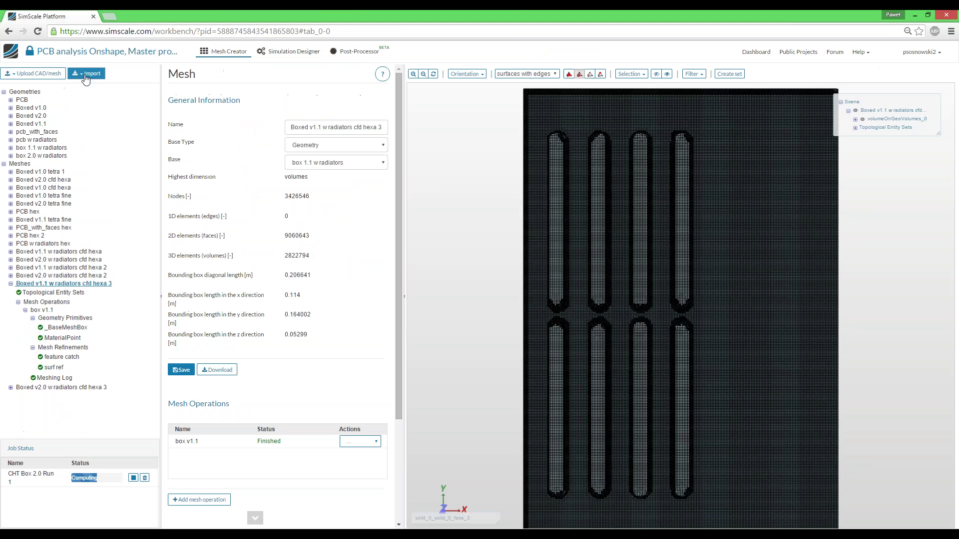
left_click(86, 73)
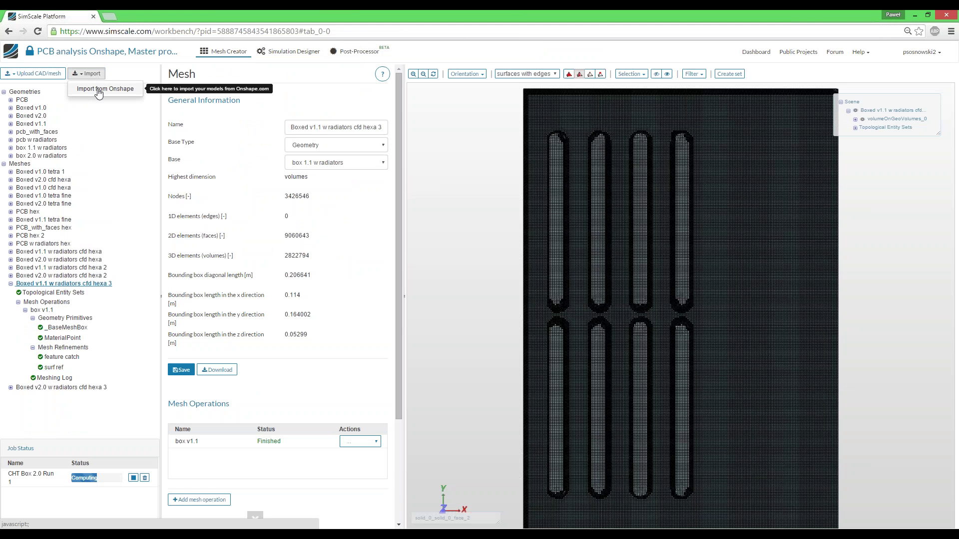
left_click(98, 90)
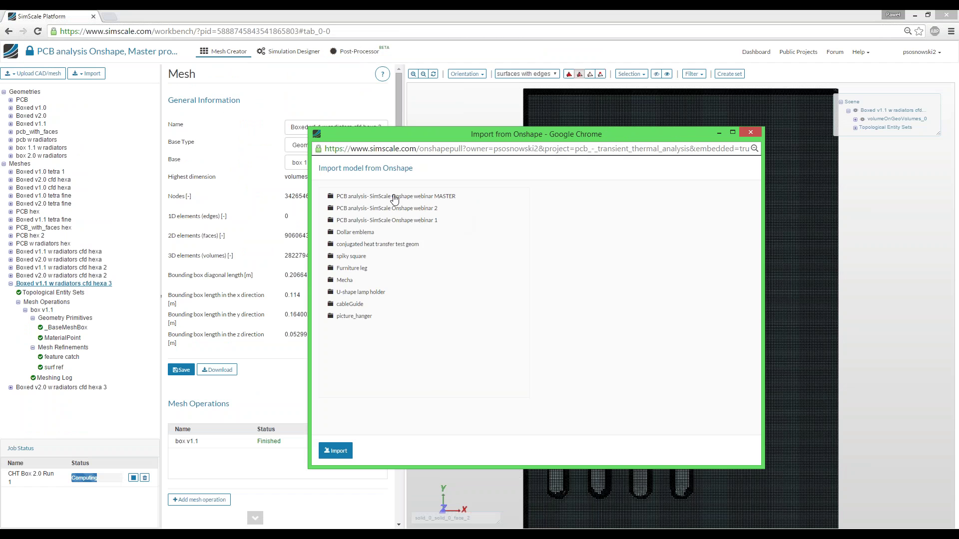
left_click(394, 197)
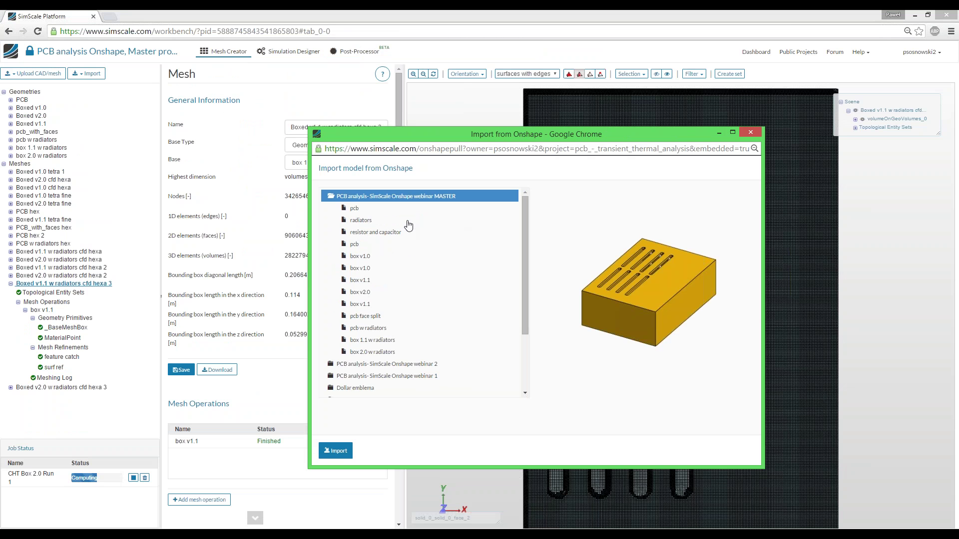
left_click(507, 349)
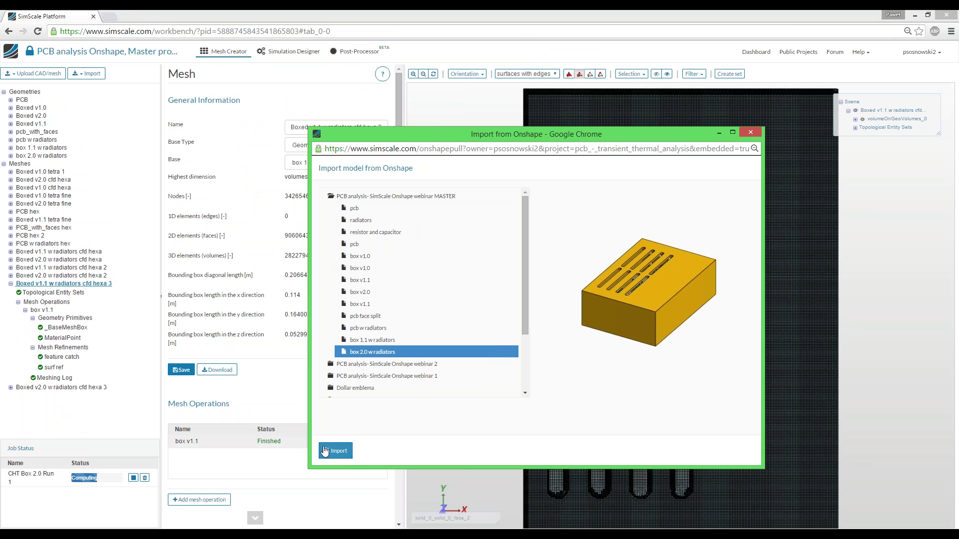
left_click(749, 133)
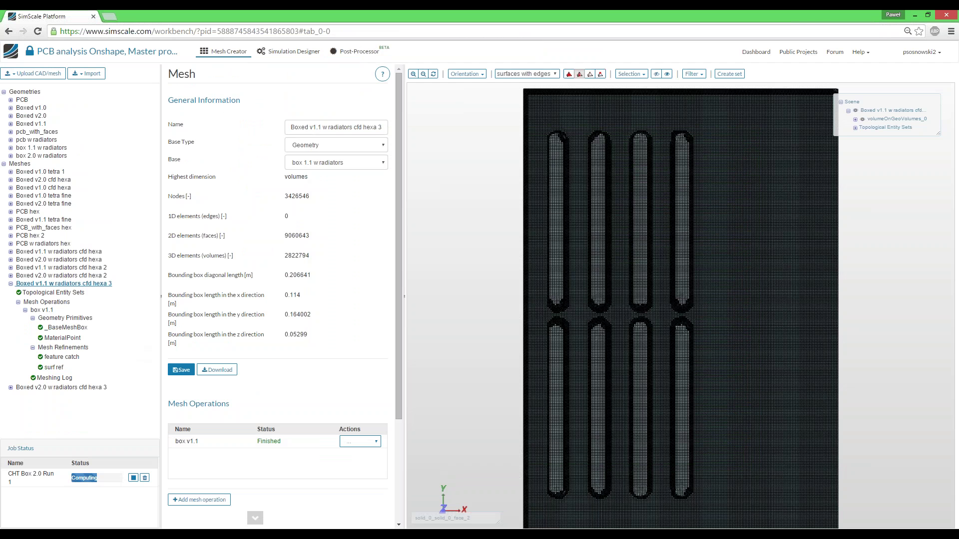
Step: Switch to Onshape and export the box 2.0 w radiators assembly as a STEP file with the Download option
key("alt+Tab")
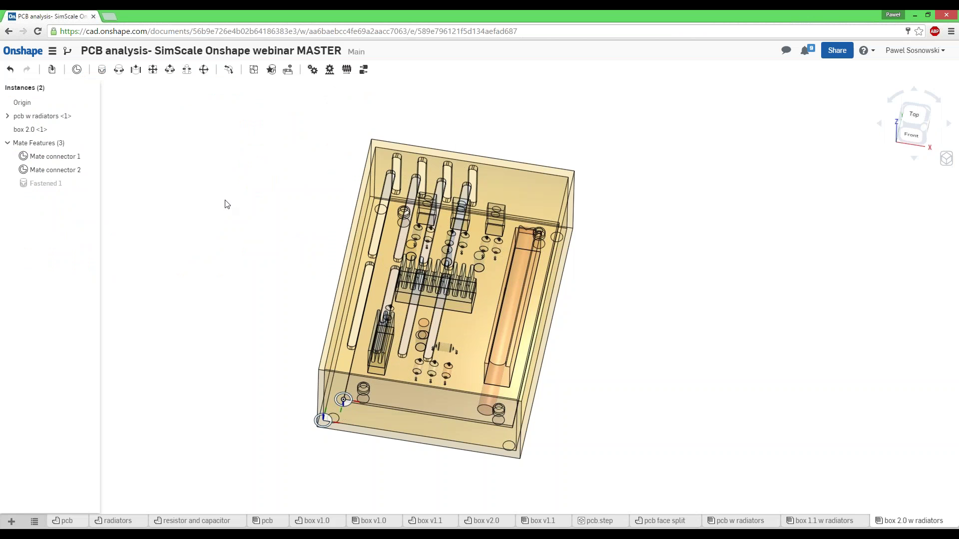
right_click(906, 524)
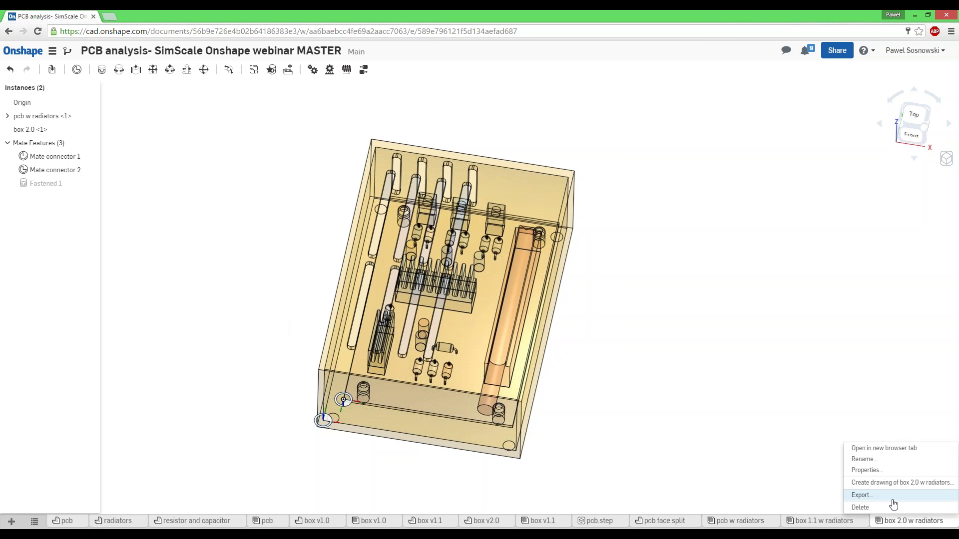
left_click(893, 500)
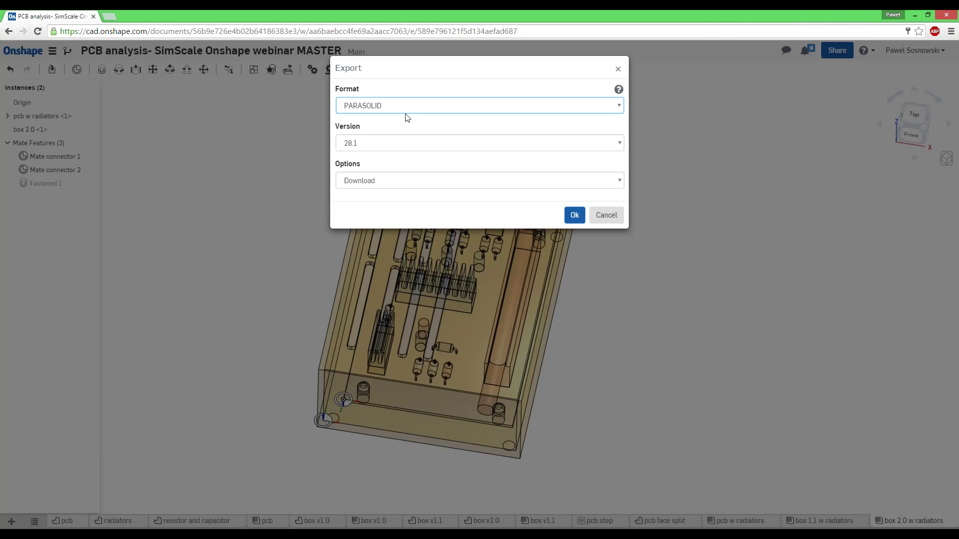
left_click(399, 105)
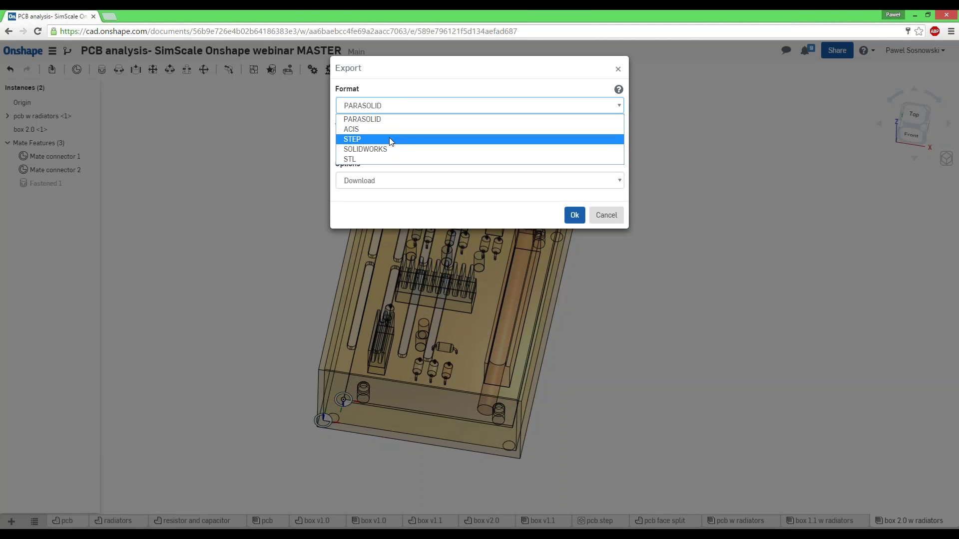
left_click(389, 140)
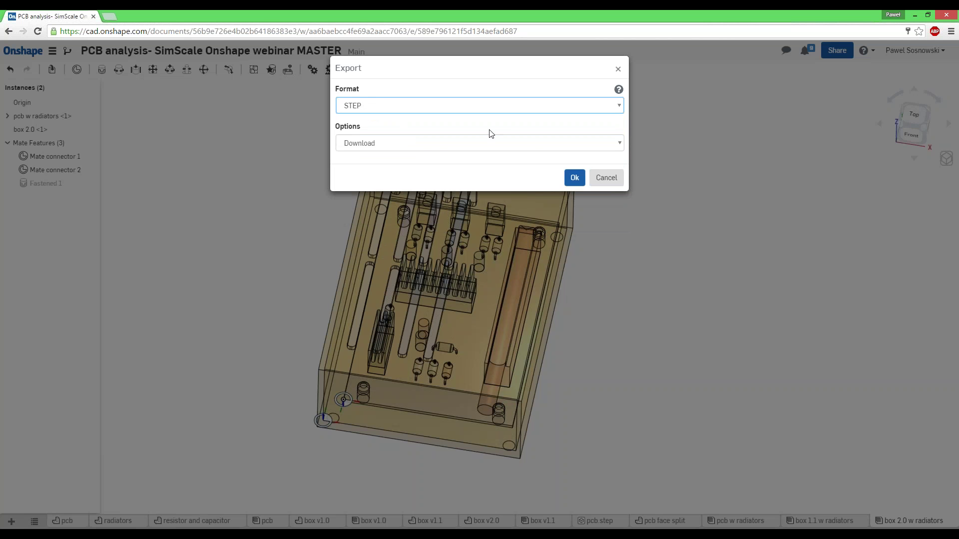
left_click(573, 175)
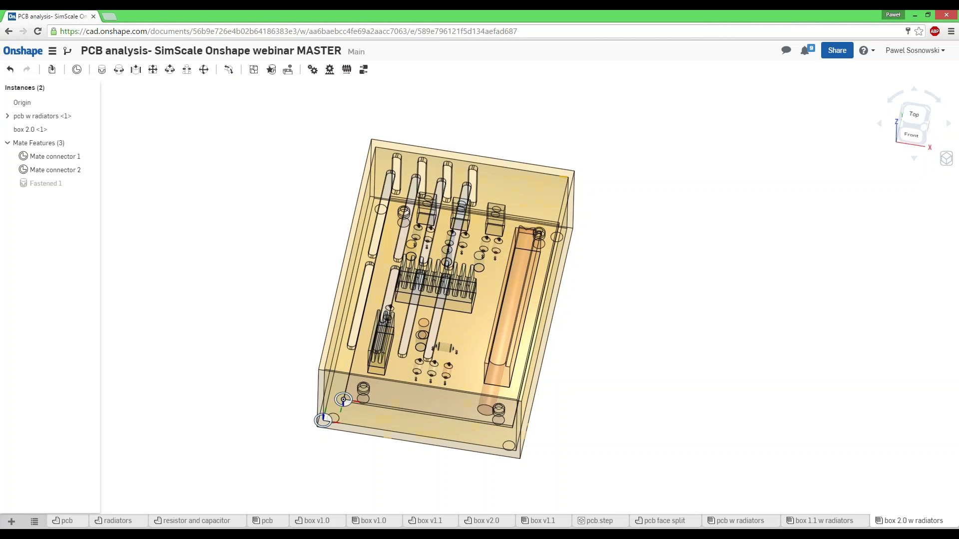
Step: Return to SimScale, prepare a geometry upload in STEP format and browse for a file, and cancel the upload
key("super+Down")
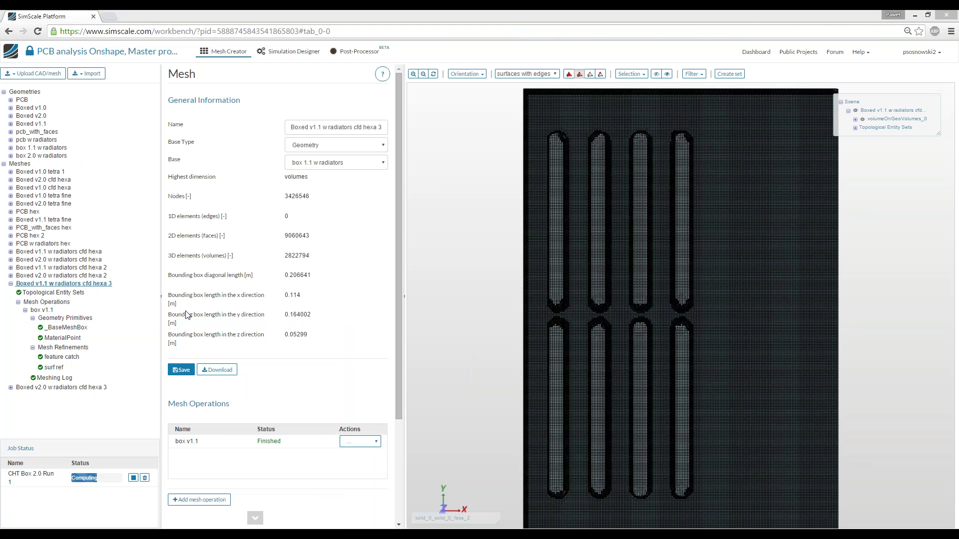
left_click(61, 78)
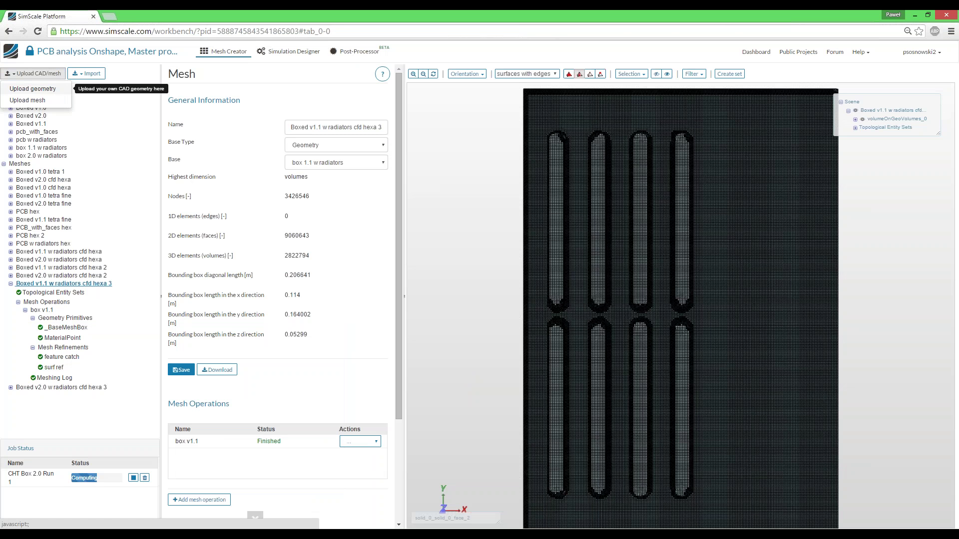
left_click(56, 89)
left_click(528, 112)
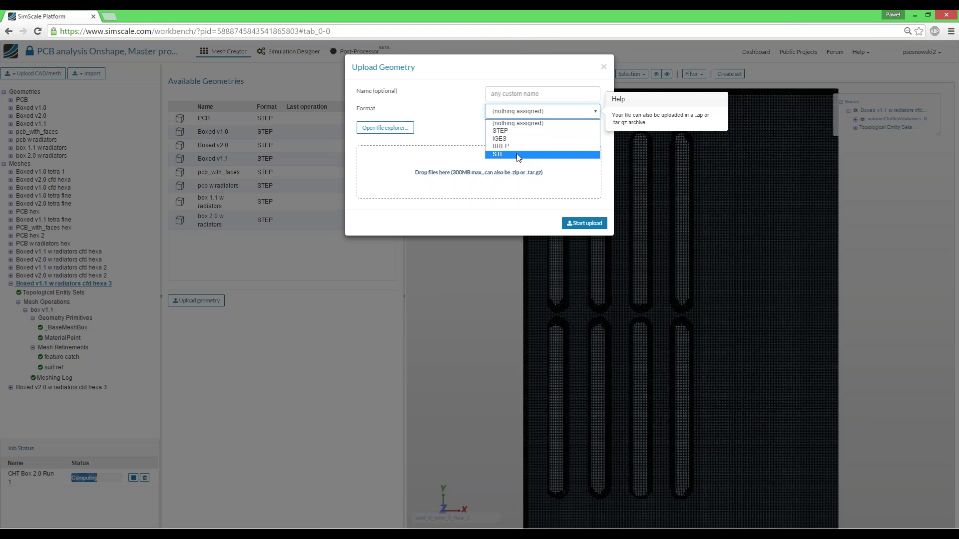
left_click(478, 149)
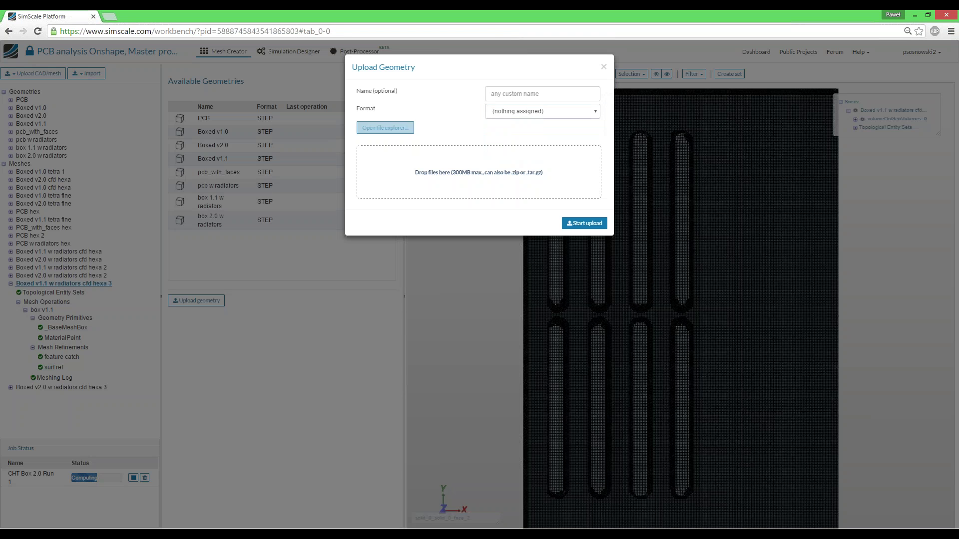
left_click(520, 111)
left_click(514, 131)
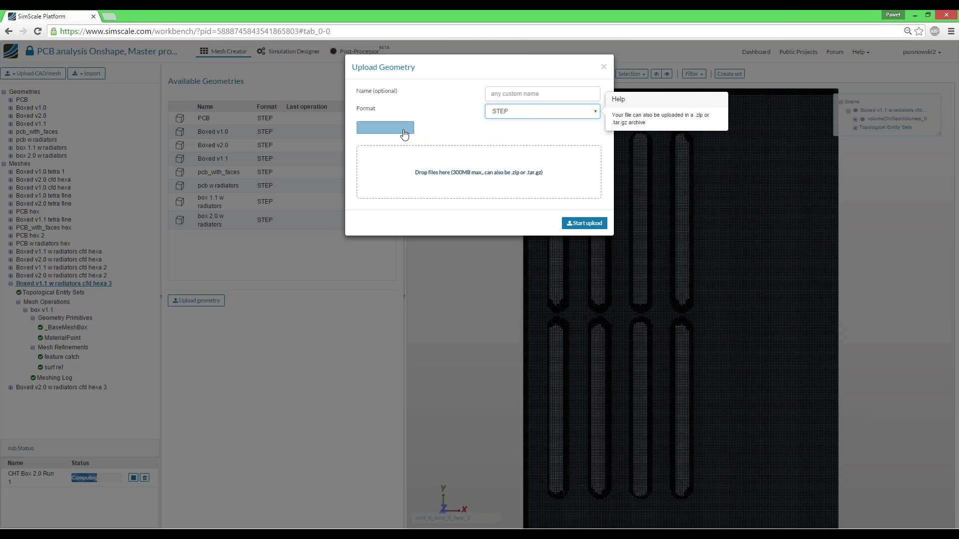
left_click(390, 128)
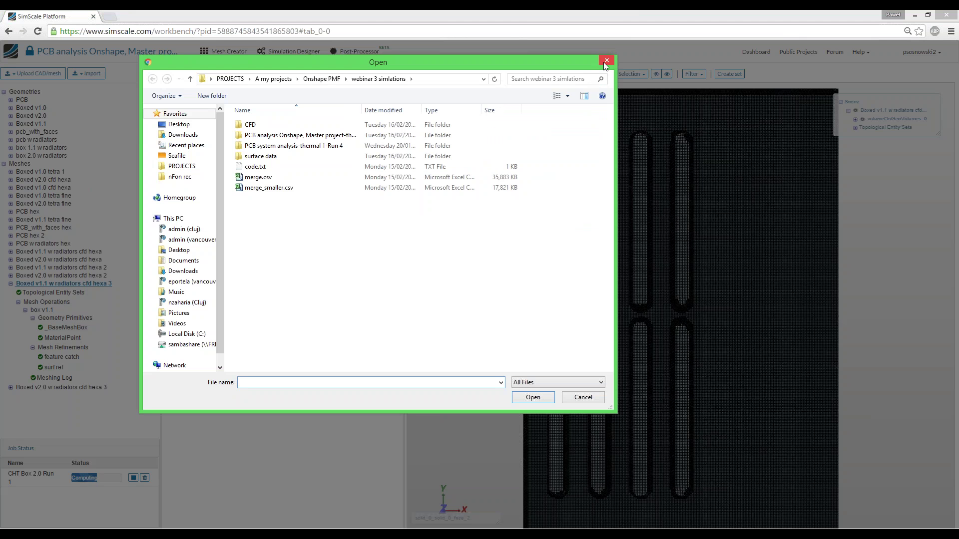
left_click(605, 61)
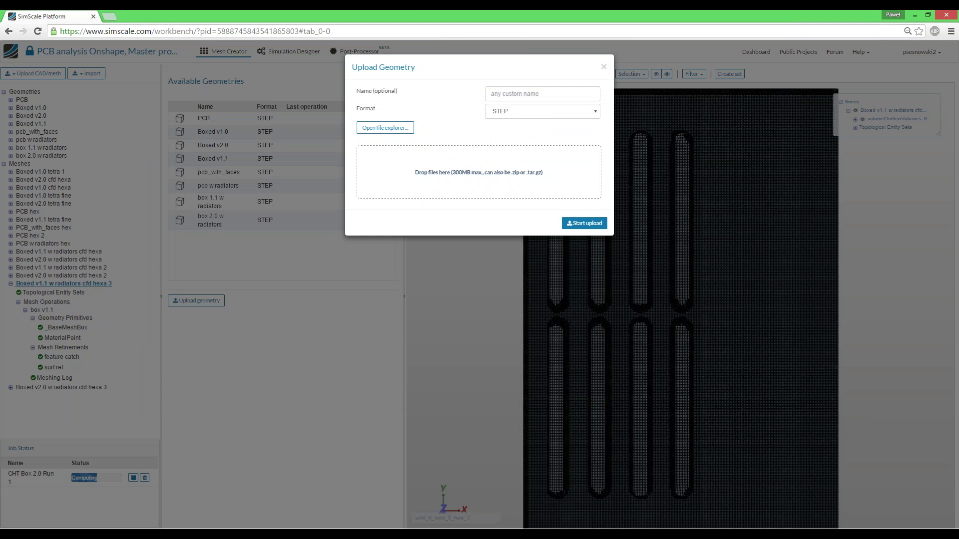
left_click(603, 66)
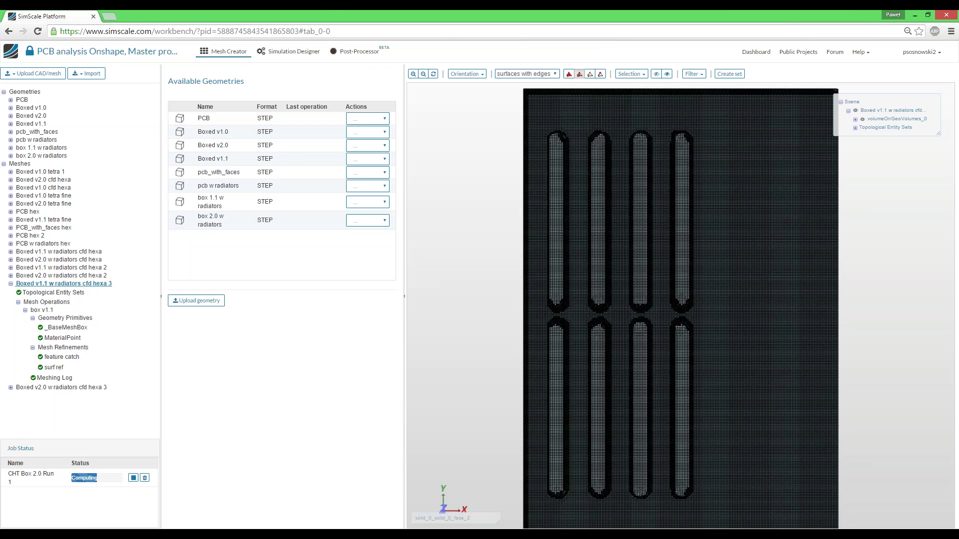
Step: Display the box 2.0 w radiators geometry and hide the enclosure solid_0 to inspect the circuit board inside
left_click(43, 156)
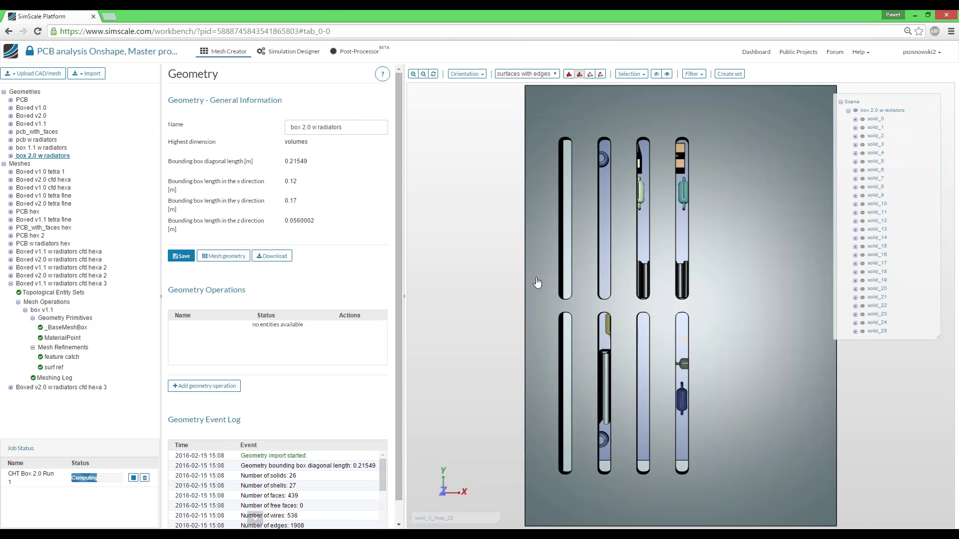
left_click_drag(520, 231, 576, 272)
left_click_drag(505, 300, 623, 192)
left_click(863, 119)
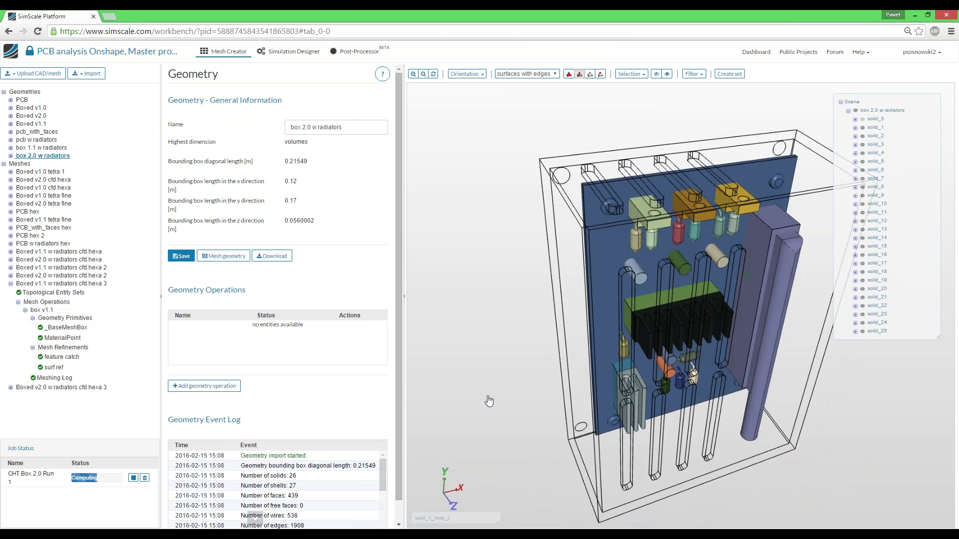
mouse_move(485, 346)
left_mouse_down()
mouse_move(452, 275)
mouse_move(479, 300)
mouse_move(462, 295)
mouse_move(488, 342)
left_mouse_up()
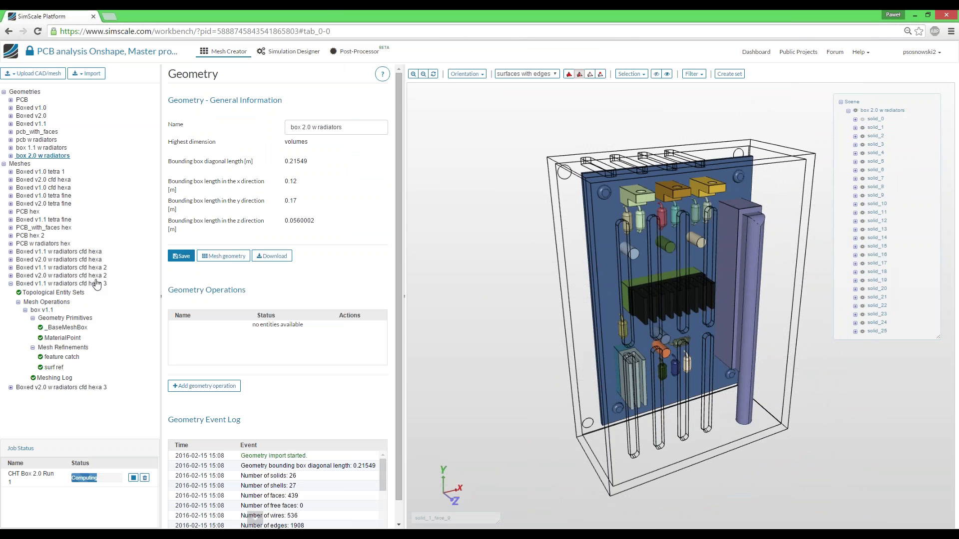
Step: Compare the element counts of the meshes Boxed v2.0 w radiators cfd hexa 2 and cfd hexa 3
left_click(55, 275)
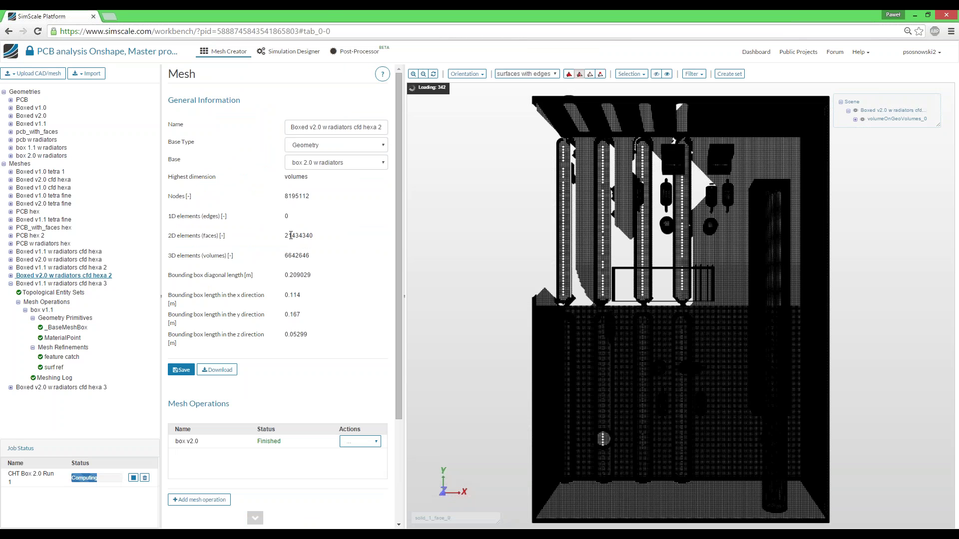
left_click_drag(288, 235, 302, 236)
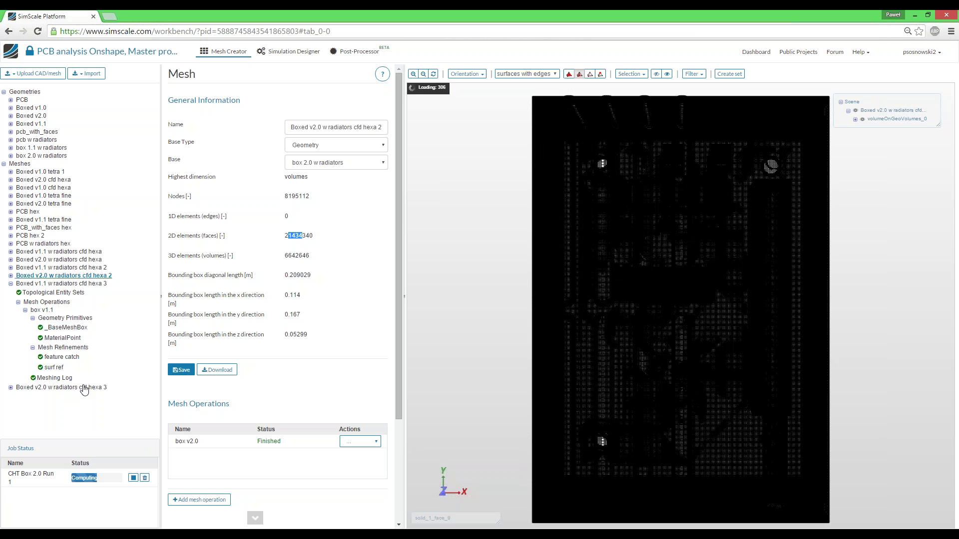
left_click(84, 387)
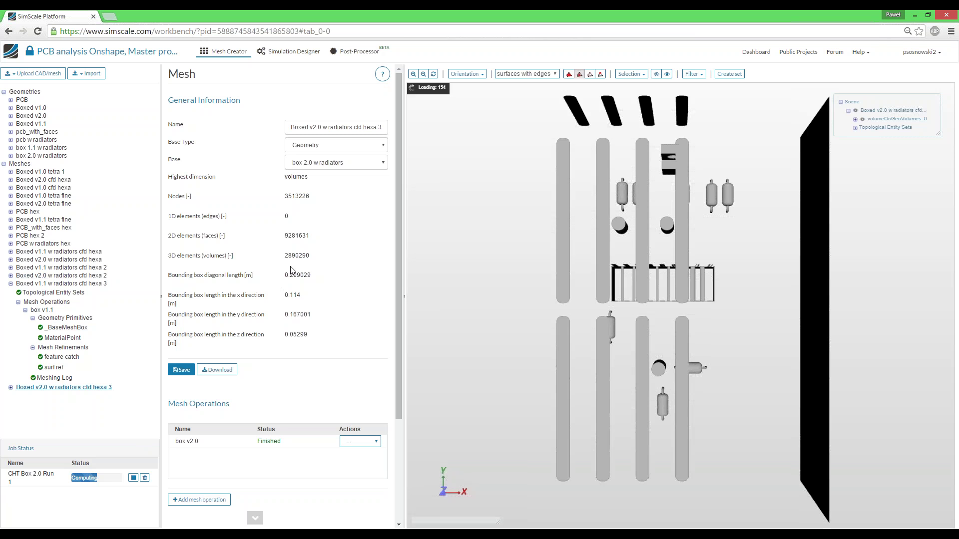
left_click_drag(299, 256, 288, 256)
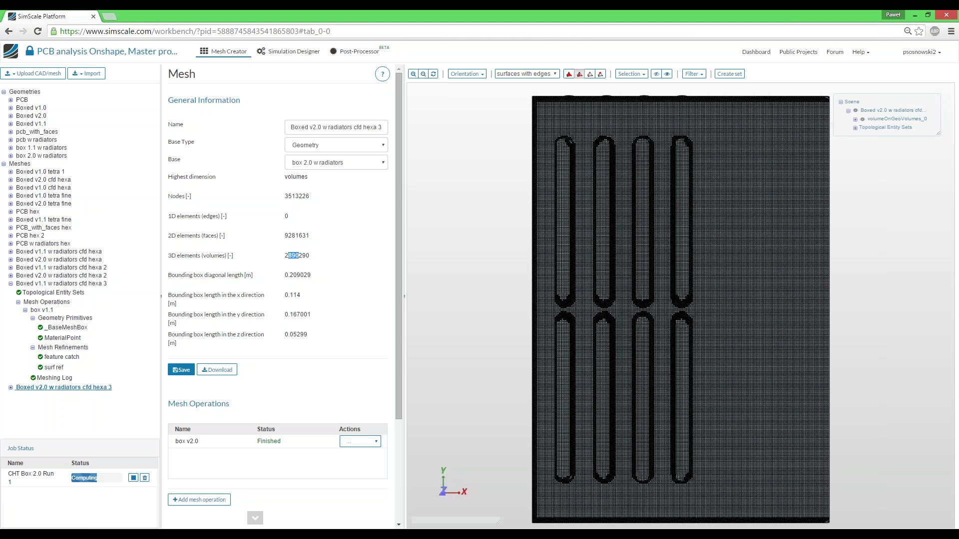
left_click(368, 235)
Step: Hide the front and top outer faces of the cfd hexa 3 mesh to inspect the meshed components inside
left_click_drag(487, 216, 490, 250)
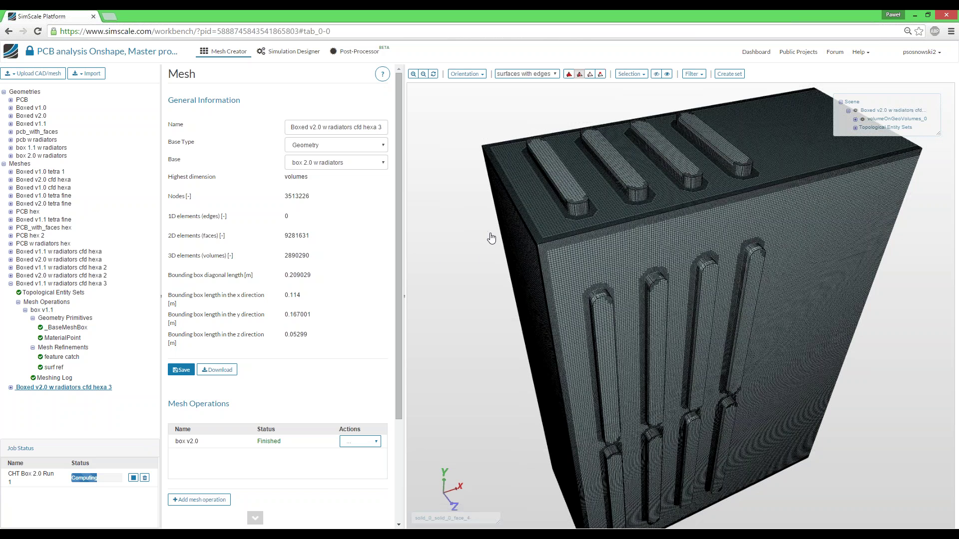
left_click_drag(492, 240, 606, 257)
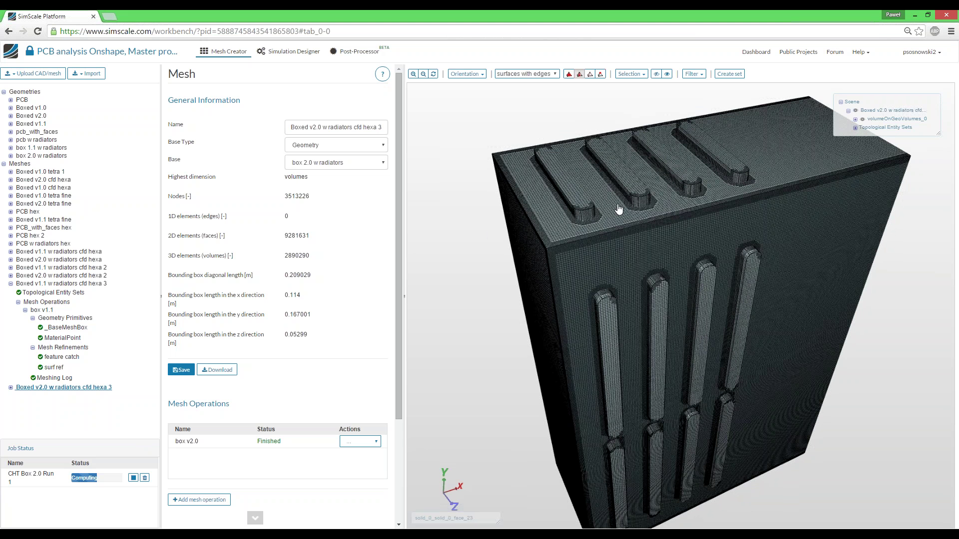
left_click(657, 75)
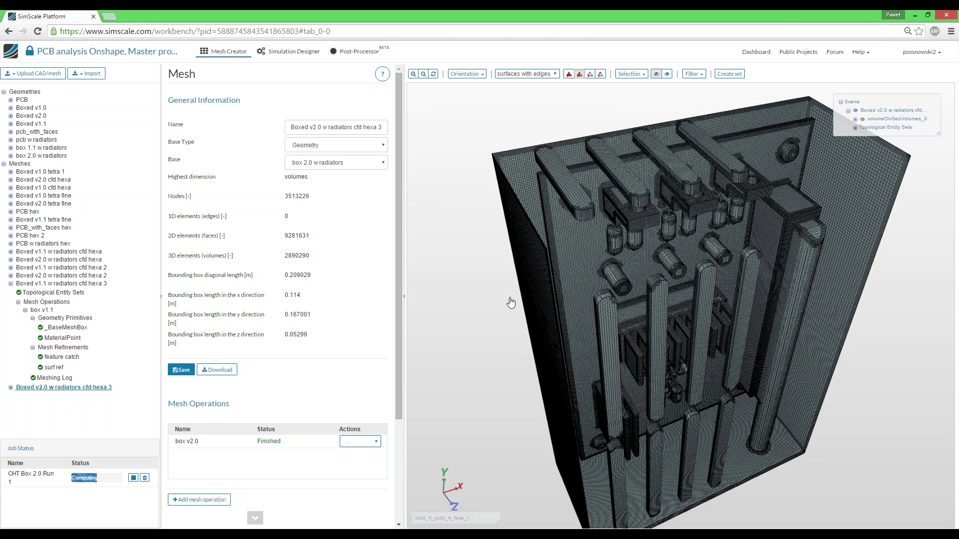
left_click_drag(510, 303, 529, 303)
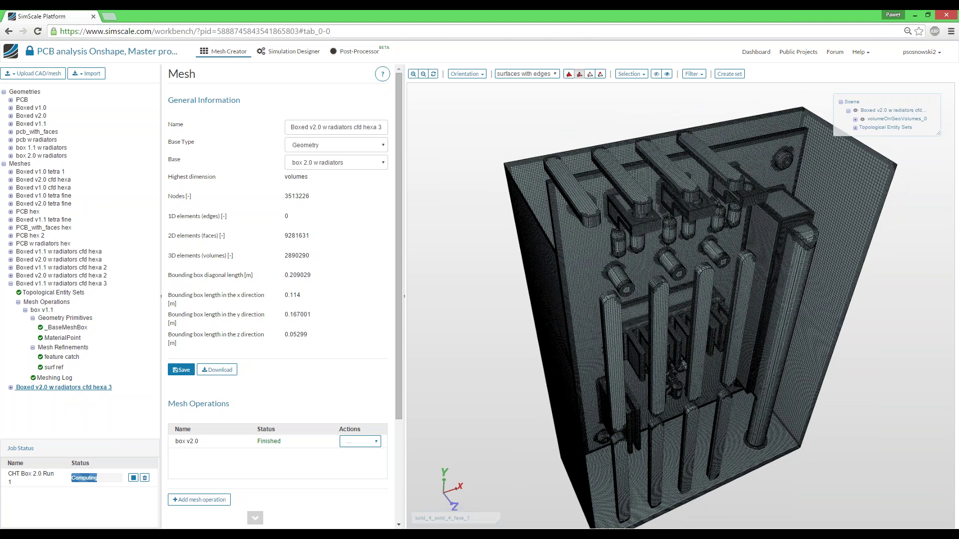
Step: Open the CFD Box 2.0 simulation in the Simulation Designer and display its mesh as surfaces without edges
left_click(294, 56)
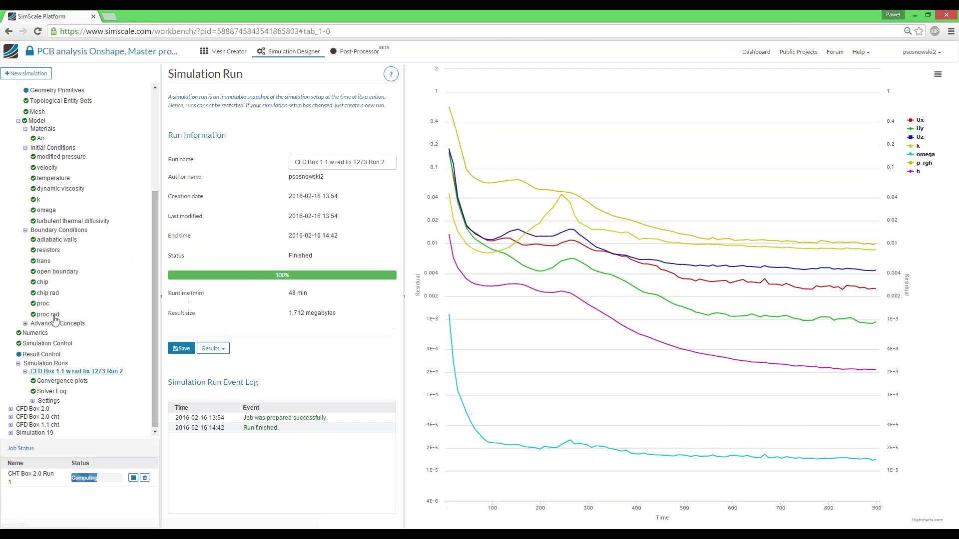
left_click(23, 410)
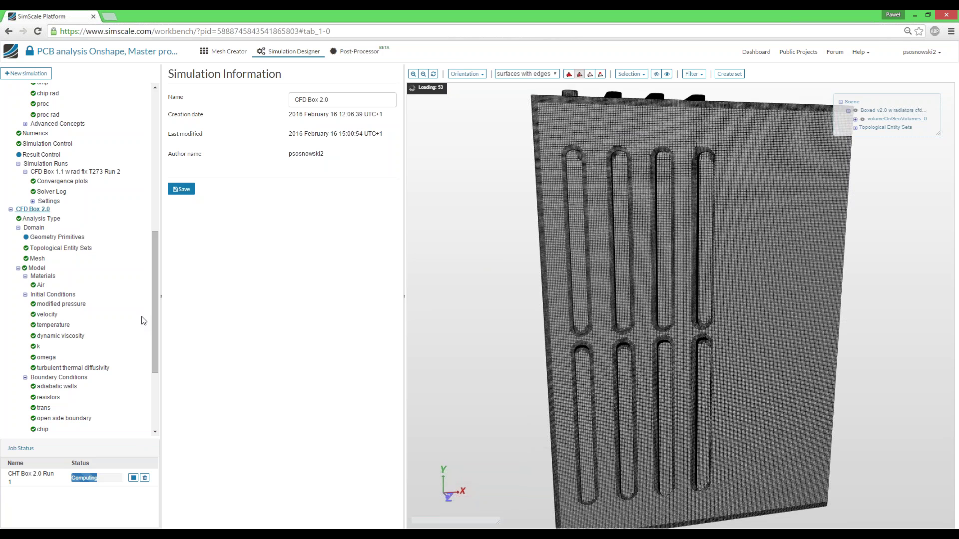
left_click(530, 75)
left_click(519, 84)
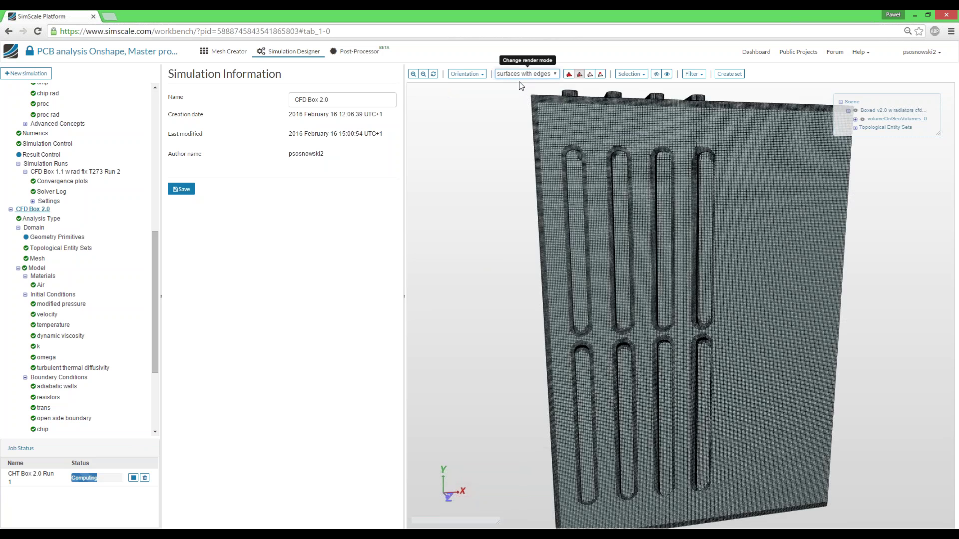
left_click_drag(499, 232, 539, 250)
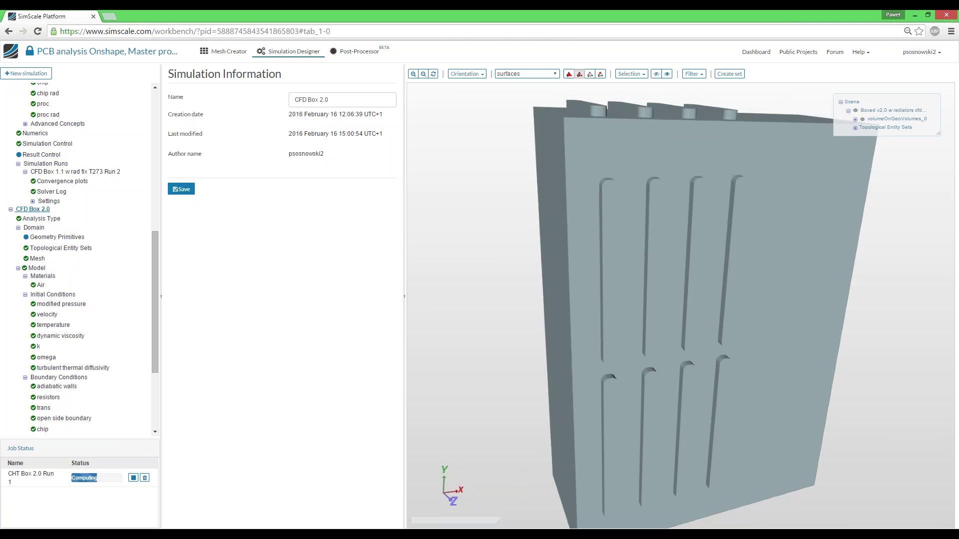
Step: Review the CFD Box 2.0 simulation's topological entity sets, gravity components and Air material properties
left_click(79, 249)
scroll(250, 190, "down", 3)
scroll(247, 205, "up", 3)
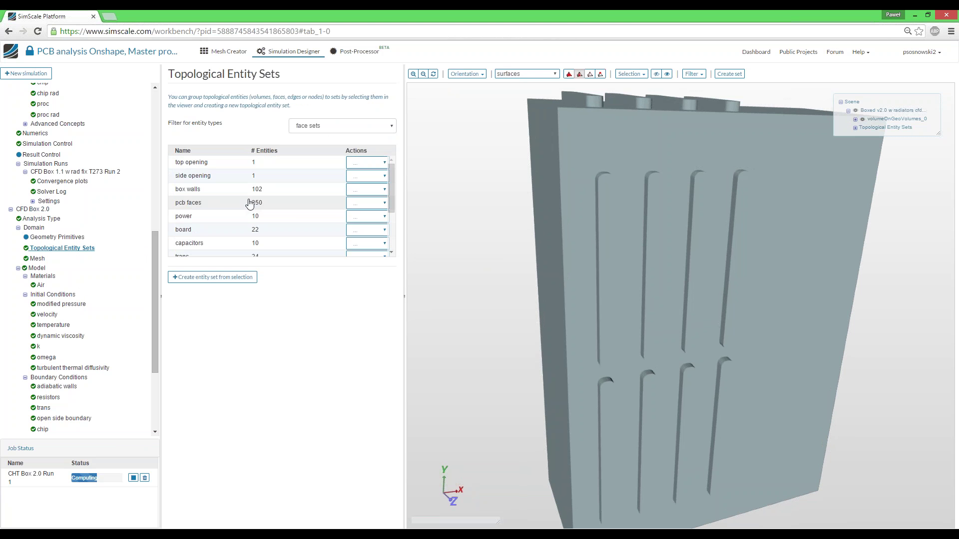
left_click(36, 269)
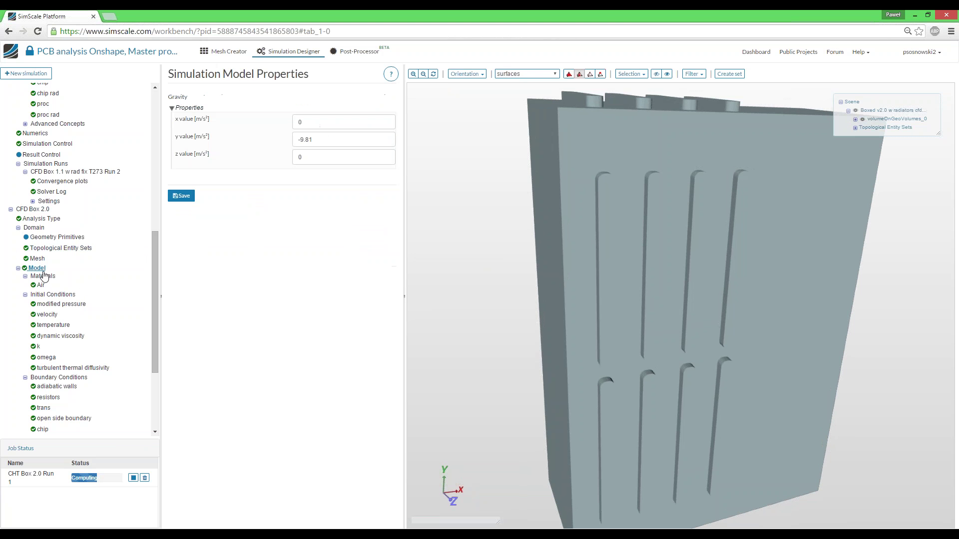
left_click(41, 286)
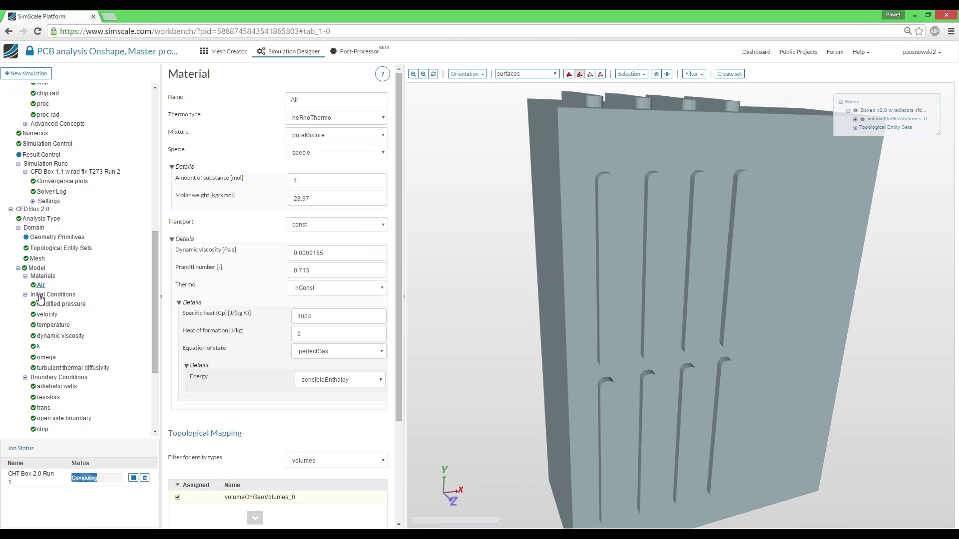
Step: Examine the initial conditions for modified pressure, velocity and temperature in the CFD Box 2.0 simulation
left_click(45, 305)
left_click(47, 315)
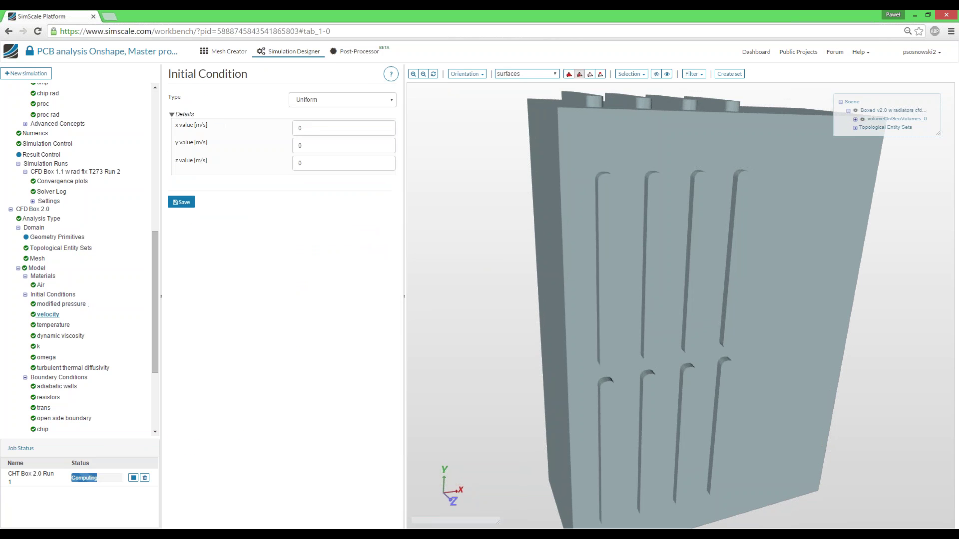
left_click(53, 325)
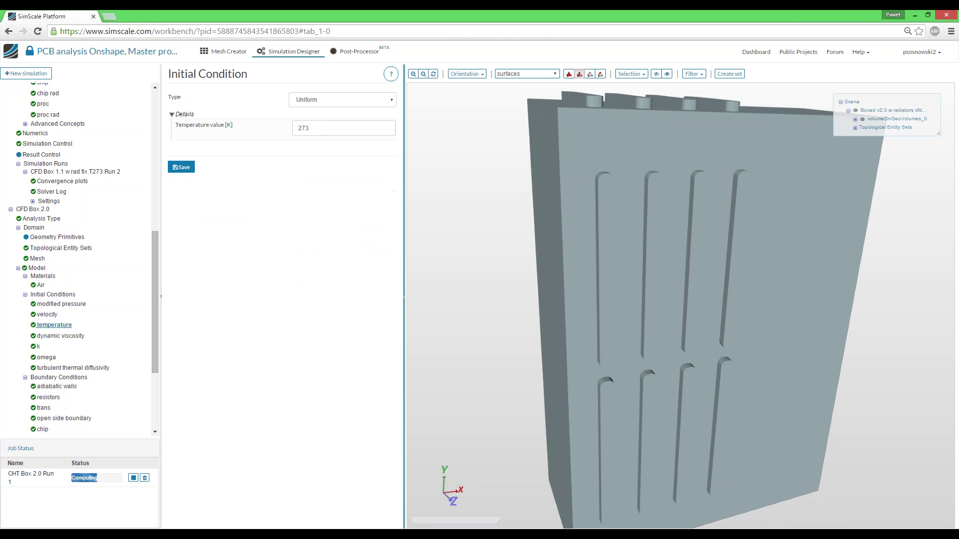
double_click(295, 128)
left_click(323, 129)
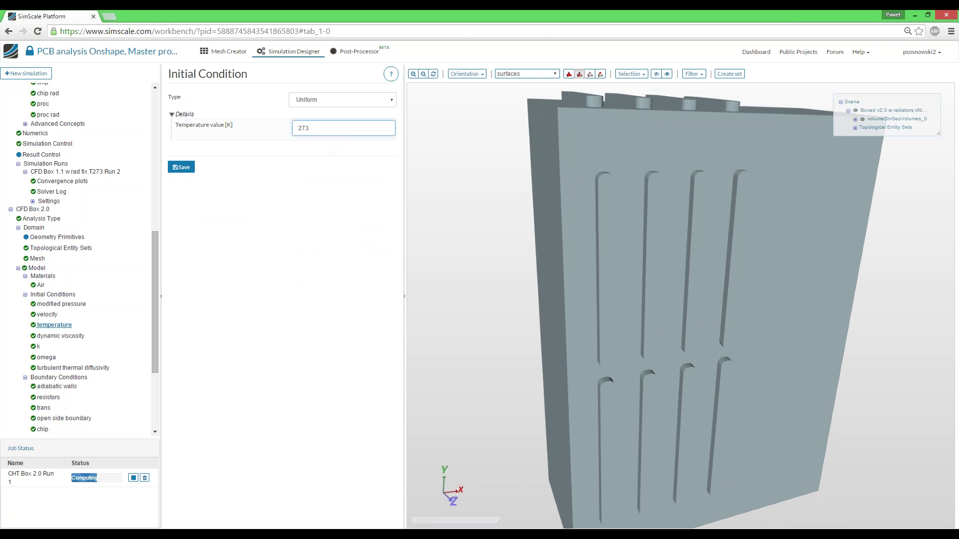
Step: Highlight the faces assigned to the adiabatic walls boundary condition and hide them to expose the heated components
left_click(51, 379)
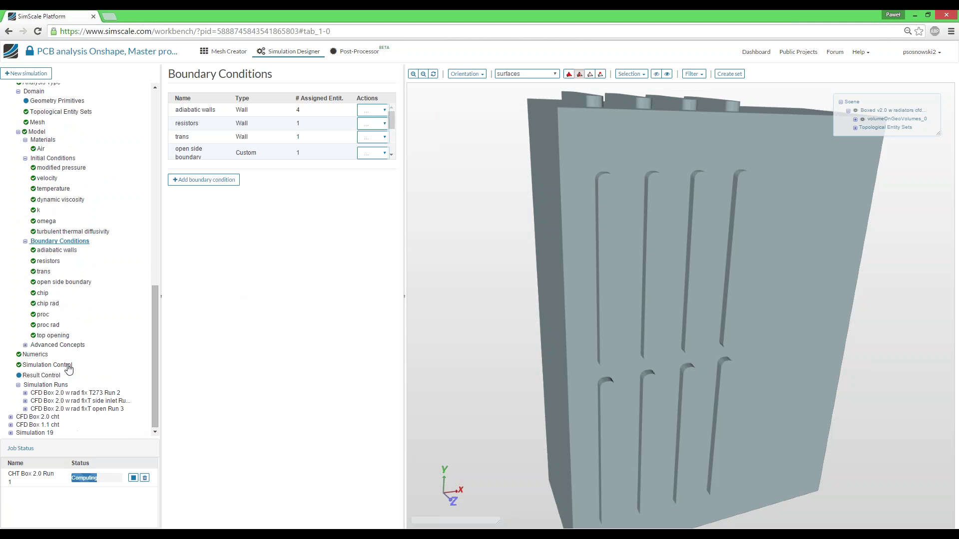
left_click(60, 253)
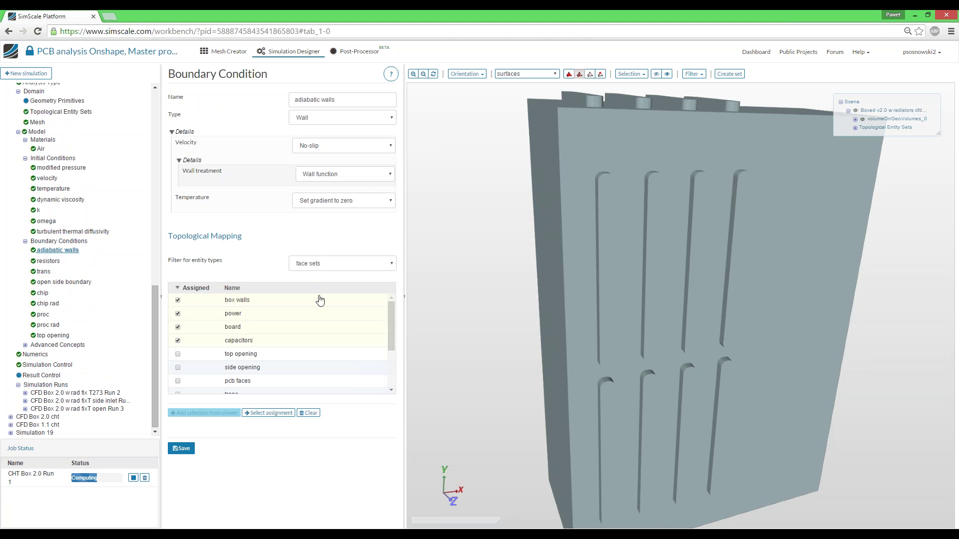
left_click(282, 413)
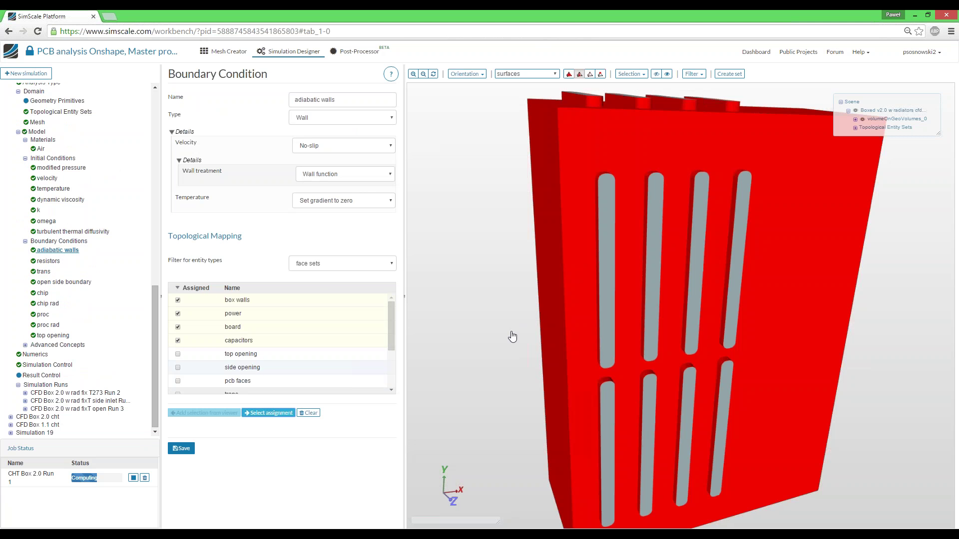
left_click_drag(512, 336, 657, 98)
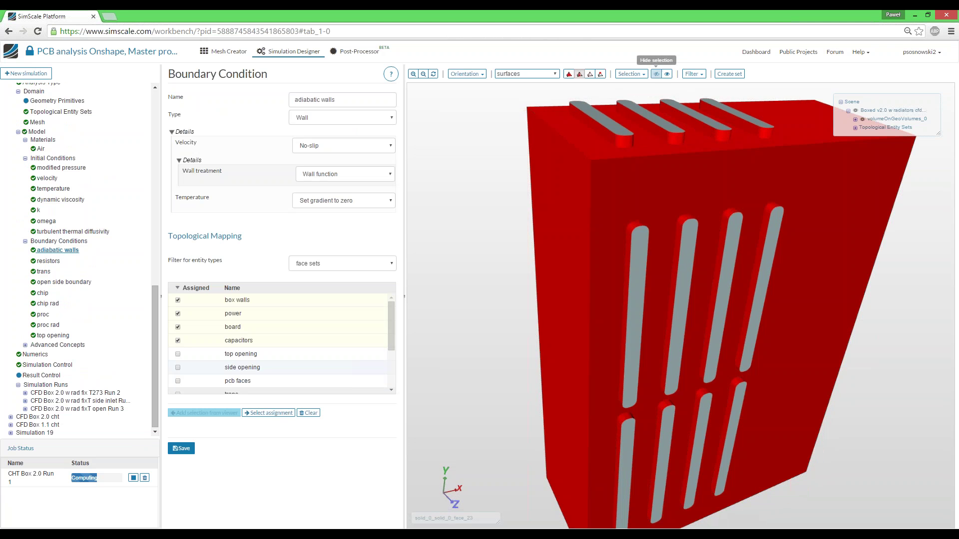
left_click(657, 76)
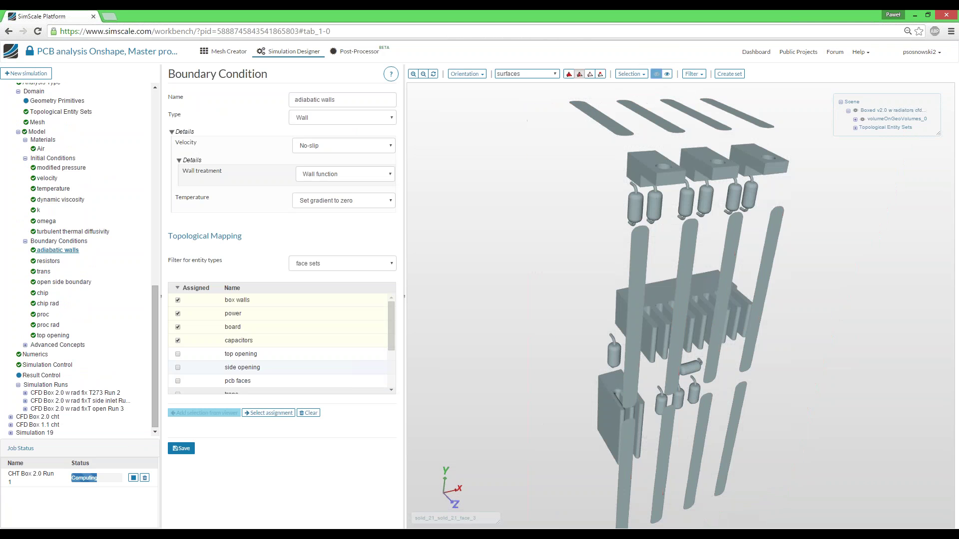
left_click_drag(537, 302, 547, 275)
Step: Highlight the faces assigned to the resistors boundary condition and hide them from the mesh view
left_click(49, 261)
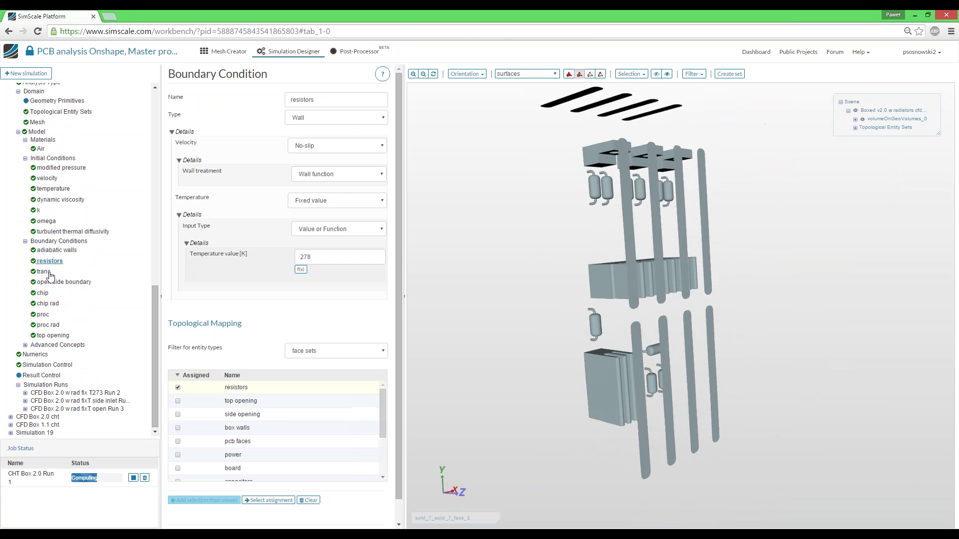
left_click(268, 500)
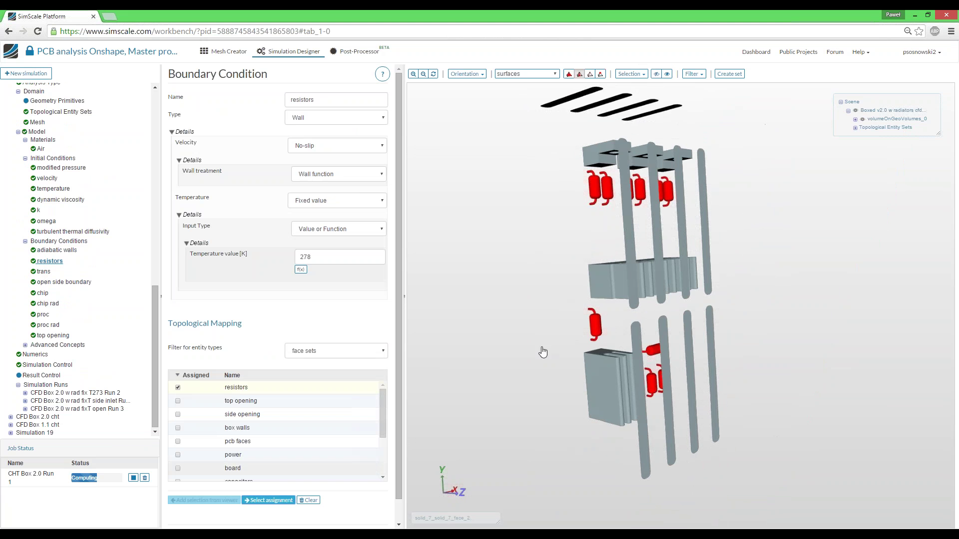
left_click_drag(548, 368, 533, 365)
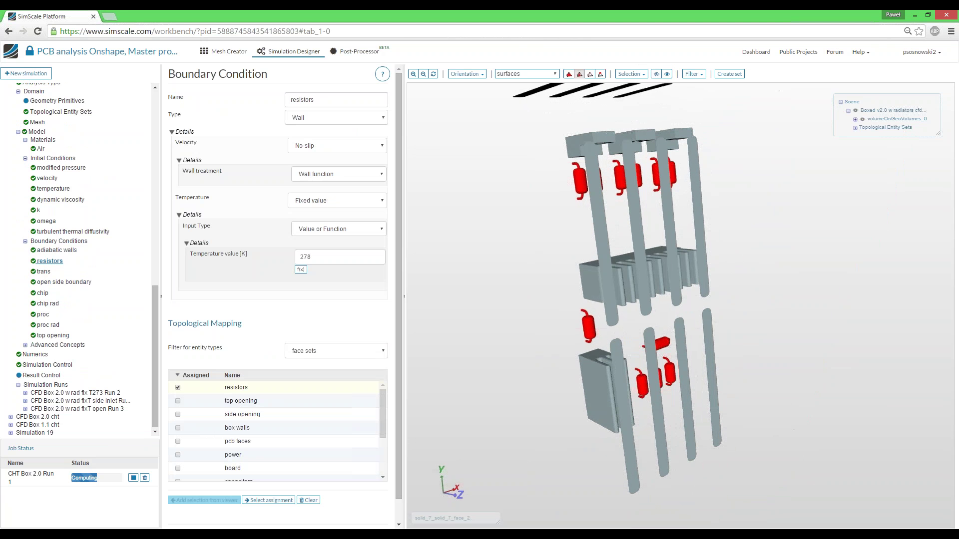
left_click(656, 74)
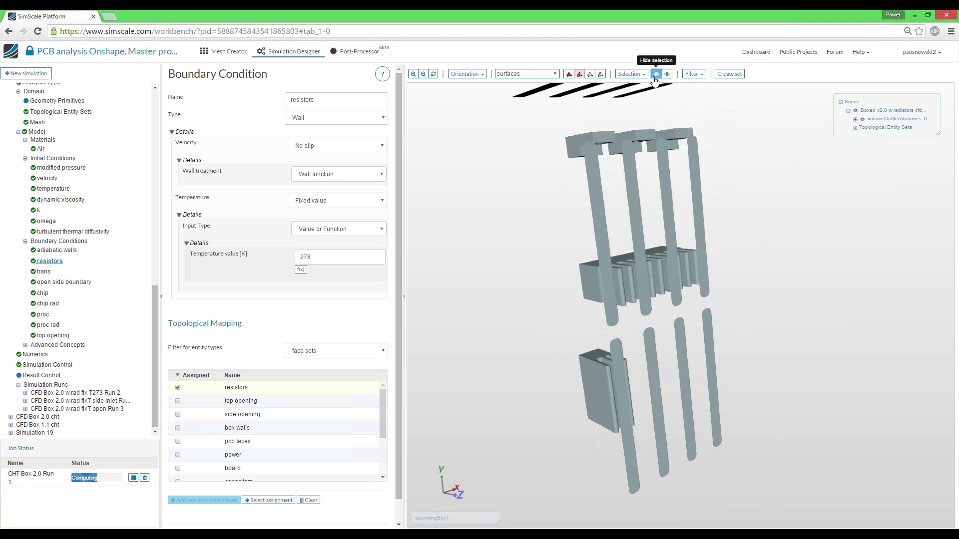
Step: Highlight the faces assigned to the trans boundary condition and hide them from the mesh view
left_click(44, 272)
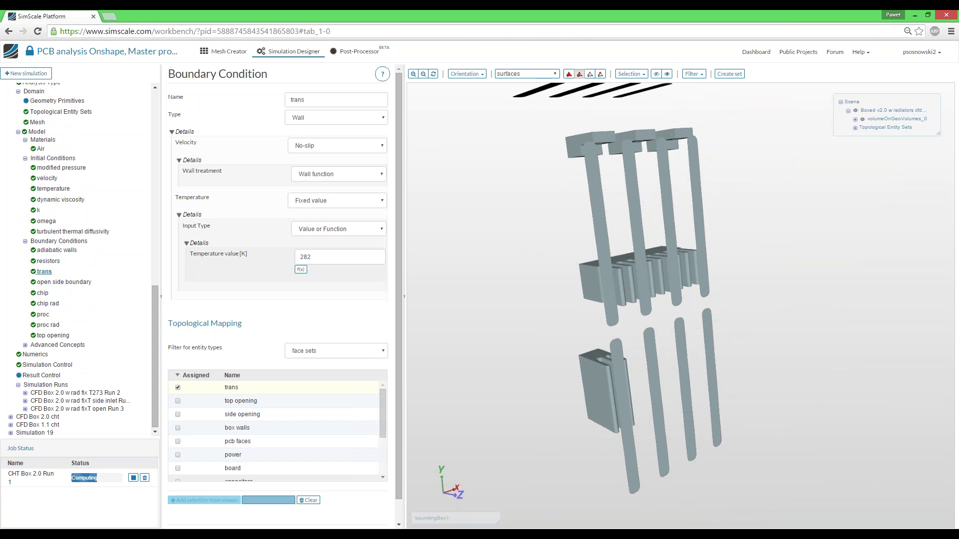
left_click(269, 500)
scroll(261, 300, "down", 1)
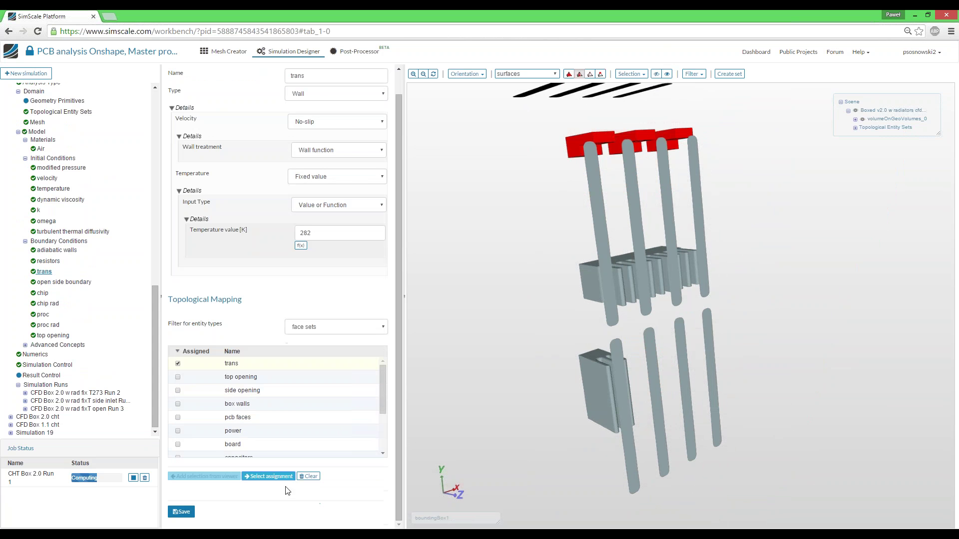
left_click(656, 74)
Step: Review the open side boundary condition, save it, and hide its assigned side opening faces
left_click(61, 283)
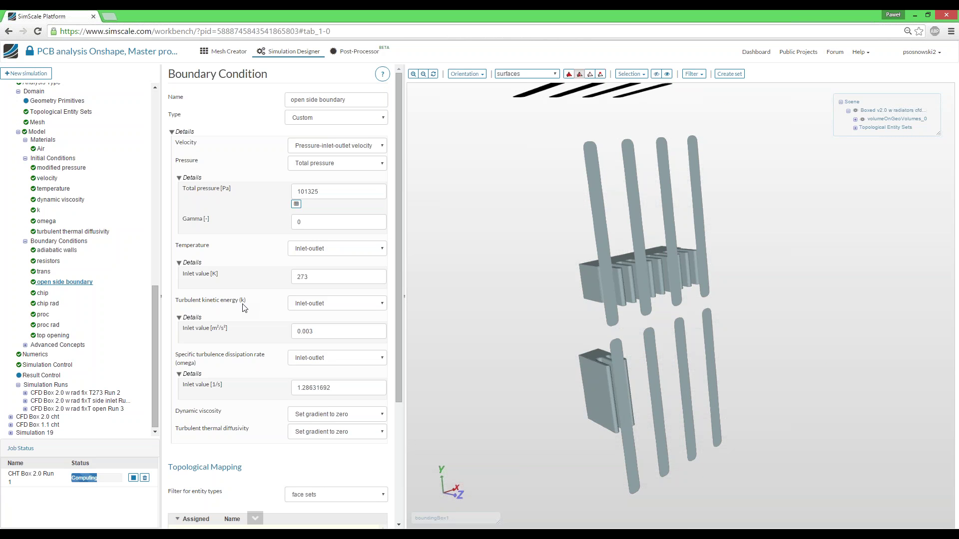
left_click_drag(582, 343, 574, 374)
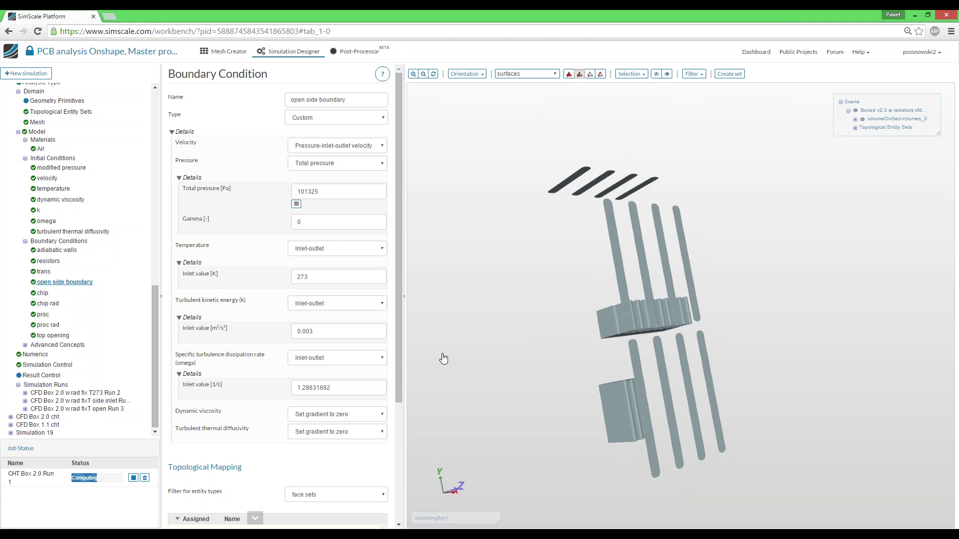
scroll(227, 296, "down", 3)
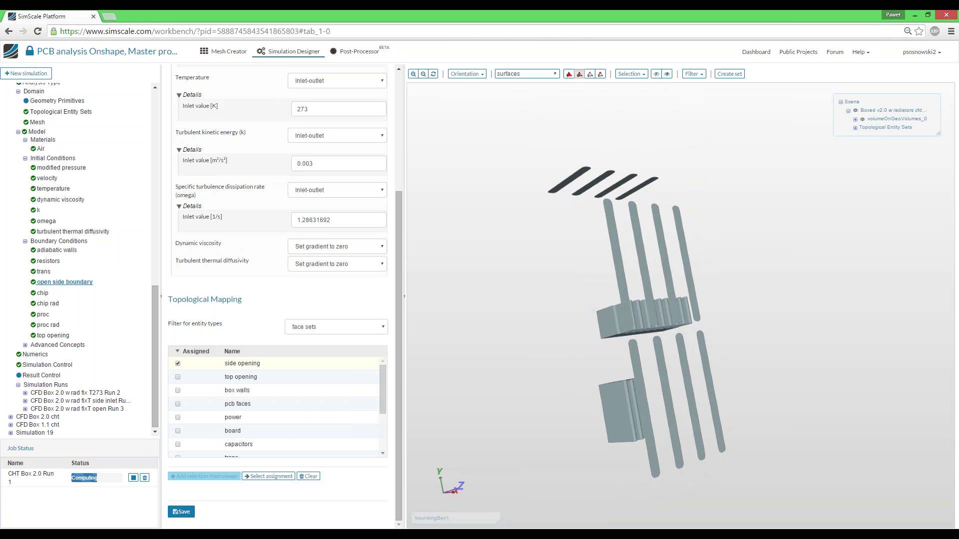
left_click(269, 477)
left_click(182, 511)
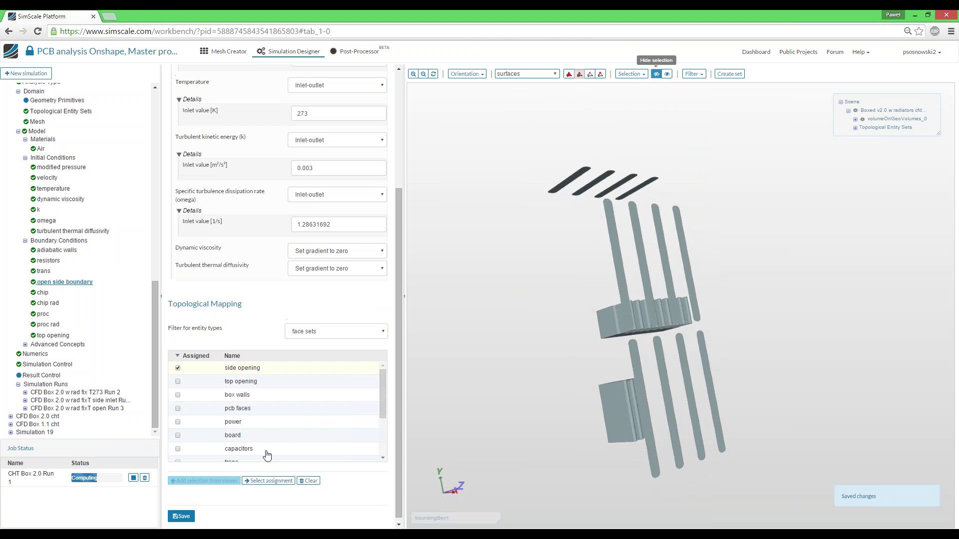
left_click(657, 74)
Step: Highlight and hide the faces assigned to the chip boundary condition, and check its fixed temperature value
left_click(43, 293)
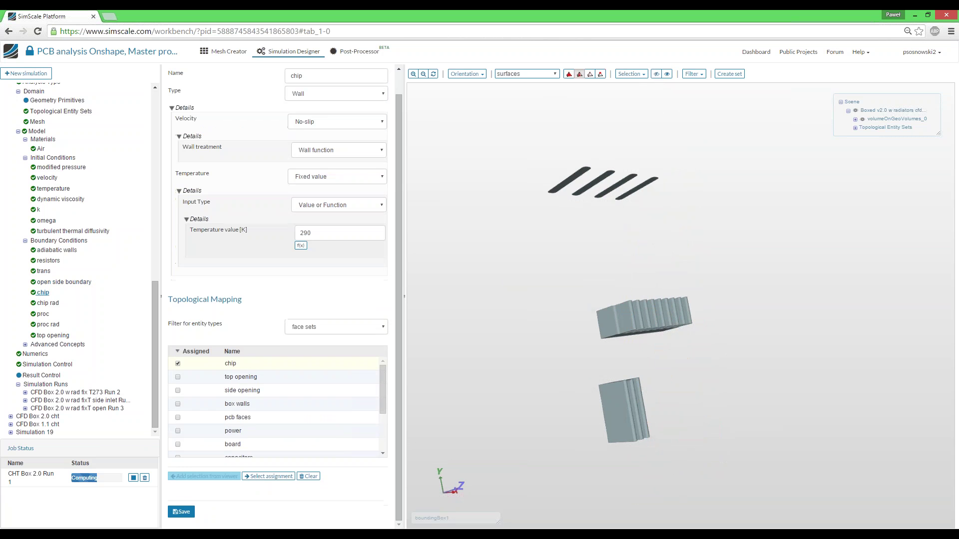
left_click(269, 476)
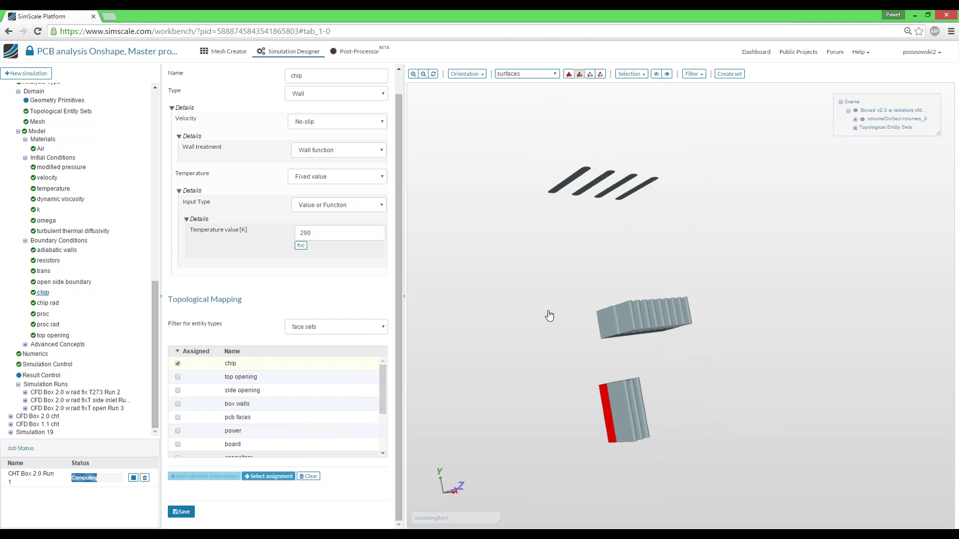
left_click_drag(599, 295, 550, 350)
scroll(238, 238, "up", 1)
left_click(318, 257)
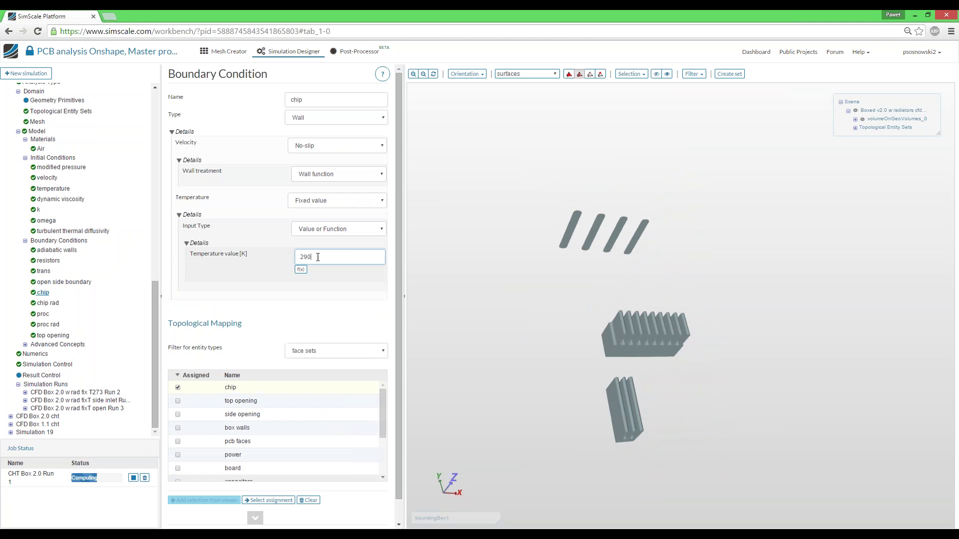
Step: Highlight the radiator faces assigned to the chip rad boundary condition and hide them
left_click(48, 303)
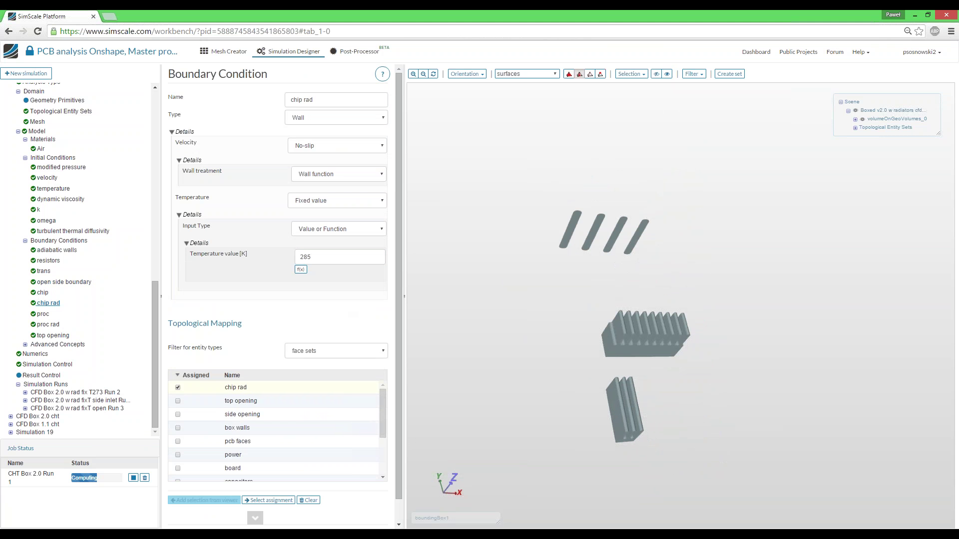
left_click(283, 501)
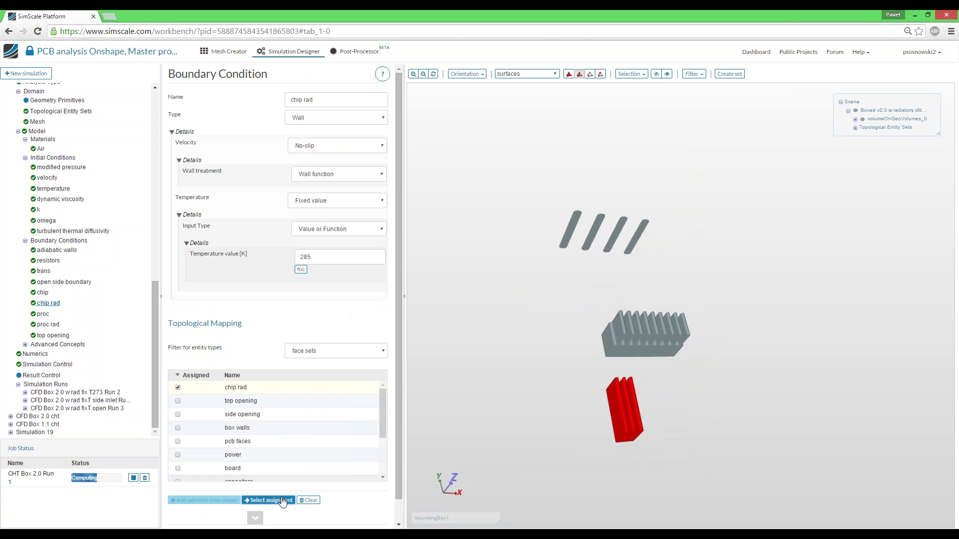
left_click(656, 74)
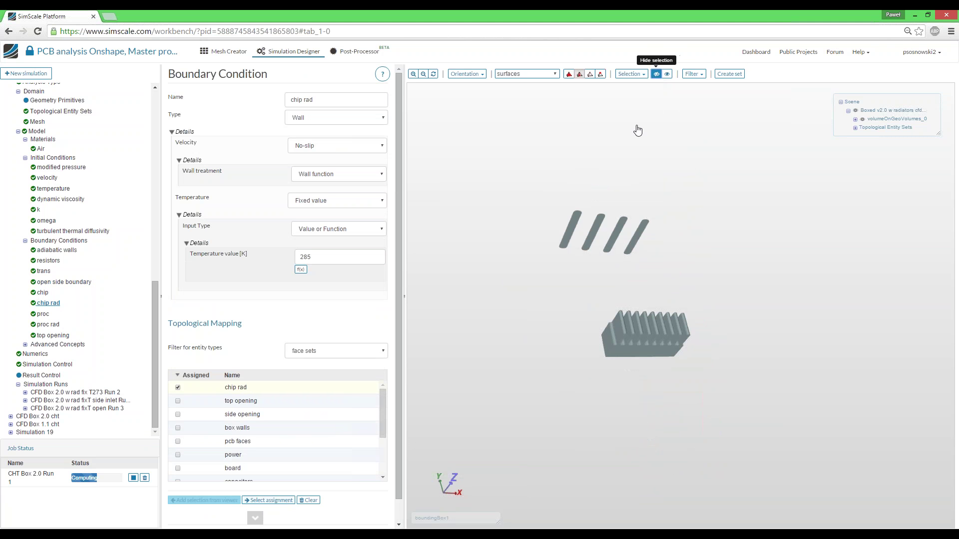
left_click_drag(480, 291, 487, 304)
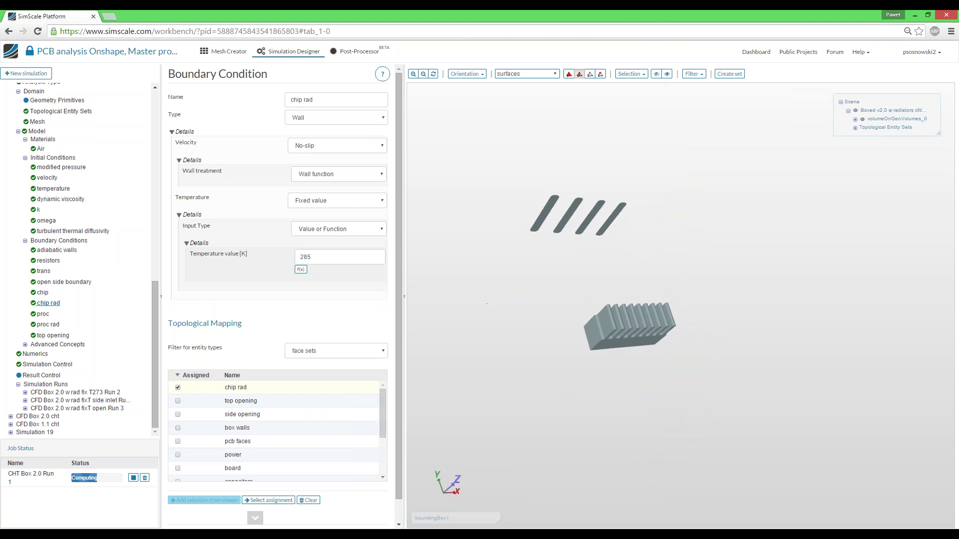
Step: Open the proc boundary condition, select its assigned processor faces in the mesh and hide them
left_click(43, 314)
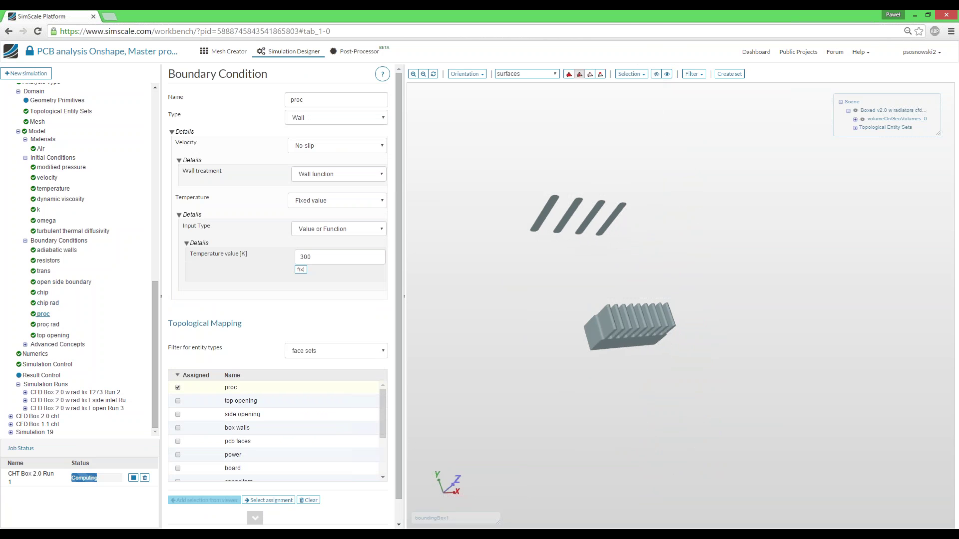
left_click(270, 500)
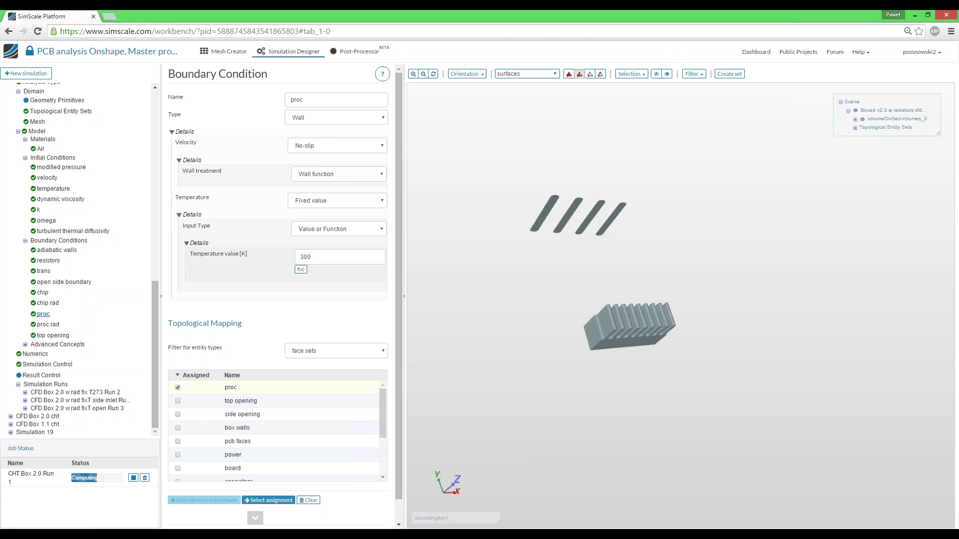
left_click(656, 73)
left_click_drag(576, 371, 580, 358)
Step: Highlight the finned radiator assigned to the proc rad boundary condition and hide it, leaving only the top vents
left_click(49, 324)
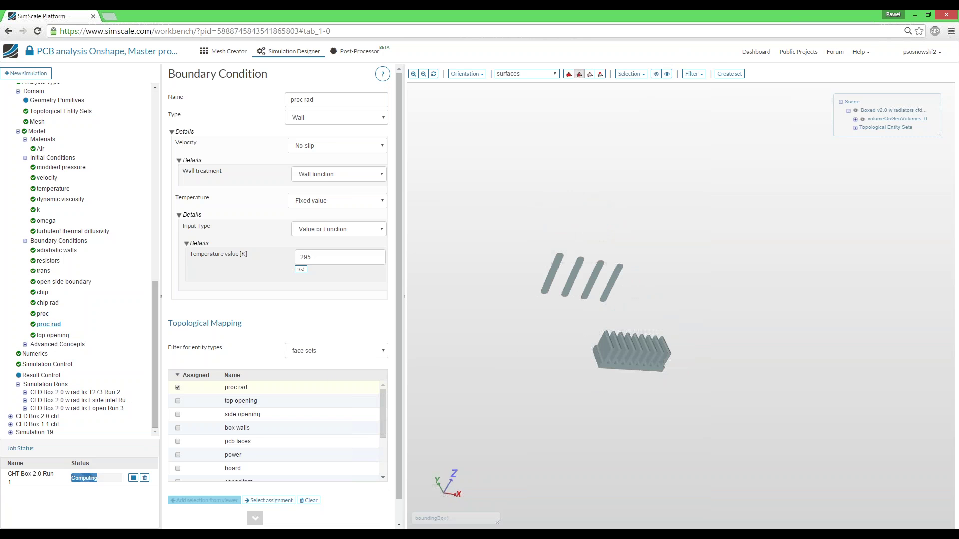
scroll(214, 337, "down", 1)
left_click(271, 477)
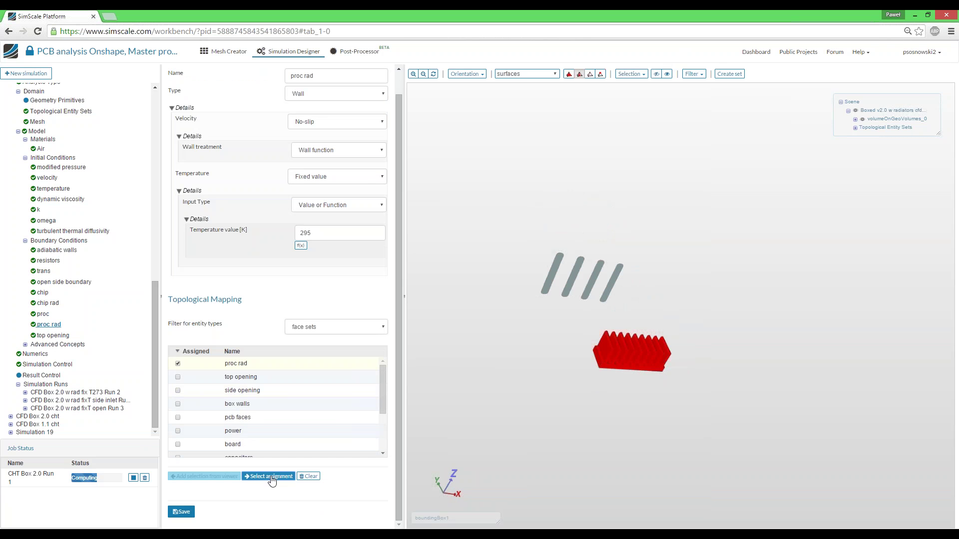
left_click_drag(571, 368, 633, 132)
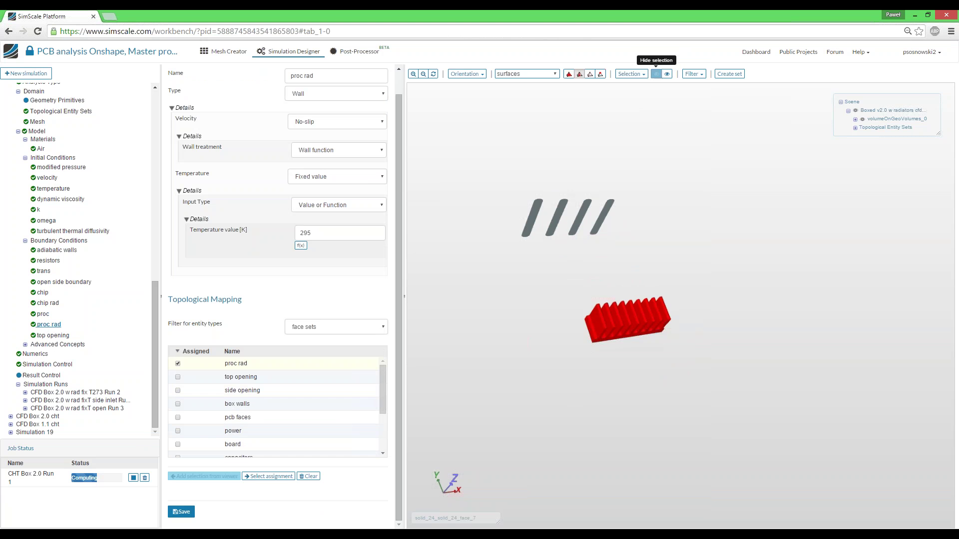
left_click(656, 74)
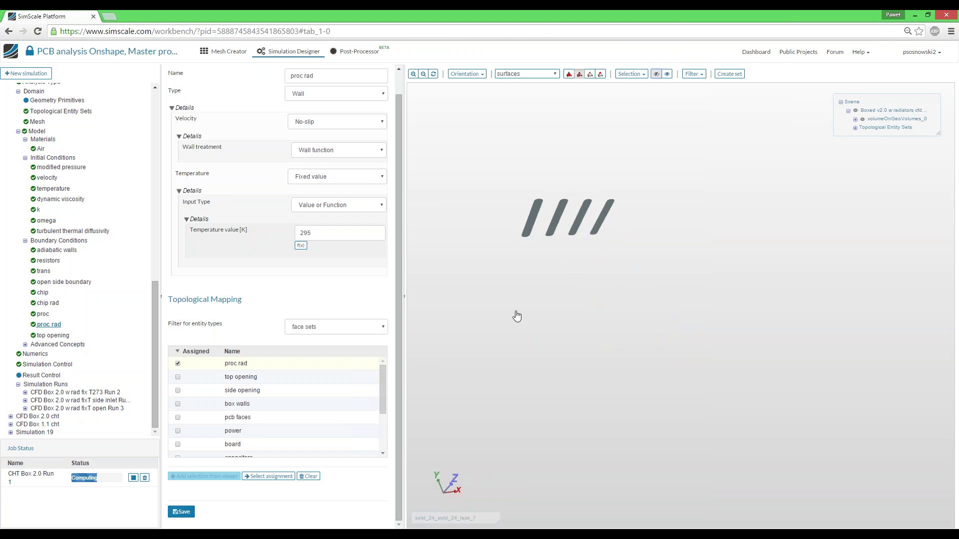
Step: Open the top opening boundary condition, highlight its assigned vent faces, and review its velocity, pressure and temperature settings
left_click(52, 336)
scroll(257, 330, "down", 3)
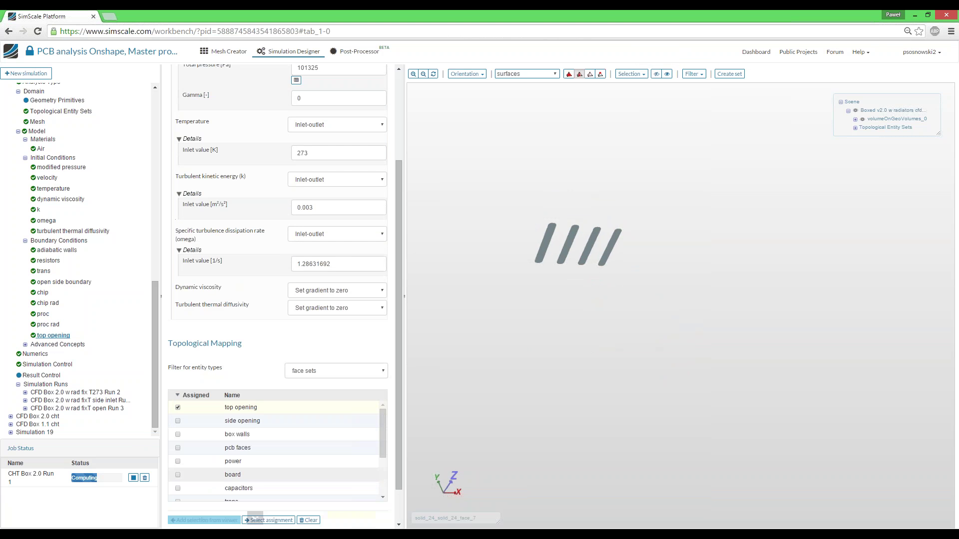
left_click(265, 480)
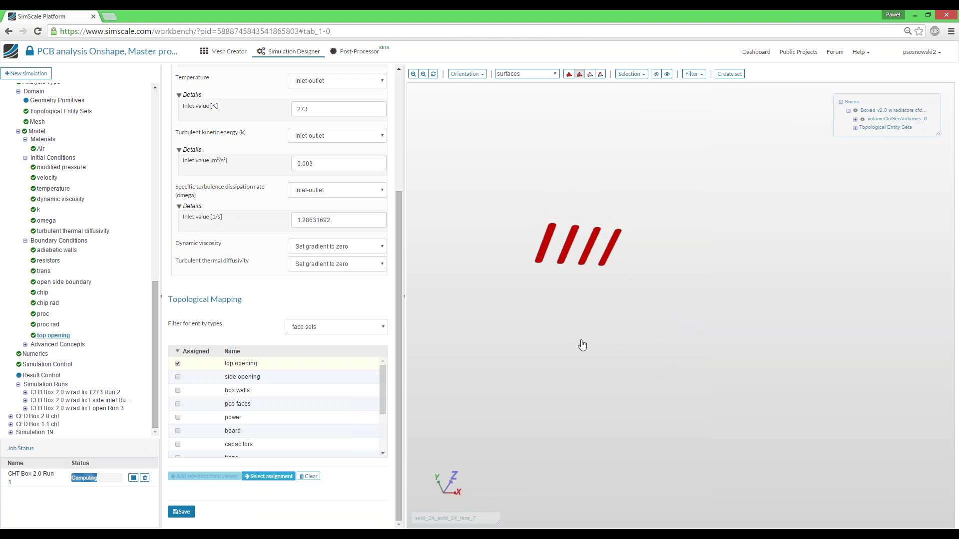
scroll(246, 309, "up", 3)
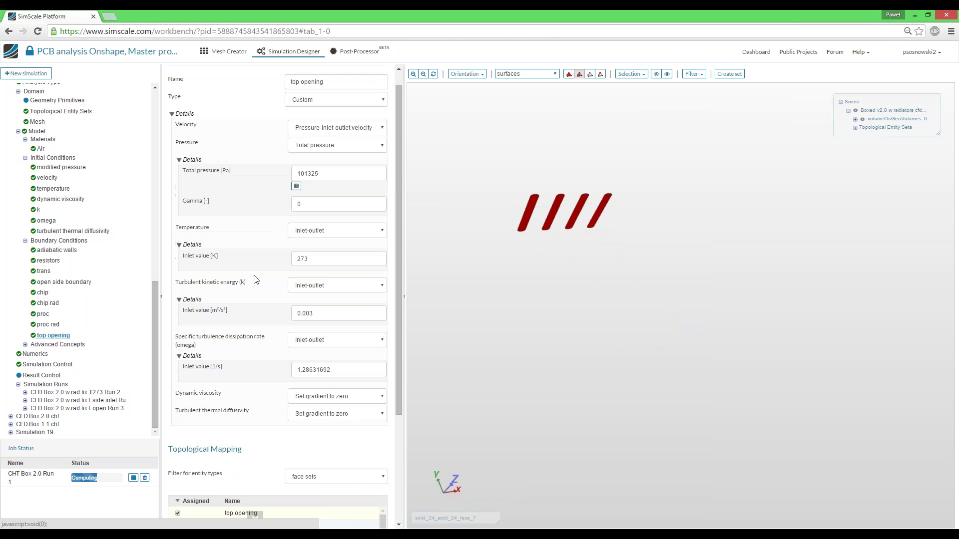
scroll(300, 215, "up", 1)
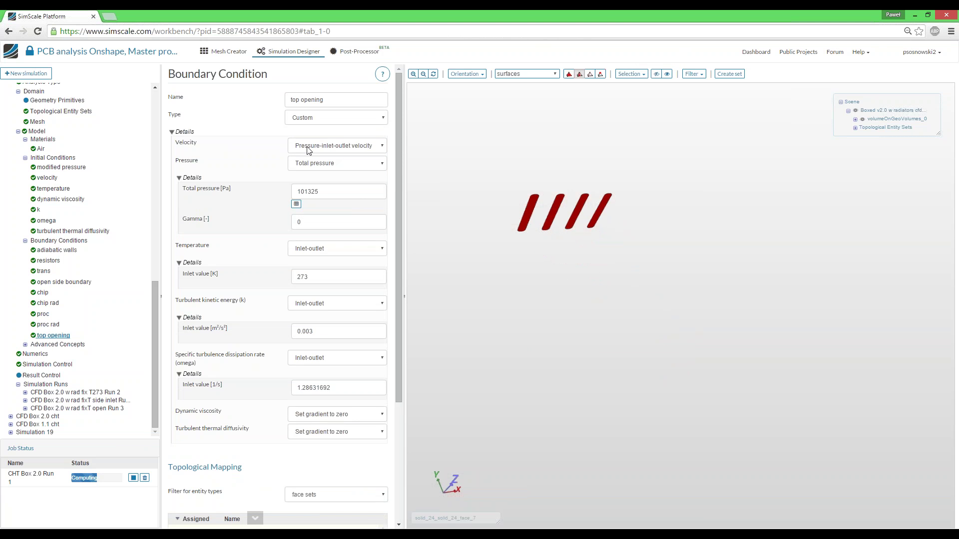
Step: Save the top opening boundary condition with its current face assignment
scroll(226, 342, "down", 3)
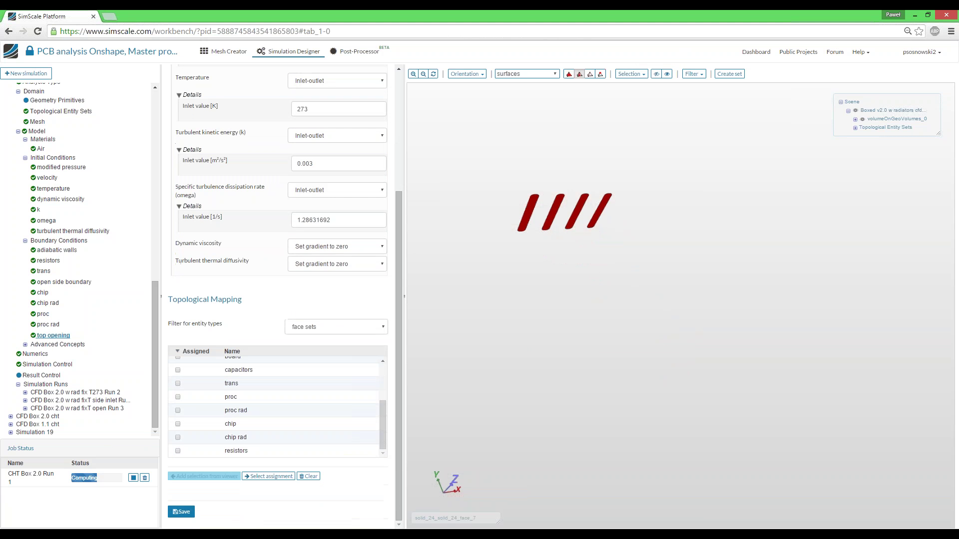
left_click(181, 512)
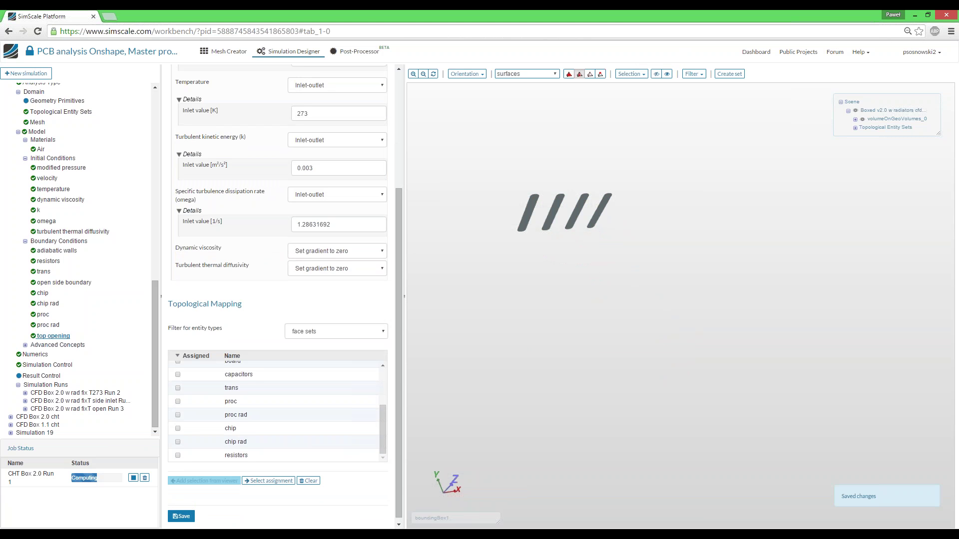
mouse_move(499, 199)
left_mouse_down()
mouse_move(507, 202)
mouse_move(492, 210)
left_mouse_up()
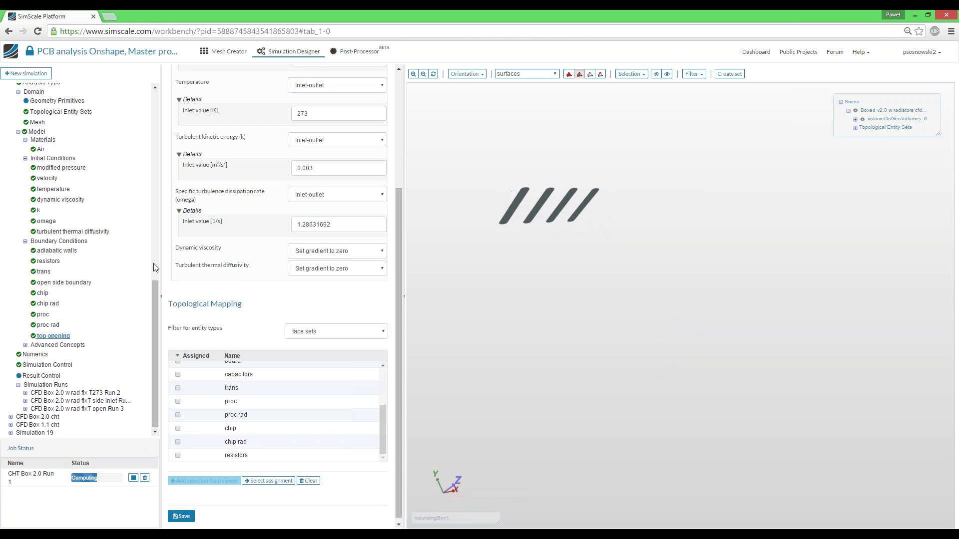
Step: Open the run CFD Box 2.0 w rad fix T273 Run 2 and examine its residual plot over the full time range
left_click(46, 366)
left_click(46, 394)
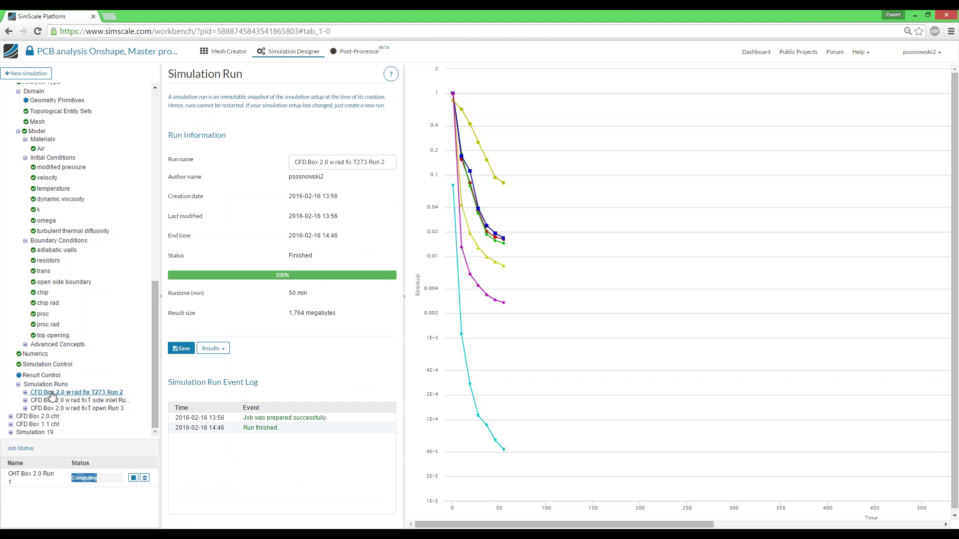
left_click(720, 525)
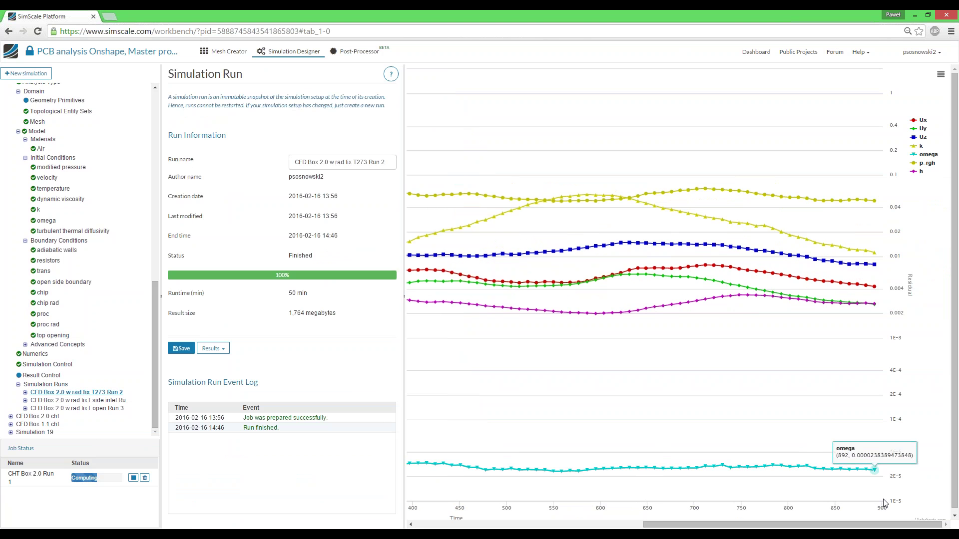
mouse_move(875, 201)
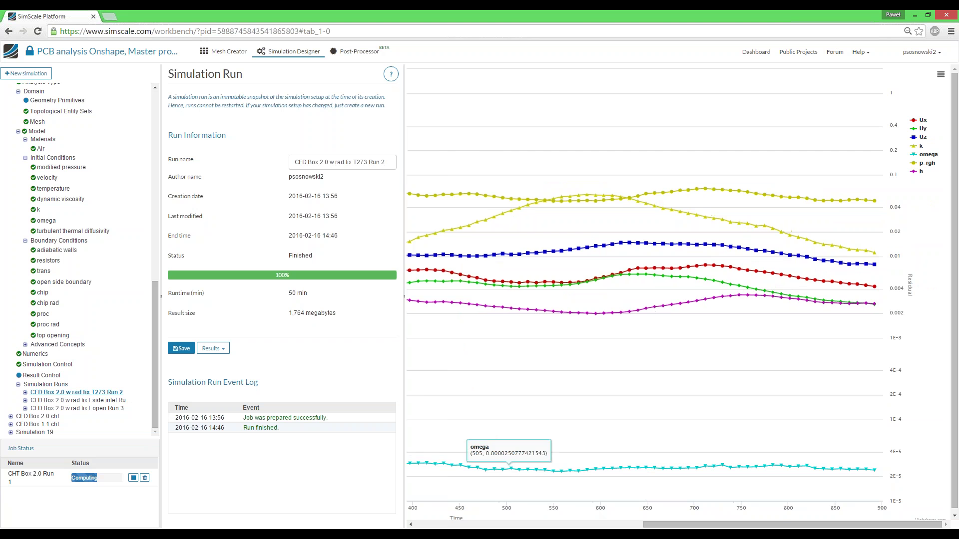
left_click_drag(779, 524, 520, 525)
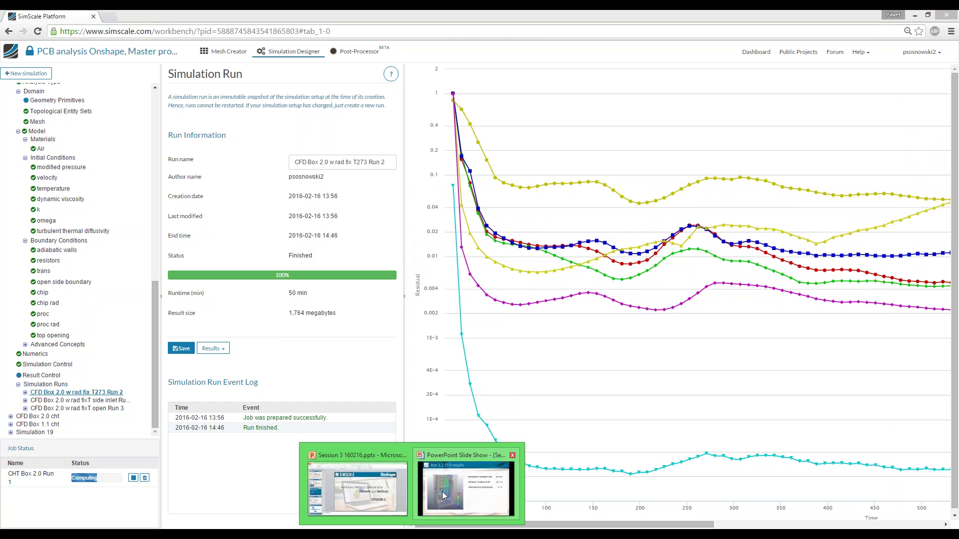
Step: Switch to the PowerPoint slide show and advance to the Box 2.0 CFD results slide
left_click(440, 492)
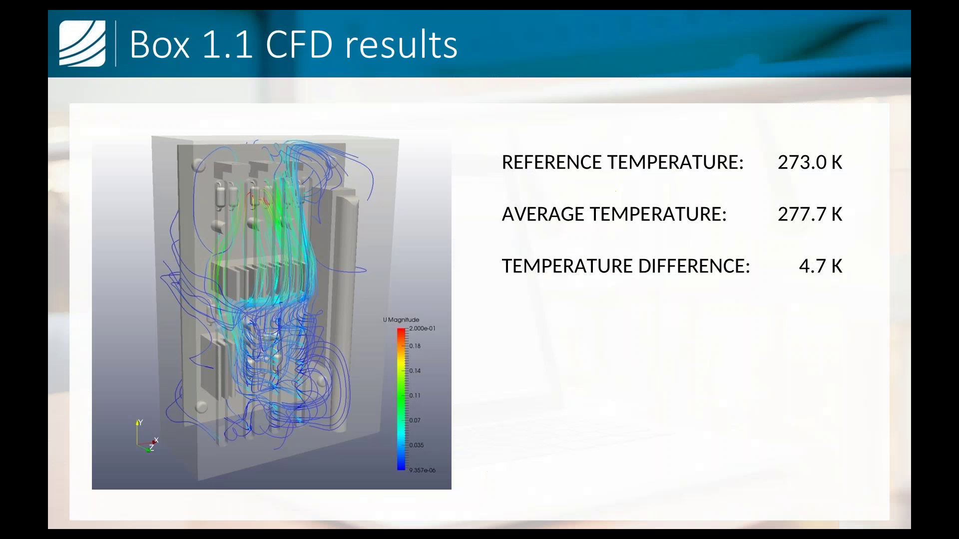
key("Right")
key("Right")
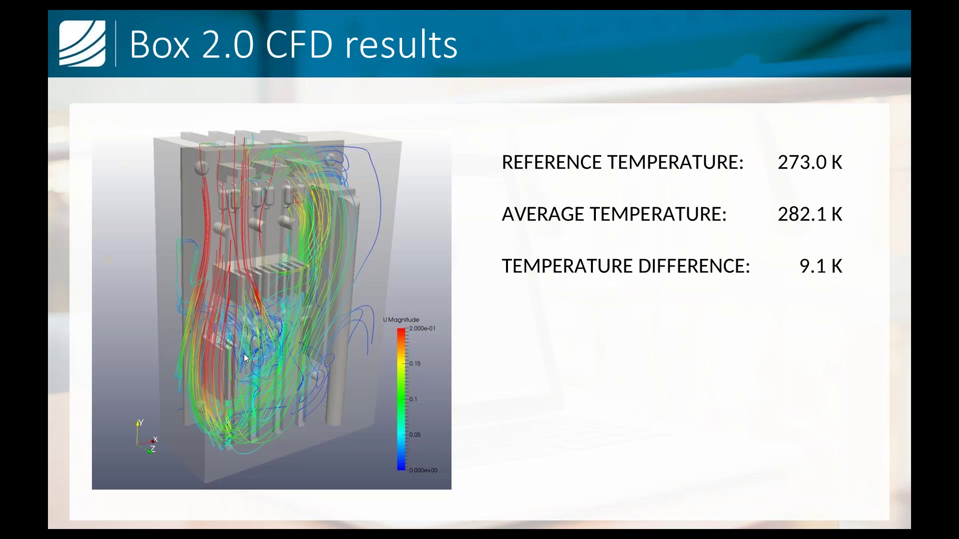
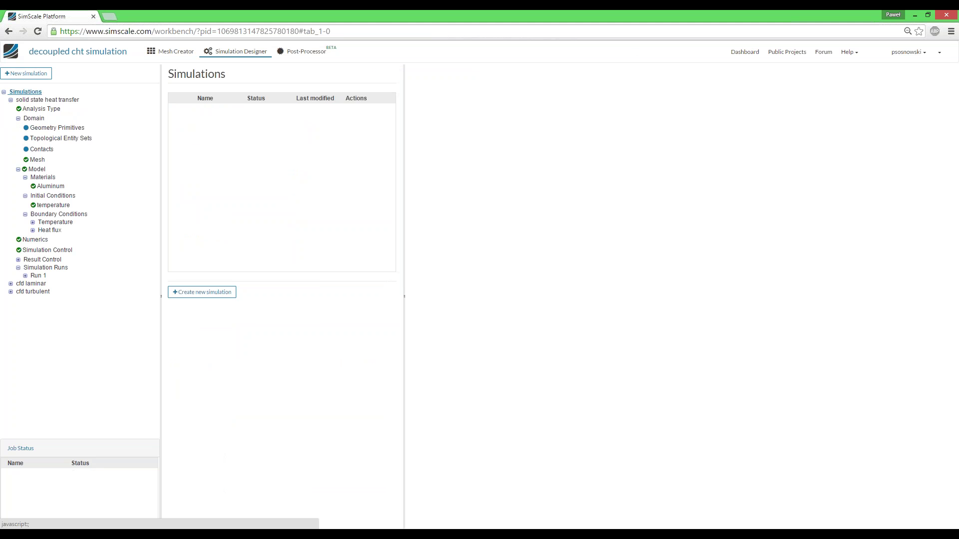
Step: Open Run 1 of the solid state heat transfer simulation and load its solution fields in the Post-Processor
left_click(38, 100)
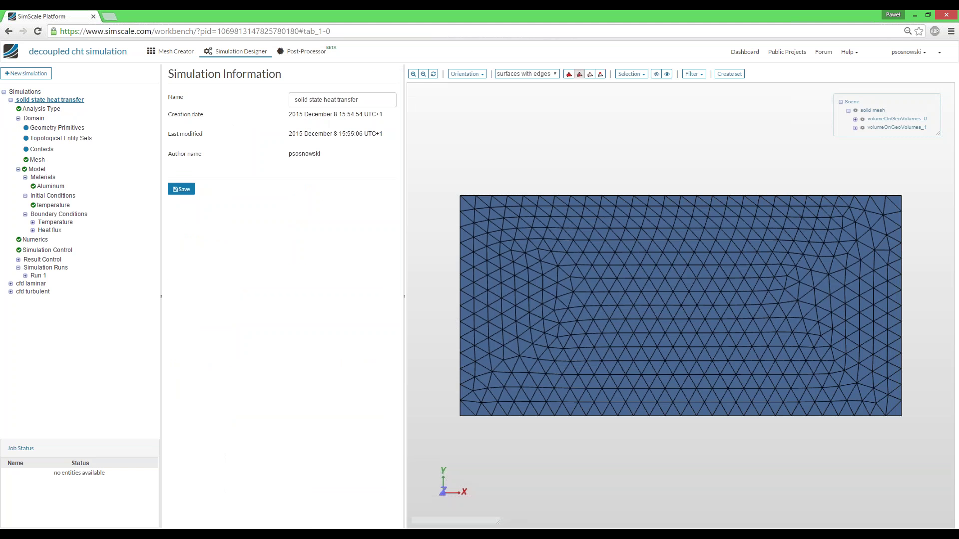
left_click(38, 275)
left_click_drag(563, 295, 529, 205)
left_click(279, 54)
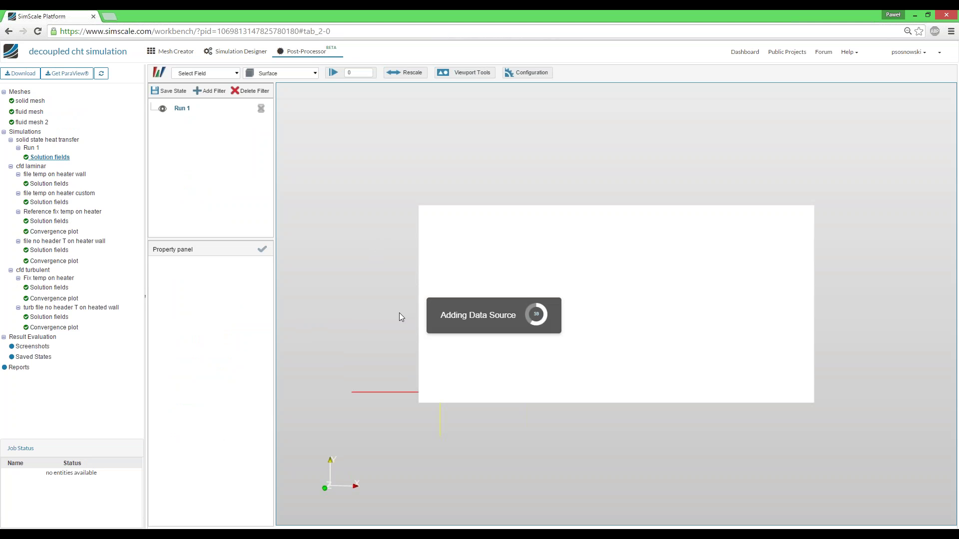
Step: Colour the Run 1 result by temperature and examine the heated patch on the block's underside up close
left_click_drag(400, 335, 284, 68)
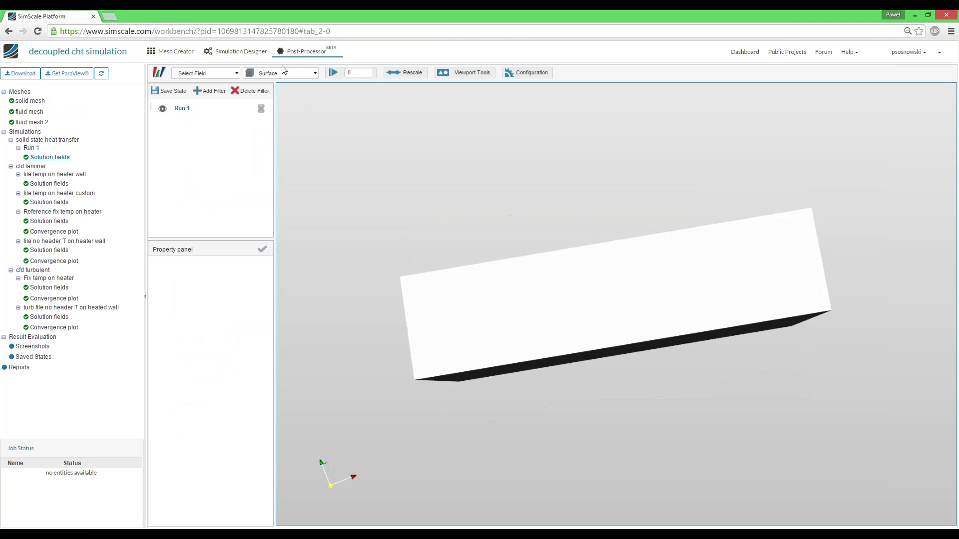
left_click(206, 75)
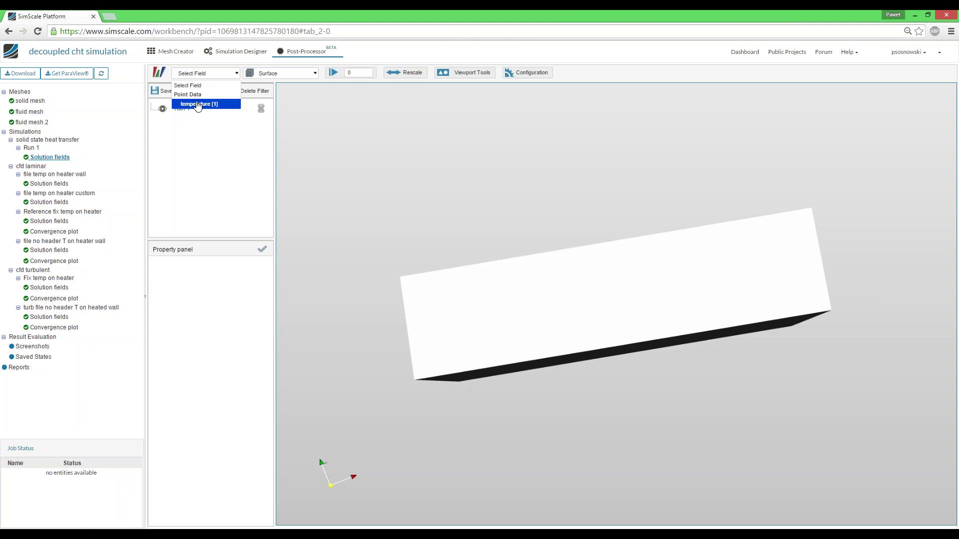
left_click(197, 105)
left_click_drag(352, 224, 352, 187)
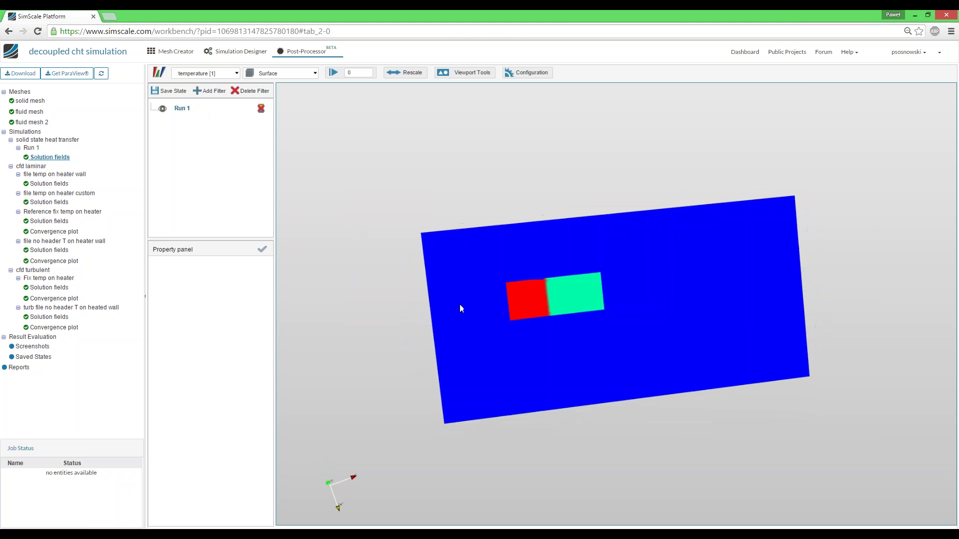
scroll(461, 308, "down", 2)
scroll(473, 321, "up", 8)
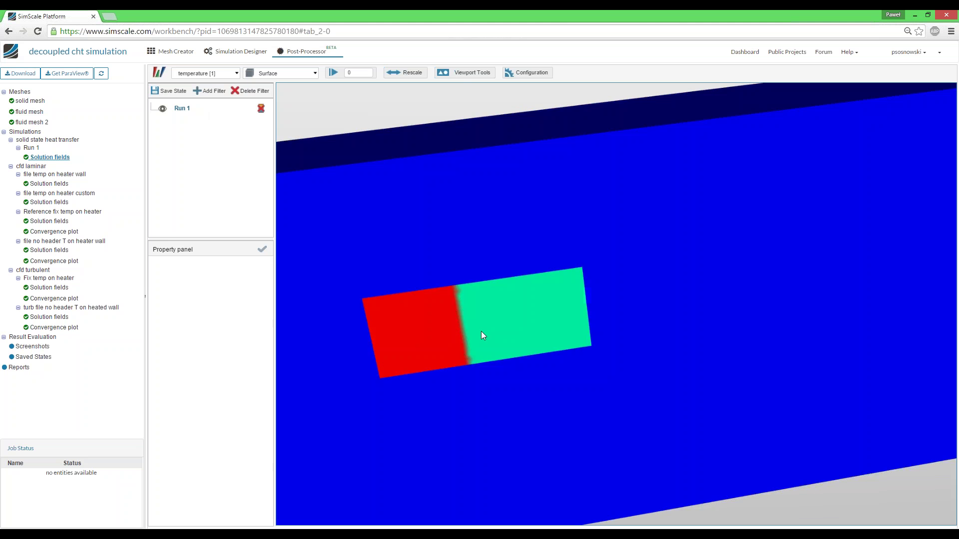
left_click_drag(481, 331, 499, 344)
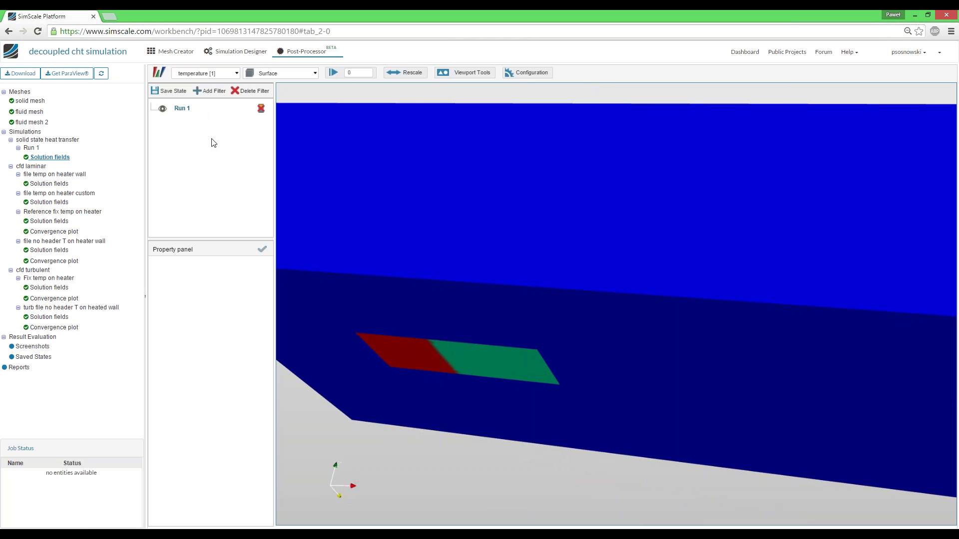
Step: Switch to File Explorer and open Run 1's downloaded result file sim_0.vtk in ParaView
key("super+e")
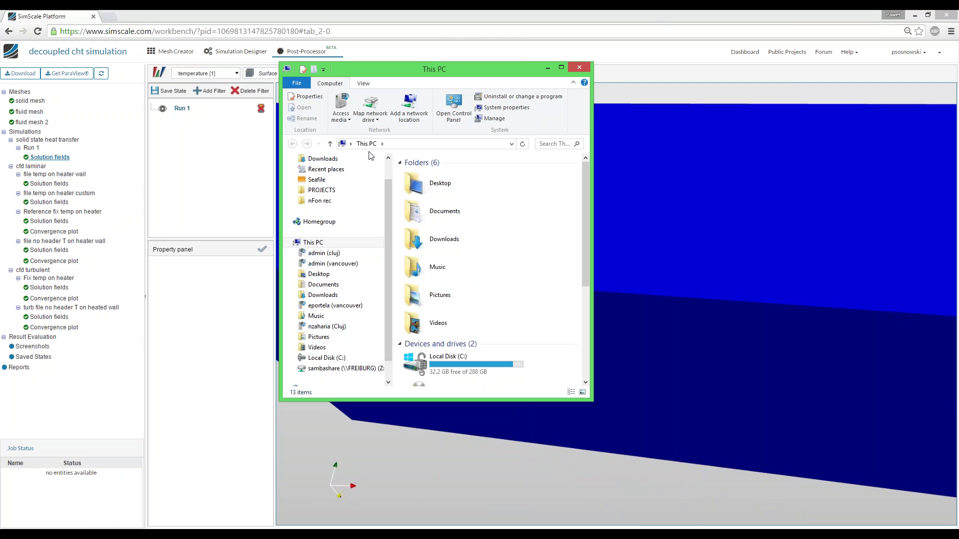
key("alt+Tab")
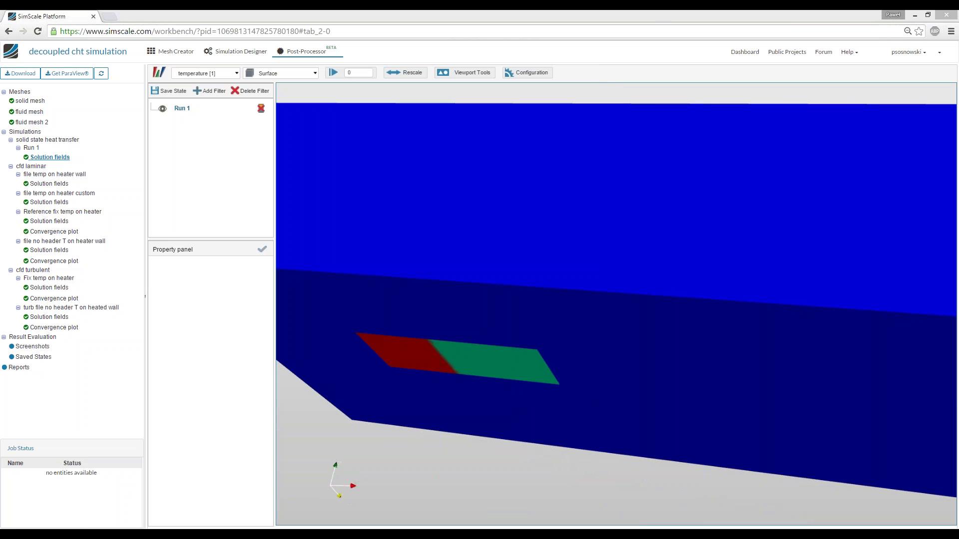
double_click(492, 192)
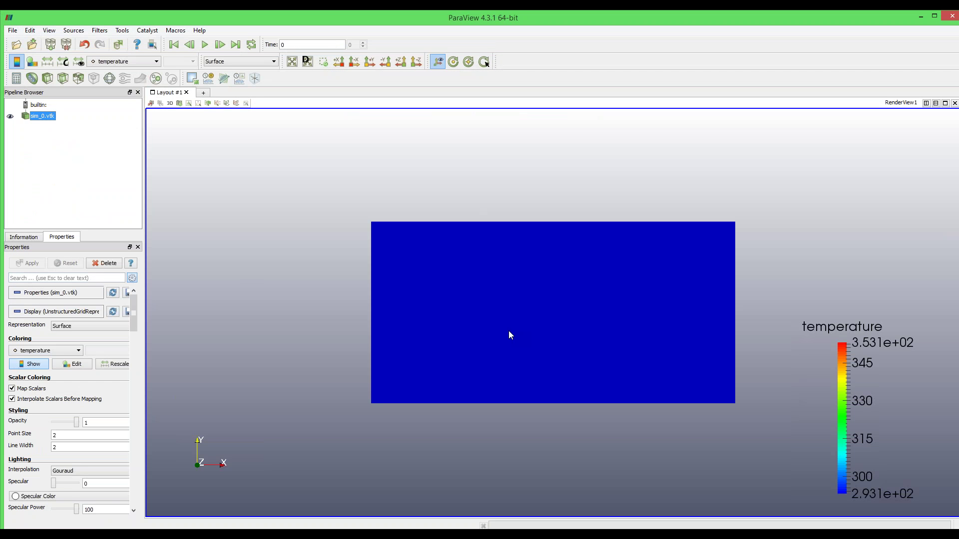
Step: Turn the block to show its heated underside and apply an Extract Surface filter to sim_0.vtk
left_click_drag(507, 334, 128, 135)
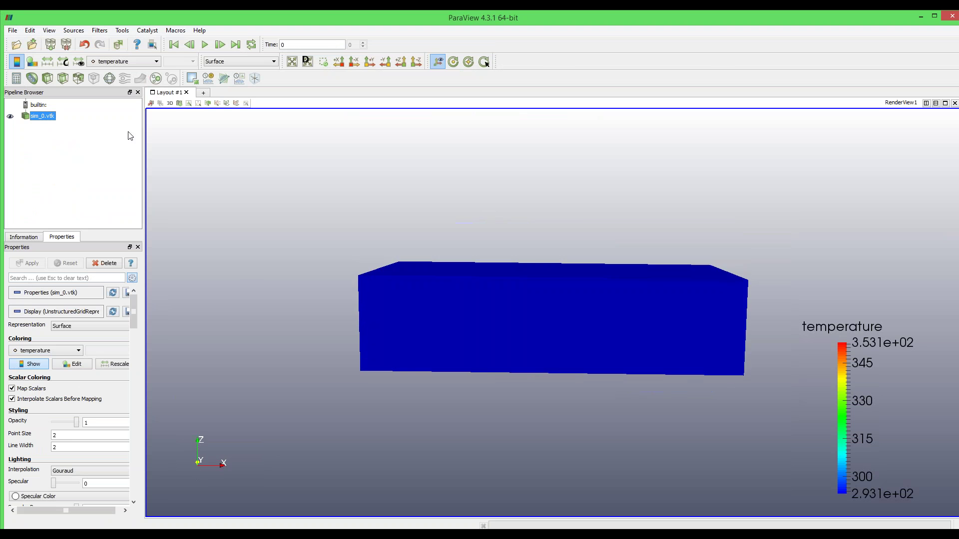
left_click_drag(229, 190, 74, 30)
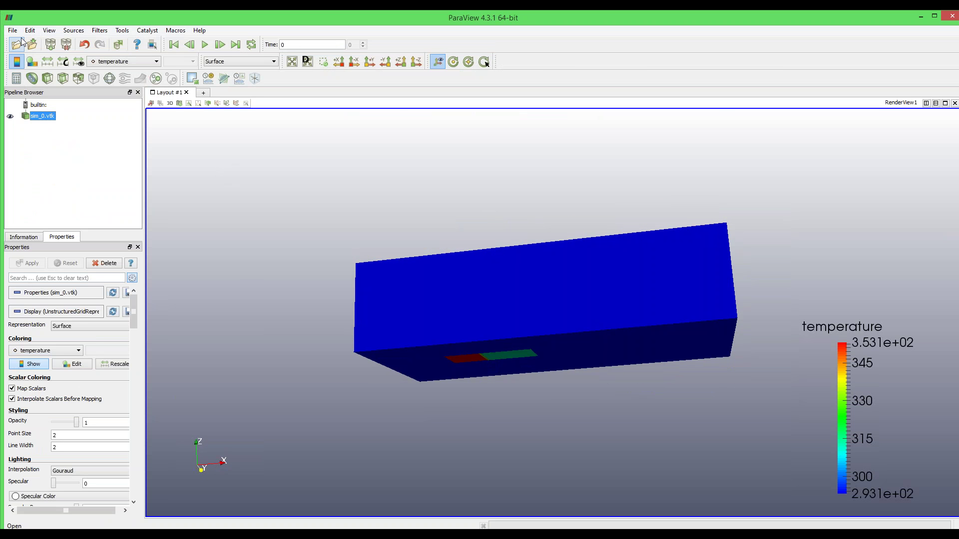
key("ctrl+space")
type("extra")
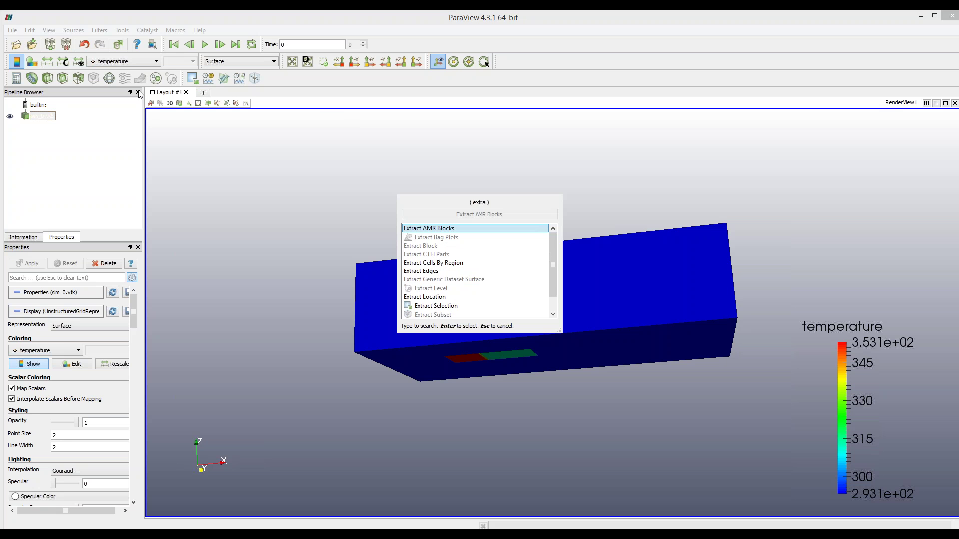
scroll(456, 302, "down", 1)
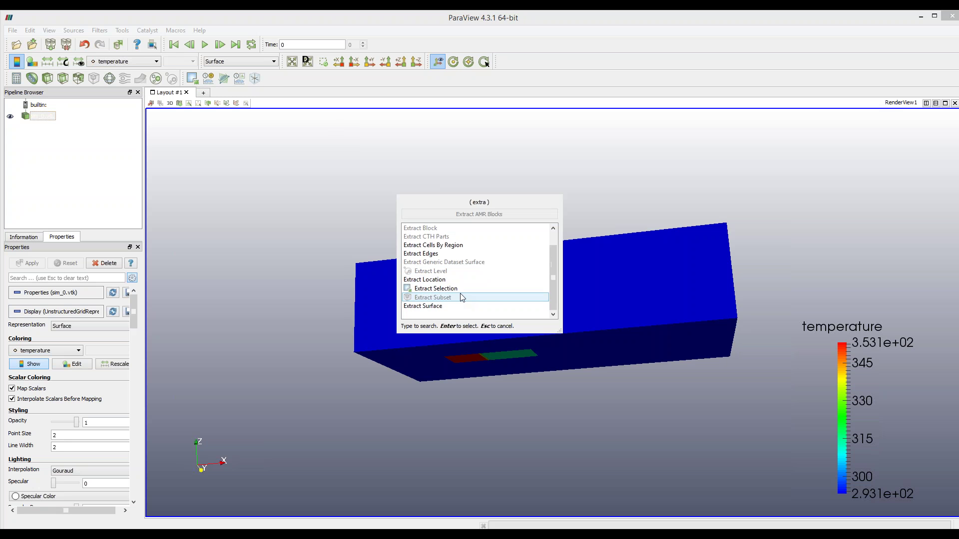
left_click(459, 305)
key("Return")
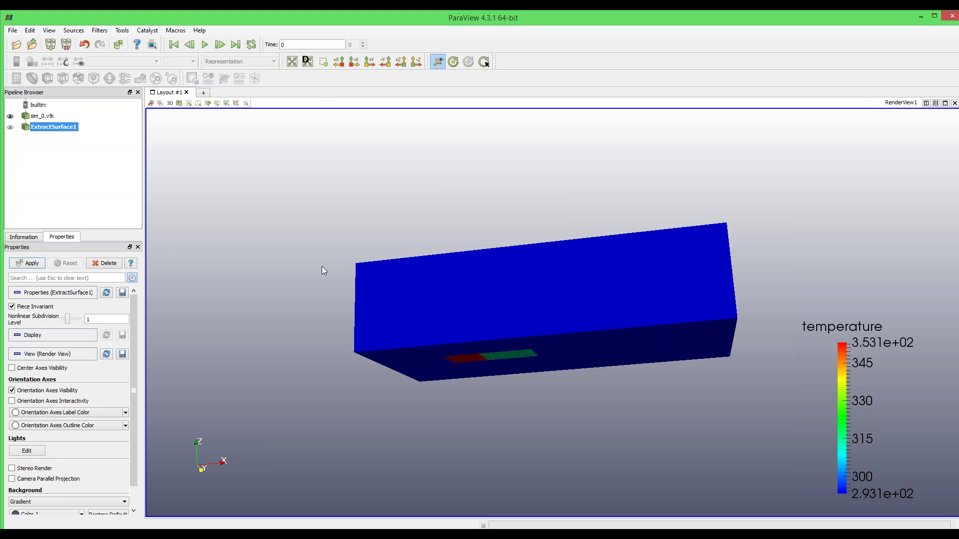
left_click(32, 264)
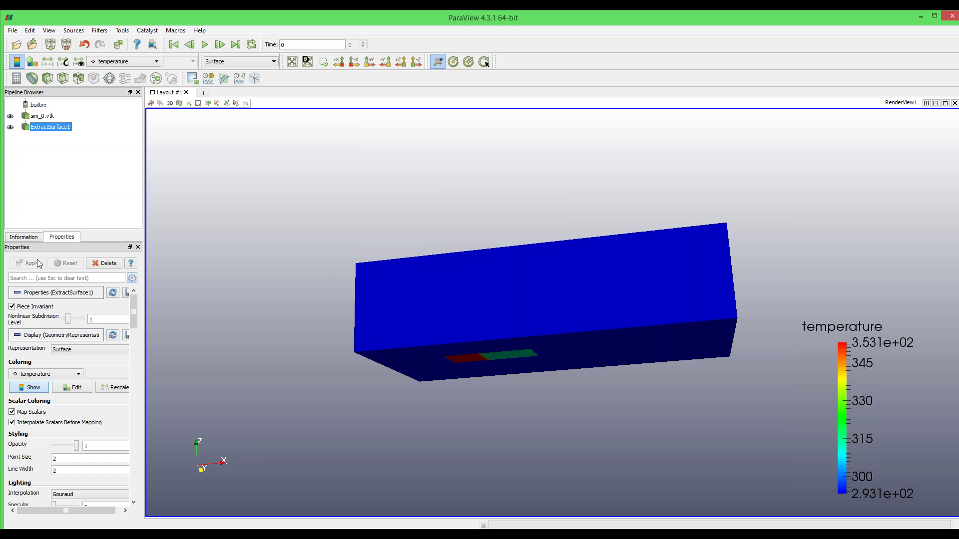
Step: Save the extracted surface's point data as a CSV file with precision 5 and check it in the Run 1 results folder
left_click(12, 31)
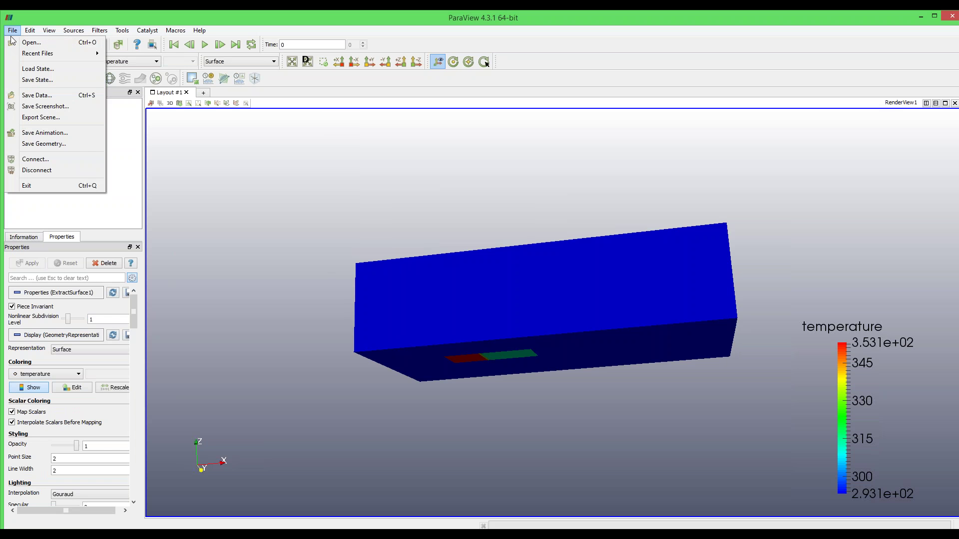
left_click(65, 96)
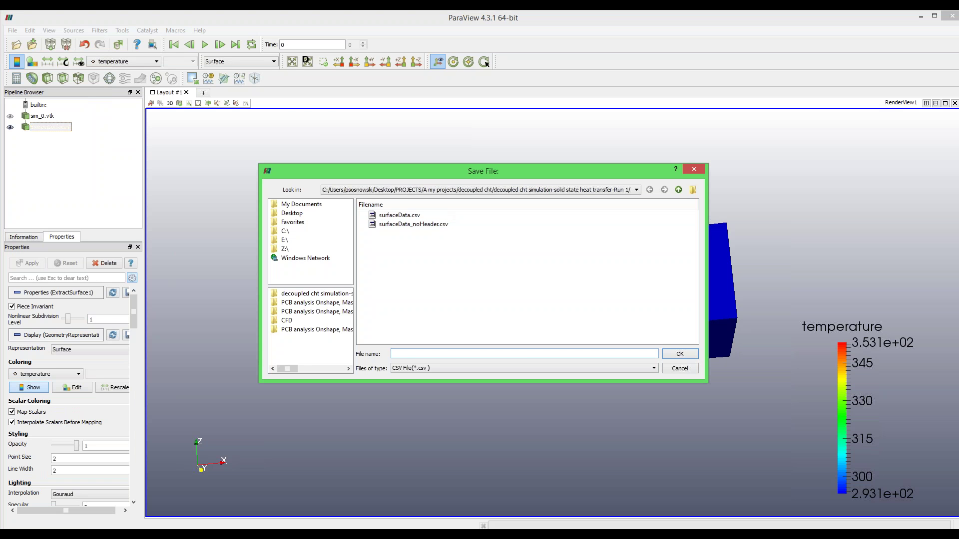
type("xxxxx")
left_click(675, 358)
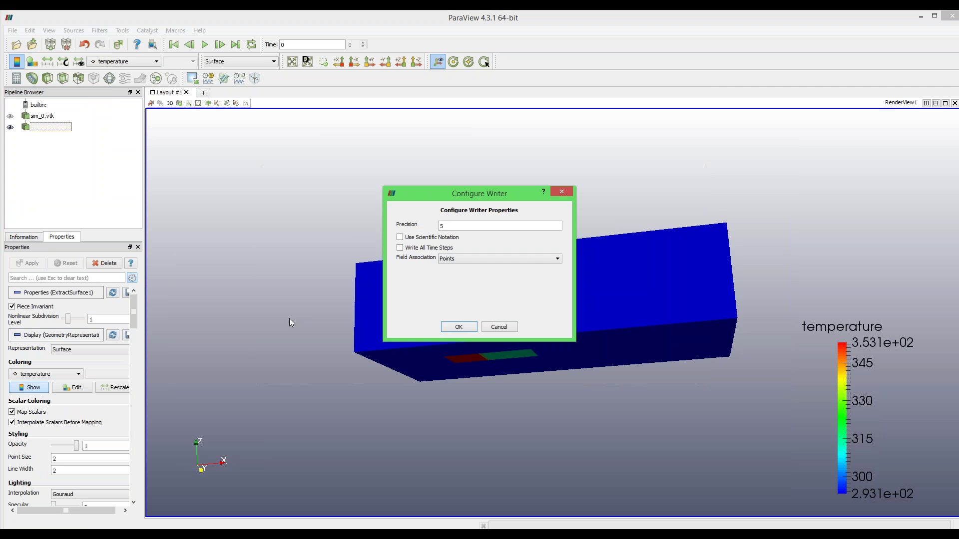
left_click(453, 328)
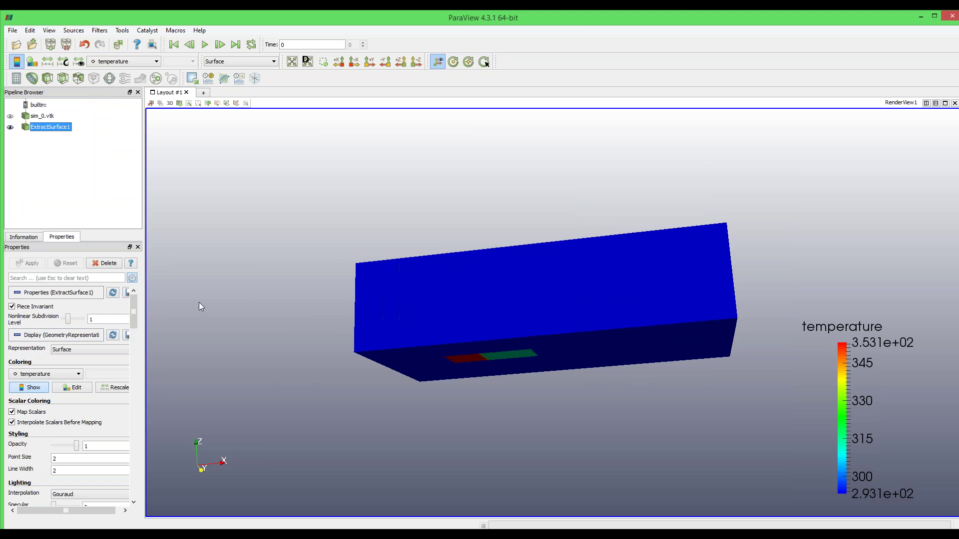
key("alt+Tab")
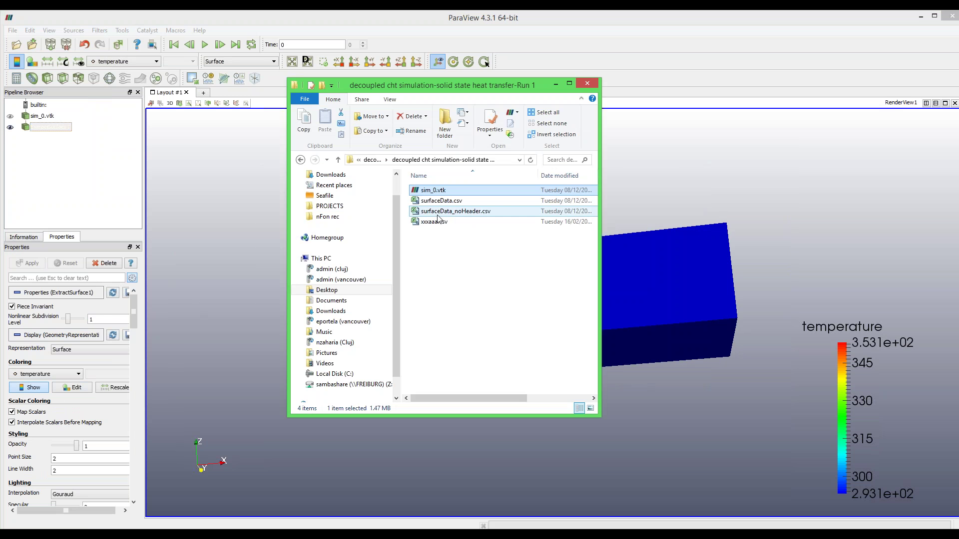
Step: Review the exported temperature and coordinate columns in xxxaaa.csv and surfaceData.csv, then close the files and the results folder
double_click(434, 221)
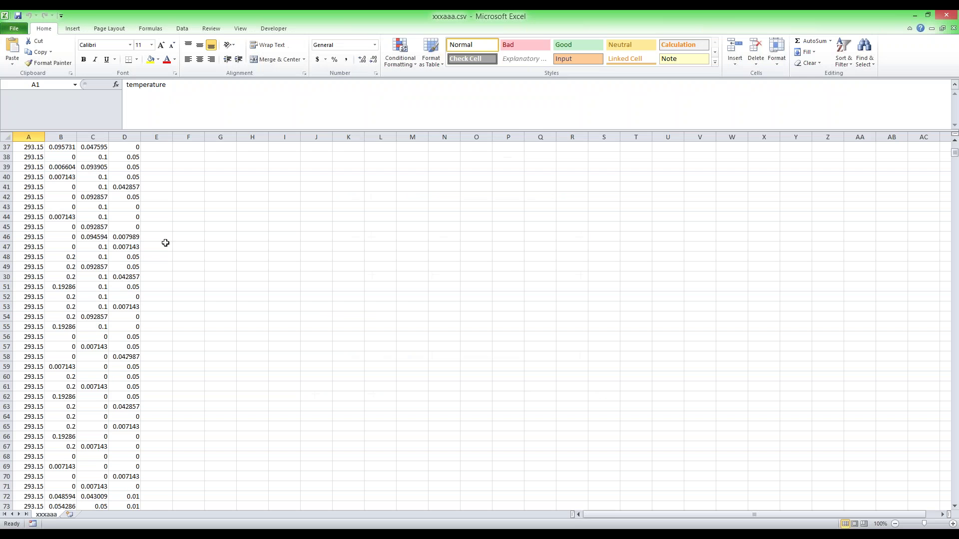
scroll(166, 243, "down", 20)
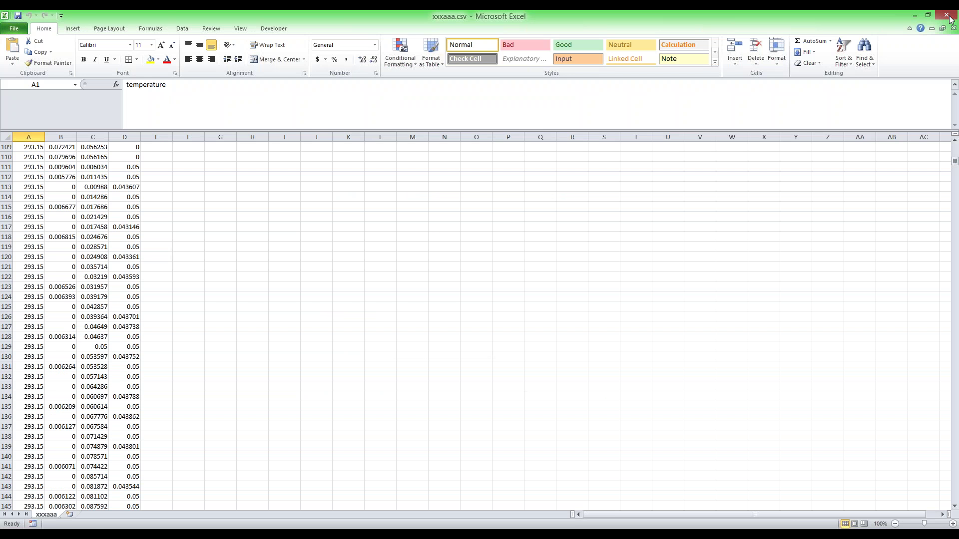
left_click(947, 15)
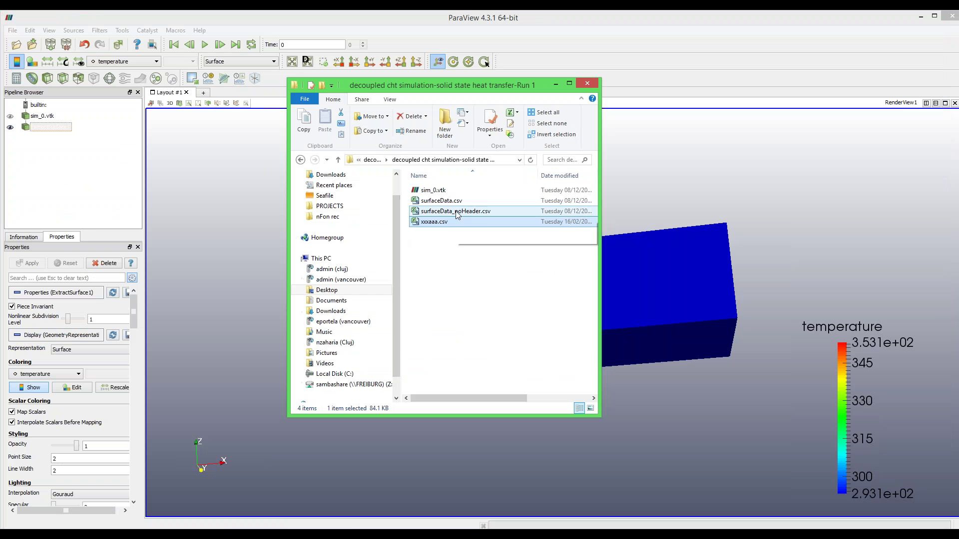
double_click(455, 210)
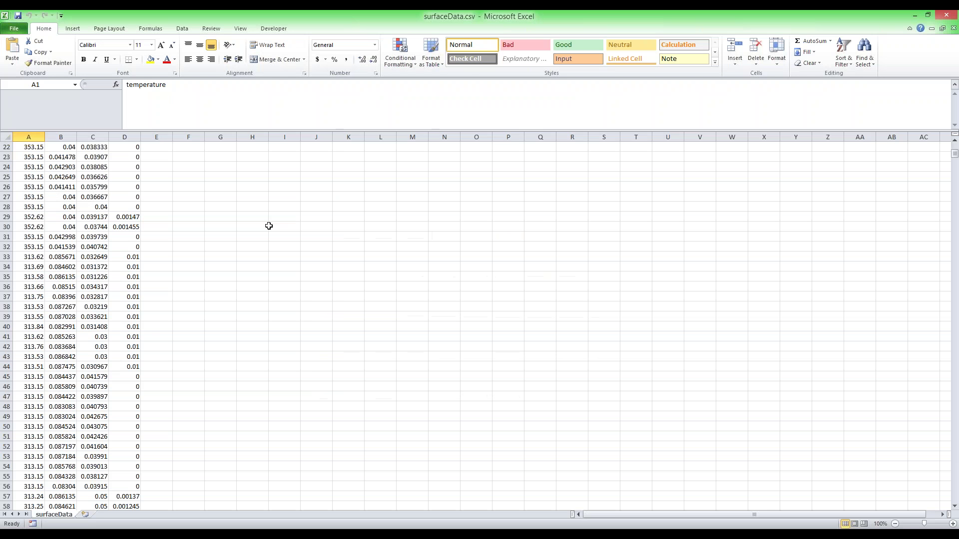
left_click(948, 15)
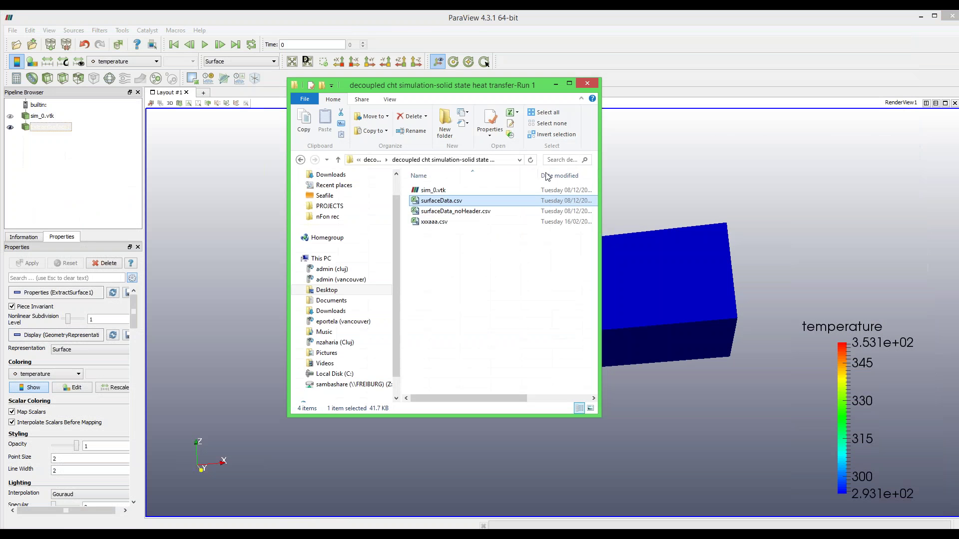
left_click(588, 84)
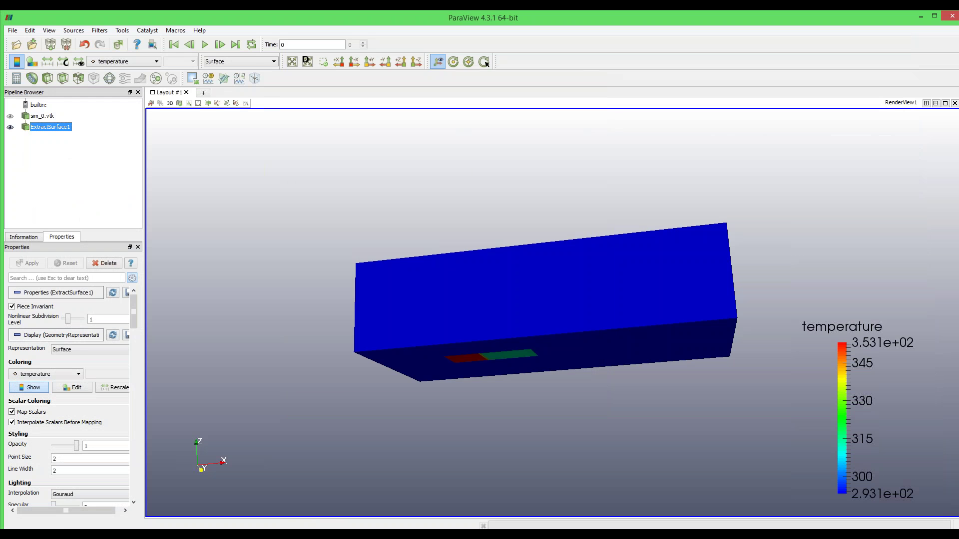
Step: Switch to SimScale in the browser and open the "fix file temp" boundary condition of the cfd laminar simulation in the Simulation Designer
left_click_drag(894, 17, 504, 285)
left_click(561, 284)
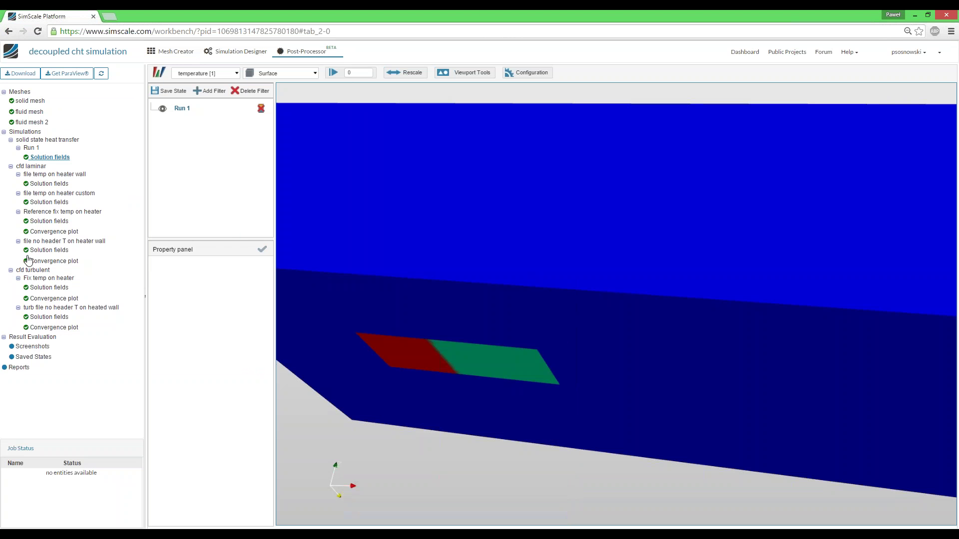
left_click(235, 51)
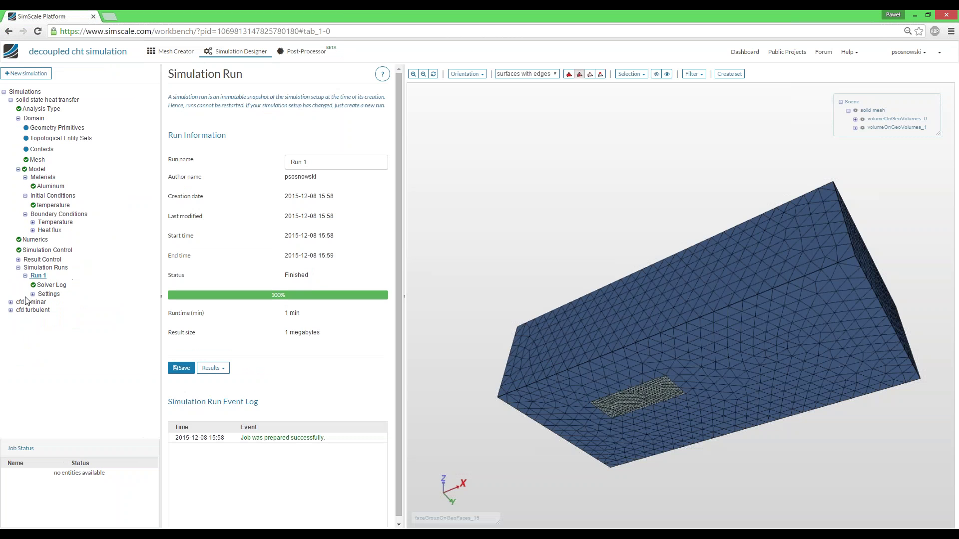
left_click(11, 310)
left_click(10, 302)
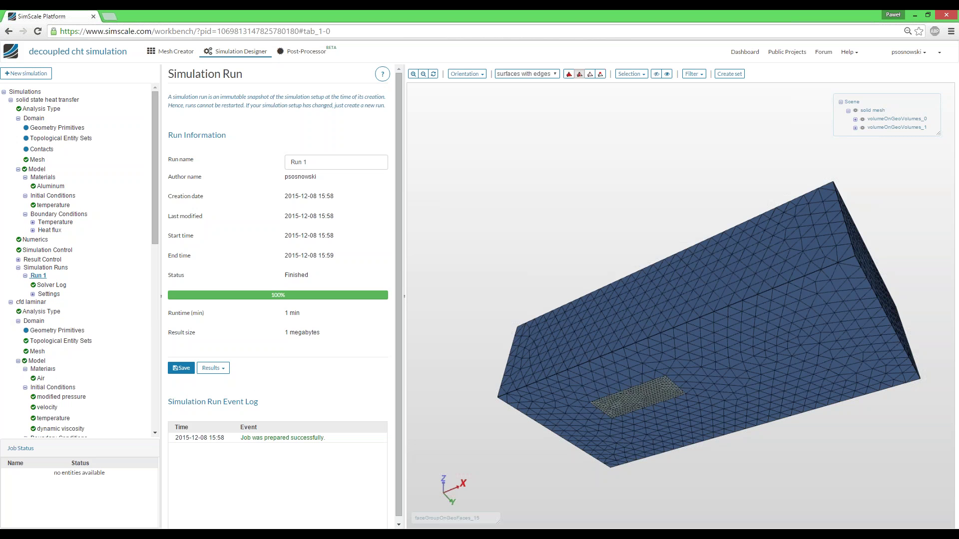
left_click(61, 341)
scroll(47, 320, "down", 3)
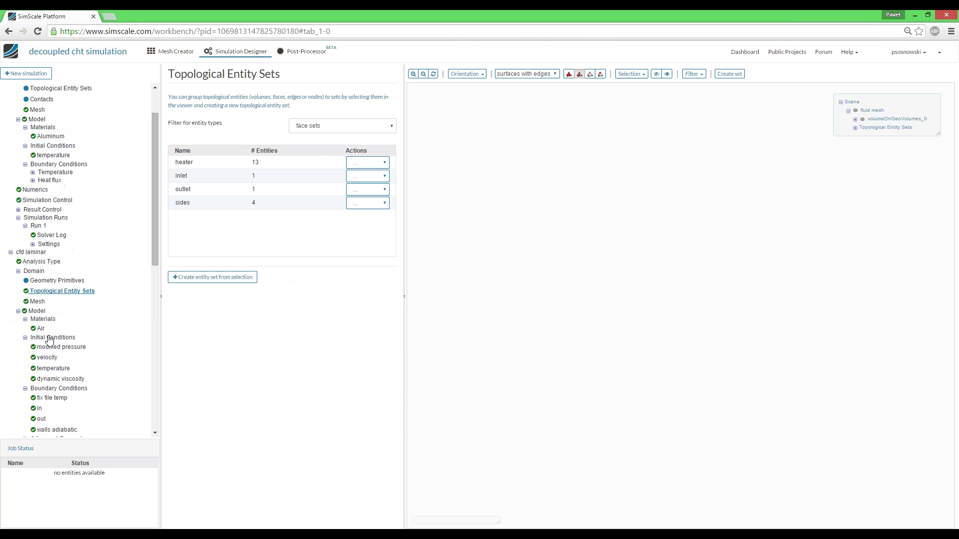
left_click(41, 300)
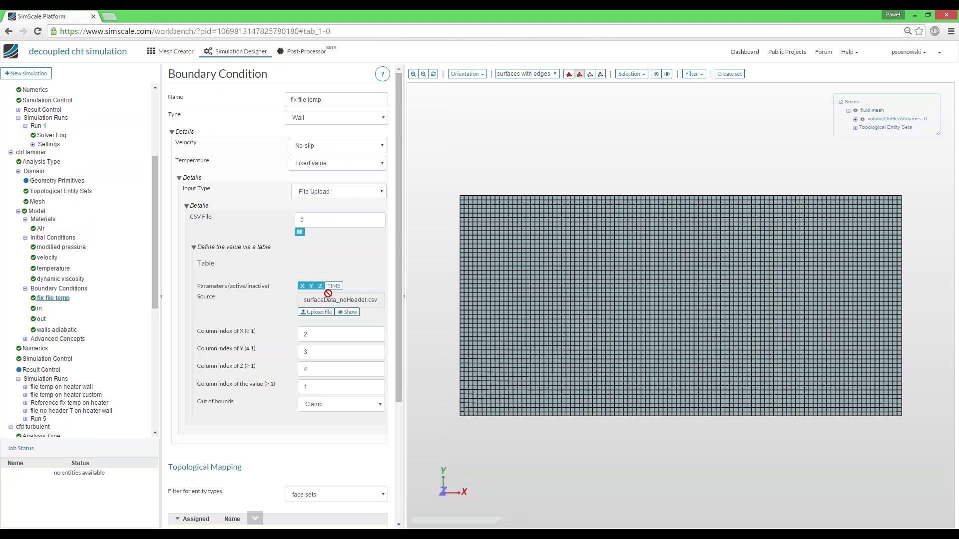
Step: Examine the table of surfaceData_noHeader.csv used by the "fix file temp" boundary condition, along with its column indices and face set assignment
left_click(349, 312)
scroll(445, 189, "down", 1)
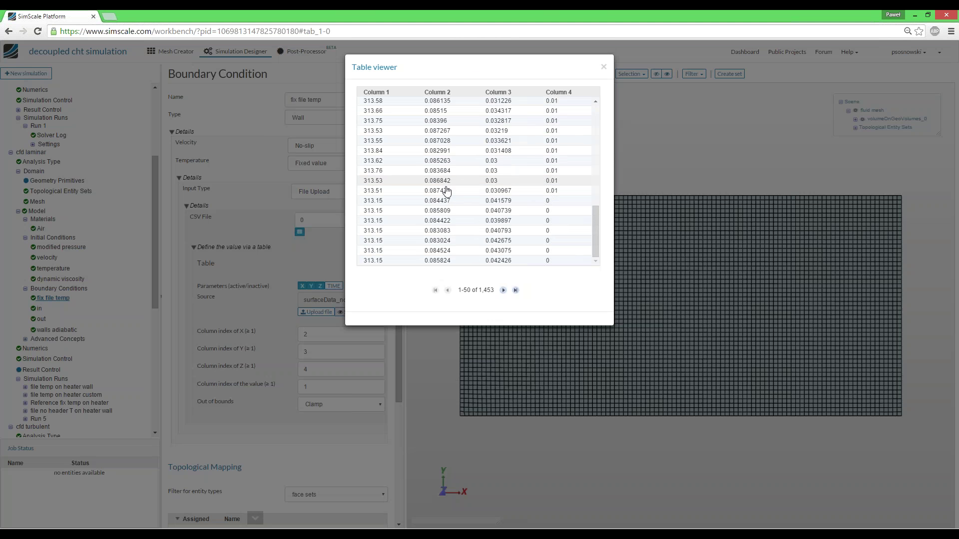
scroll(445, 188, "up", 1)
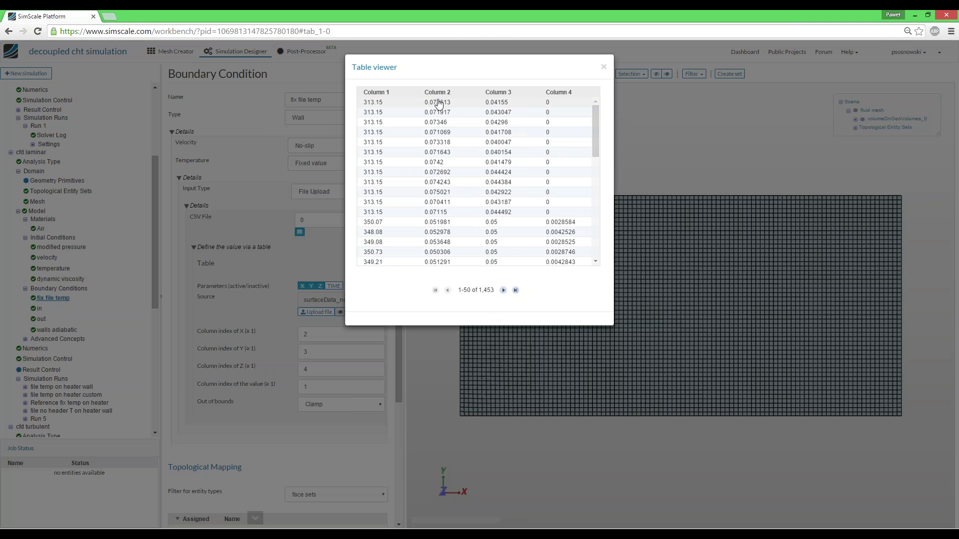
scroll(450, 225, "down", 7)
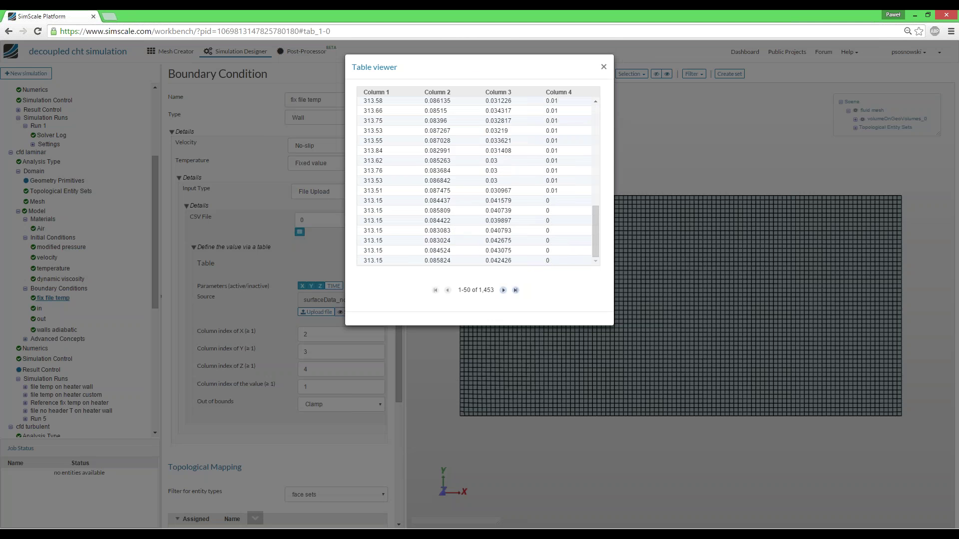
left_click(604, 66)
scroll(243, 282, "down", 3)
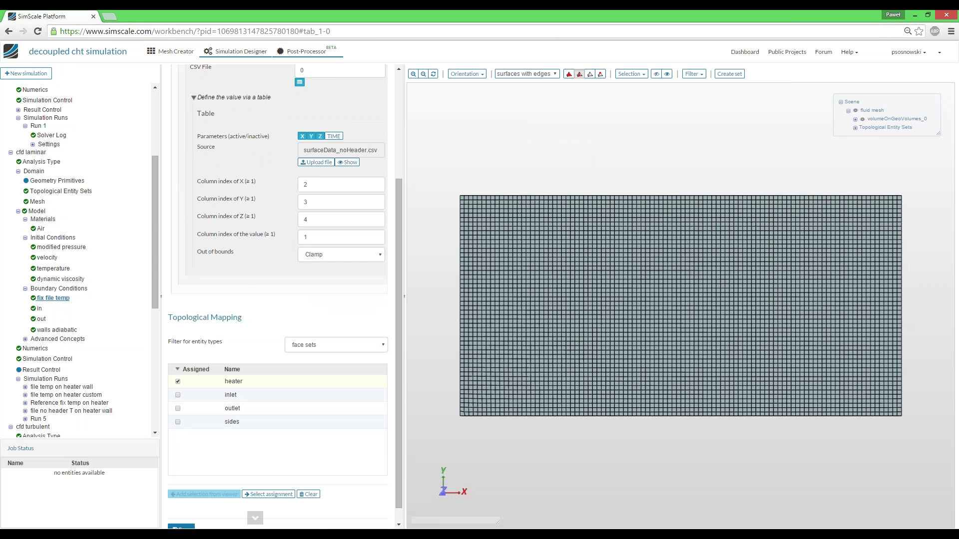
Step: Load the solution fields of "turb file no header T on heated wall" in the Post-Processor and colour the model by point temperature T
left_click(301, 52)
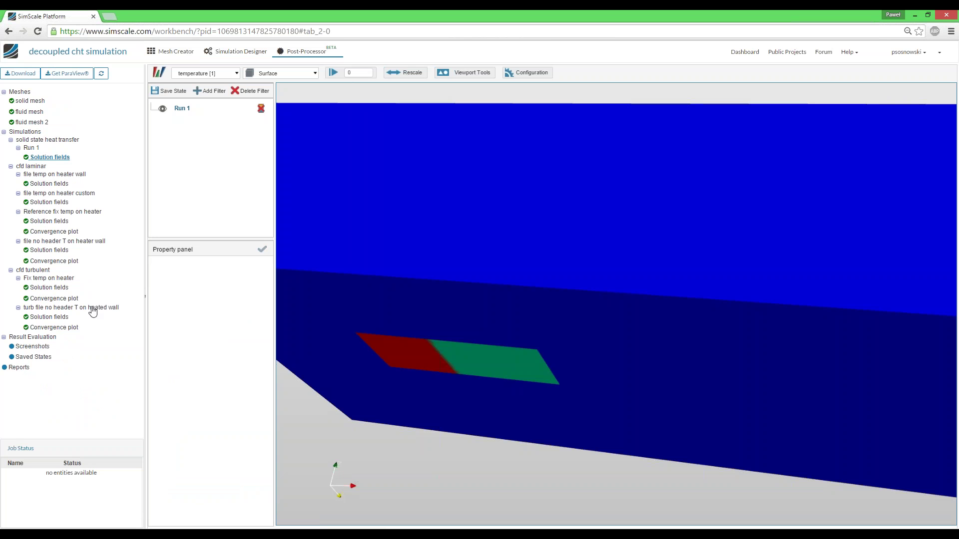
left_click(50, 223)
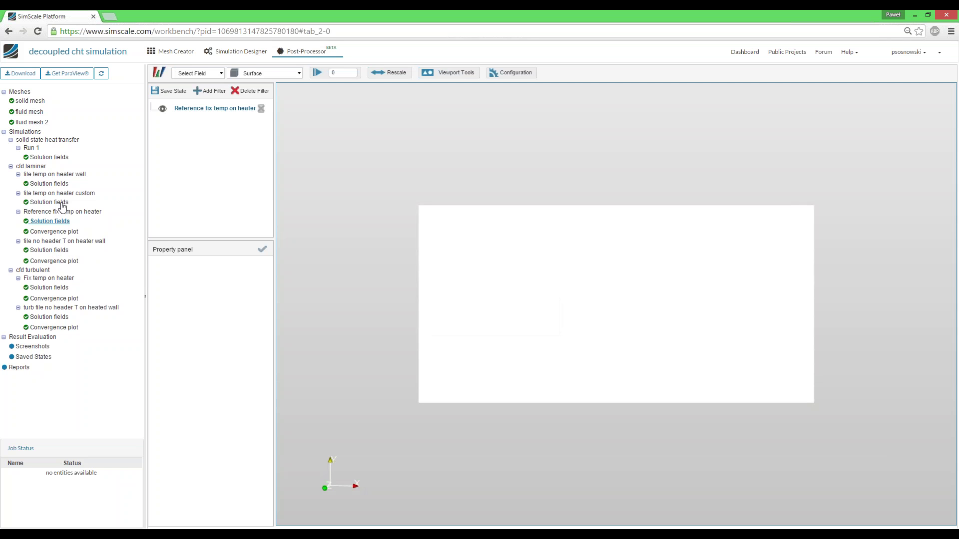
left_click(55, 318)
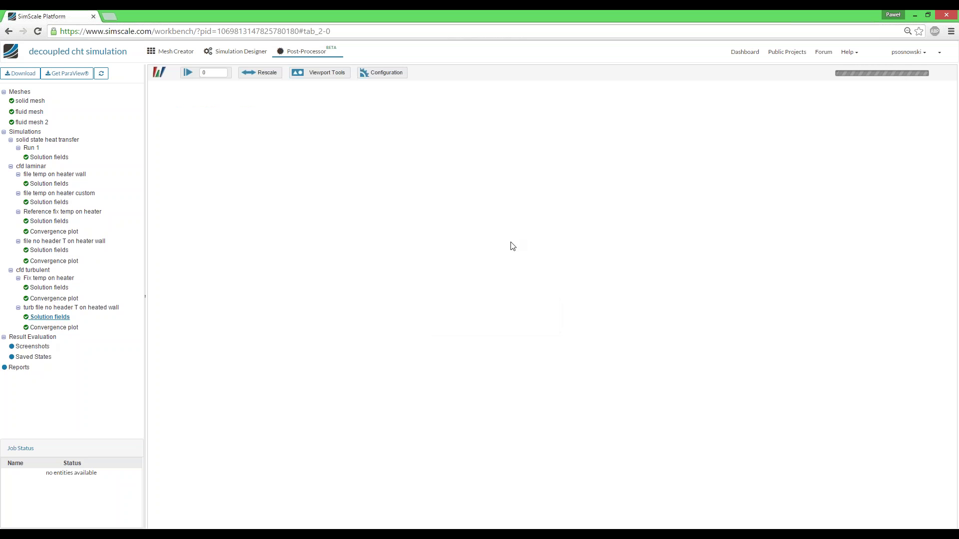
mouse_move(413, 535)
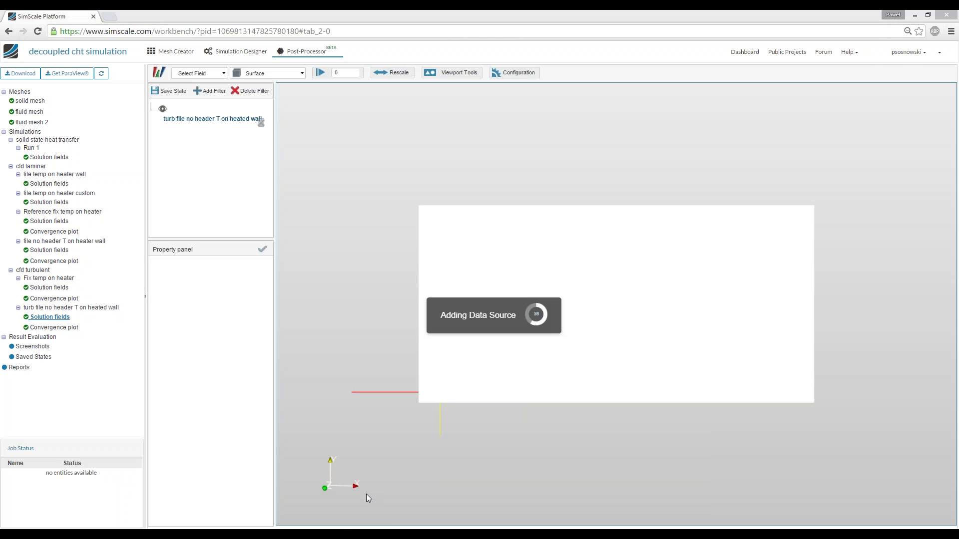
left_click(352, 265)
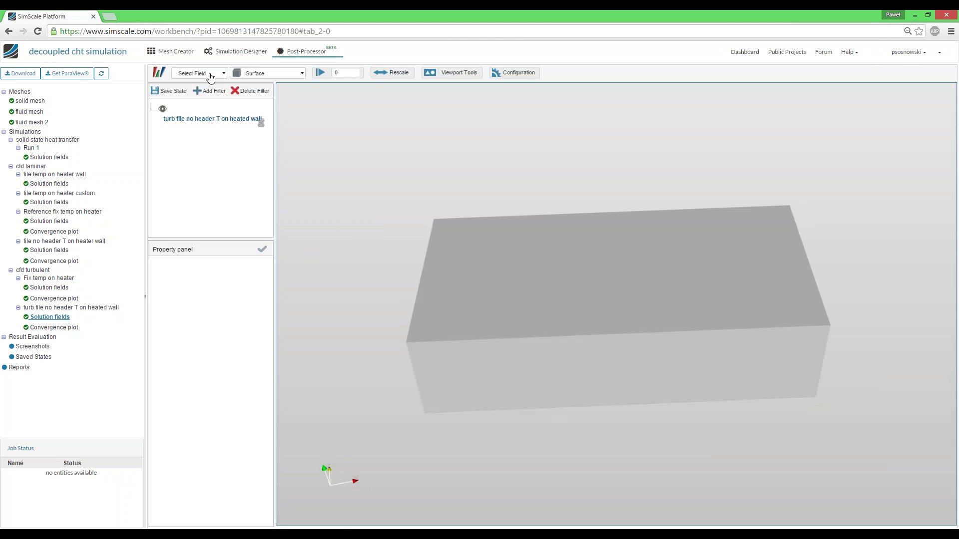
left_click(211, 75)
left_click(194, 164)
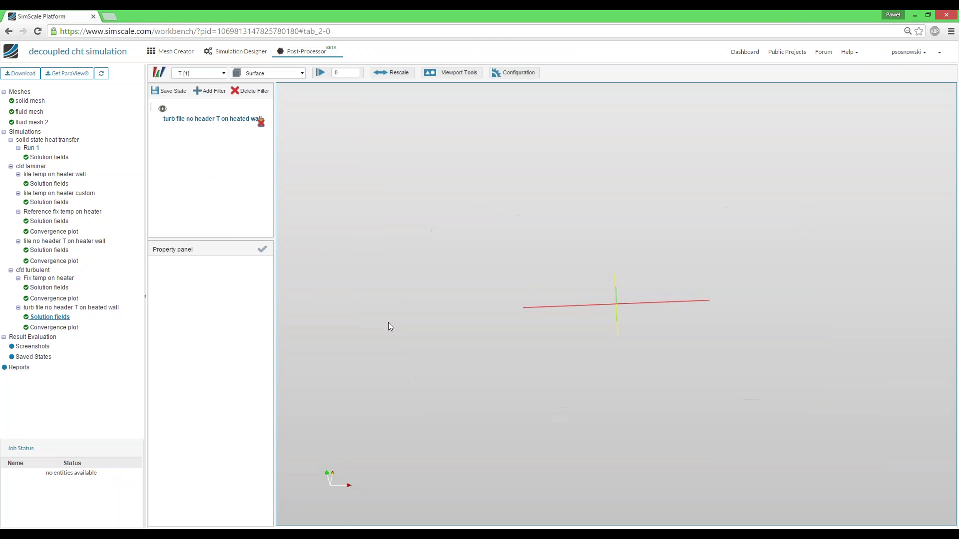
mouse_move(393, 341)
left_mouse_down()
mouse_move(407, 289)
mouse_move(409, 265)
mouse_move(403, 298)
mouse_move(402, 235)
mouse_move(406, 344)
left_mouse_up()
Step: Add a Slice filter to the turbulent result with its plane normal set to 0, 1, 0
left_click(212, 91)
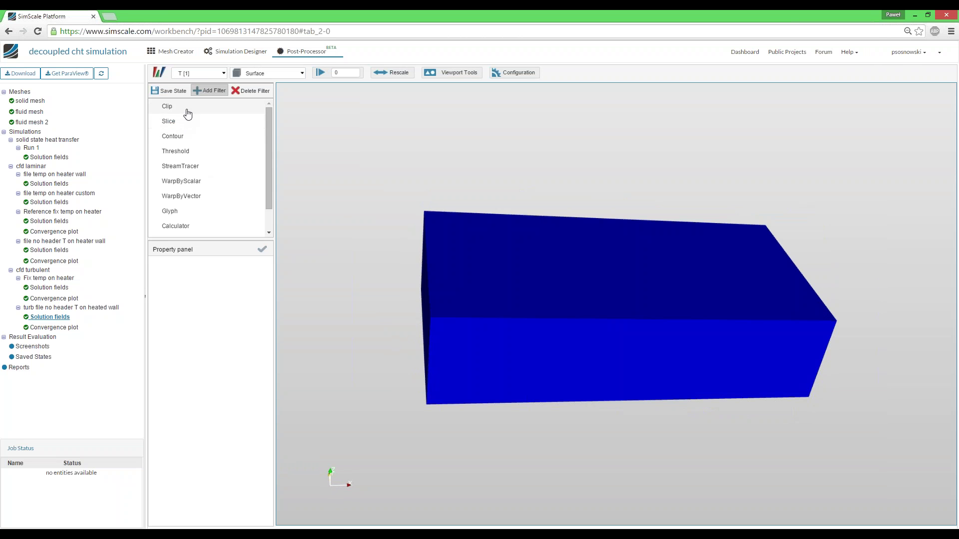
left_click(192, 125)
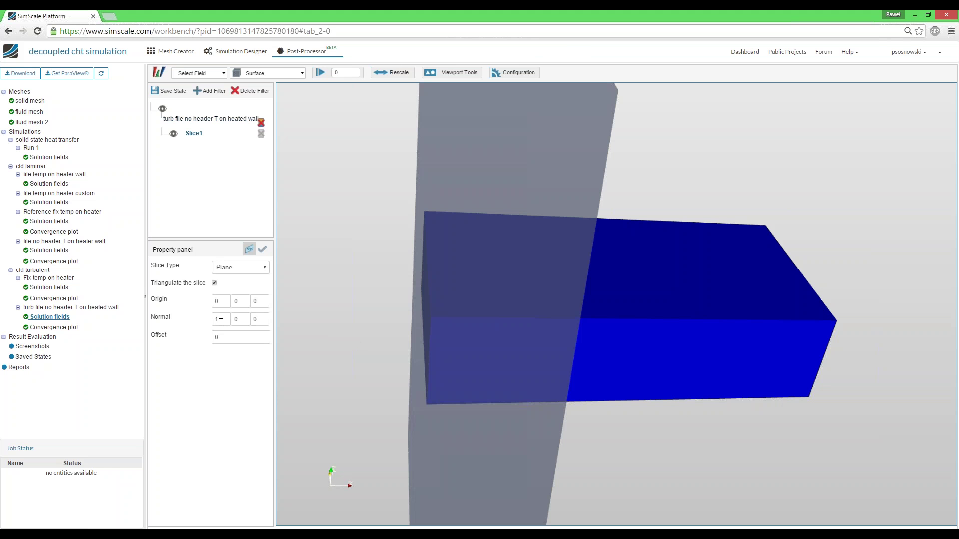
double_click(221, 320)
key("Tab")
Step: Set the slice plane's origin to 0, 0.03, 0, apply the slice and hide the plane preview
double_click(248, 301)
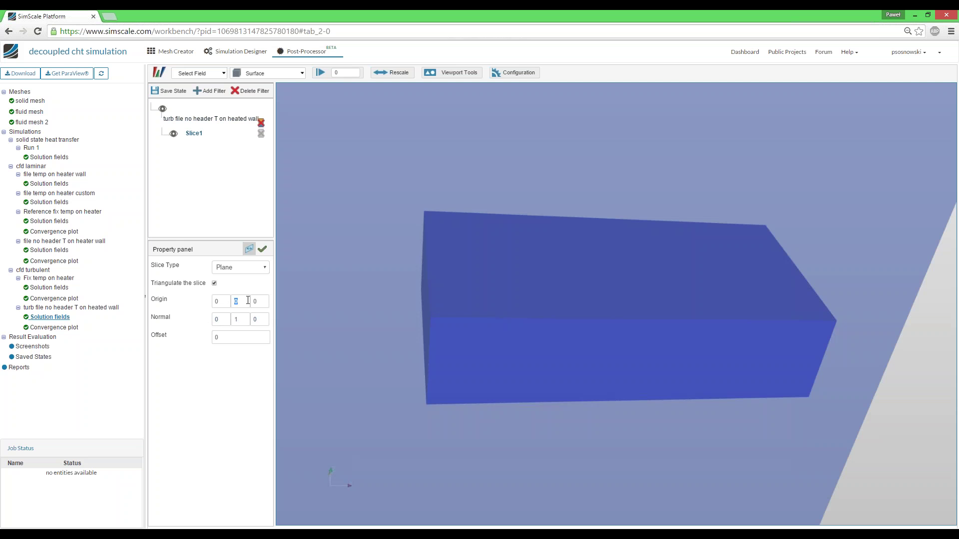
type("0.5")
key("Tab")
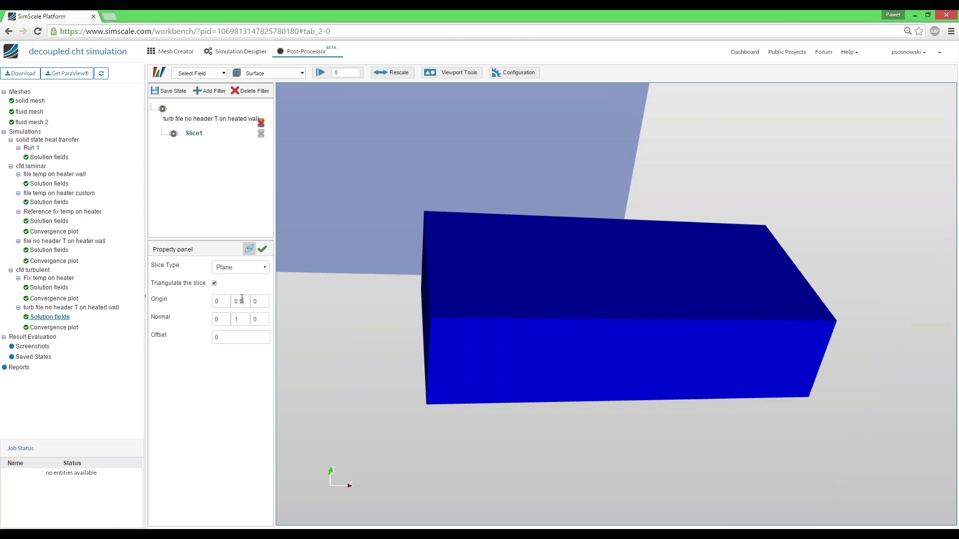
key("Tab")
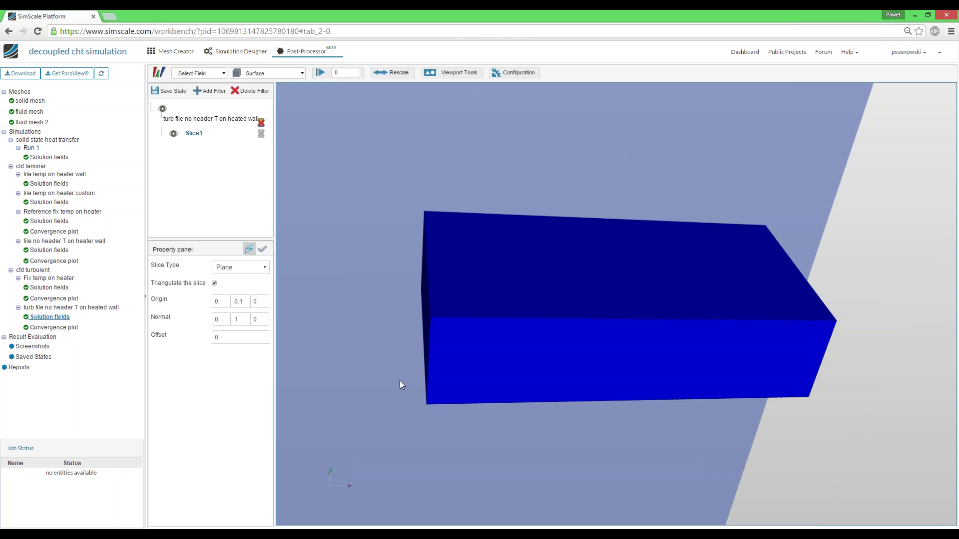
left_click_drag(400, 381, 285, 342)
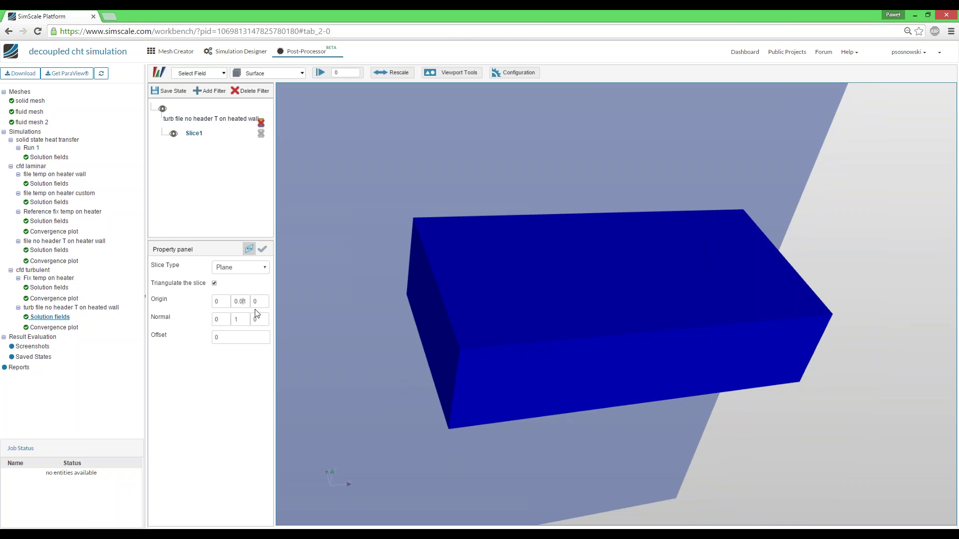
left_click(263, 250)
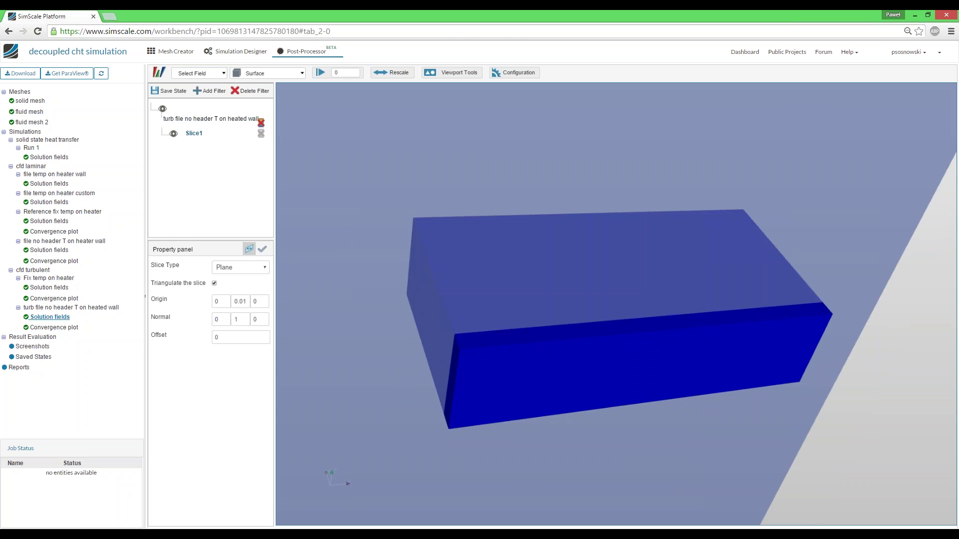
type("3")
key("Tab")
left_click(262, 250)
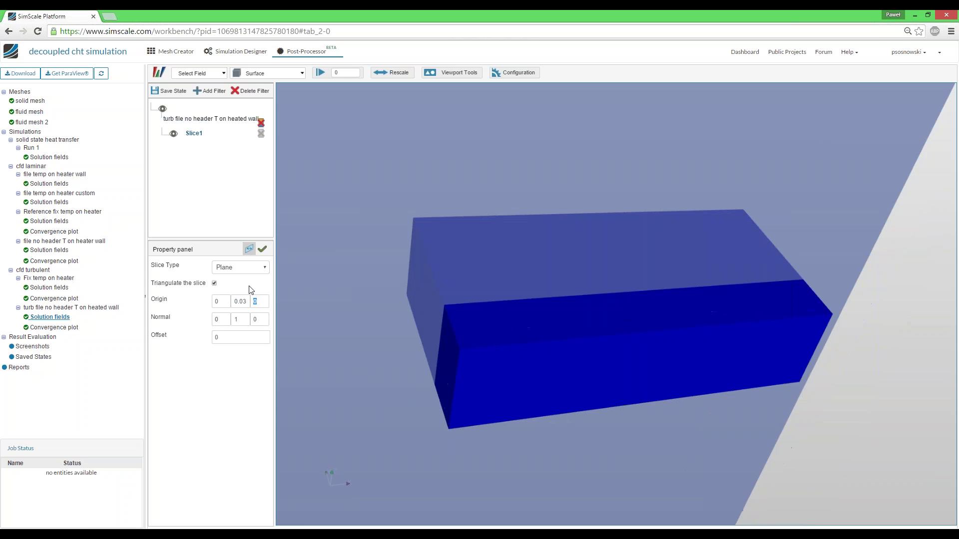
left_click(262, 251)
left_click(248, 248)
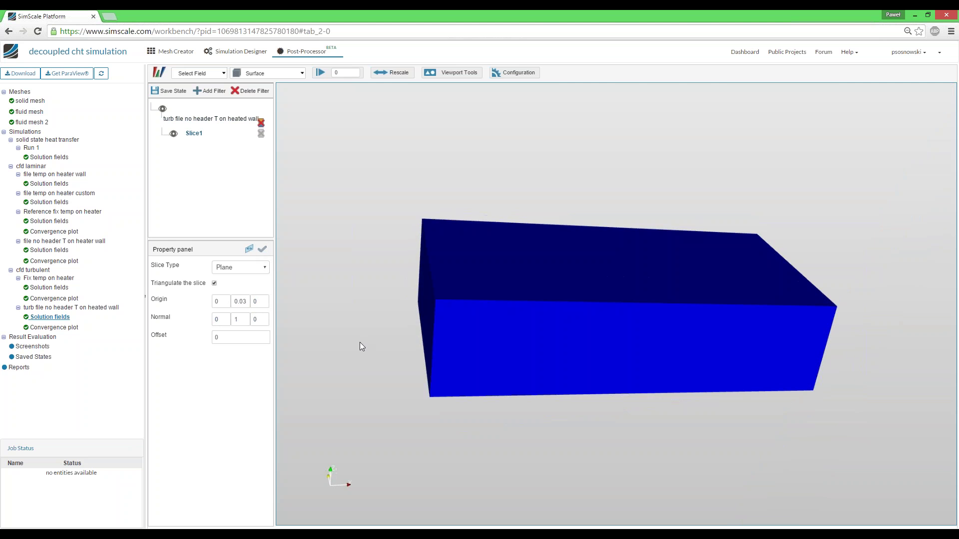
Step: Hide the full turbulent result and colour Slice1 by the point temperature field T
left_click(163, 108)
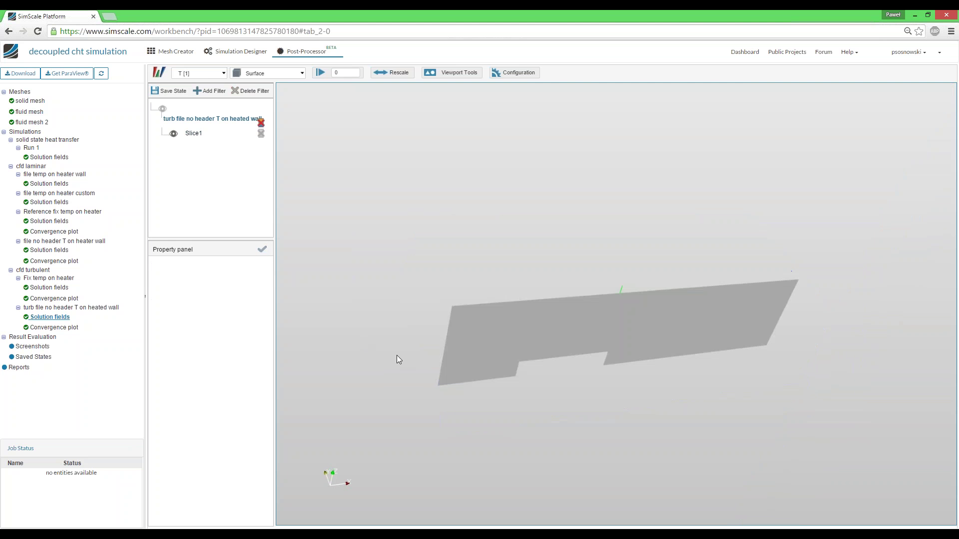
left_click(193, 133)
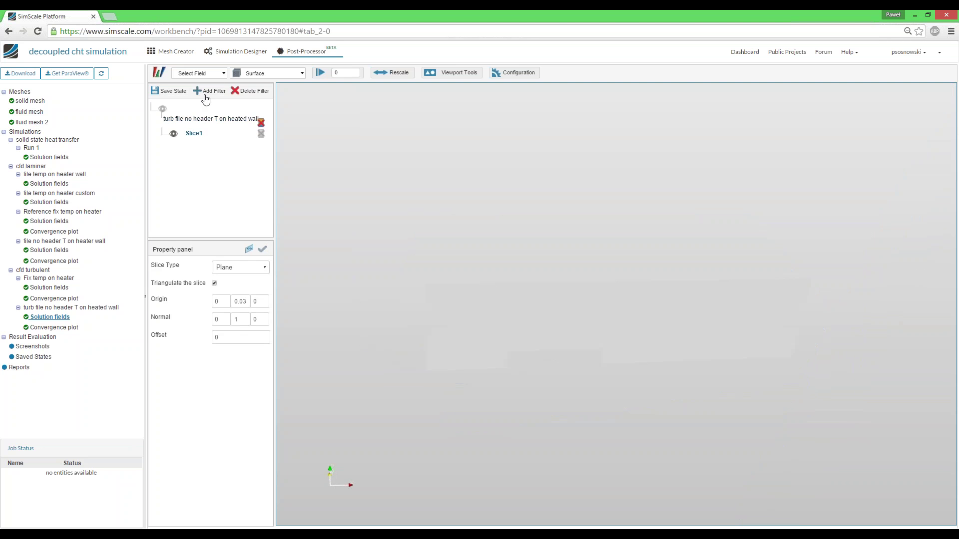
left_click(203, 74)
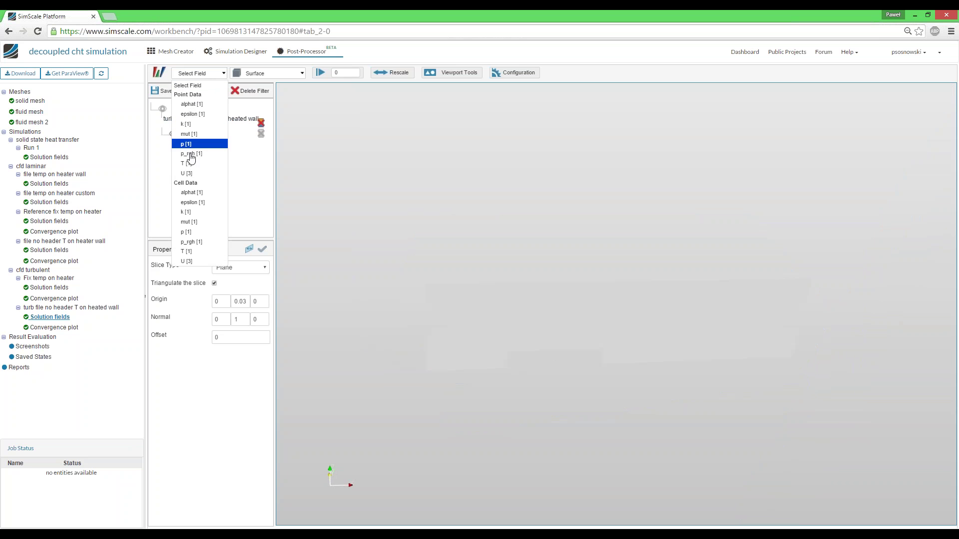
left_click(186, 164)
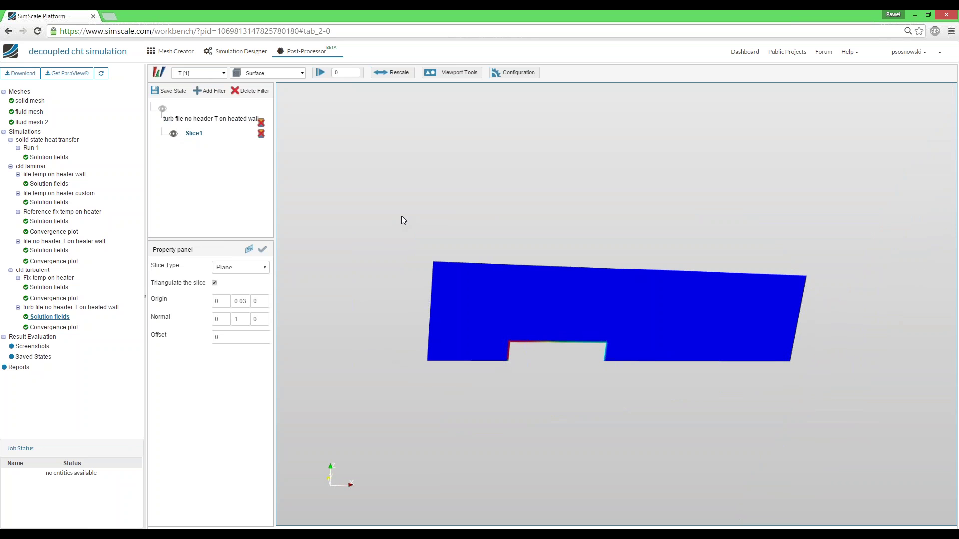
Step: Advance the turbulent slice to the last time step and inspect the temperature distribution around the heated block
left_click(320, 72)
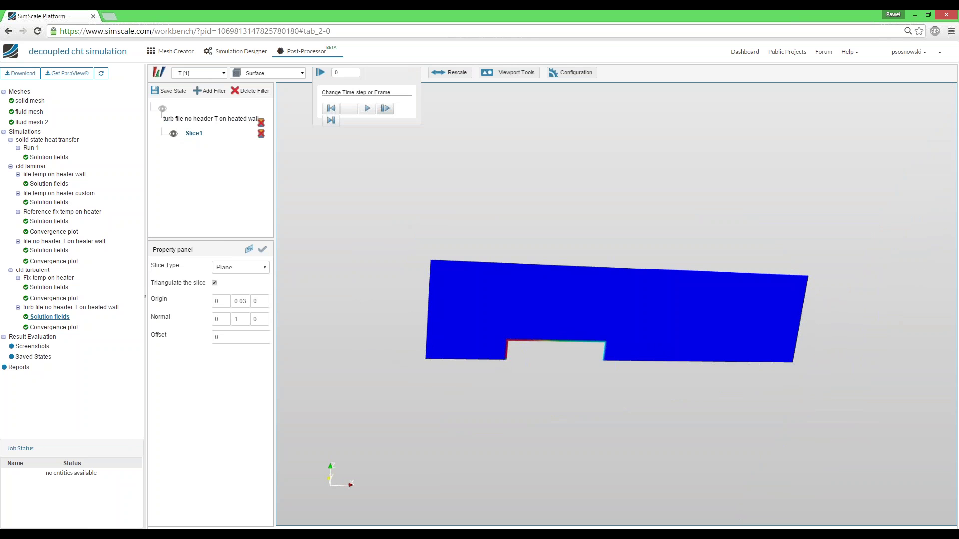
left_click(331, 120)
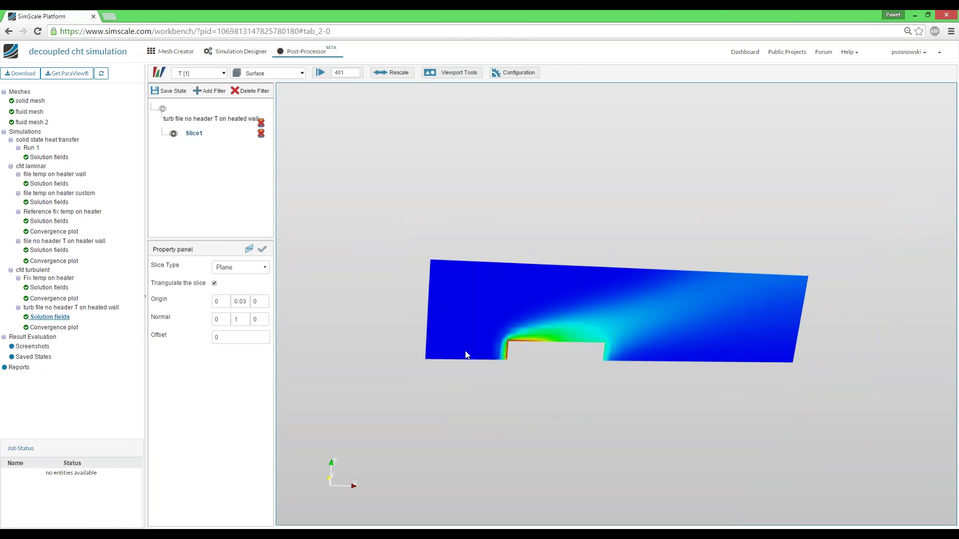
scroll(569, 367, "up", 5)
left_click_drag(535, 387, 571, 391)
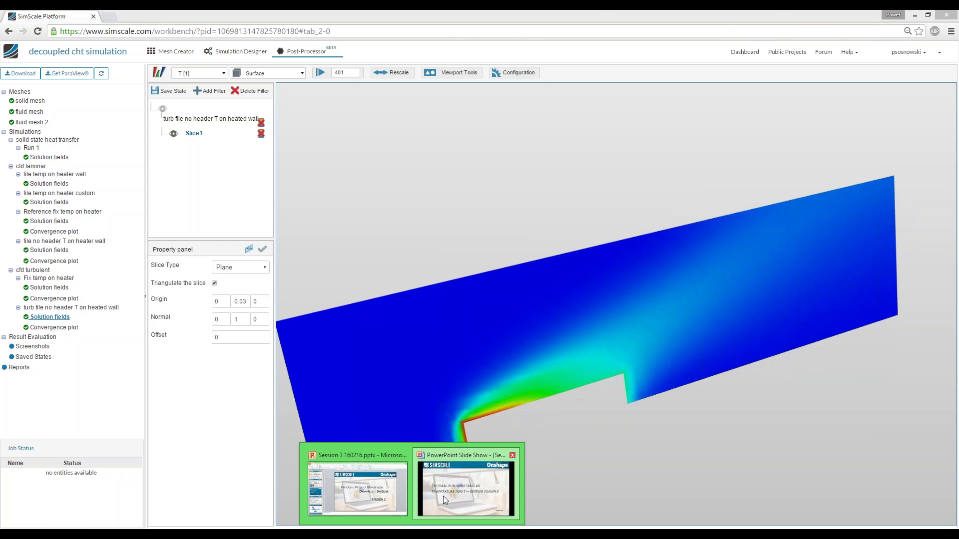
Step: Switch to the running PowerPoint slide show and advance it to the "What did we obtain? Lets talk benefits!" slide
left_click(442, 496)
left_click(460, 397)
left_click(460, 398)
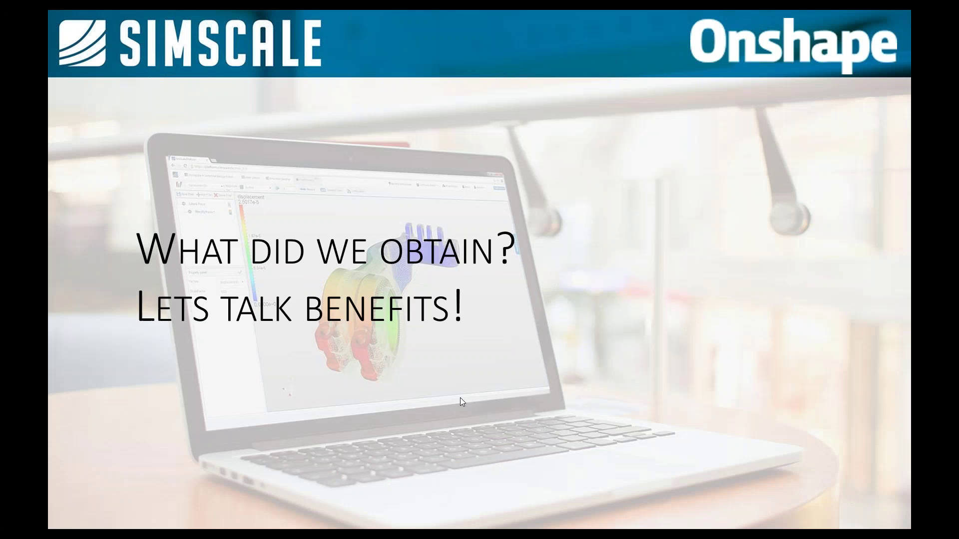
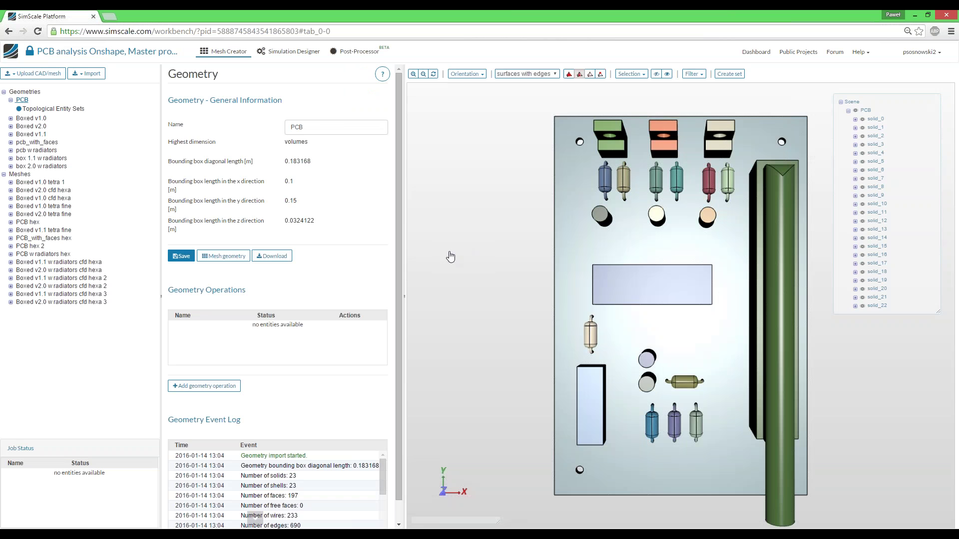
Step: Open the mesh "Boxed v1.1 w radiators cfd hexa 3" and examine the elements on the enclosure's slotted side
left_click(101, 303)
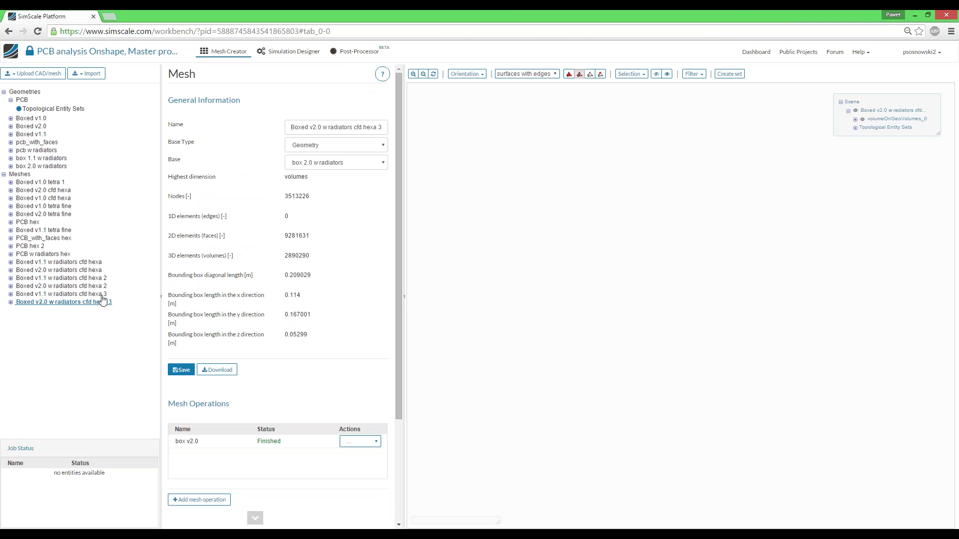
left_click(98, 294)
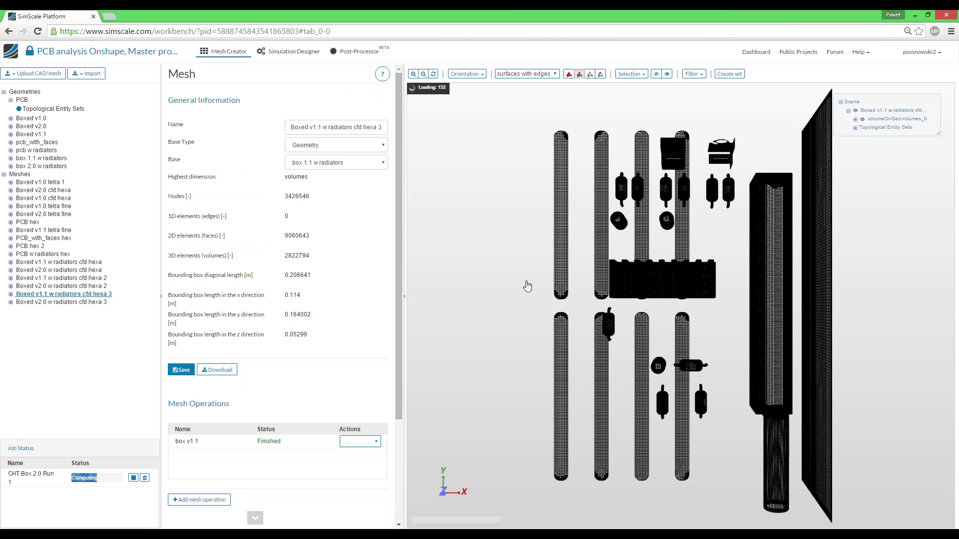
left_click_drag(527, 286, 317, 261)
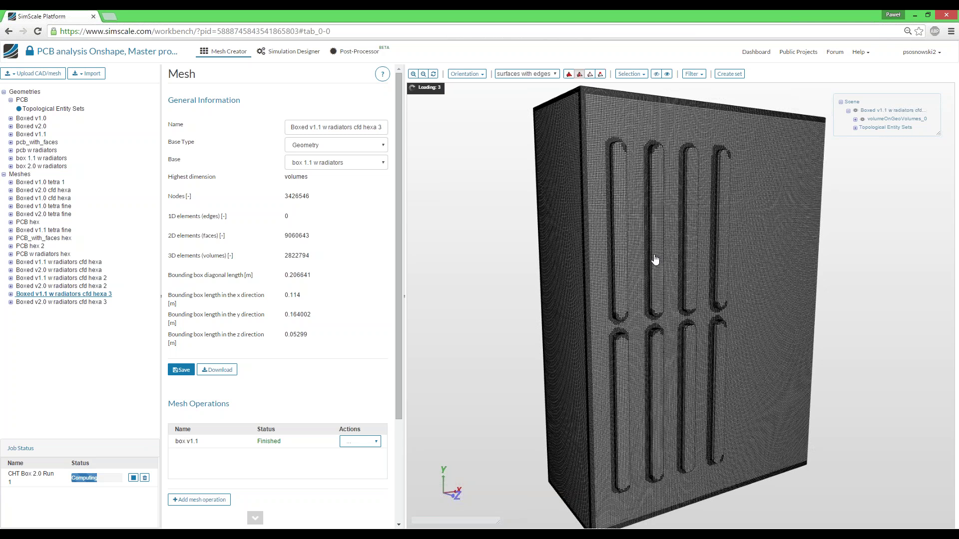
scroll(655, 257, "up", 2)
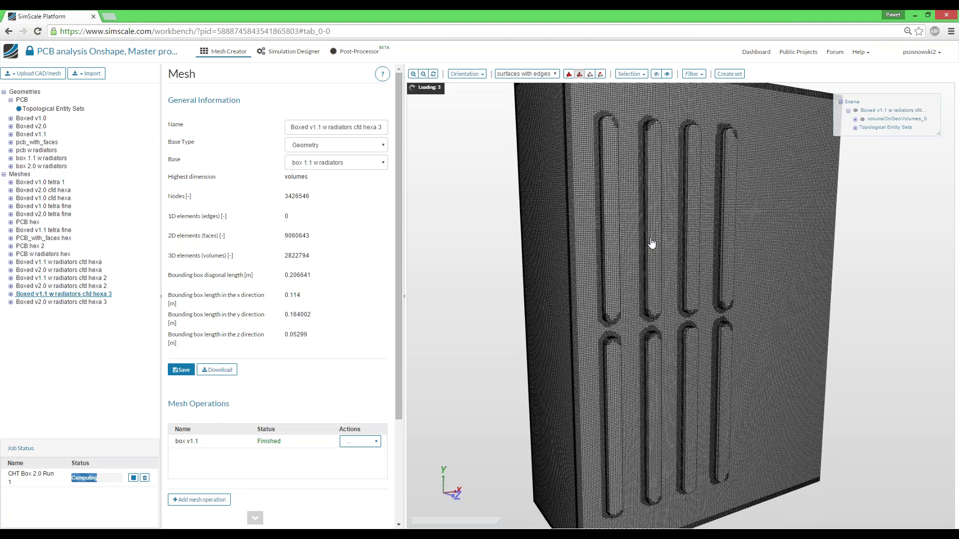
scroll(652, 244, "up", 3)
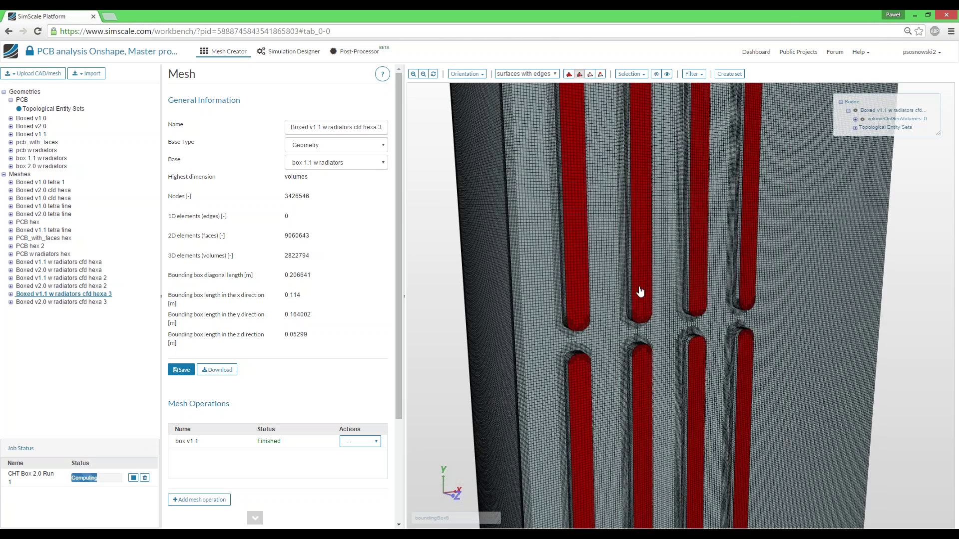
scroll(640, 291, "up", 2)
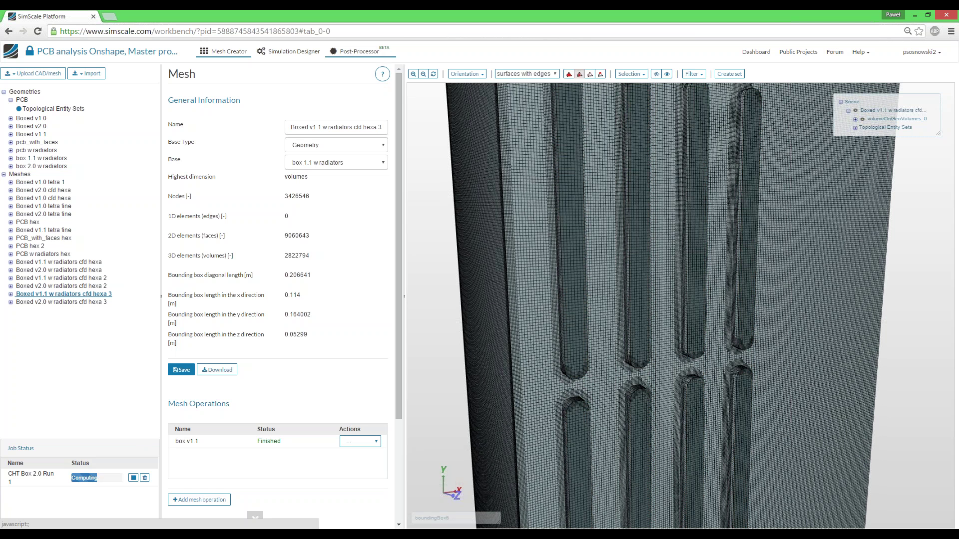
left_click(358, 53)
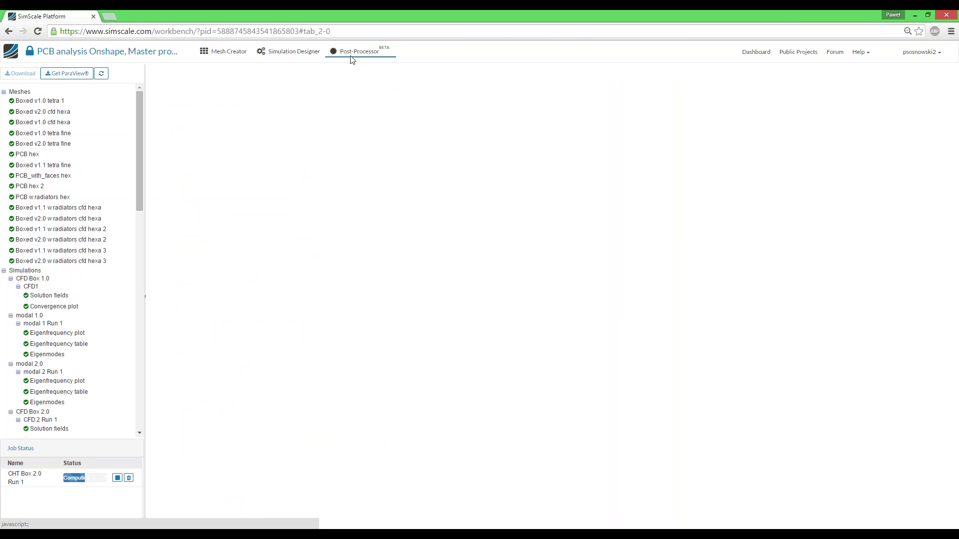
left_click(81, 262)
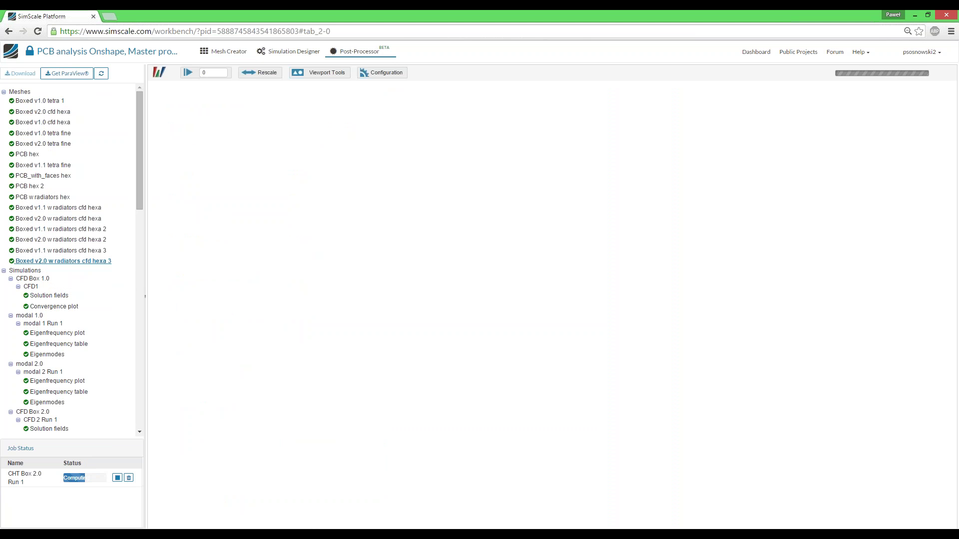
left_click(237, 61)
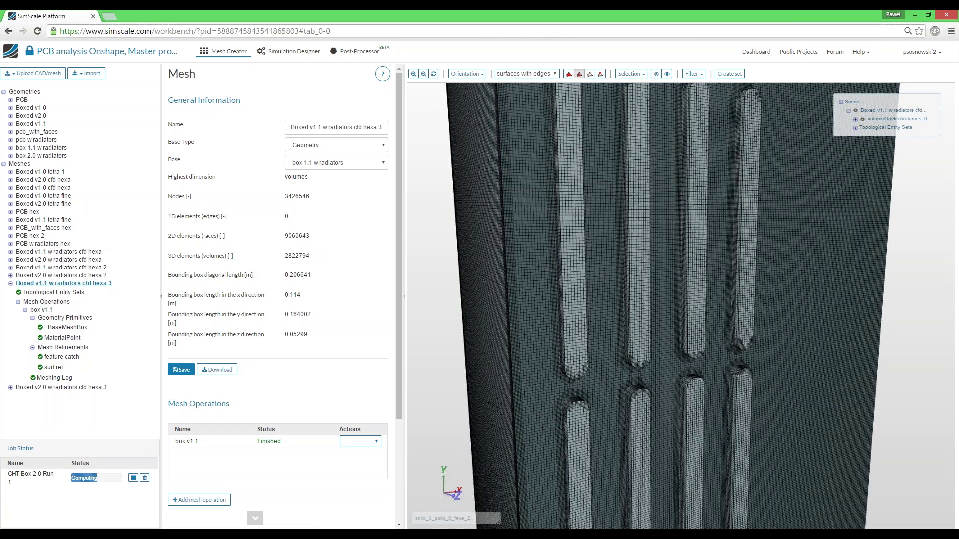
Step: Inspect the mesh refinement around the enclosure's ventilation slots close up
left_click_drag(548, 262, 511, 320)
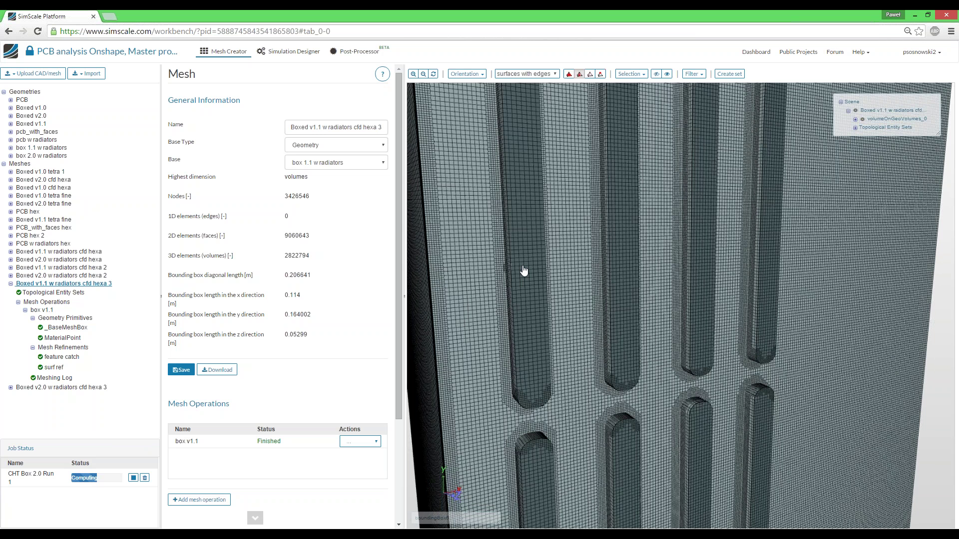
left_click(548, 286)
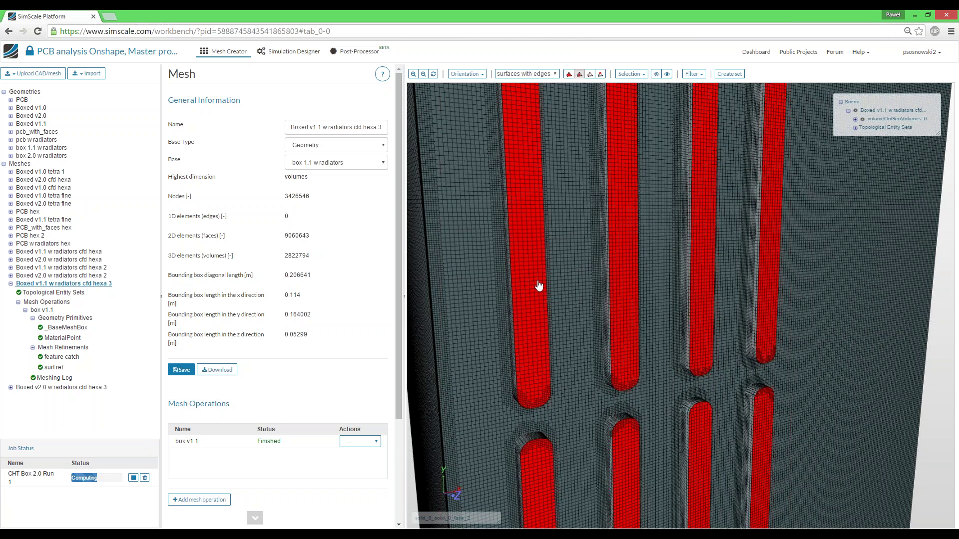
left_click_drag(537, 284, 539, 286)
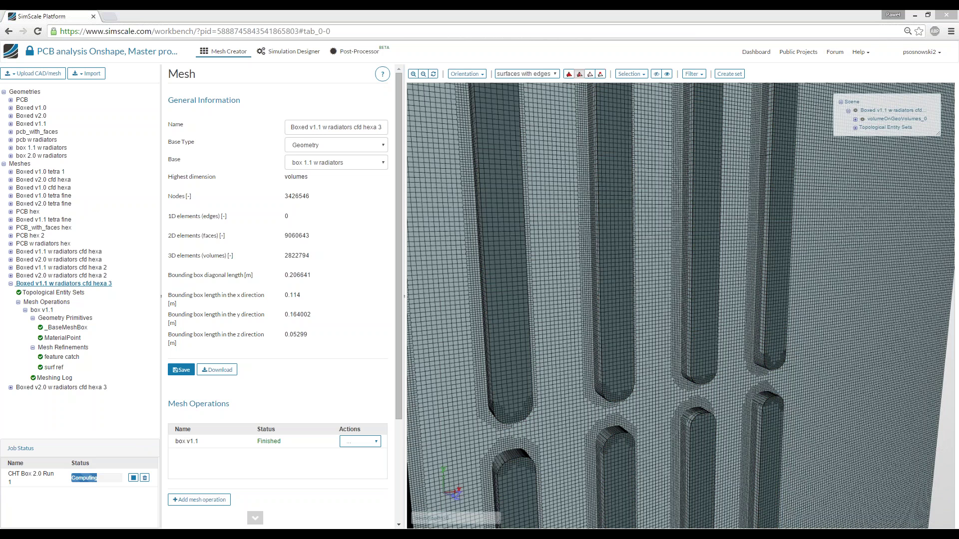
Step: Open the Numerics settings of the "CFD Box 1.1" simulation in the Simulation Designer
left_click(293, 52)
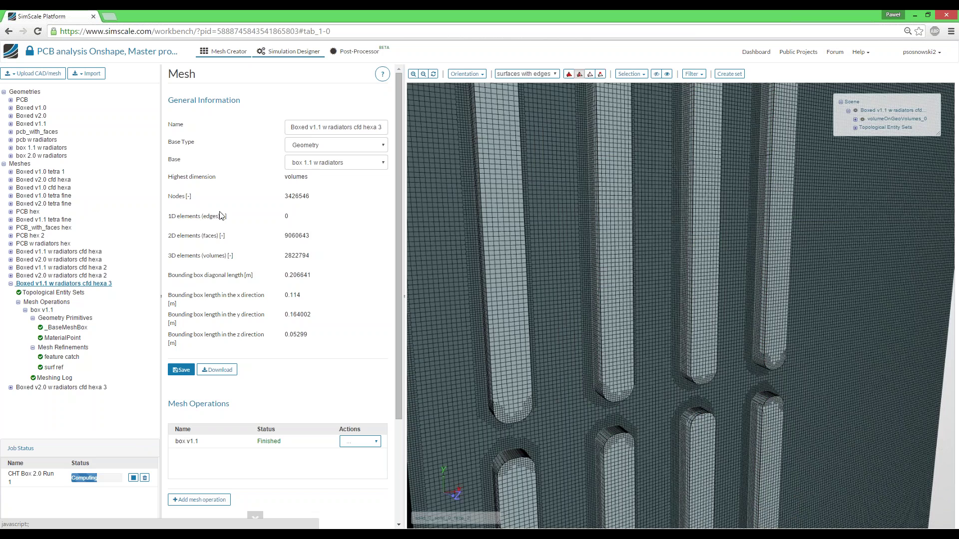
scroll(56, 404, "down", 3)
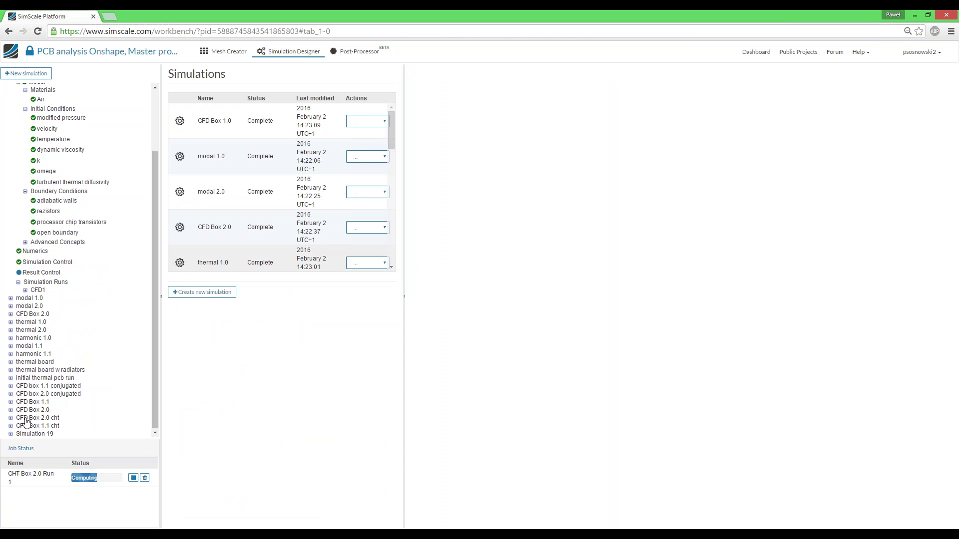
left_click(27, 403)
scroll(38, 426, "down", 5)
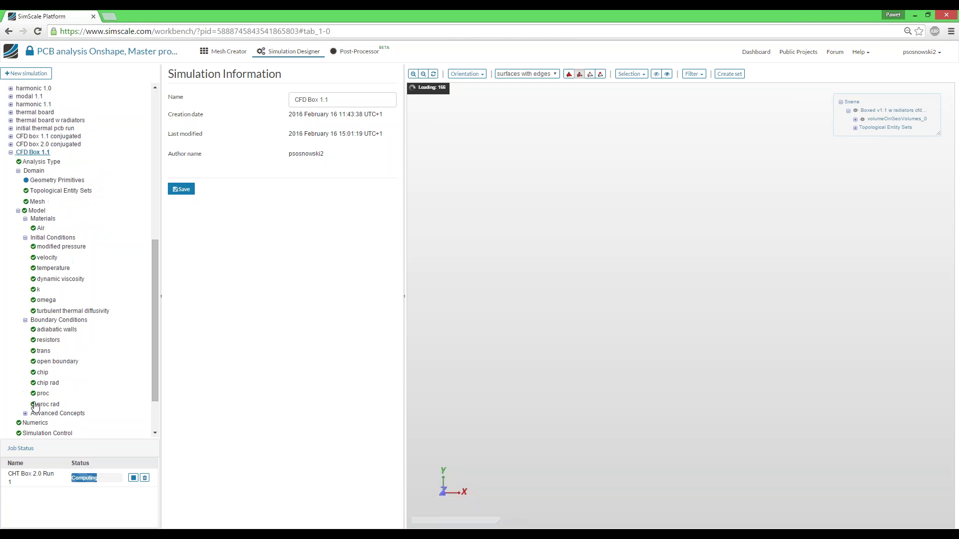
left_click(36, 423)
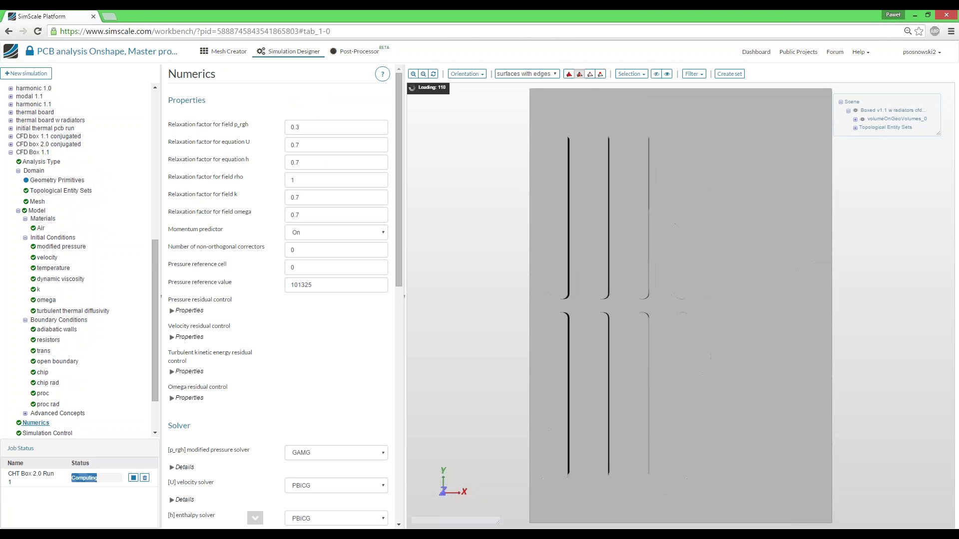
scroll(62, 249, "down", 2)
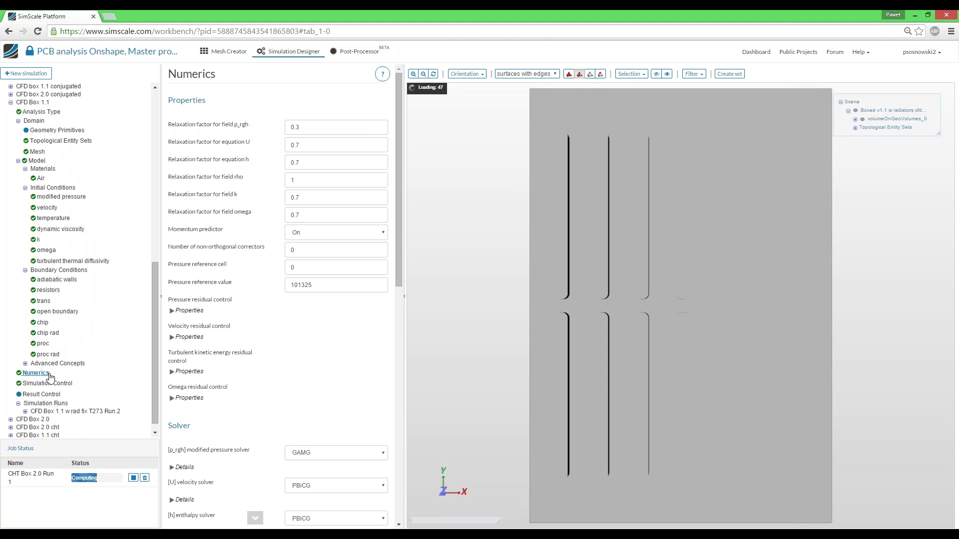
double_click(26, 375)
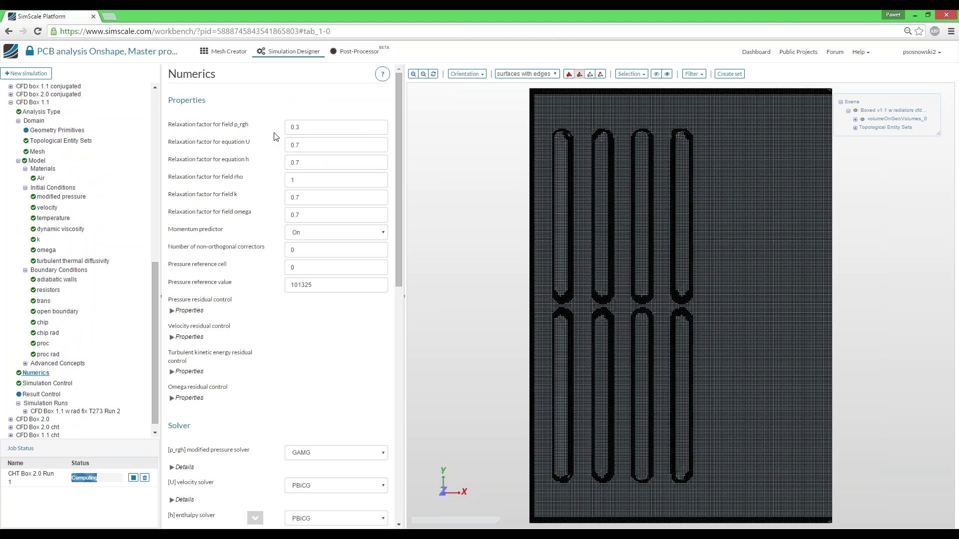
Step: Expand the details of the modified pressure solver and review its tolerances and smoother settings
scroll(215, 325, "down", 3)
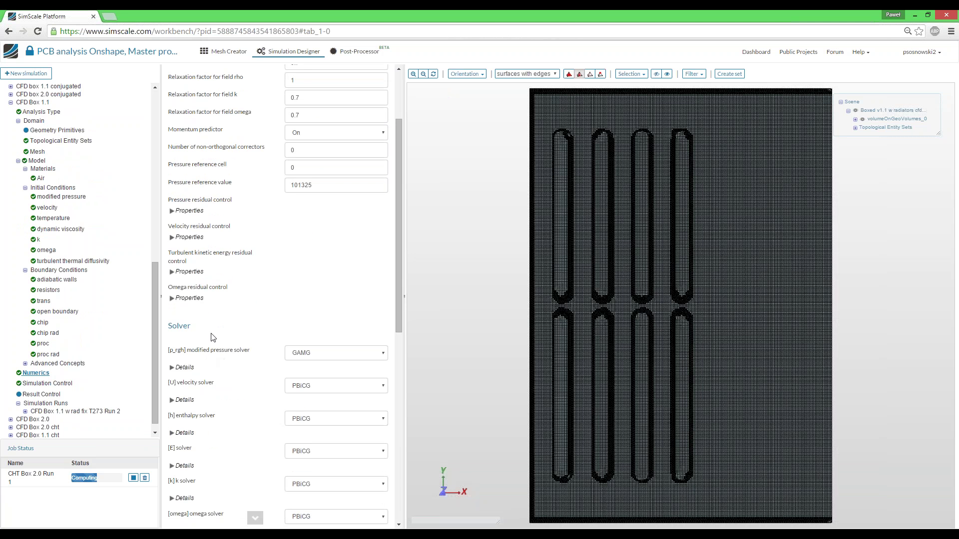
left_click(180, 368)
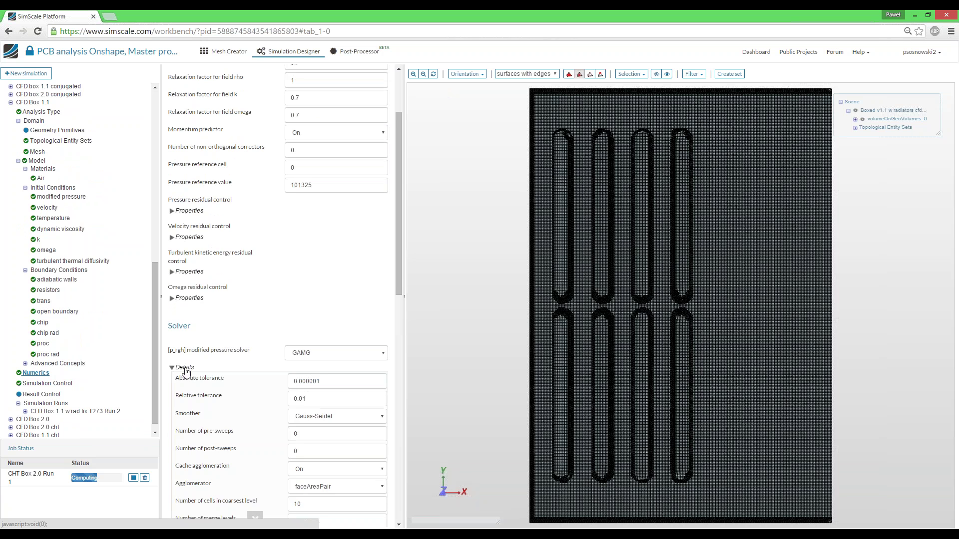
scroll(231, 340, "down", 1)
scroll(231, 340, "down", 1)
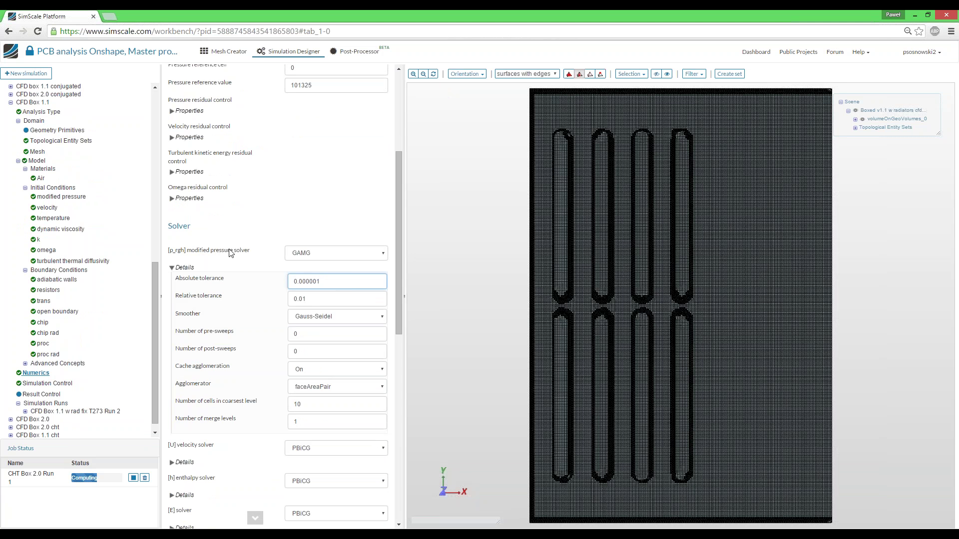
scroll(235, 260, "up", 1)
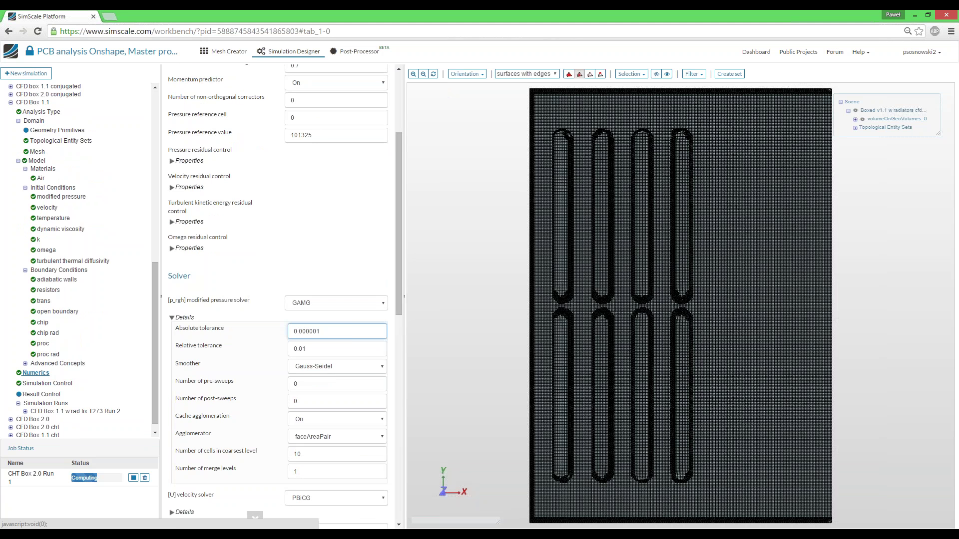
Step: Expand the residual control properties for pressure, velocity, turbulent kinetic energy and omega
left_click_drag(235, 150, 171, 150)
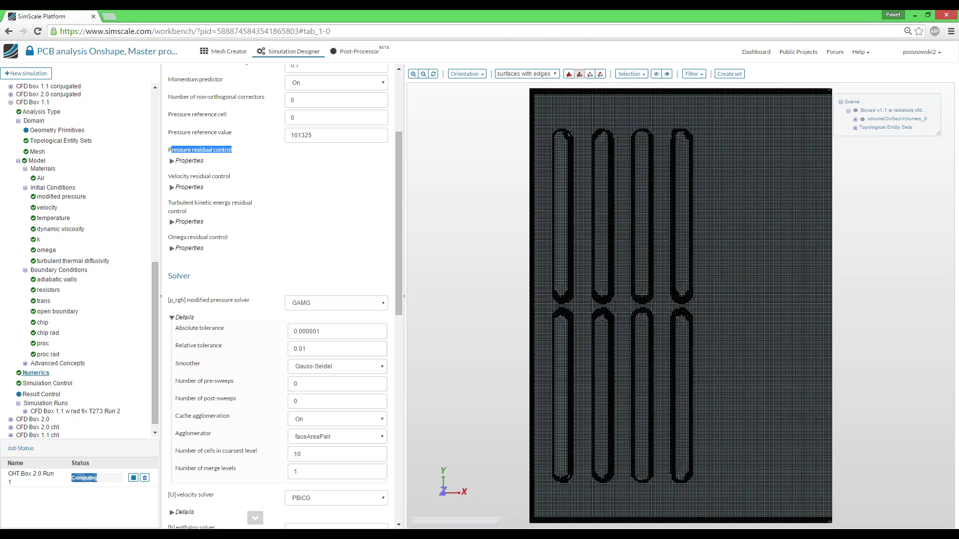
left_click(173, 161)
left_click(322, 175)
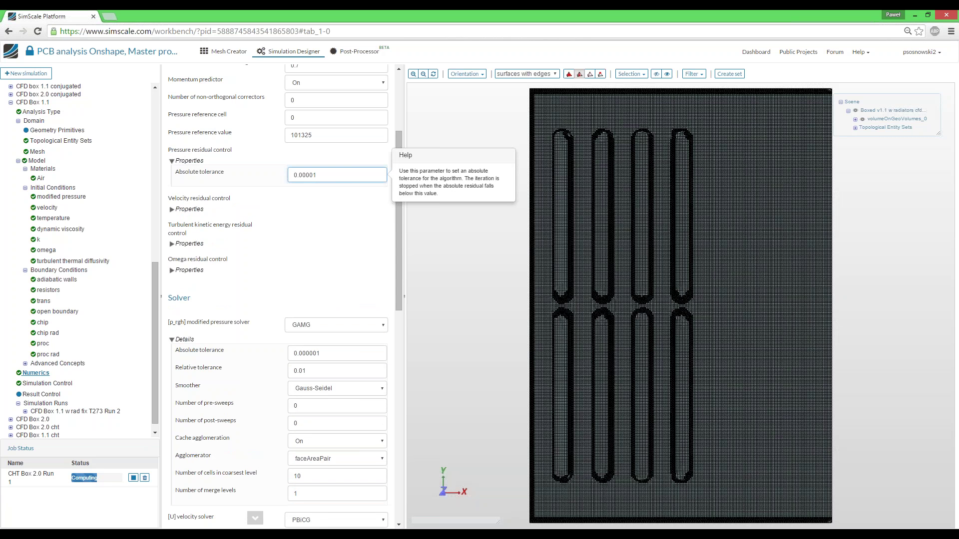
left_click(189, 209)
left_click(189, 265)
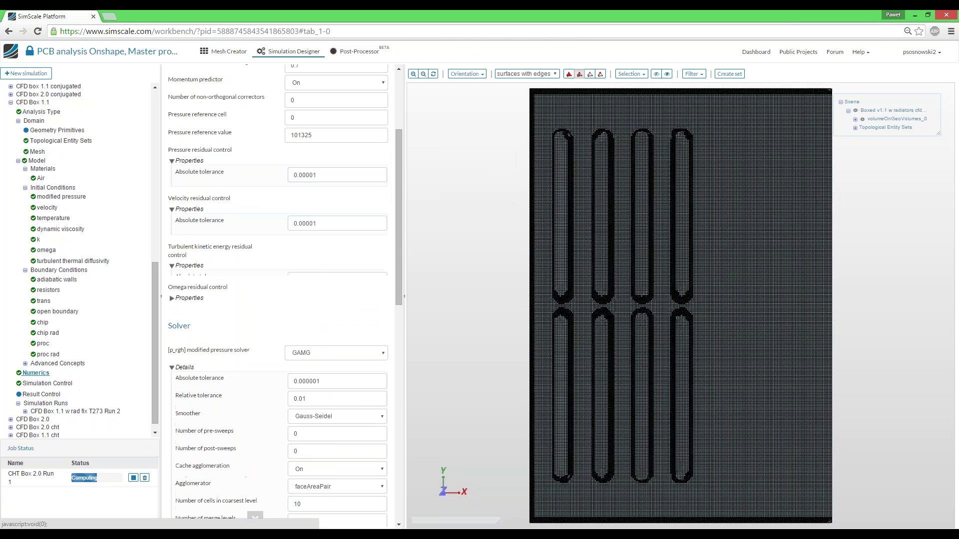
left_click(189, 314)
Step: Check the absolute tolerance of each residual control and compare it with the pressure solver's tolerances
left_click(342, 175)
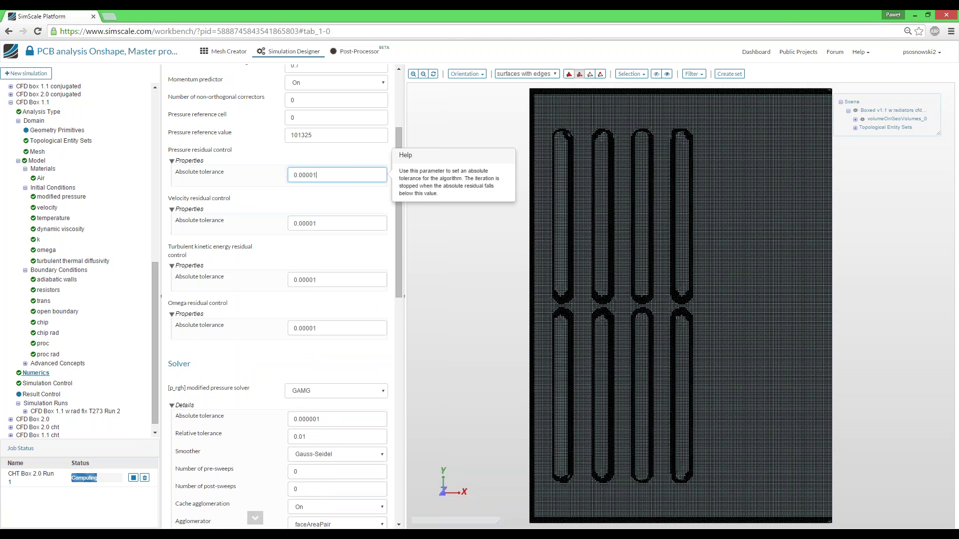
left_click(345, 223)
left_click(345, 277)
left_click(345, 329)
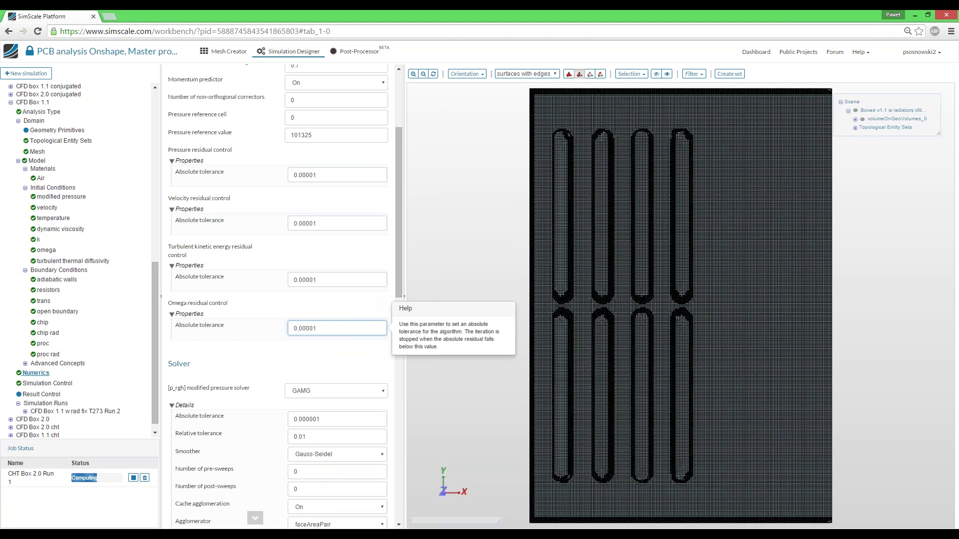
scroll(265, 285, "down", 4)
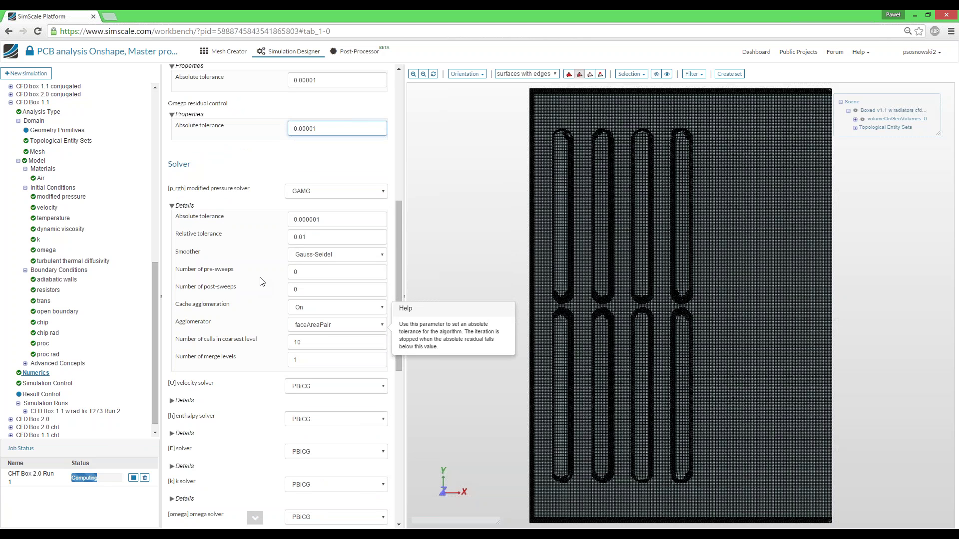
scroll(261, 282, "up", 4)
scroll(259, 281, "up", 3)
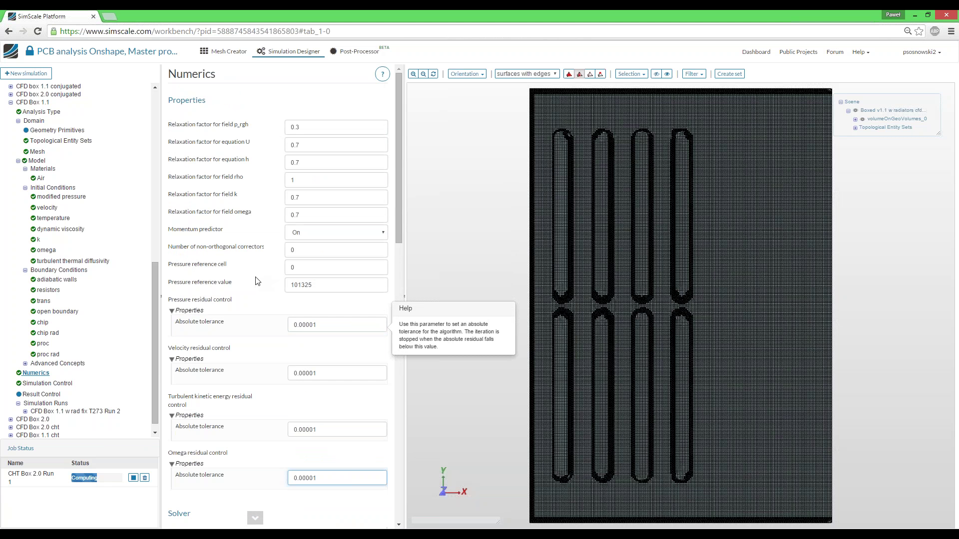
scroll(206, 267, "down", 1)
scroll(205, 267, "down", 3)
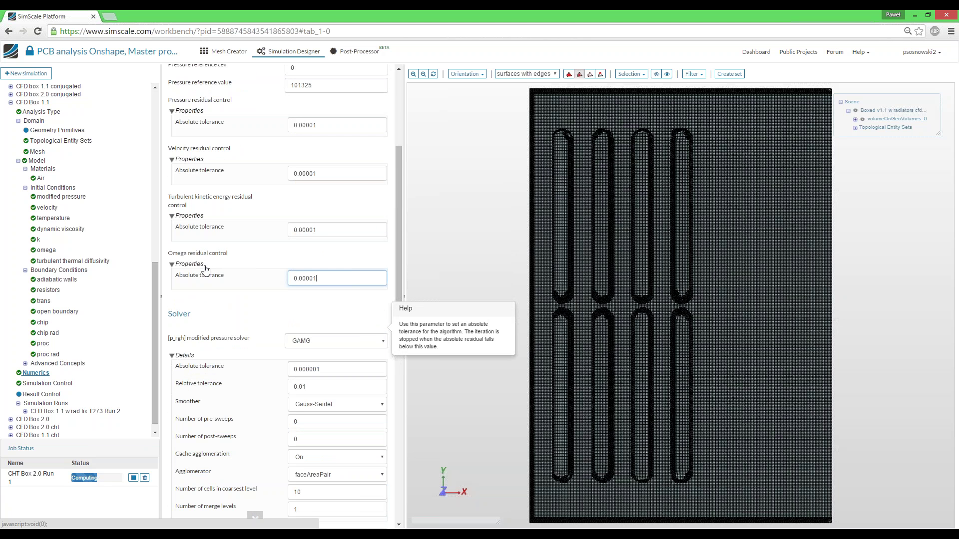
Step: Add a MeshQuality filter to the "Boxed v2.0 w radiators cfd hexa 3" mesh in the Post-Processor
left_click(861, 52)
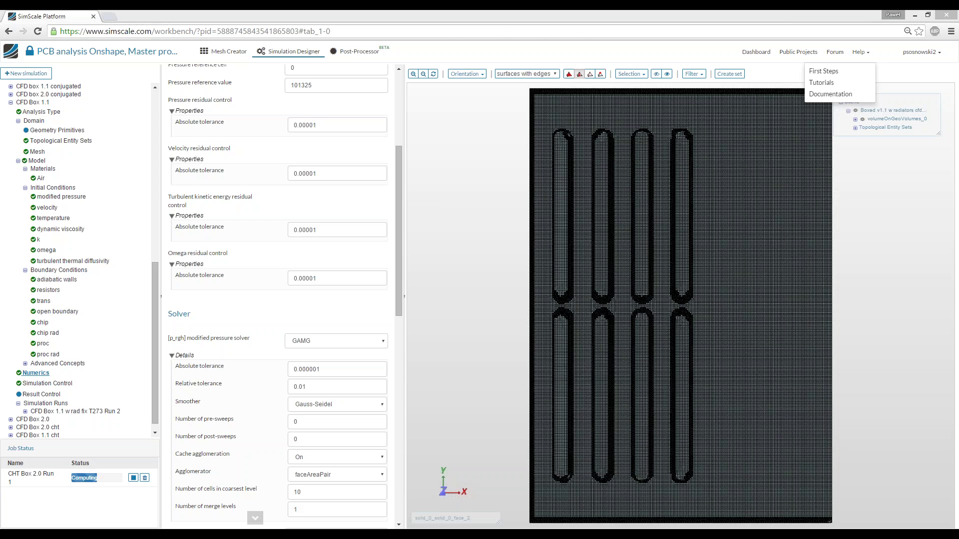
left_click(355, 51)
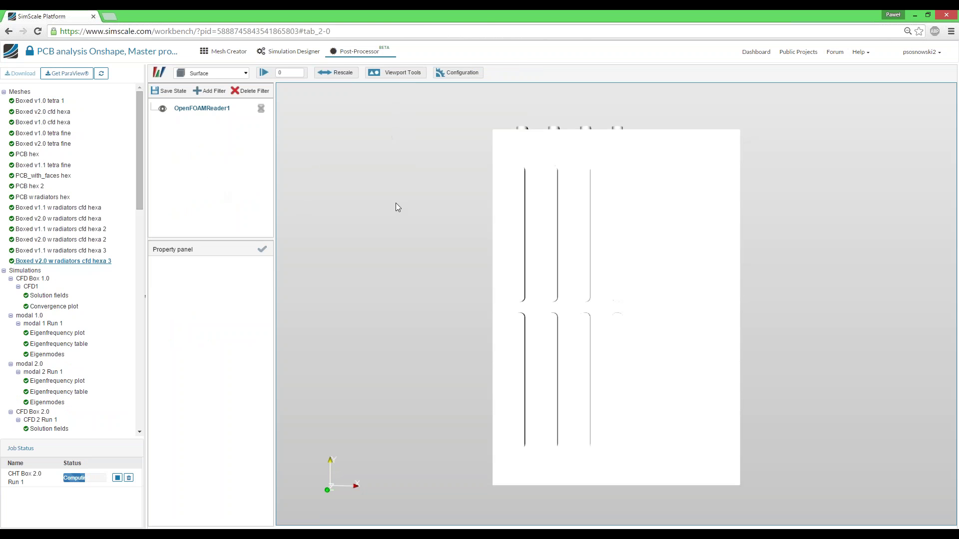
mouse_move(419, 204)
left_mouse_down()
mouse_move(430, 212)
mouse_move(400, 205)
left_mouse_up()
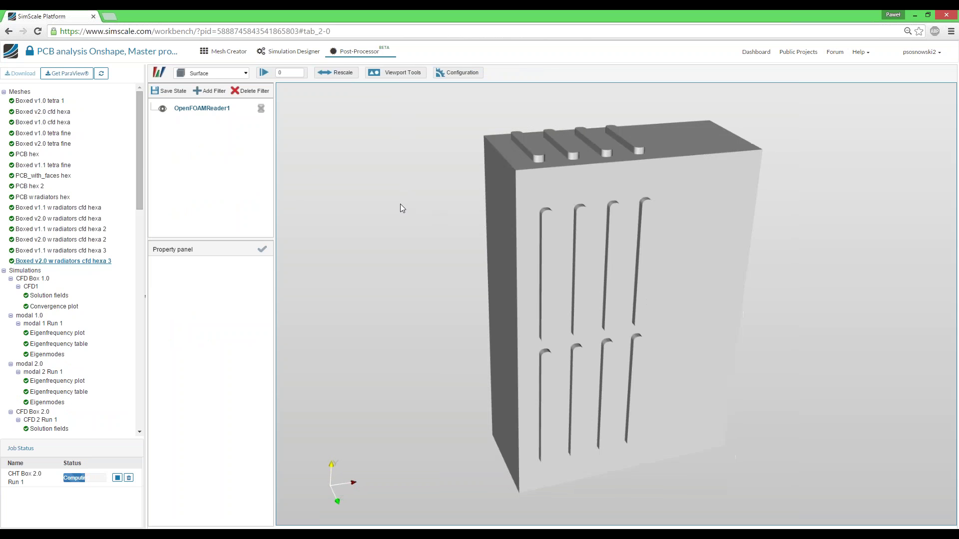
left_click(210, 91)
scroll(186, 200, "down", 2)
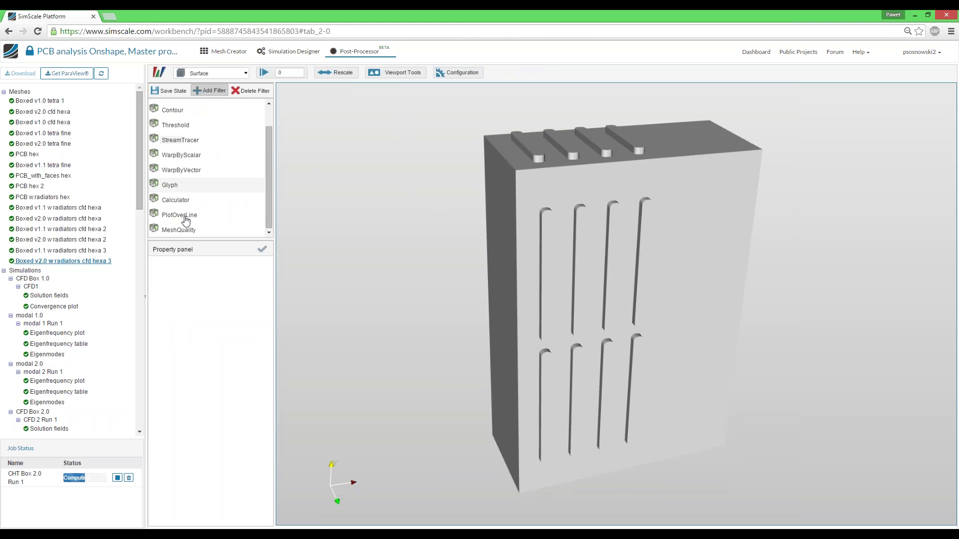
left_click(351, 192)
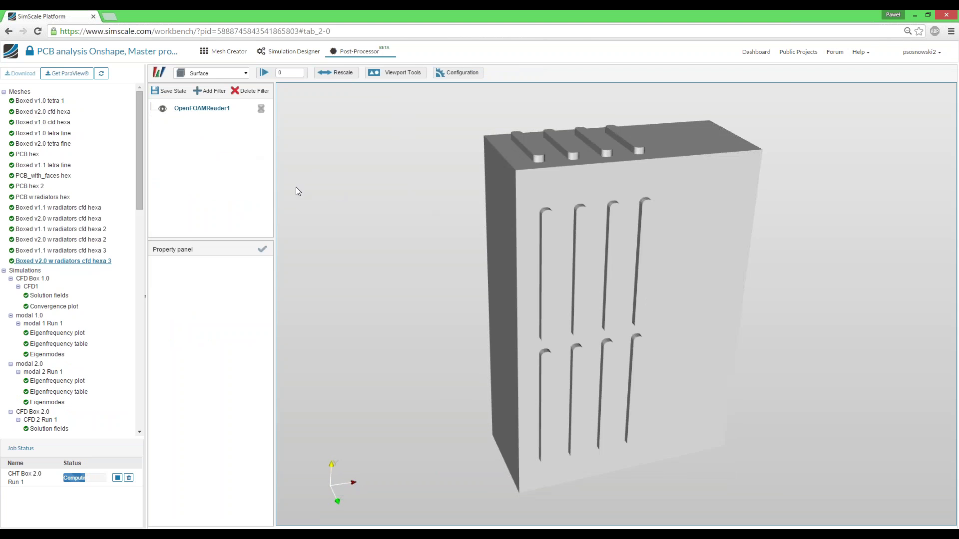
left_click_drag(274, 183, 292, 184)
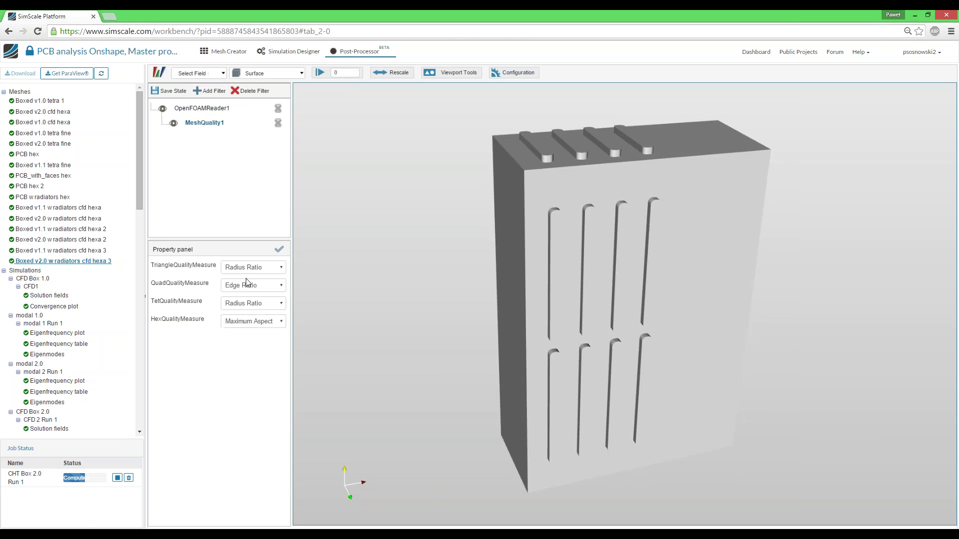
Step: Look through the triangle quality measure options and set the quad quality measure to Scaled Jacobian
left_click(248, 268)
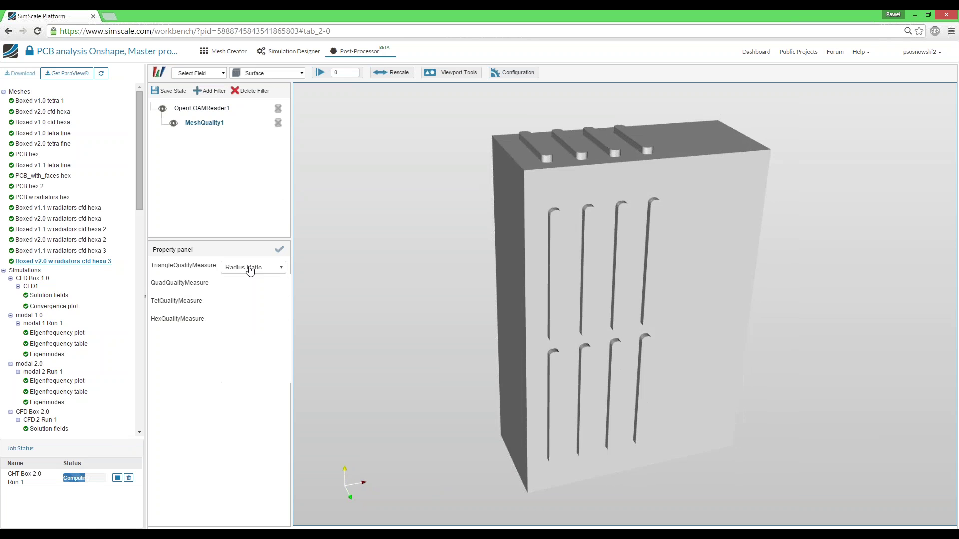
left_click(252, 270)
left_click(274, 273)
left_click(274, 273)
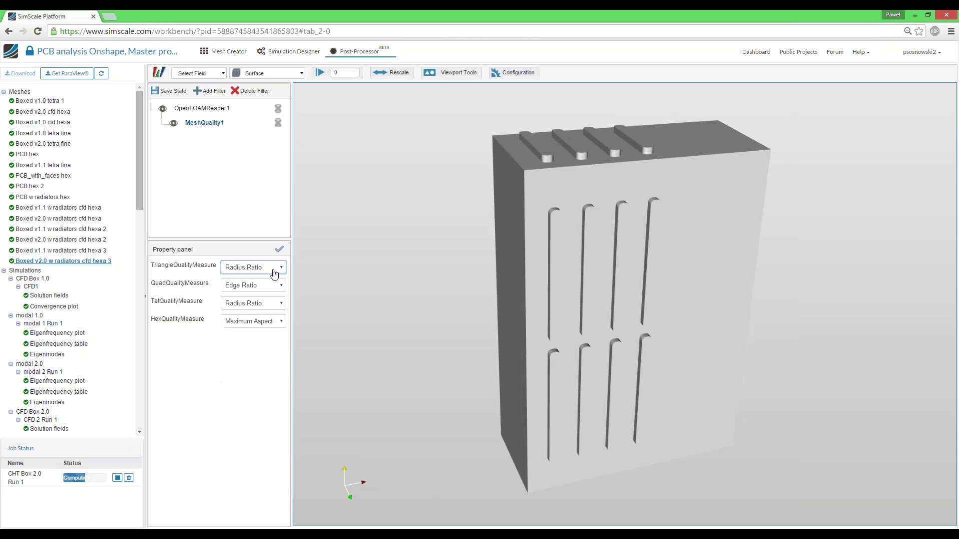
left_click(273, 285)
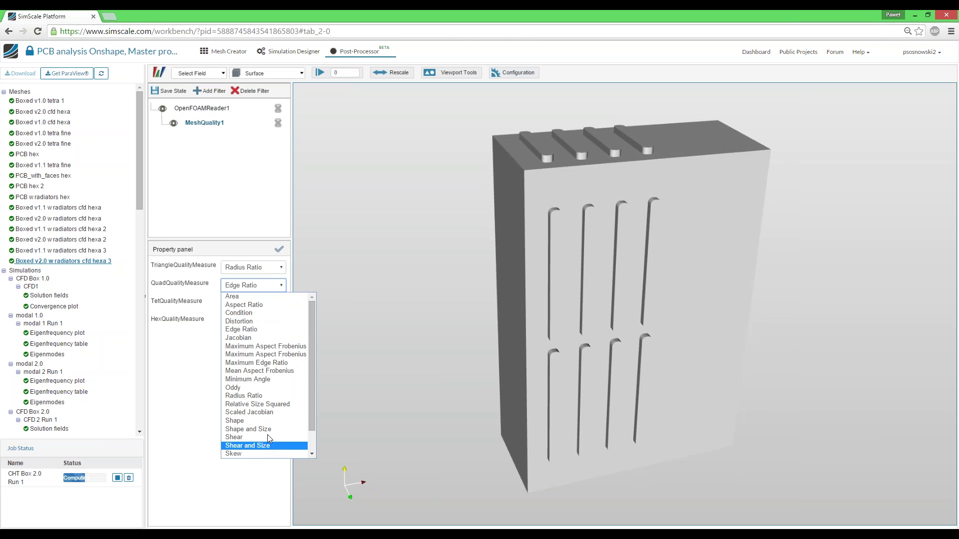
left_click(275, 337)
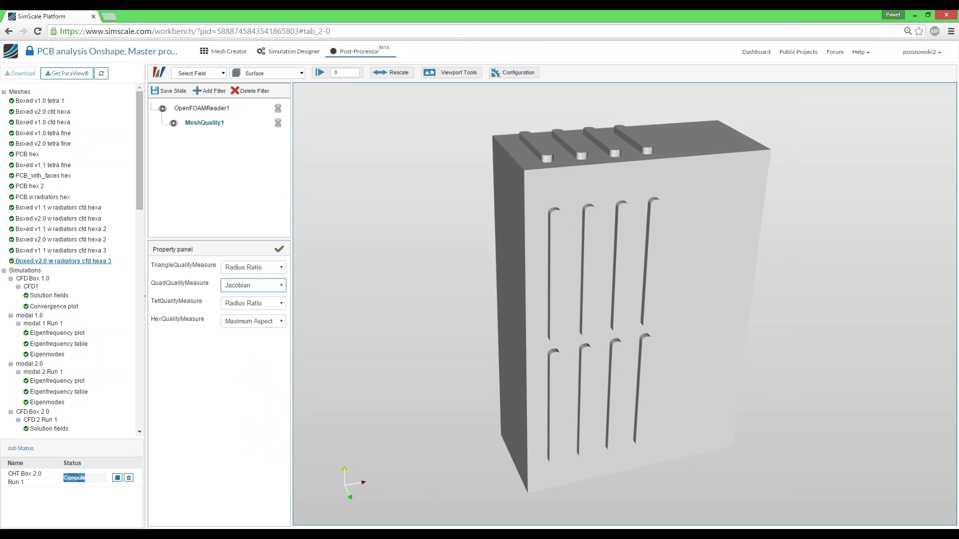
left_click(253, 286)
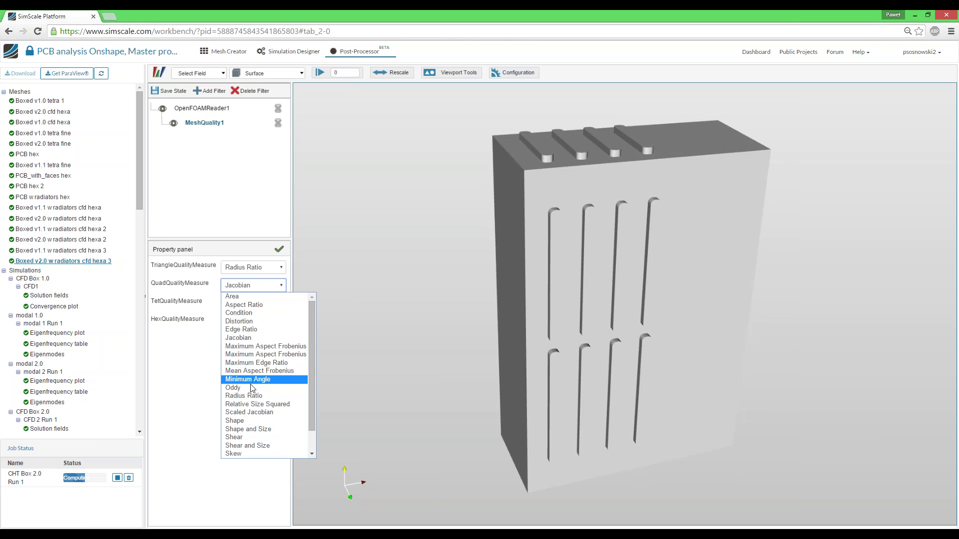
left_click(278, 411)
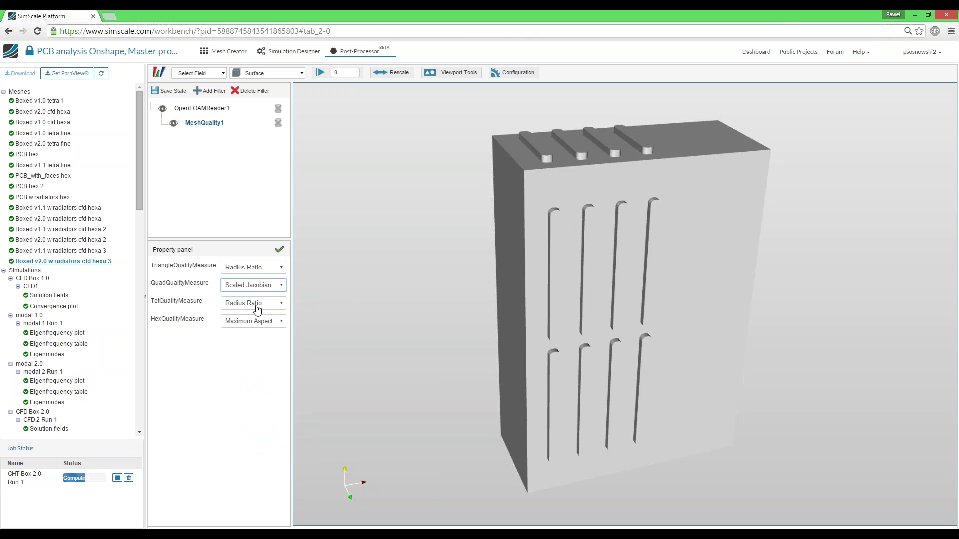
Step: Set the tet quality measure to Aspect Beta and the hex measure to Relative Size Squared, and apply the filter settings
left_click(254, 304)
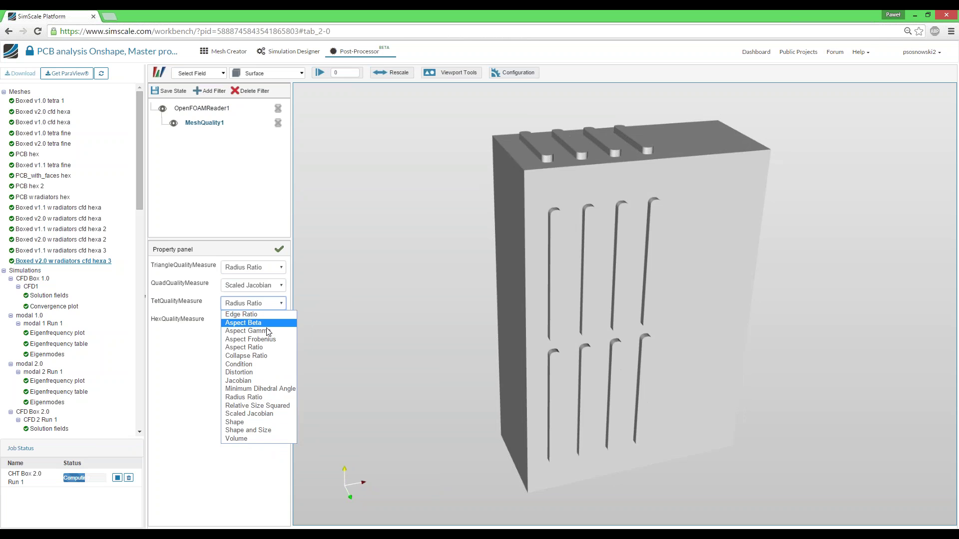
left_click(266, 323)
left_click(265, 325)
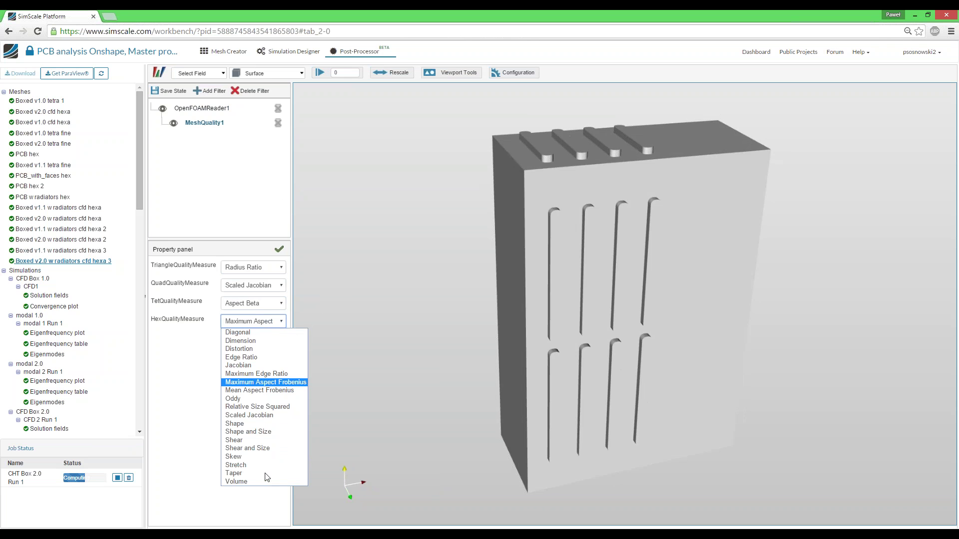
left_click(272, 407)
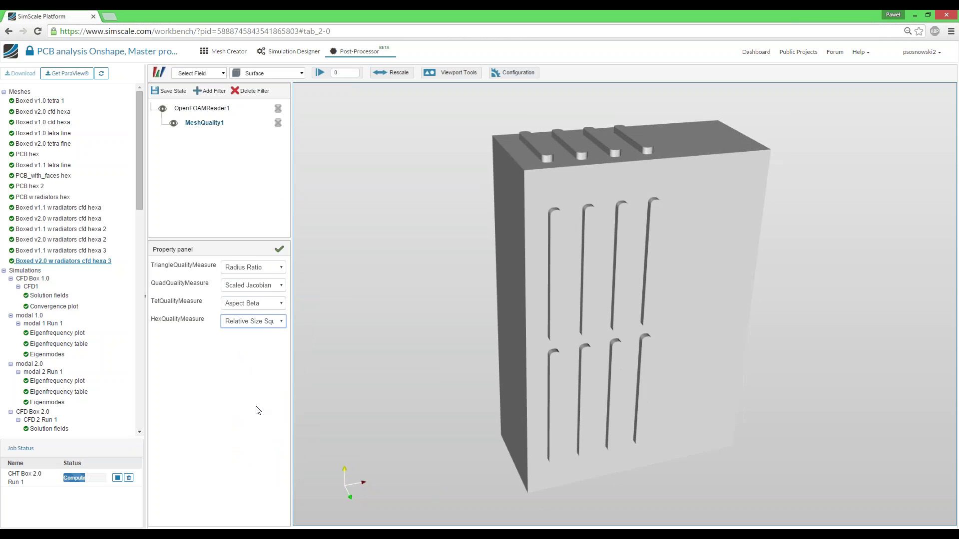
left_click(279, 249)
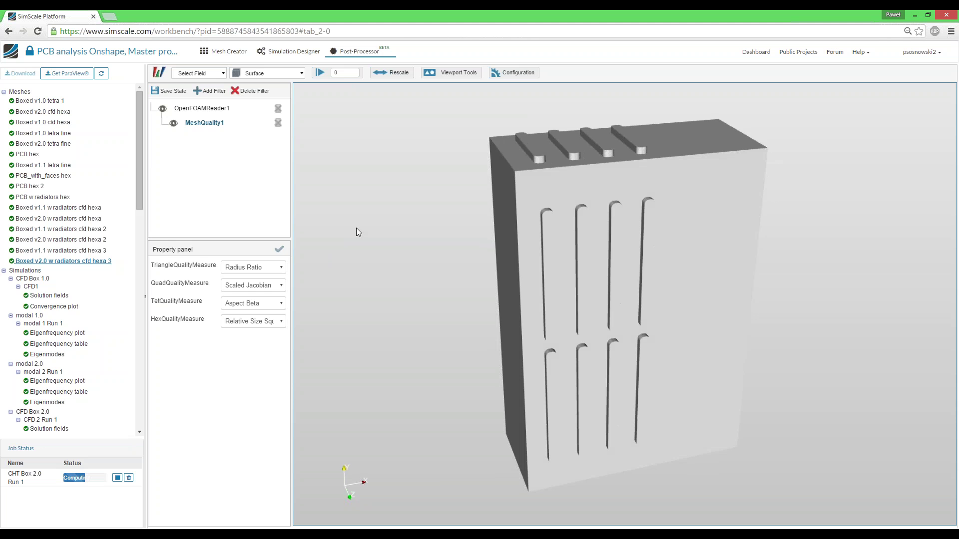
Step: Add a surface data result control item of type Dimensionless wall distance (y+) to the "CFD Box 1.1" simulation
left_click(289, 51)
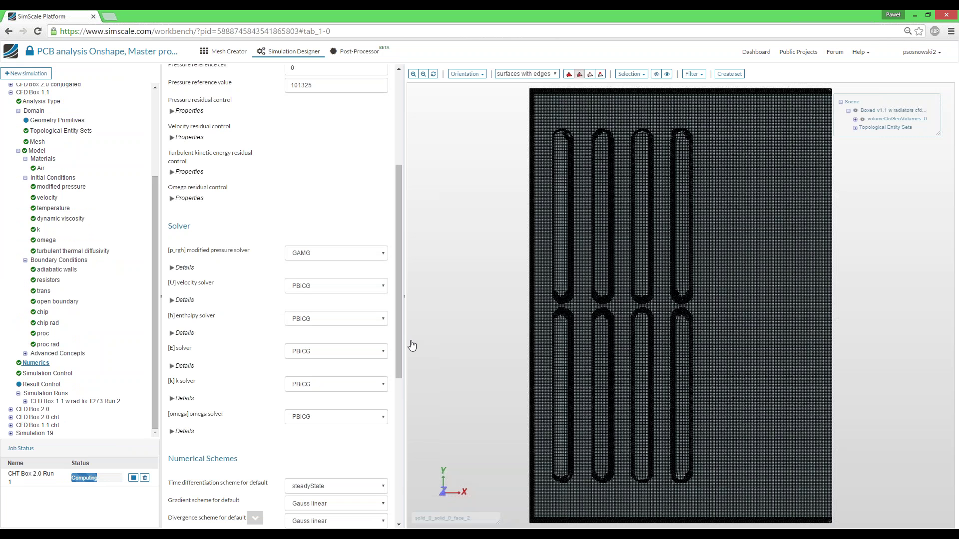
left_click(58, 386)
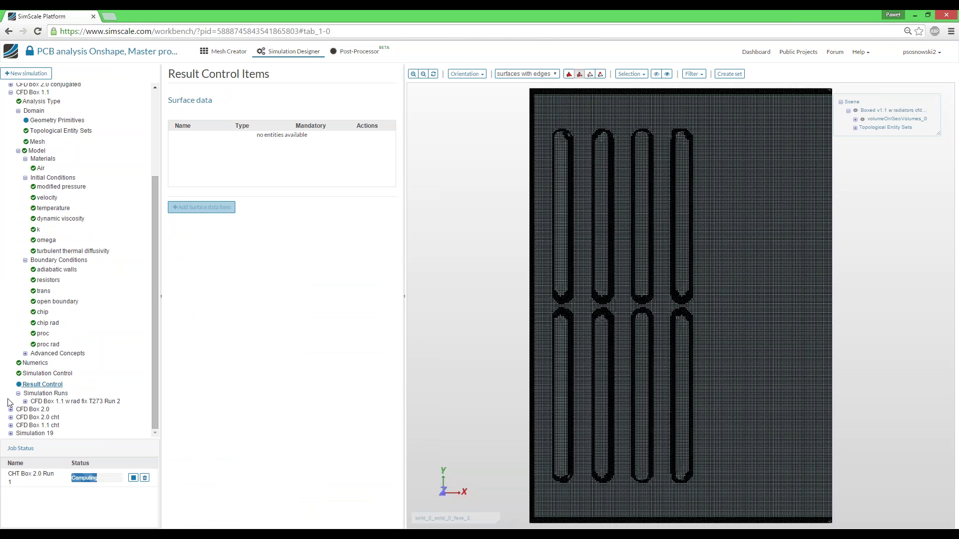
left_click(218, 211)
left_click(378, 118)
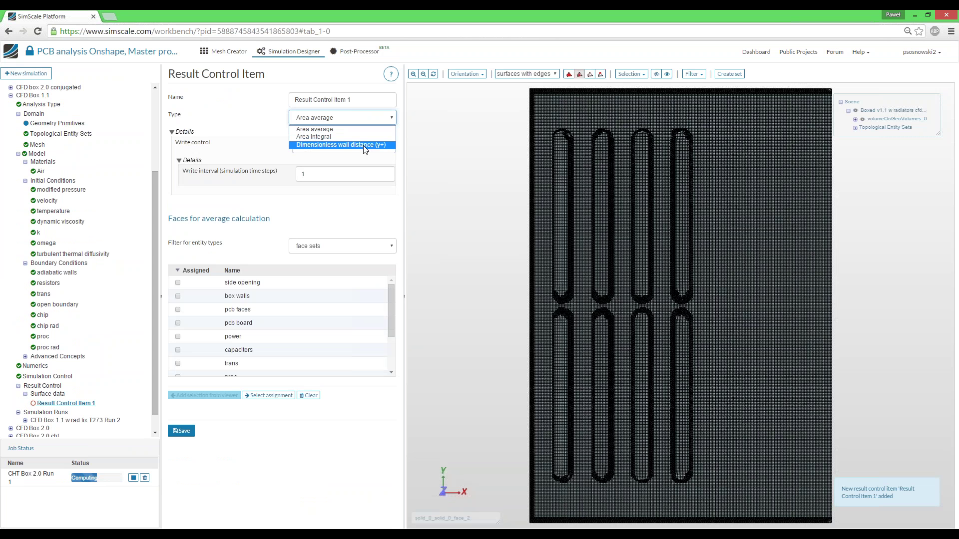
left_click(365, 146)
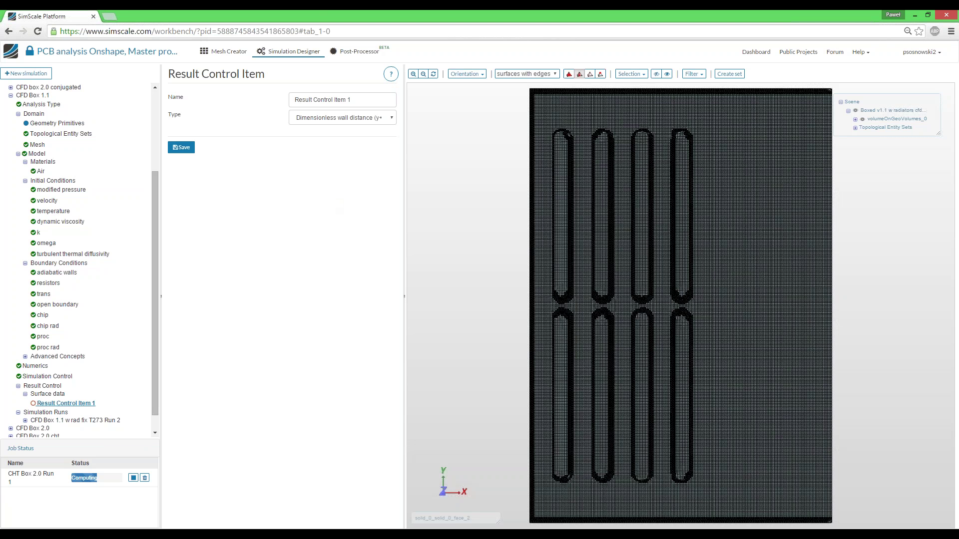
Step: Check the final mesh quality checks in the meshing log of "Boxed v1.1 w radiators cfd hexa 3", and switch to the Q&A slide
left_click(225, 51)
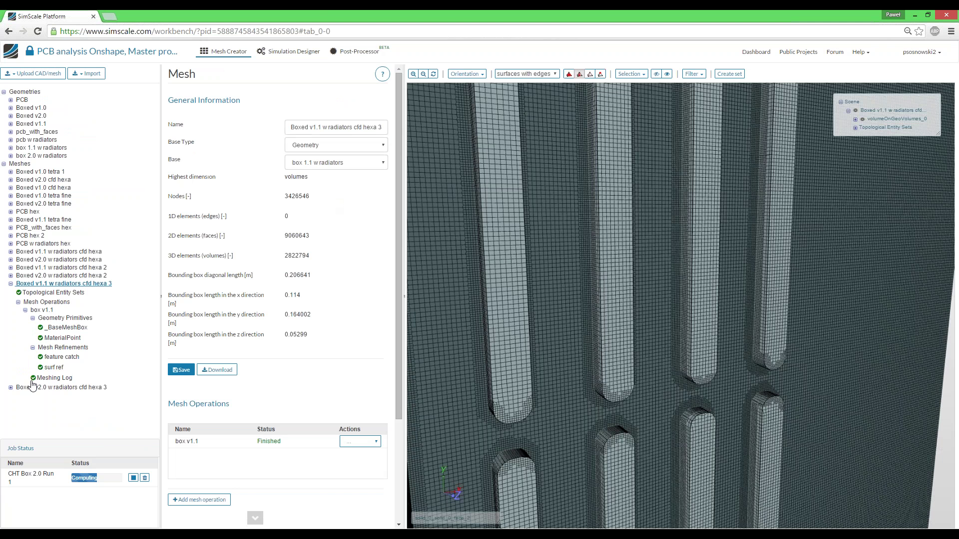
left_click(47, 378)
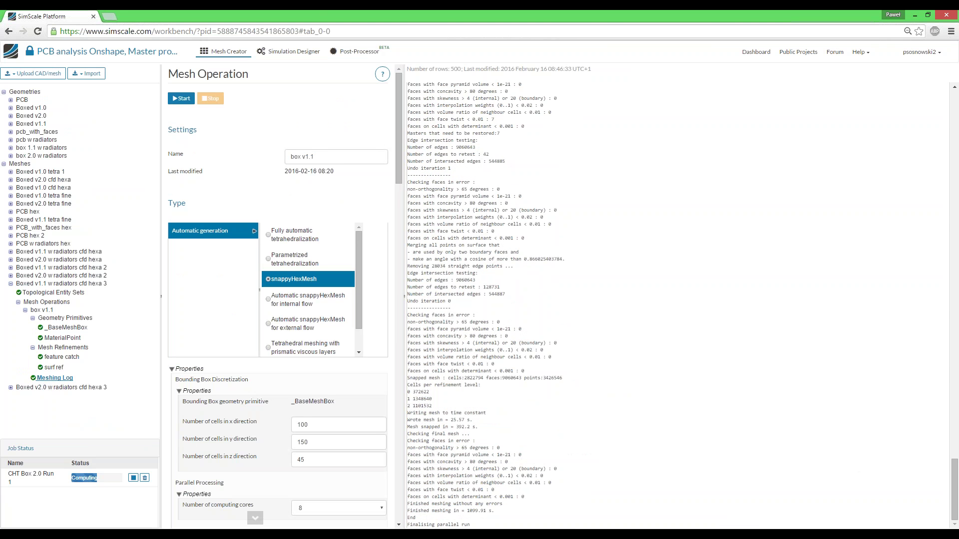
left_click_drag(495, 511, 408, 444)
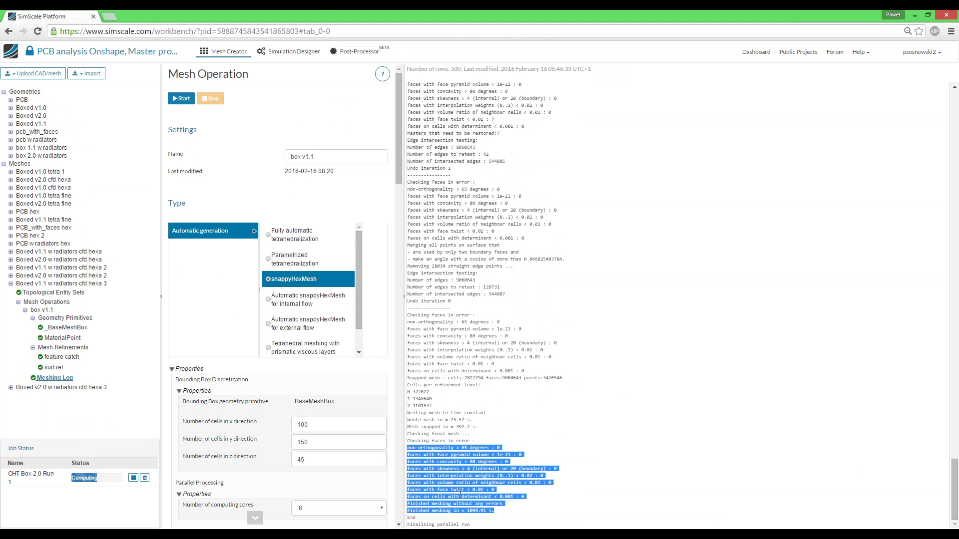
left_click(532, 496)
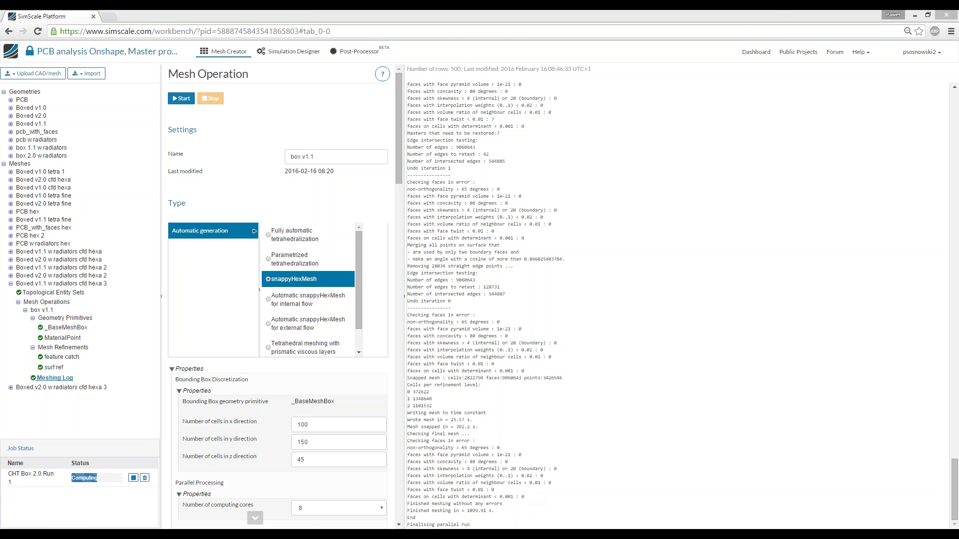
key("alt+Tab")
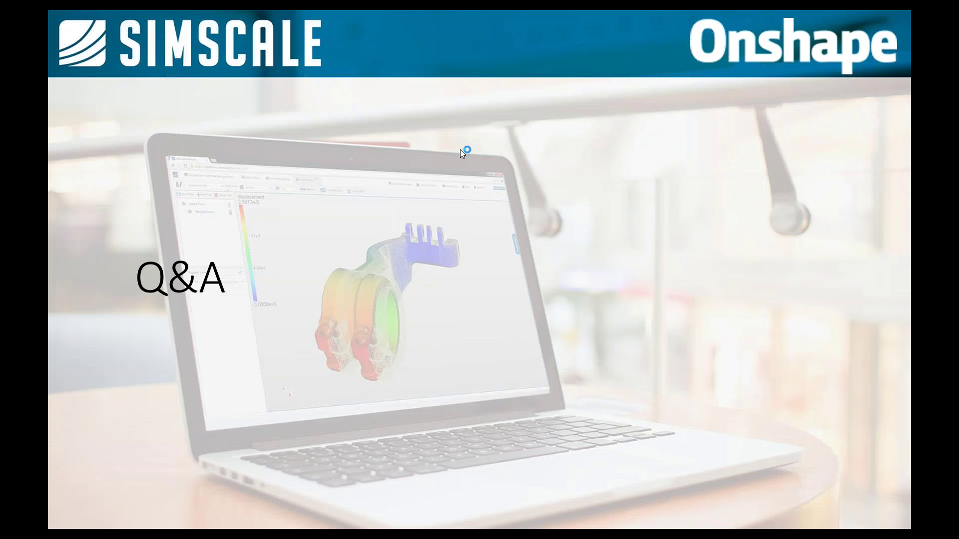